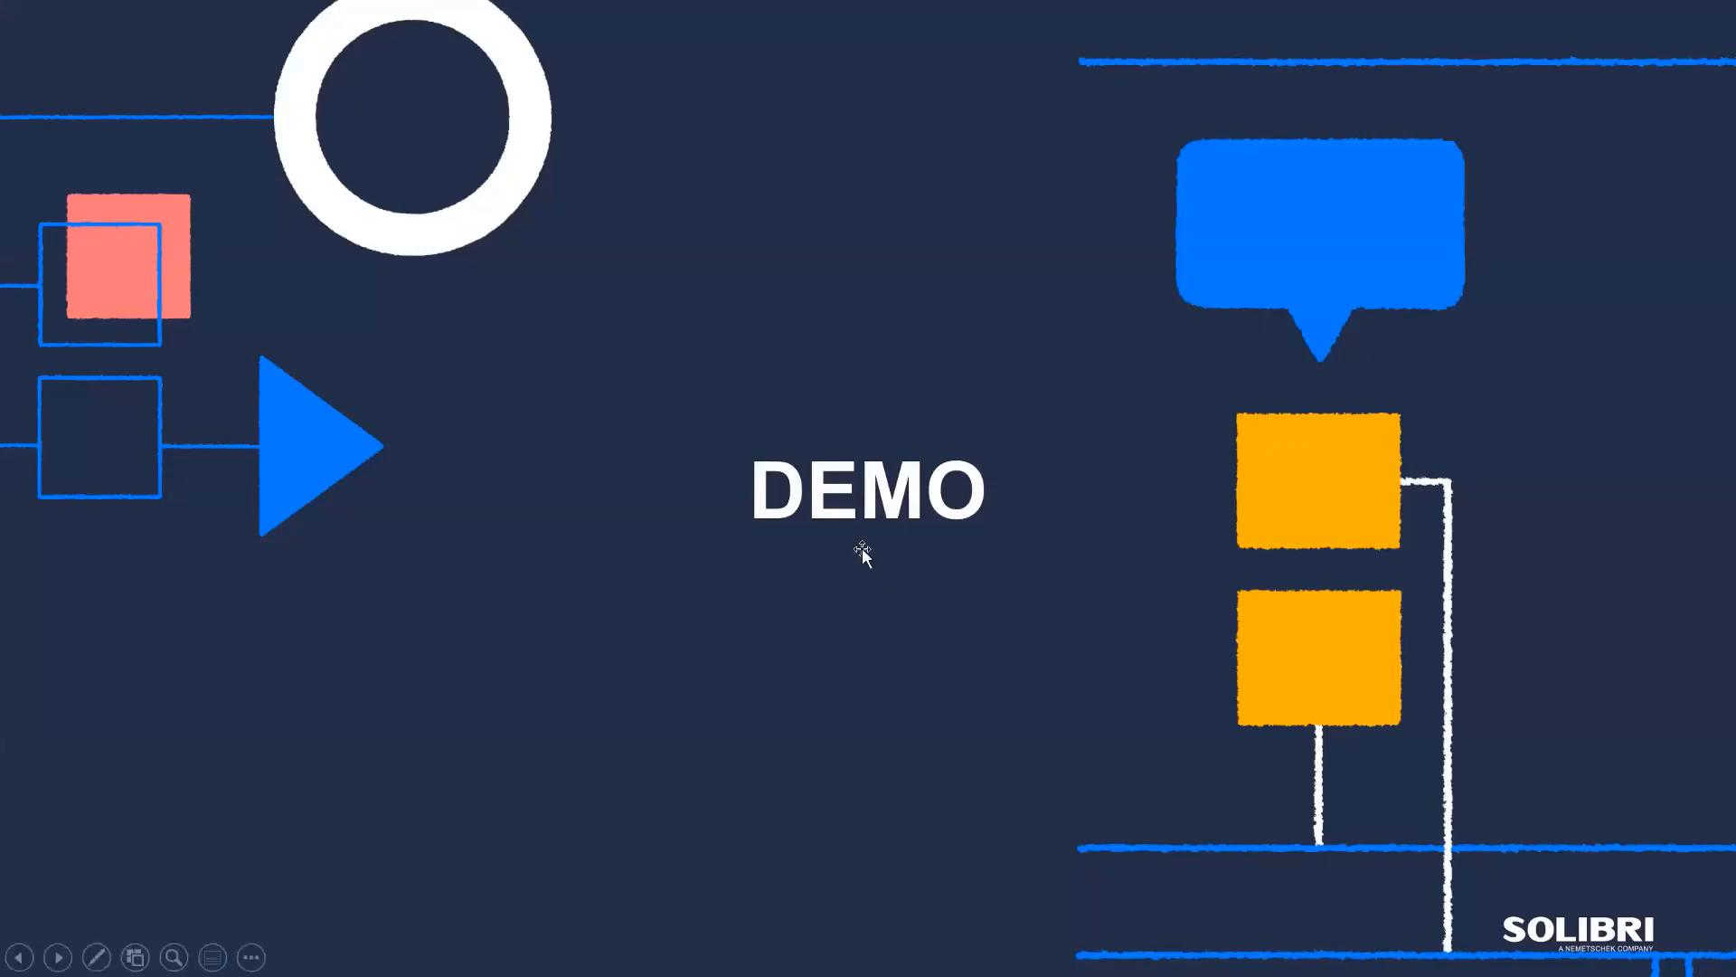
End the slide show and switch to the Model view in Solibri Office
key(Escape)
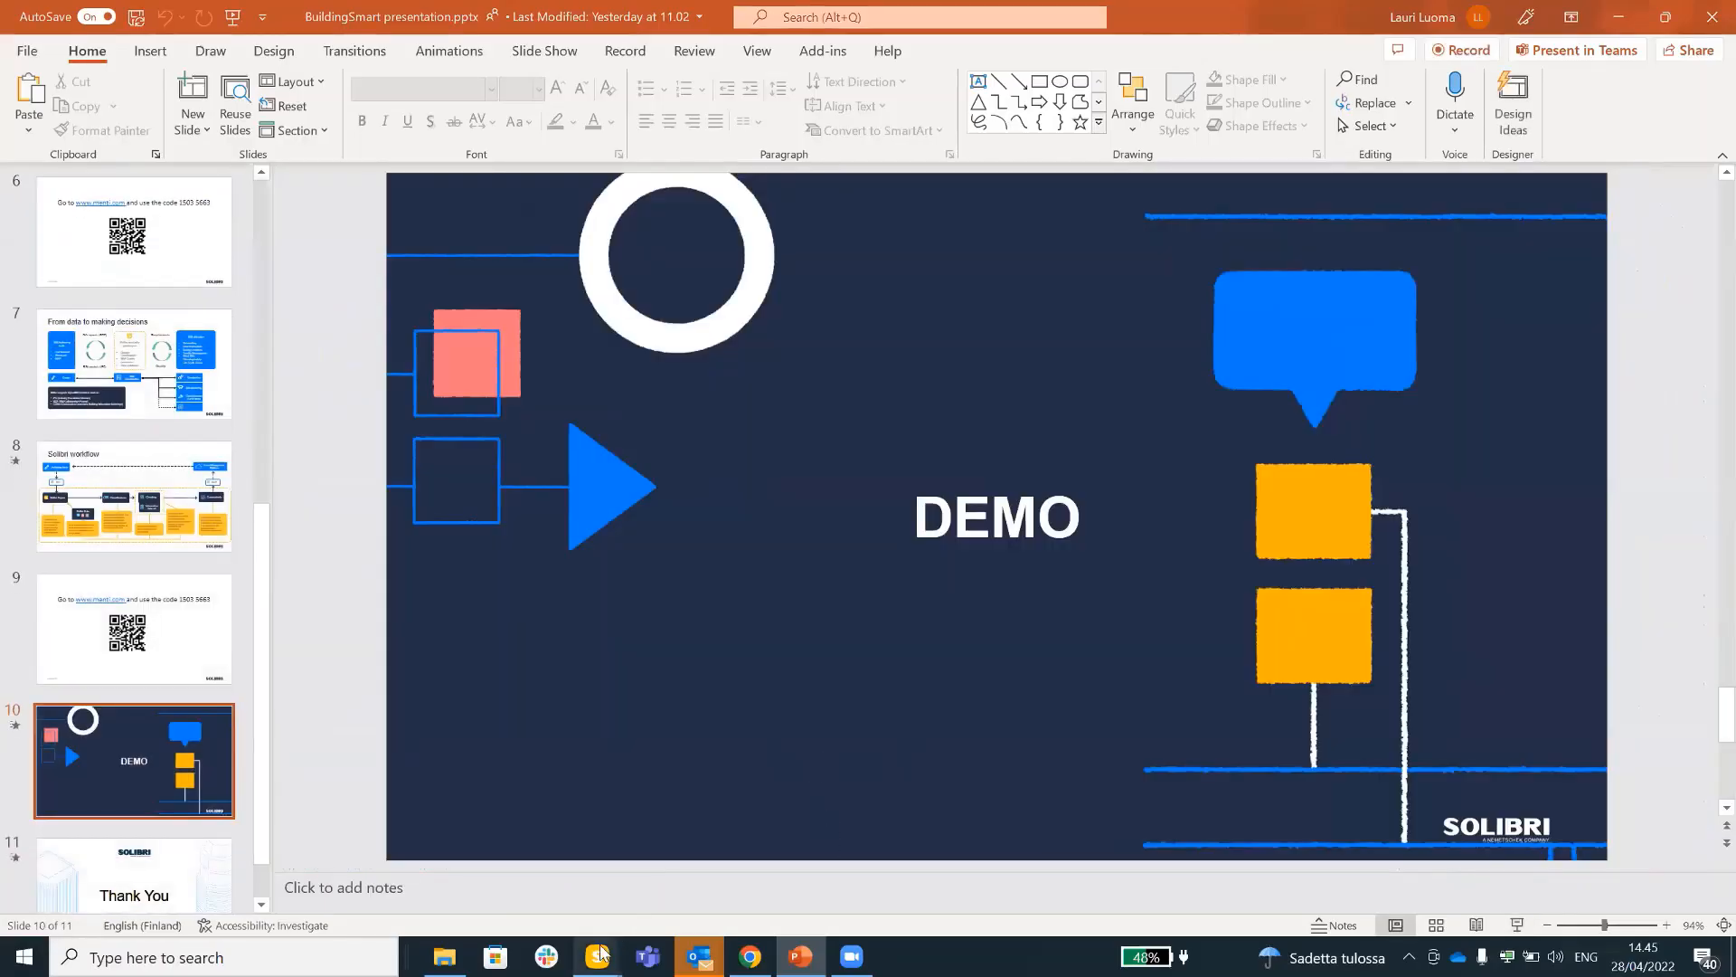
mouse_move(602, 952)
click(496, 872)
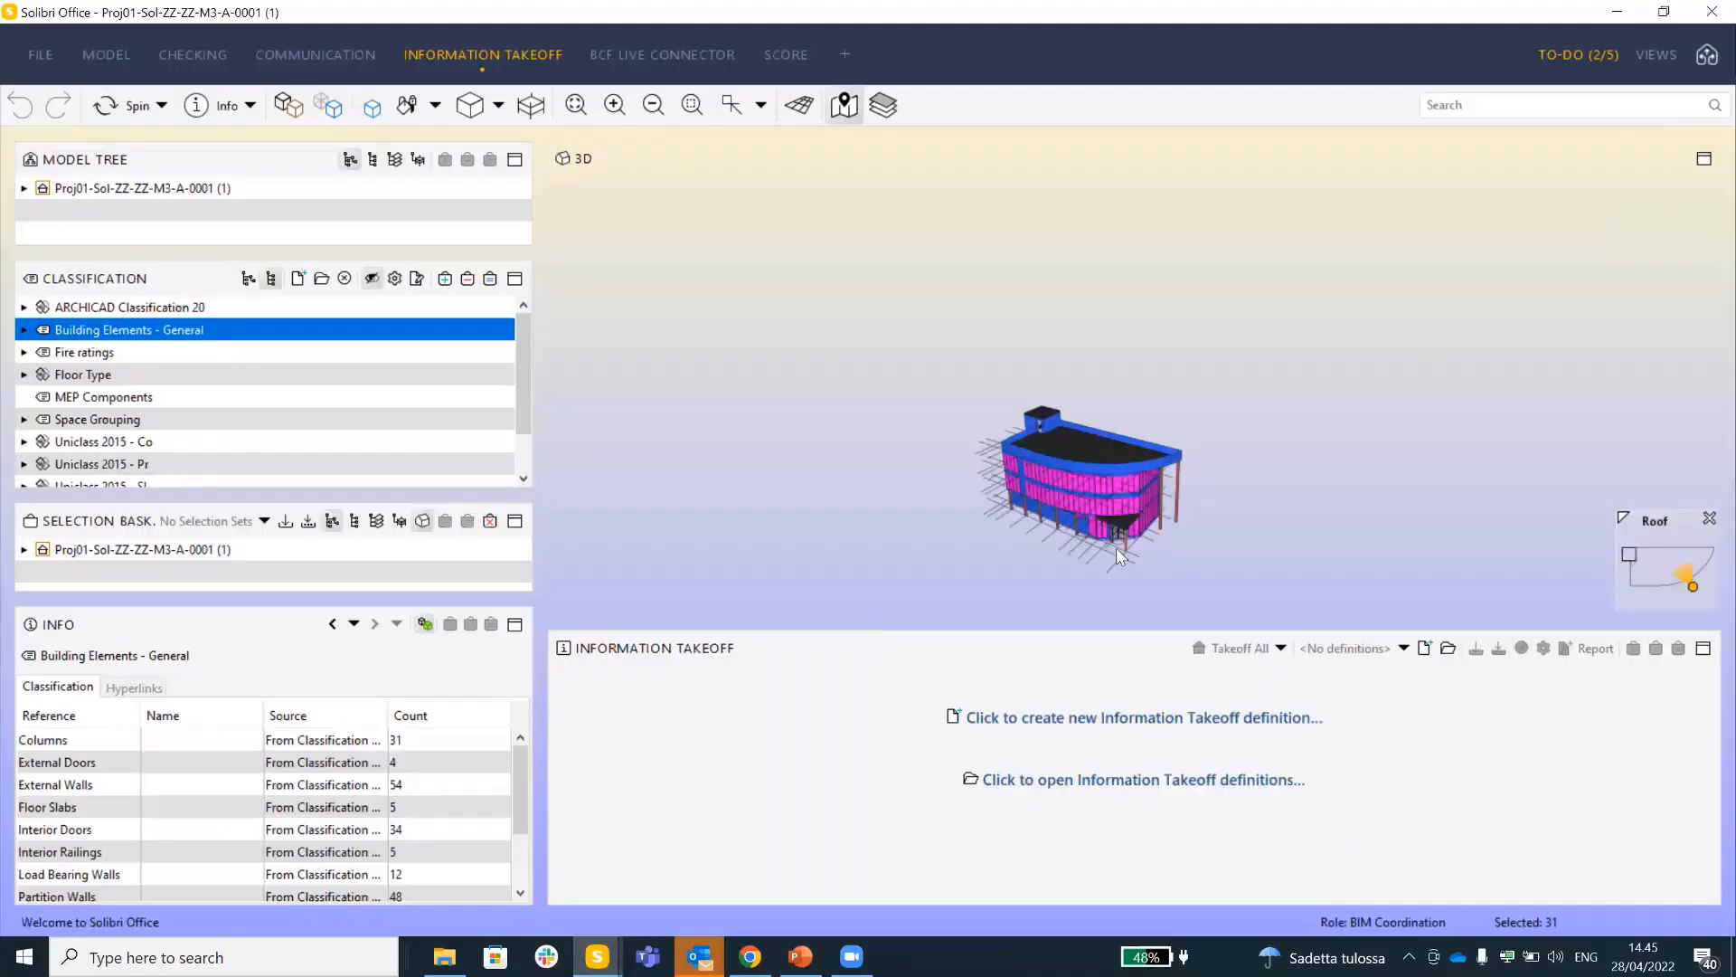
click(97, 49)
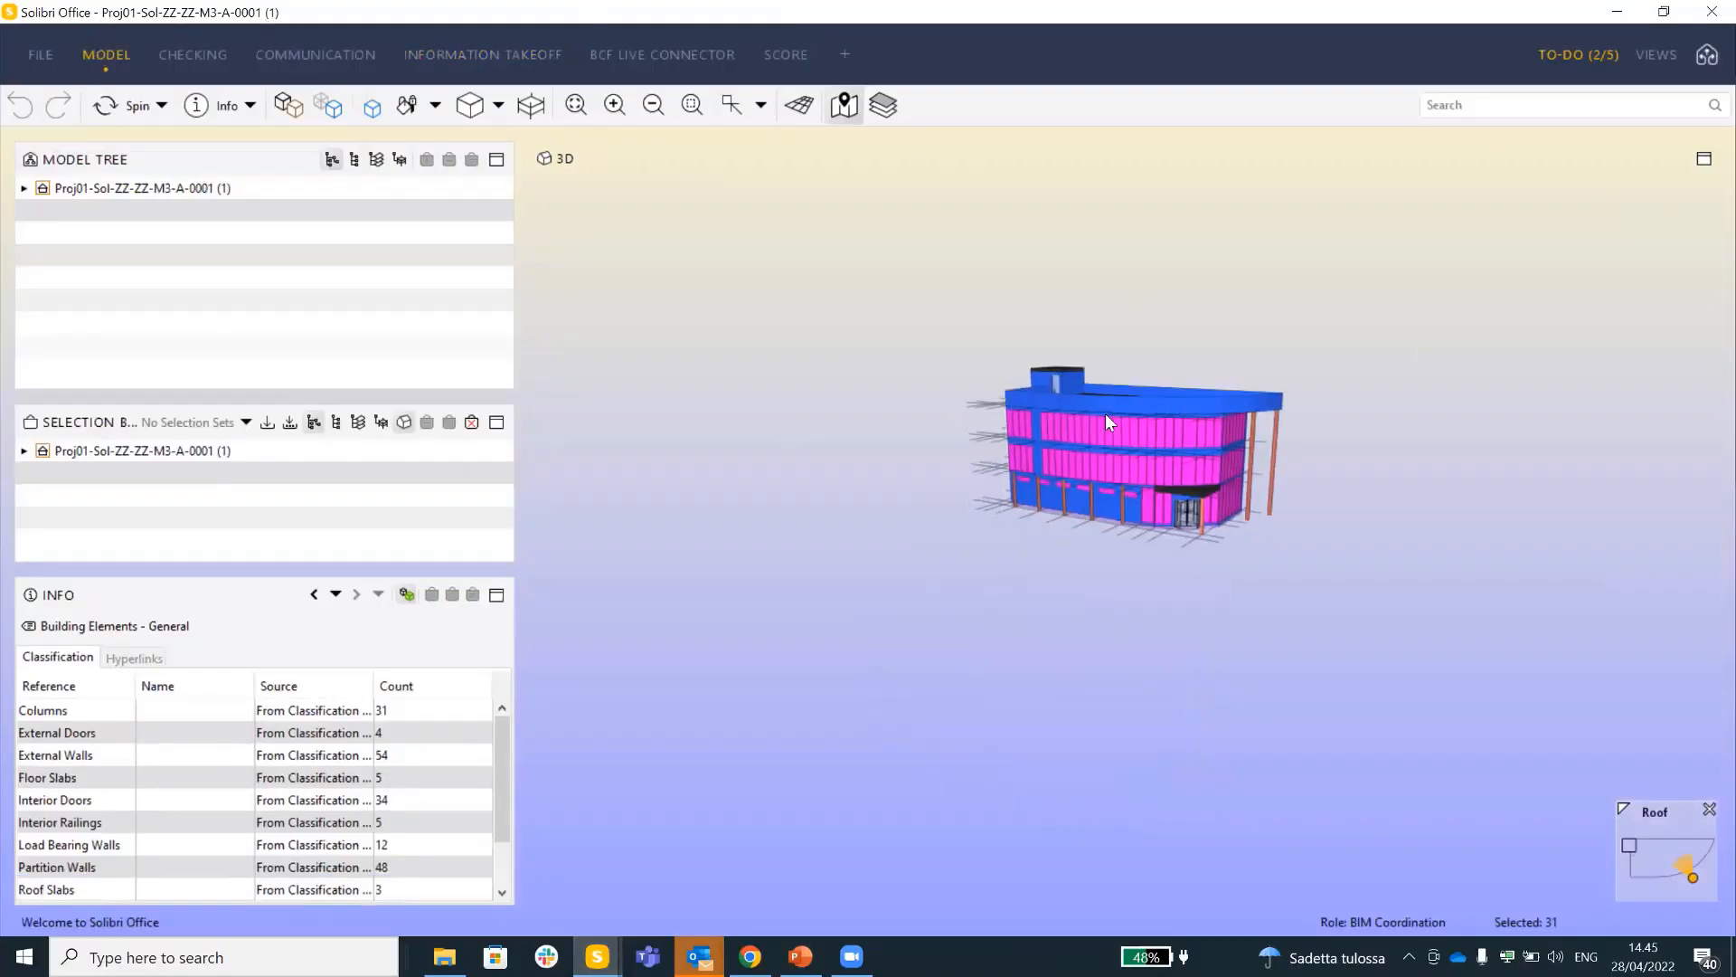
Select the Proj01-Sol-ZZ-ZZ-M3-A-0001 (1) model and show it in the 3D view with its material colours
scroll(1105, 414, up, 5)
scroll(1181, 318, down, 3)
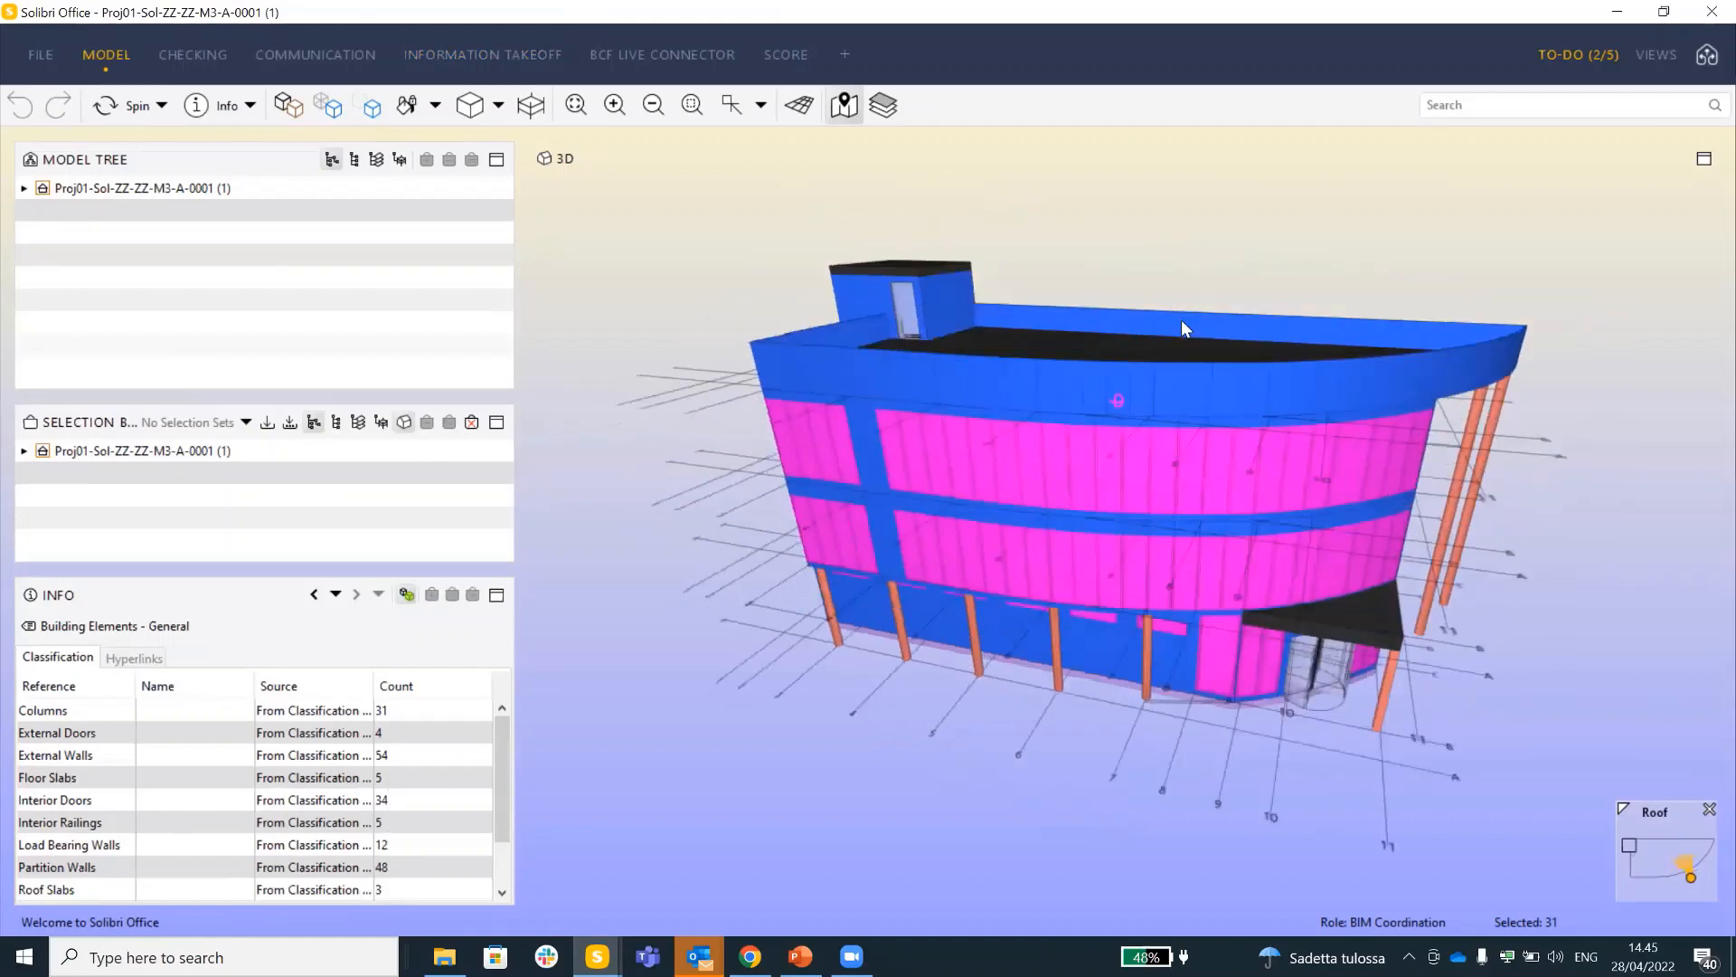
click(148, 187)
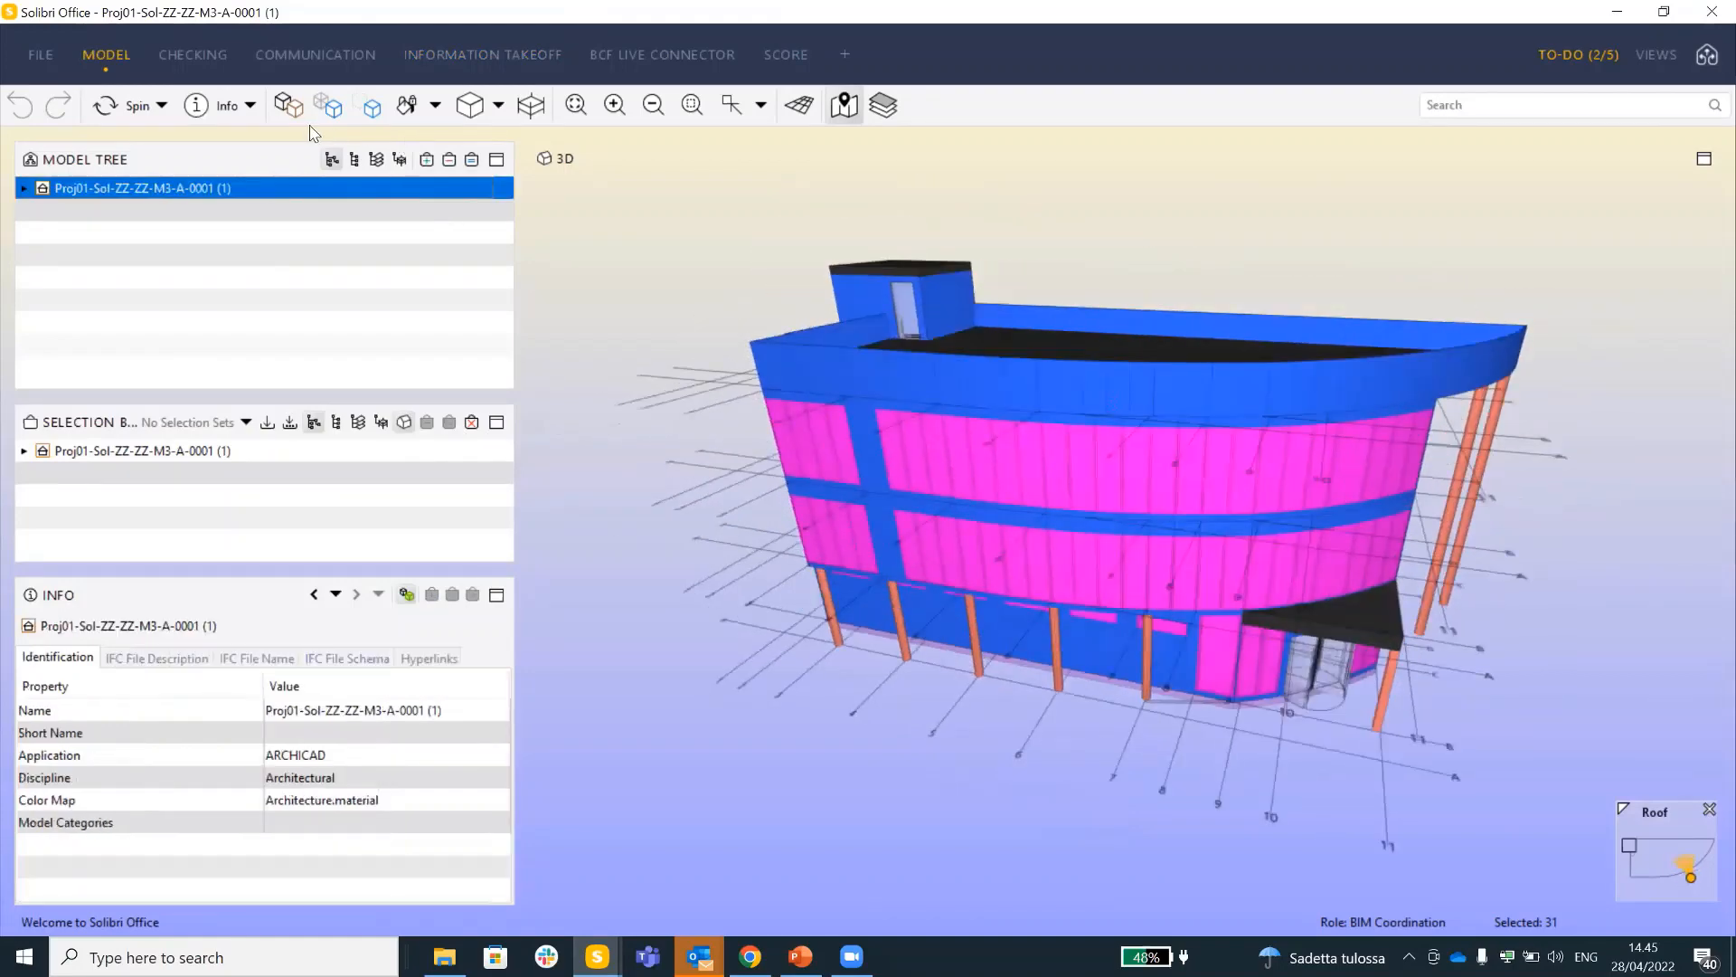
click(282, 102)
drag(1054, 443, 1100, 414)
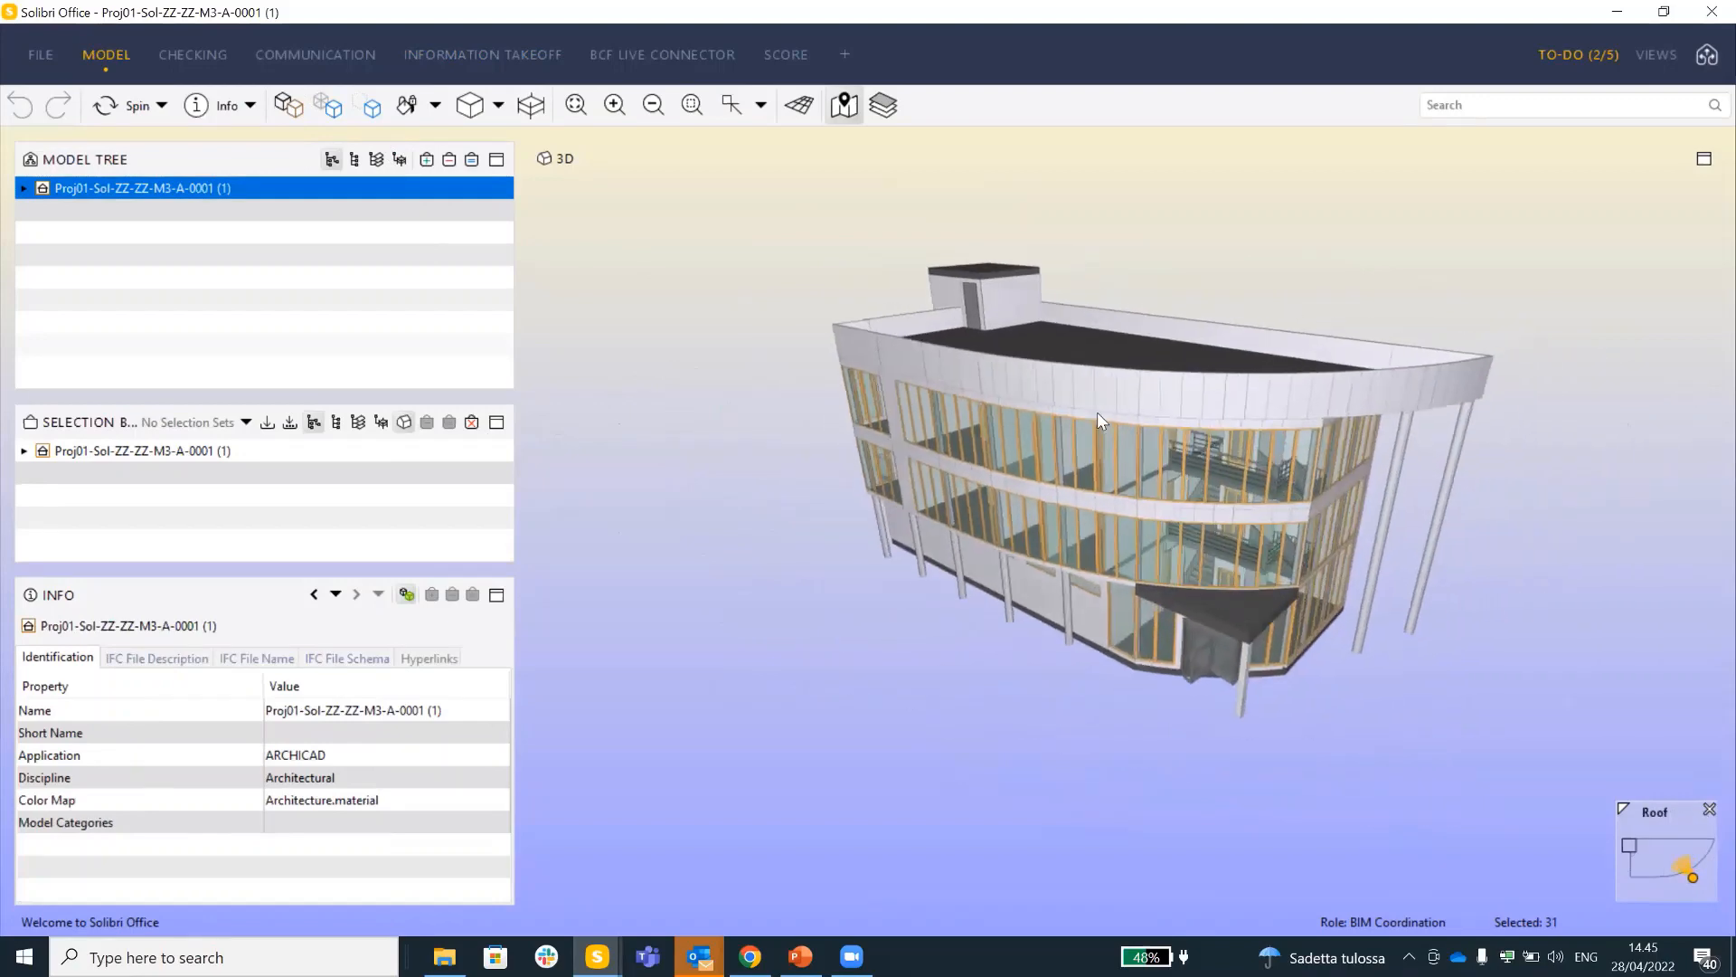
Add Ventilation Model.ifc to the project from the recently opened models
right_click(122, 249)
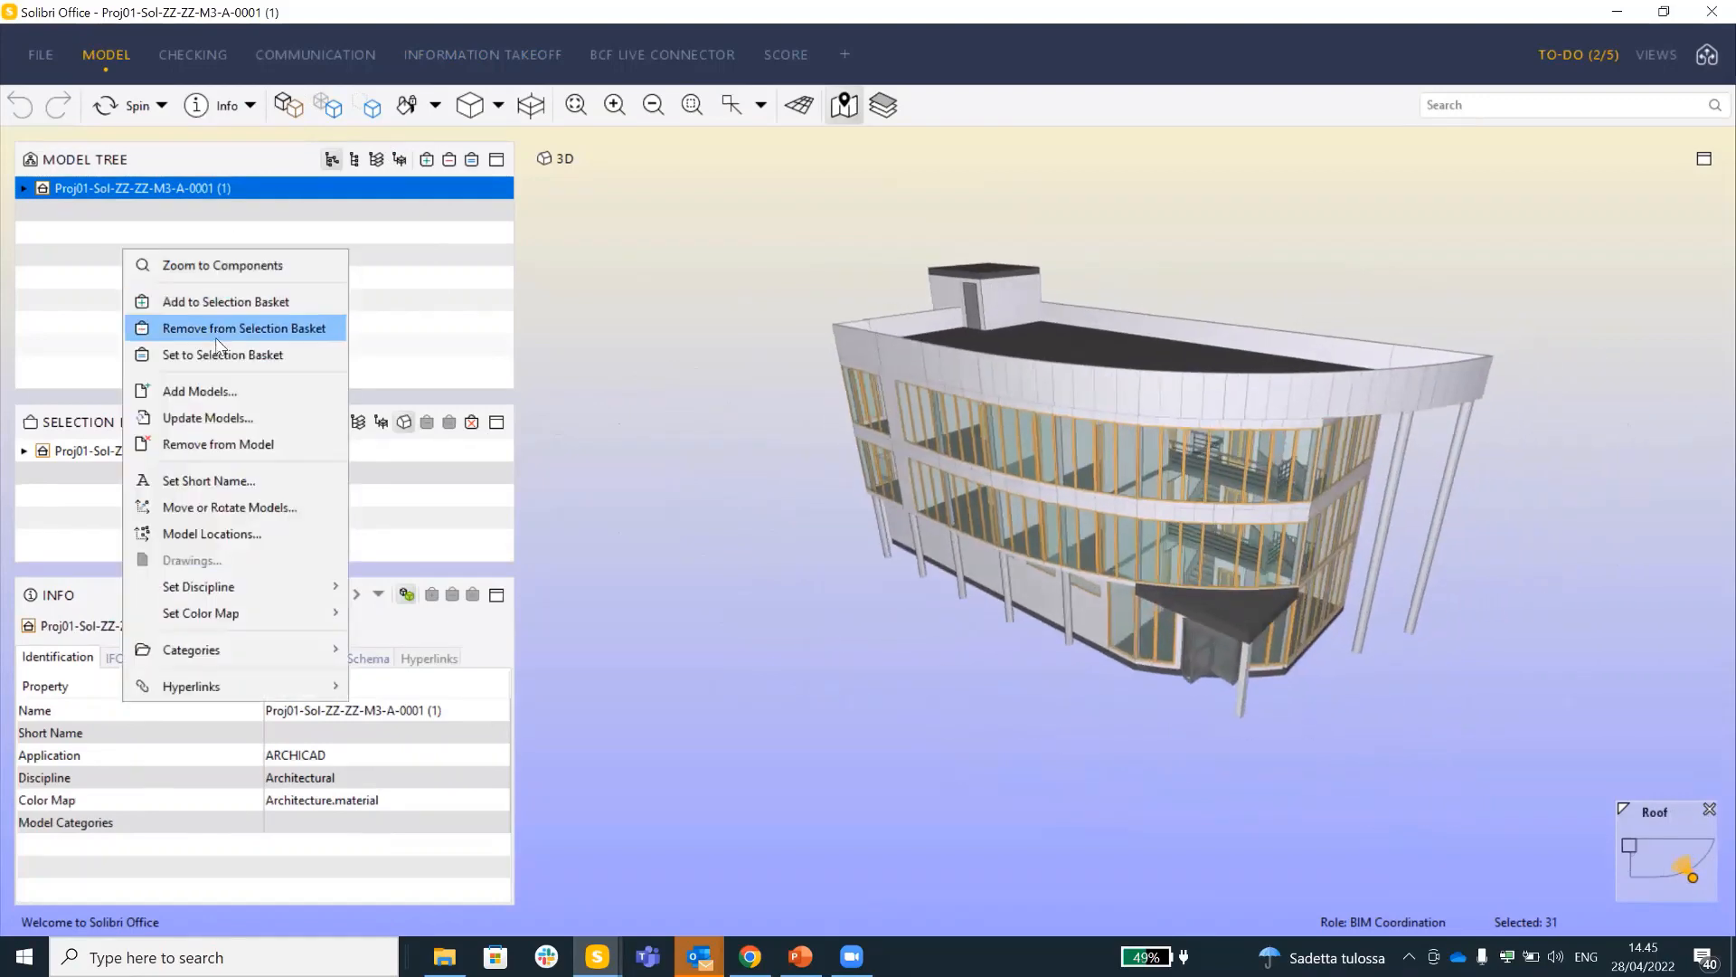
click(240, 391)
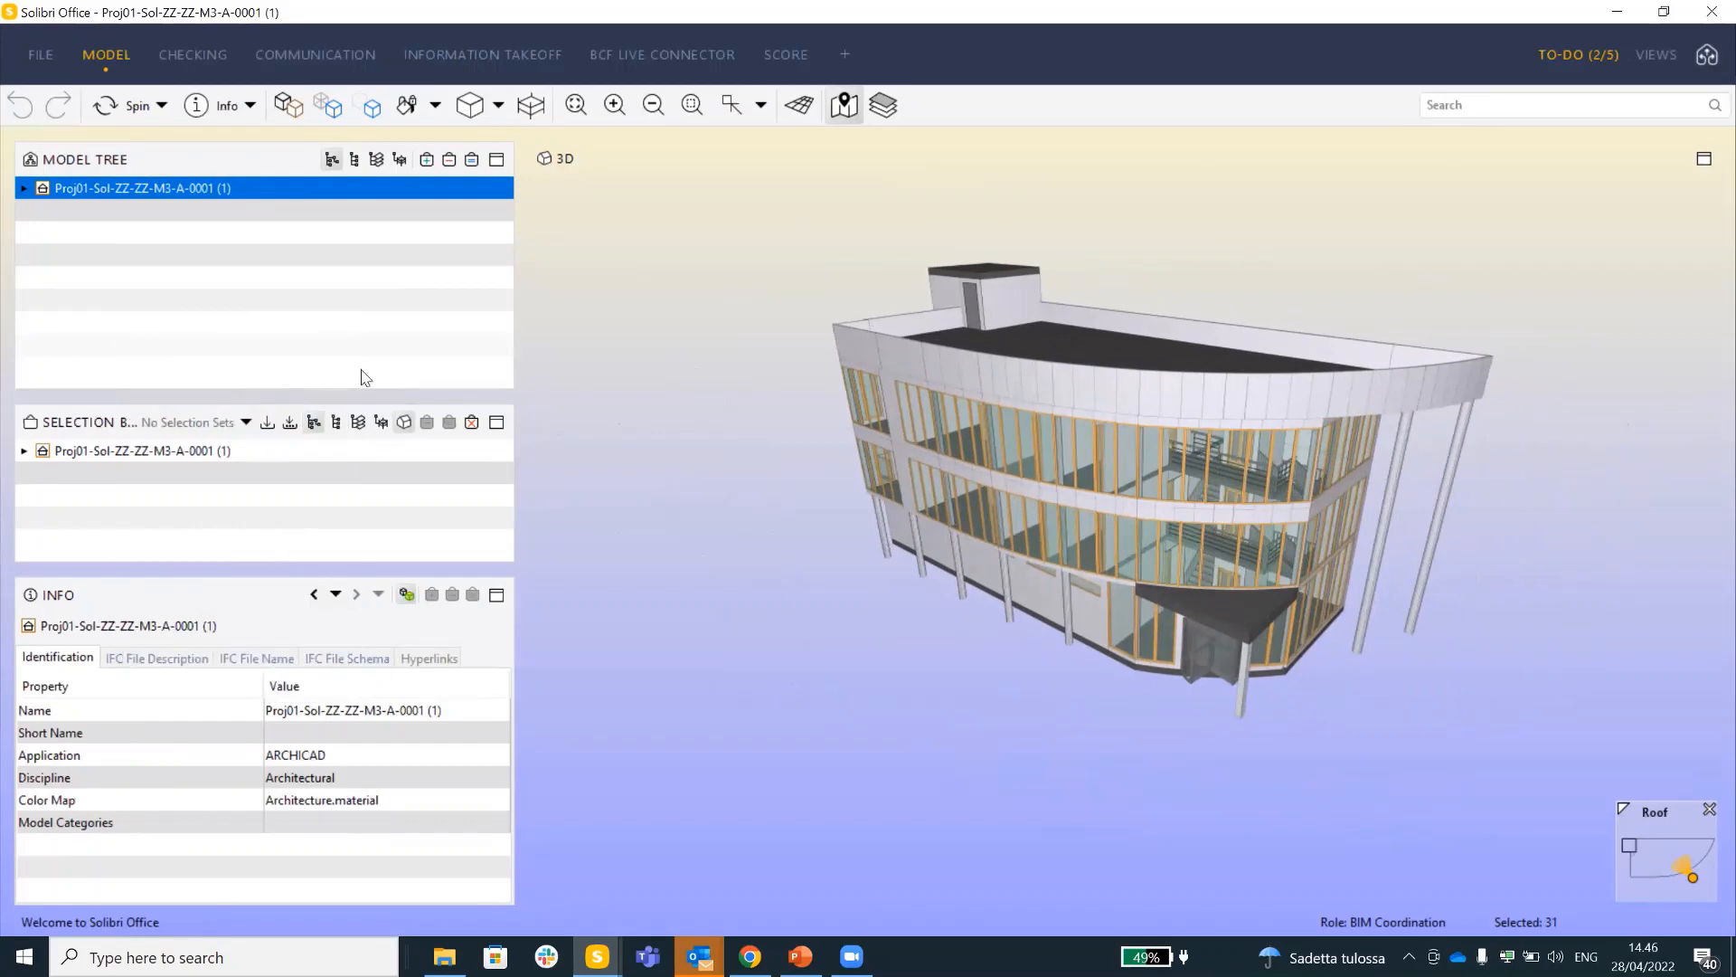
click(1070, 245)
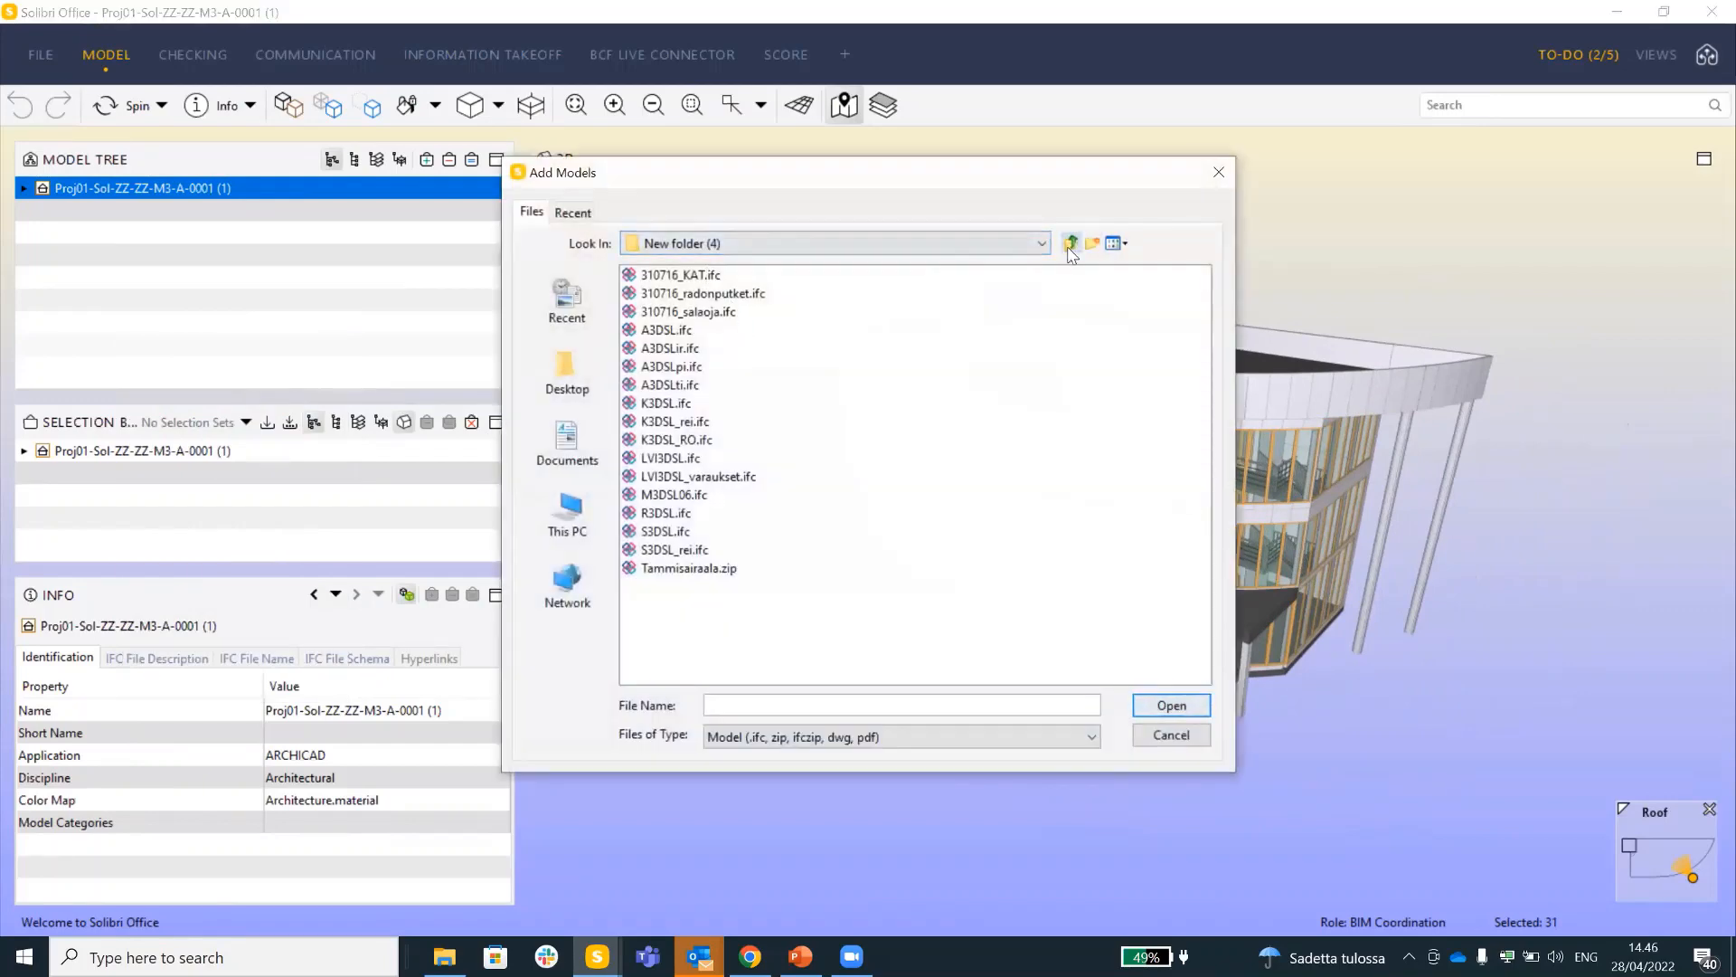
click(579, 534)
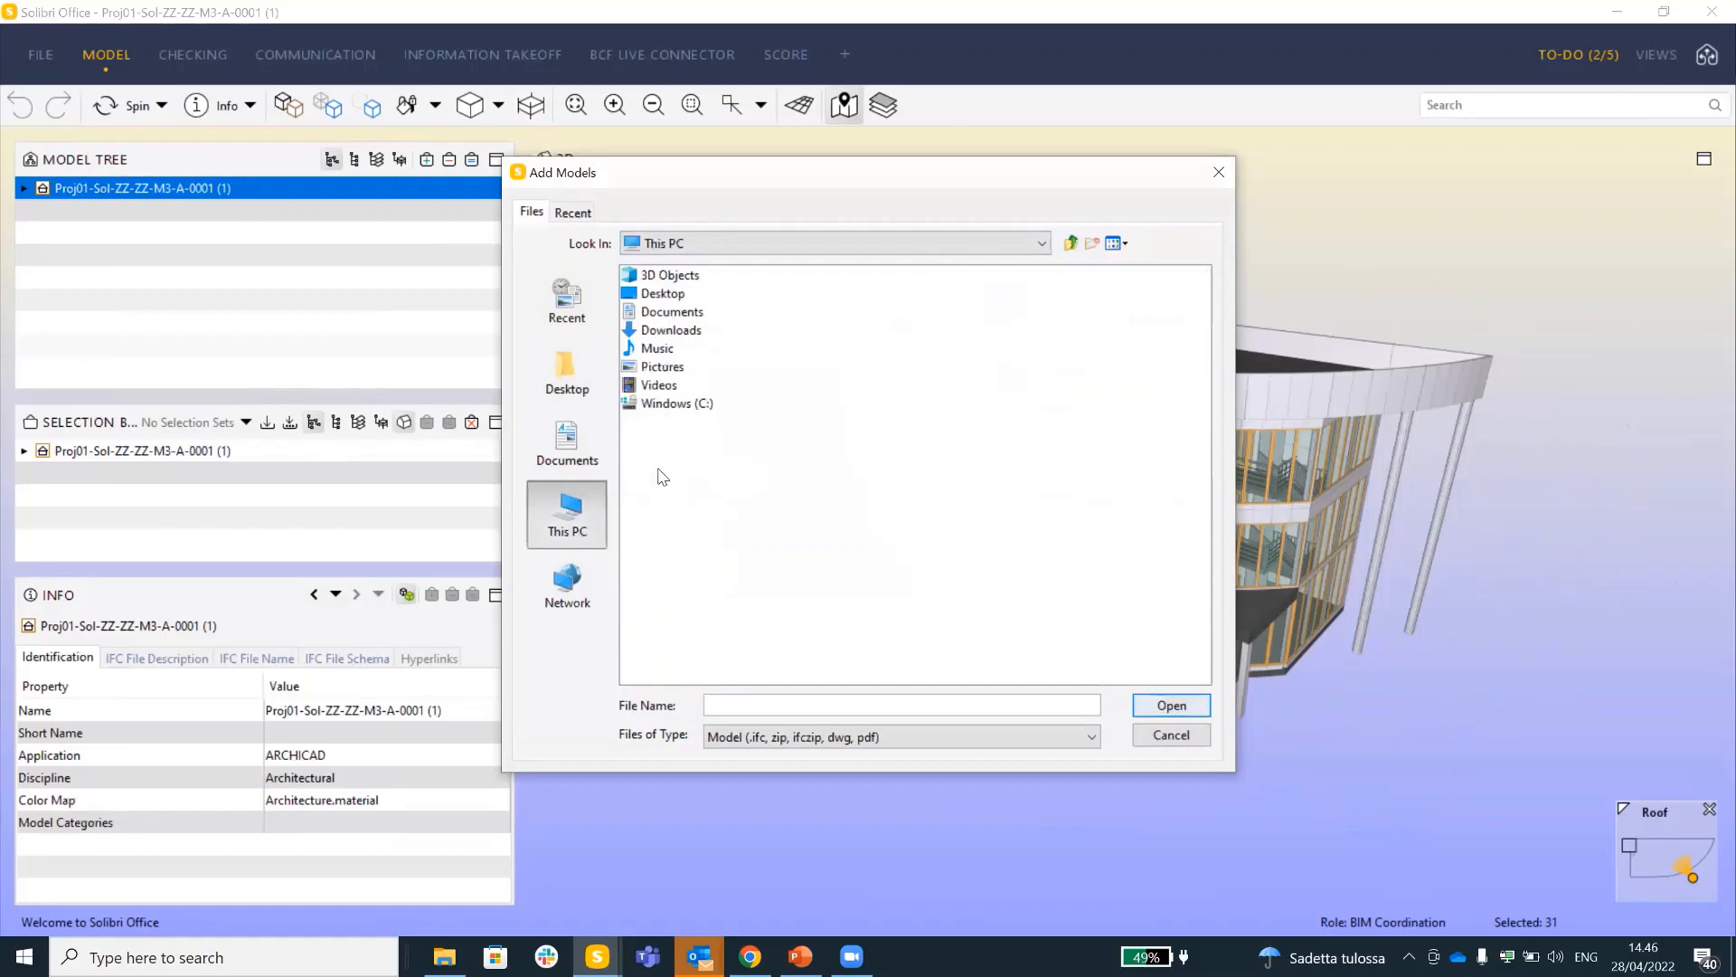
click(584, 215)
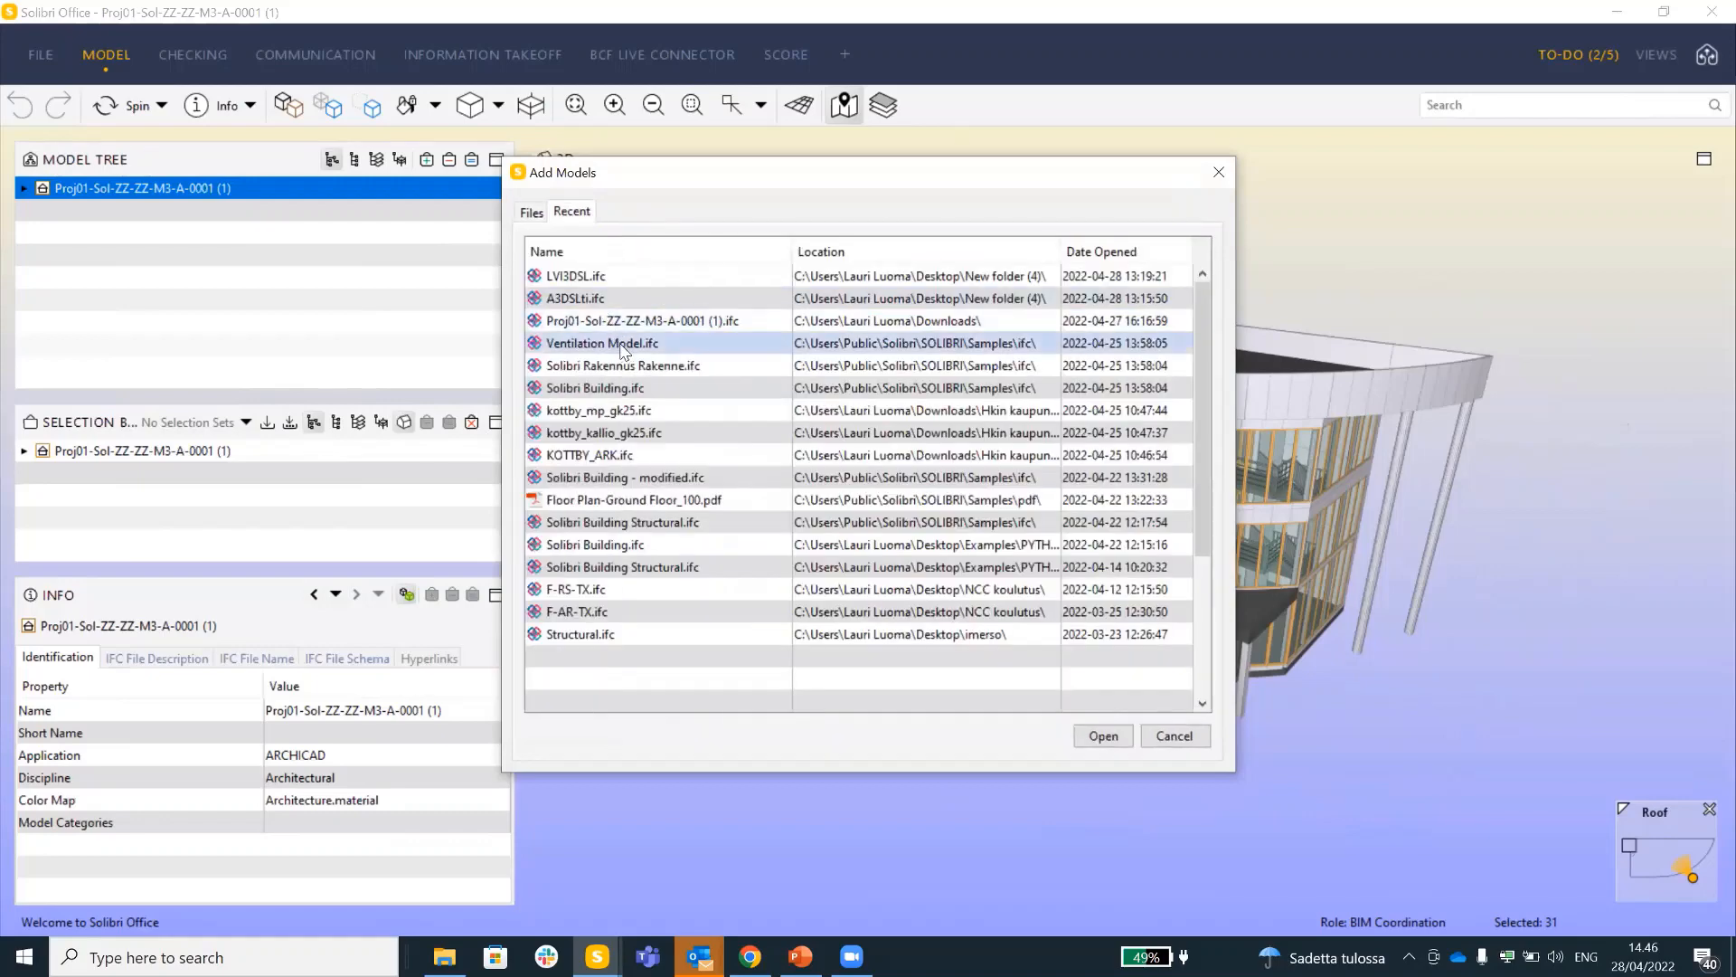
double_click(622, 346)
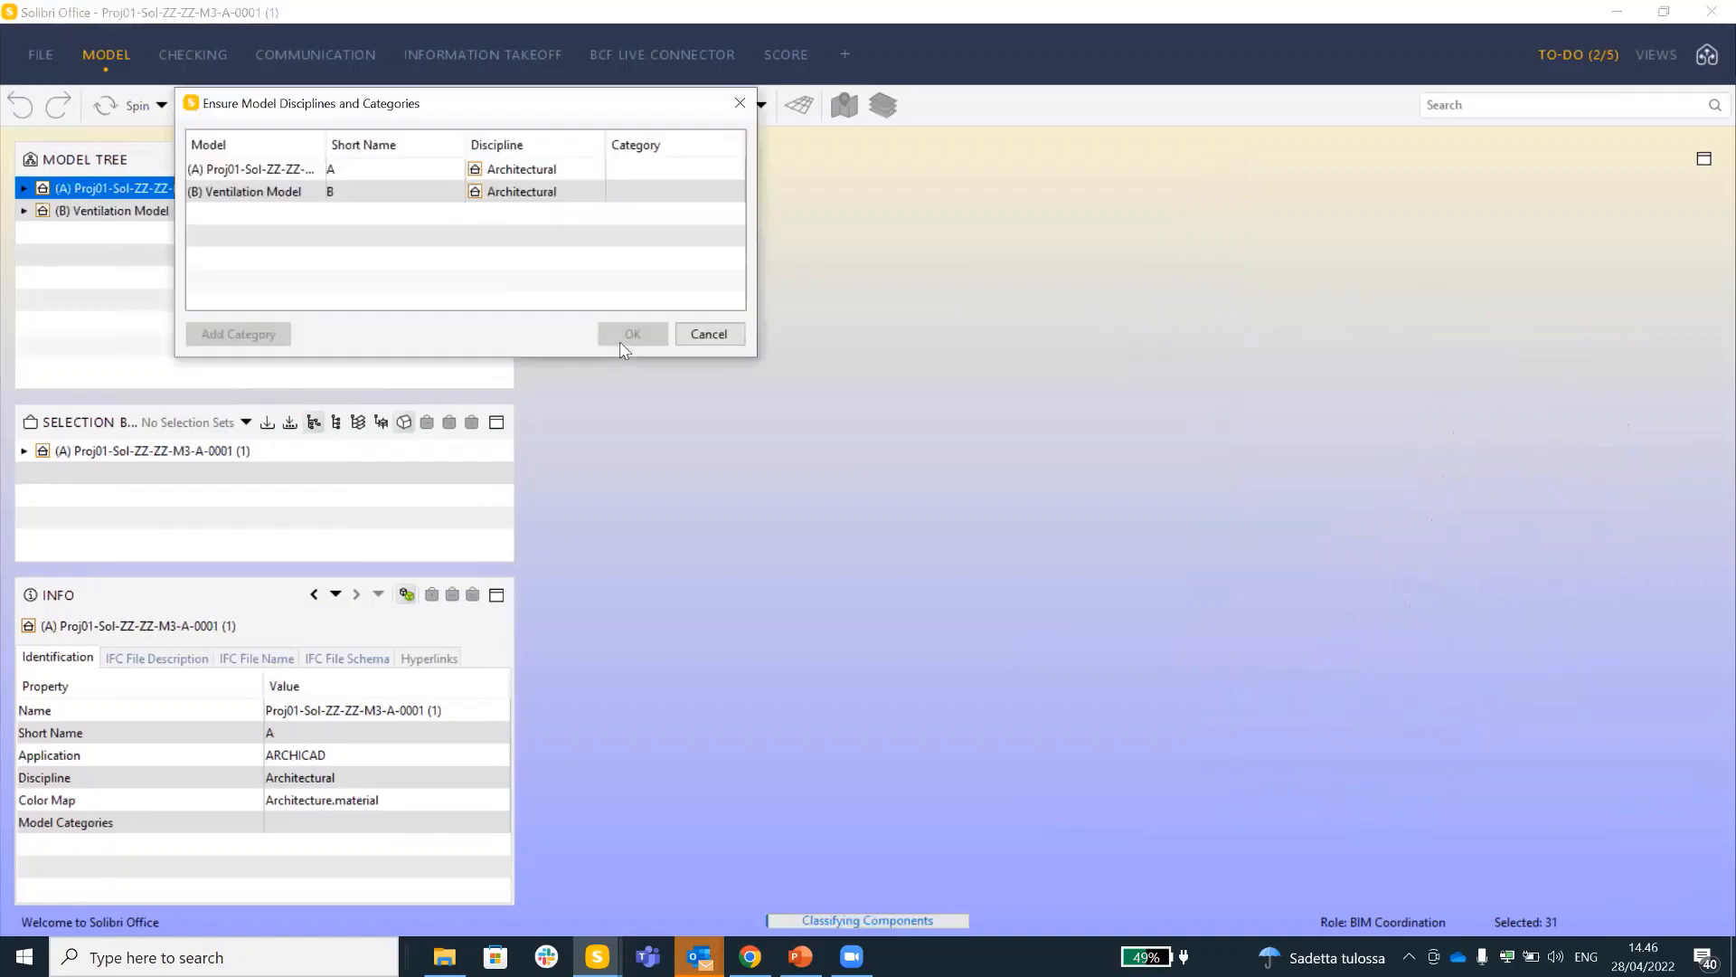
Set the Ventilation Model's discipline to Building Services and accept the model disciplines
click(551, 180)
click(551, 180)
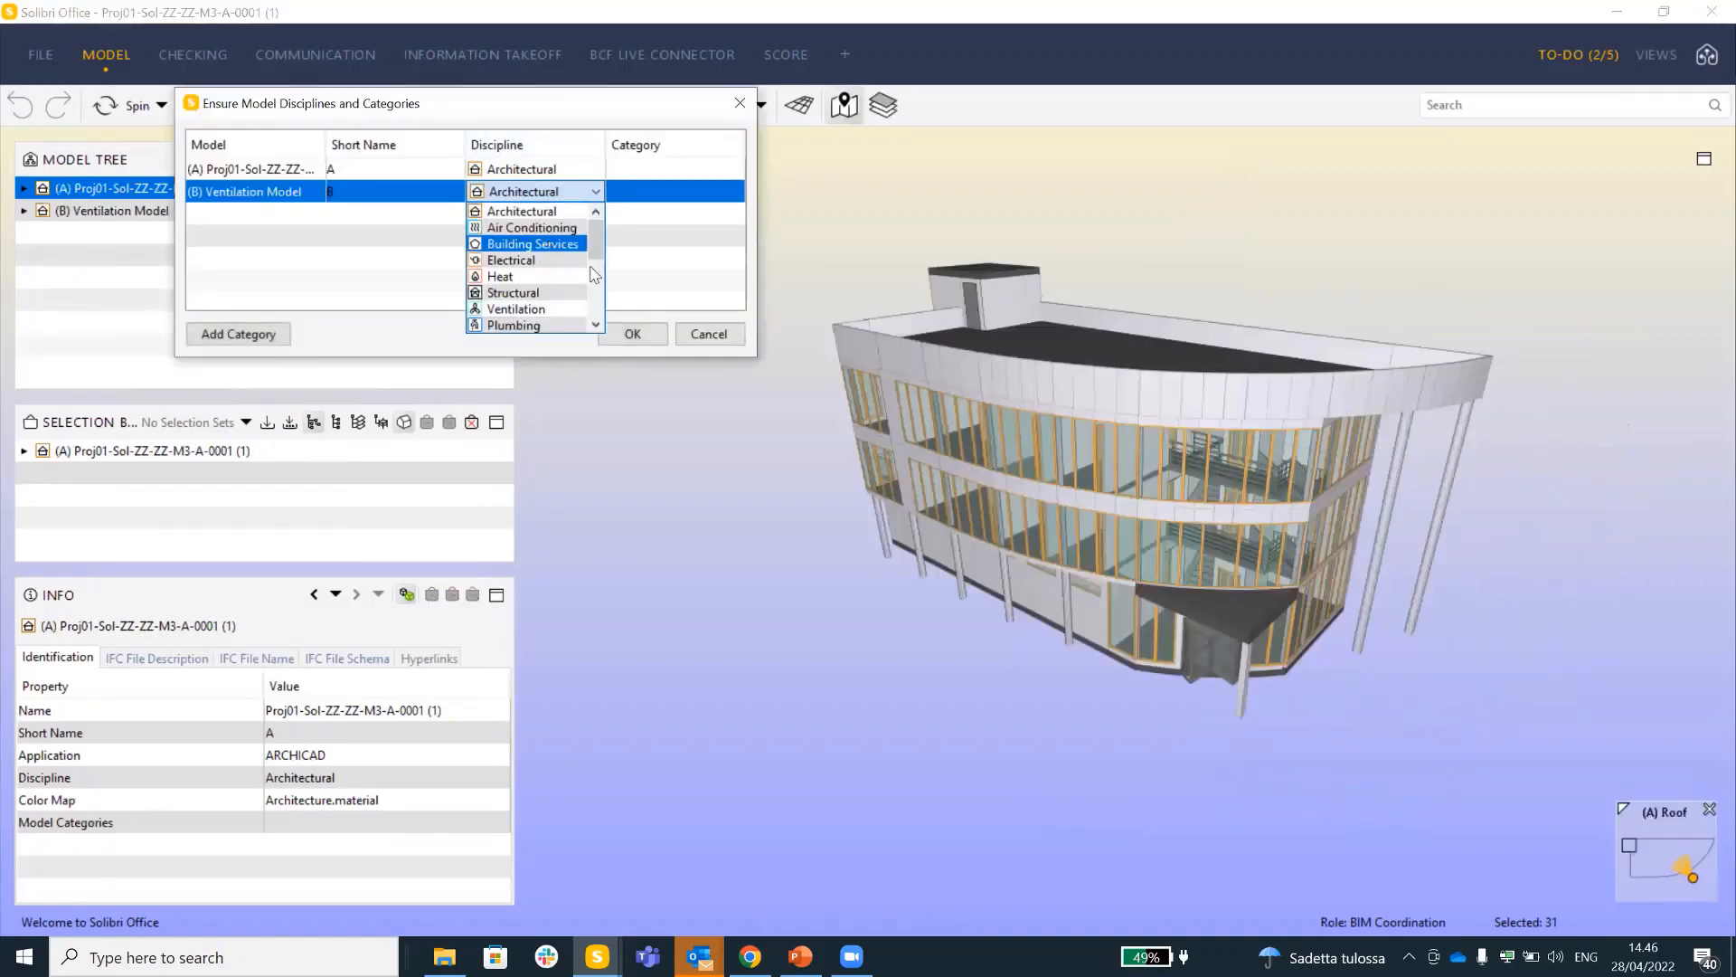
click(529, 233)
click(632, 334)
Compare the source application given in the identification details of the Ventilation Model and the architectural model
click(300, 212)
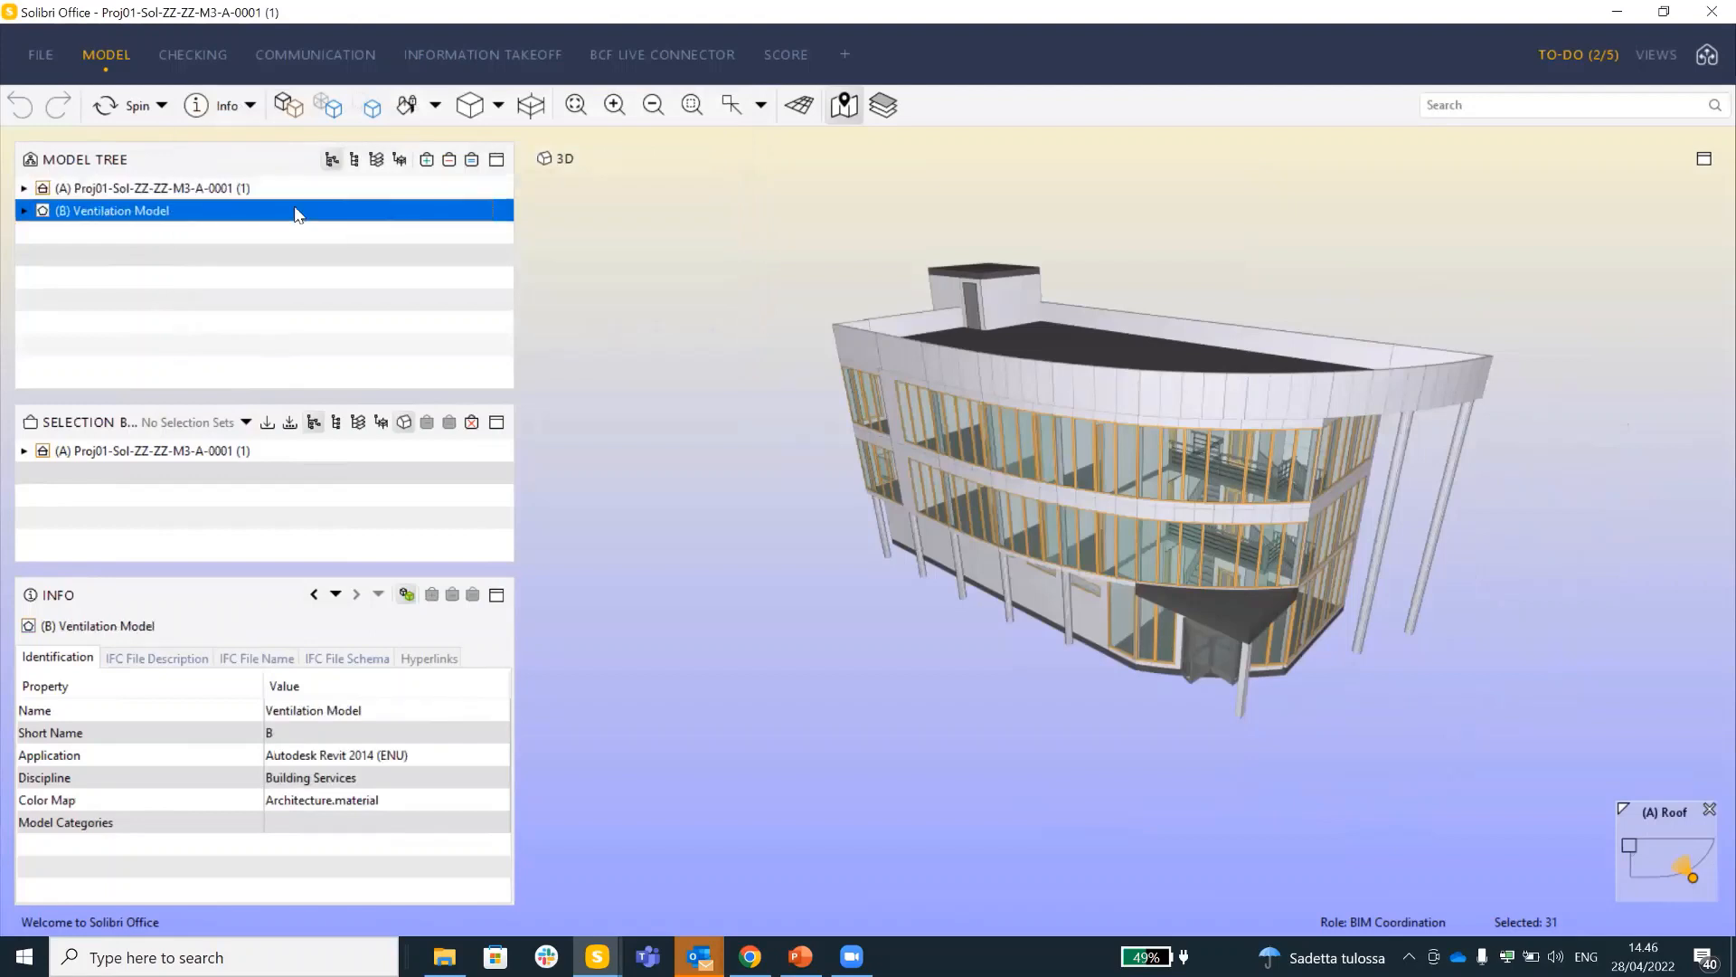
click(391, 755)
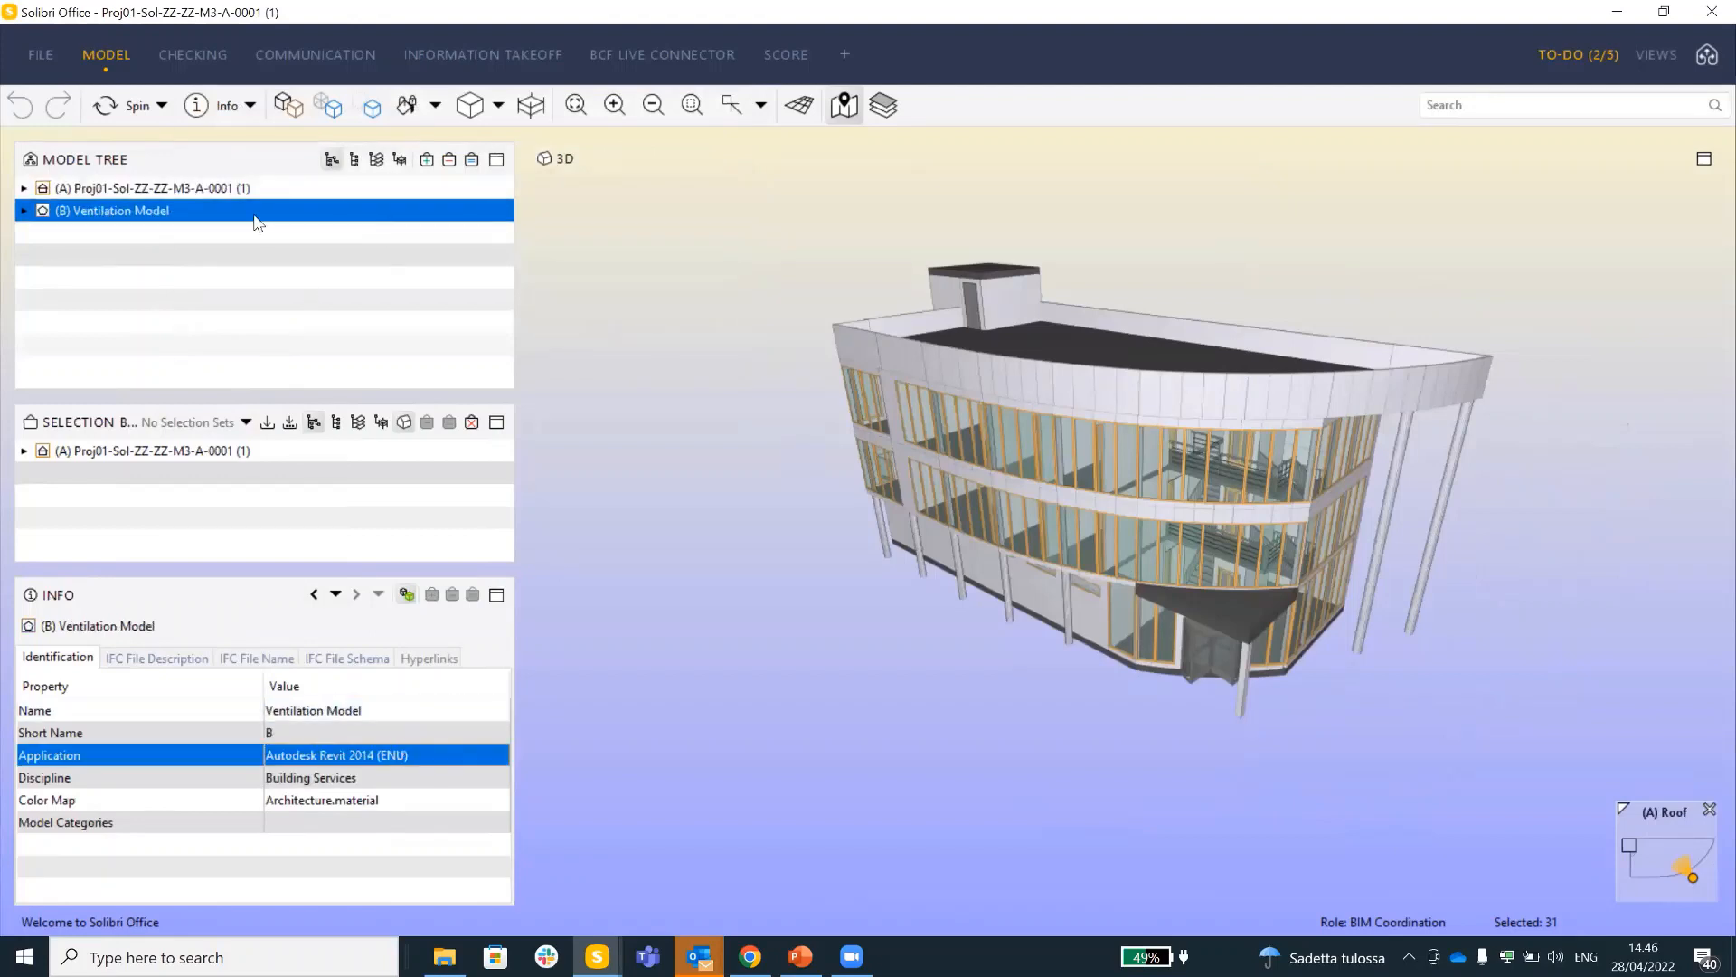
click(242, 189)
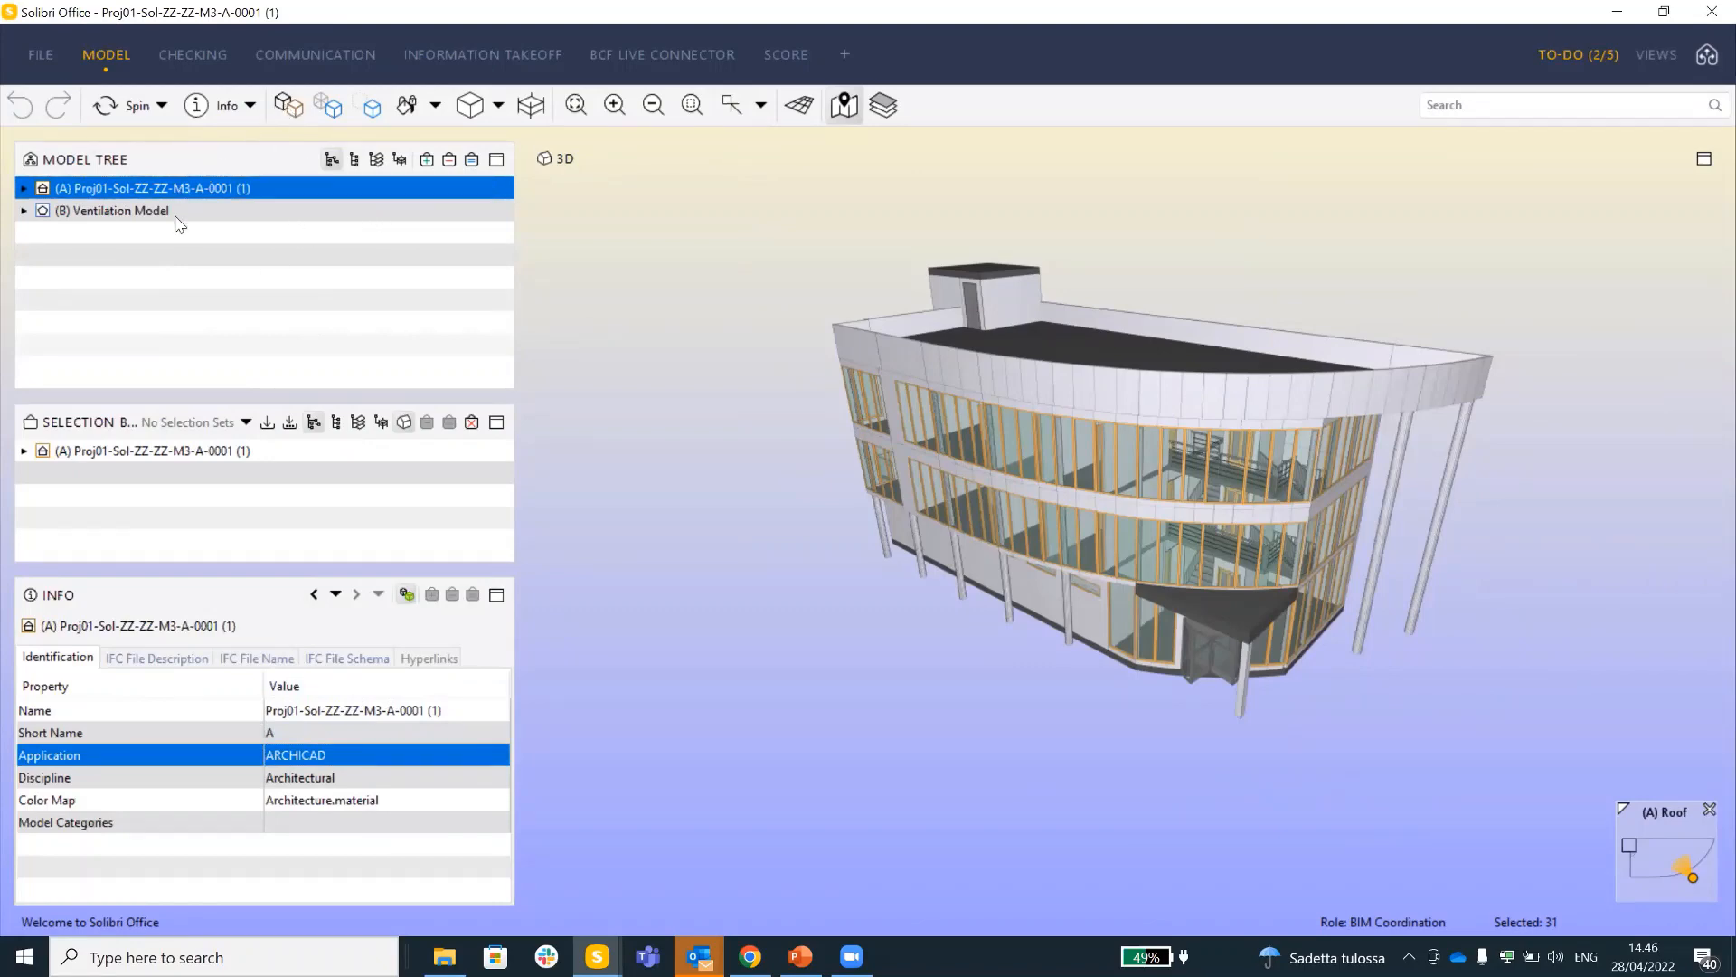
drag(1139, 429, 834, 313)
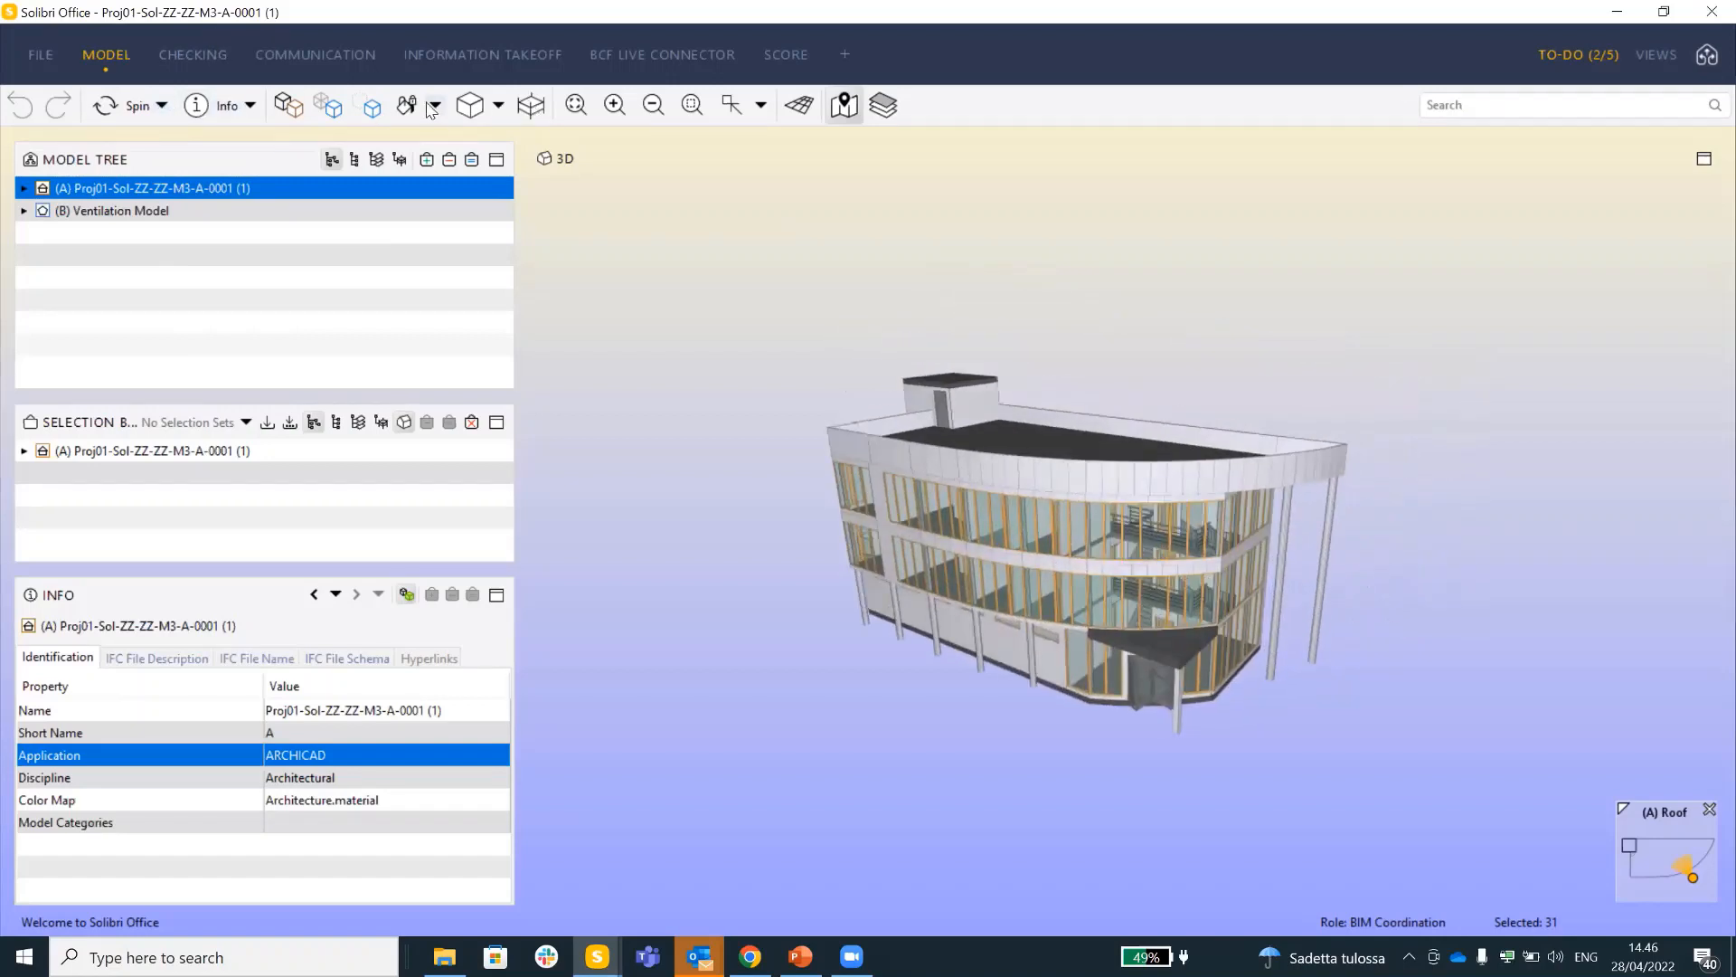
Go to the Information Takeoff view without loading a predefined definition, and enlarge the classification list to show all classifications
click(485, 56)
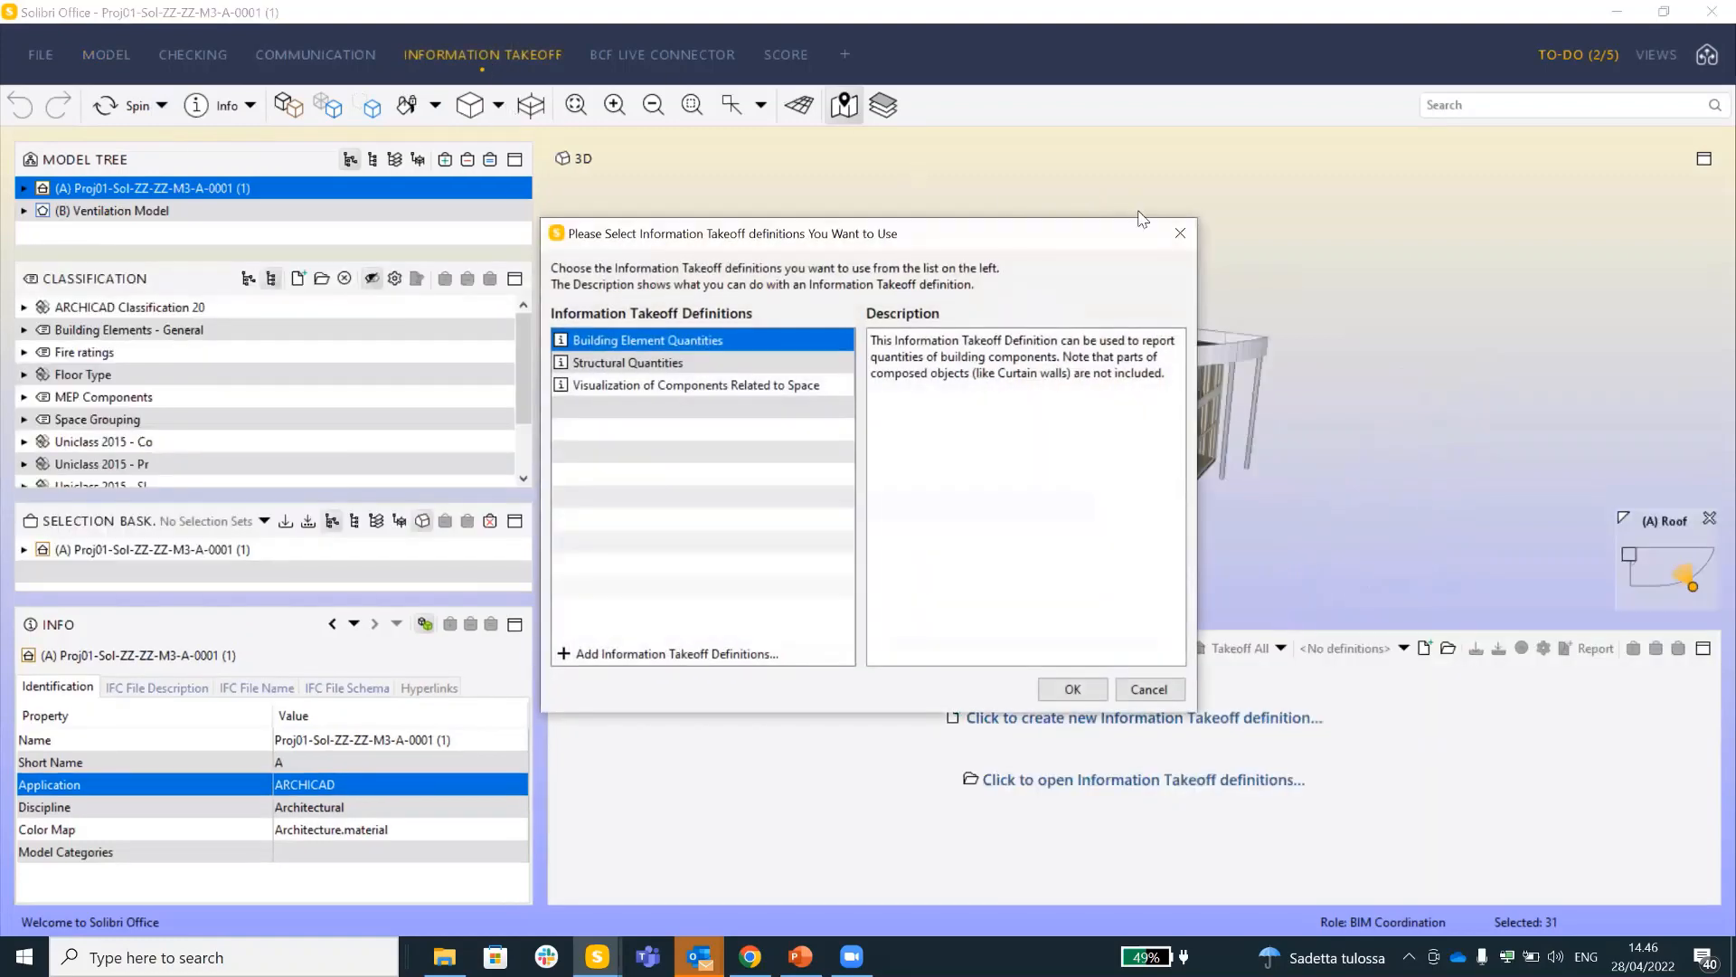
click(1180, 233)
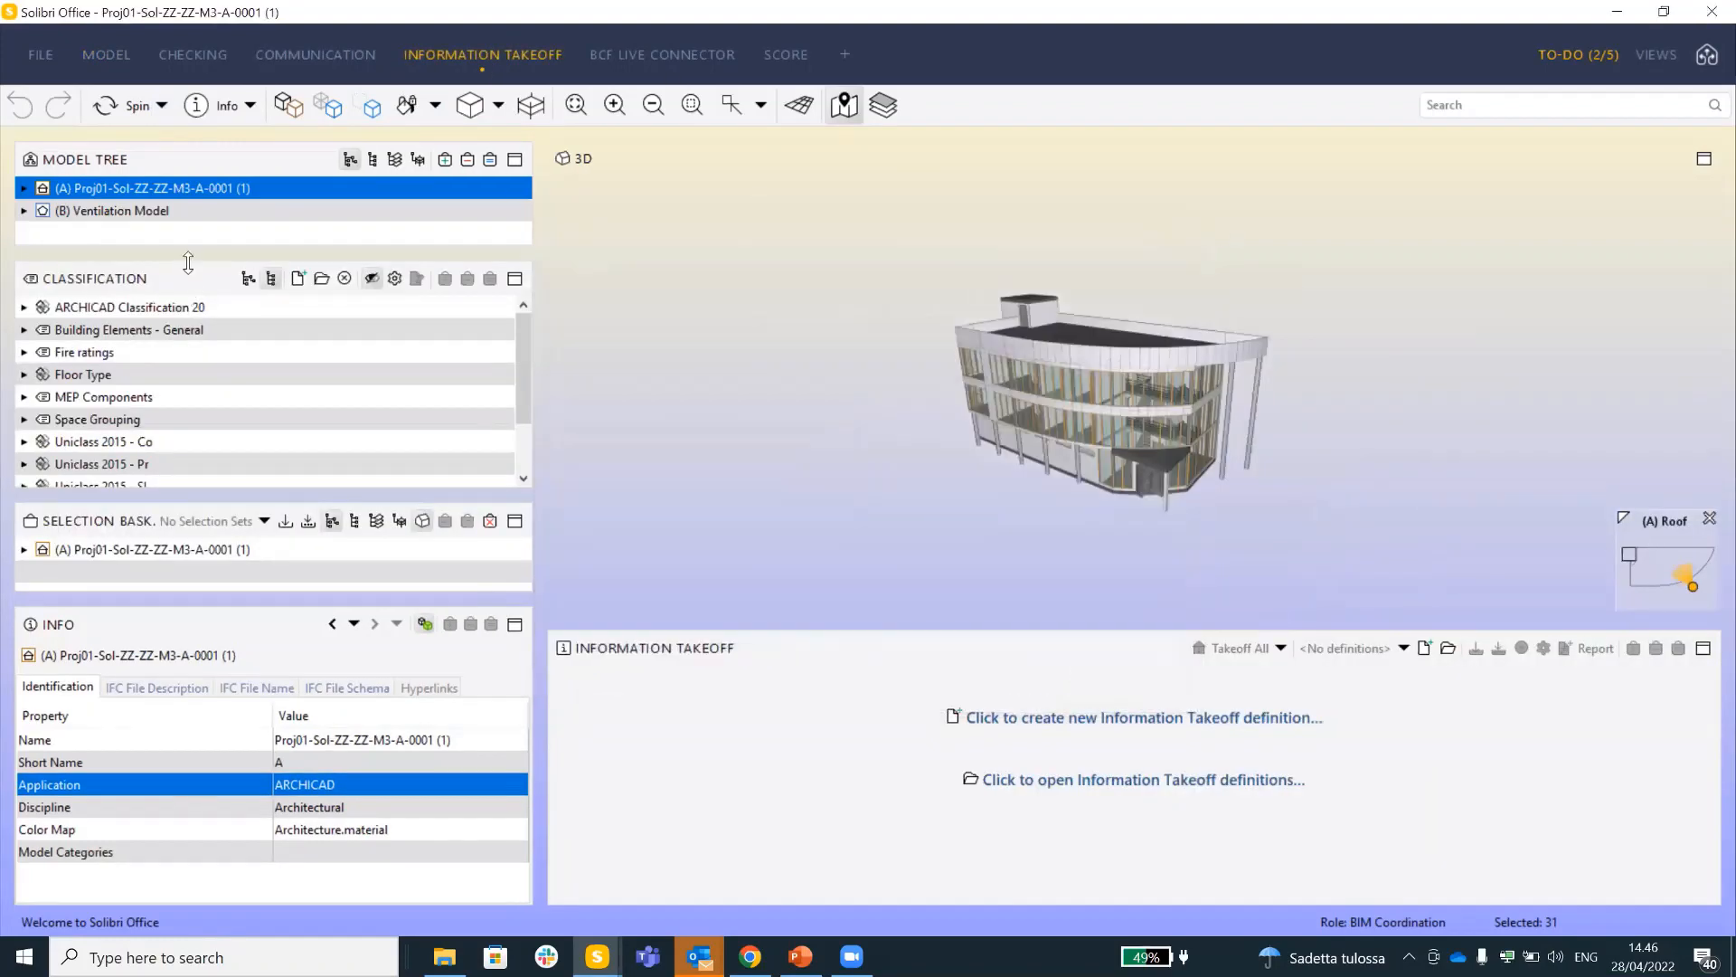
drag(217, 600, 221, 691)
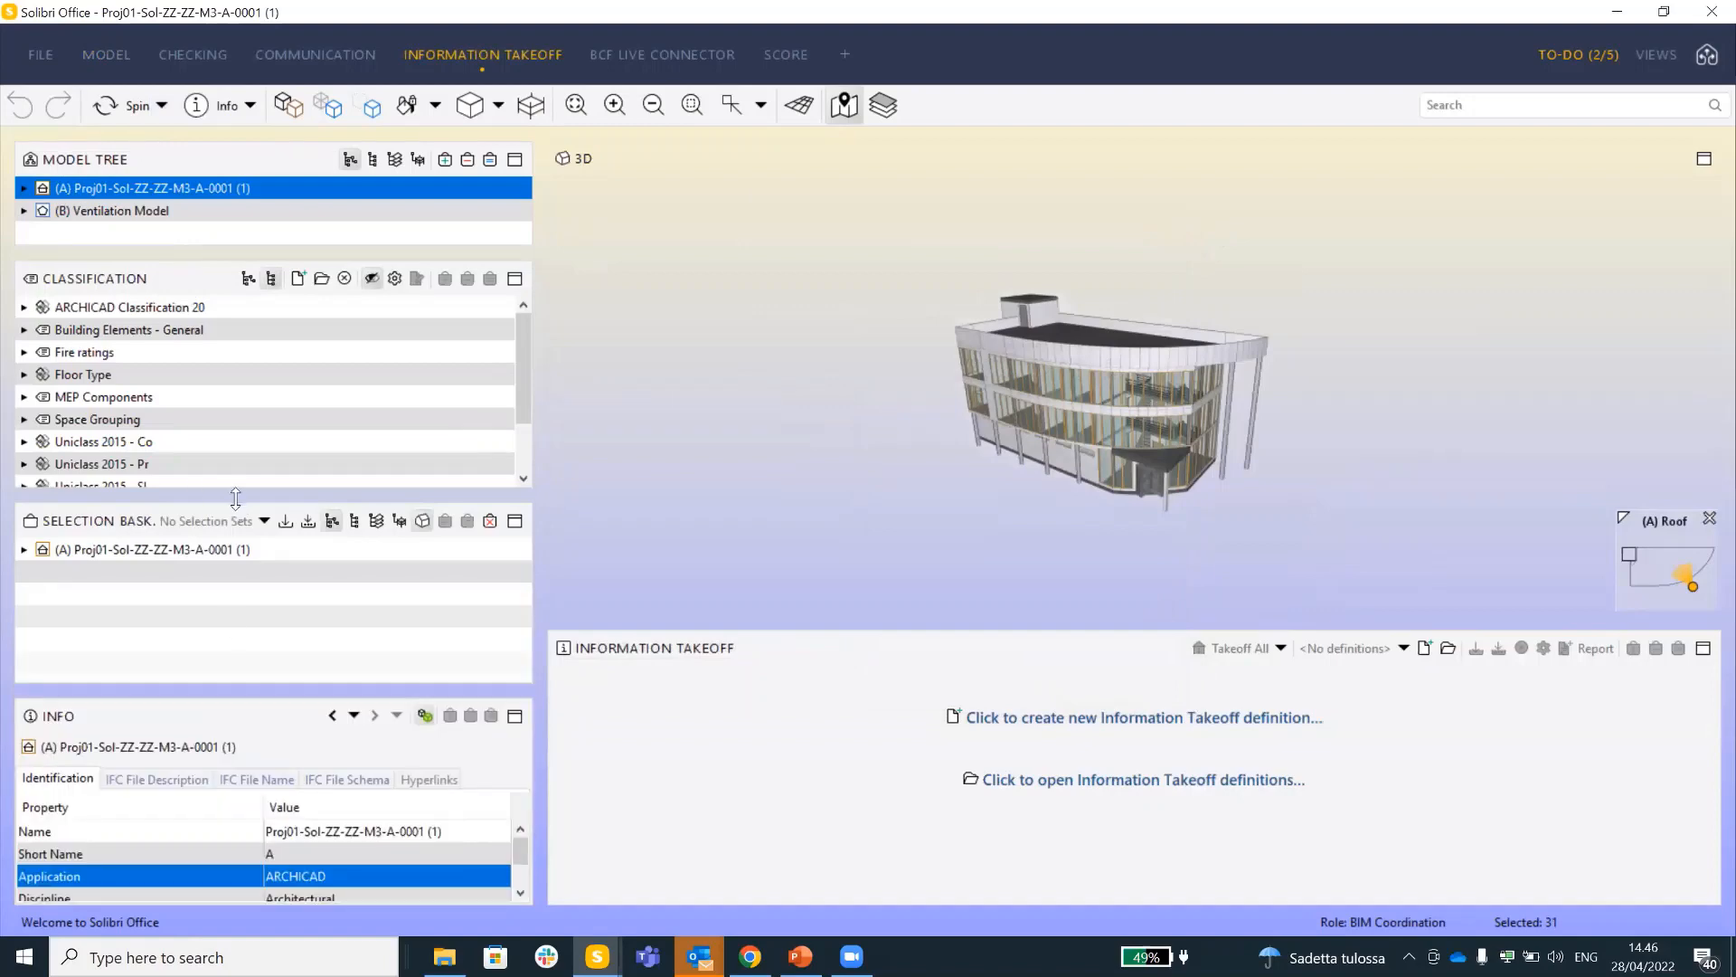
drag(235, 495, 238, 629)
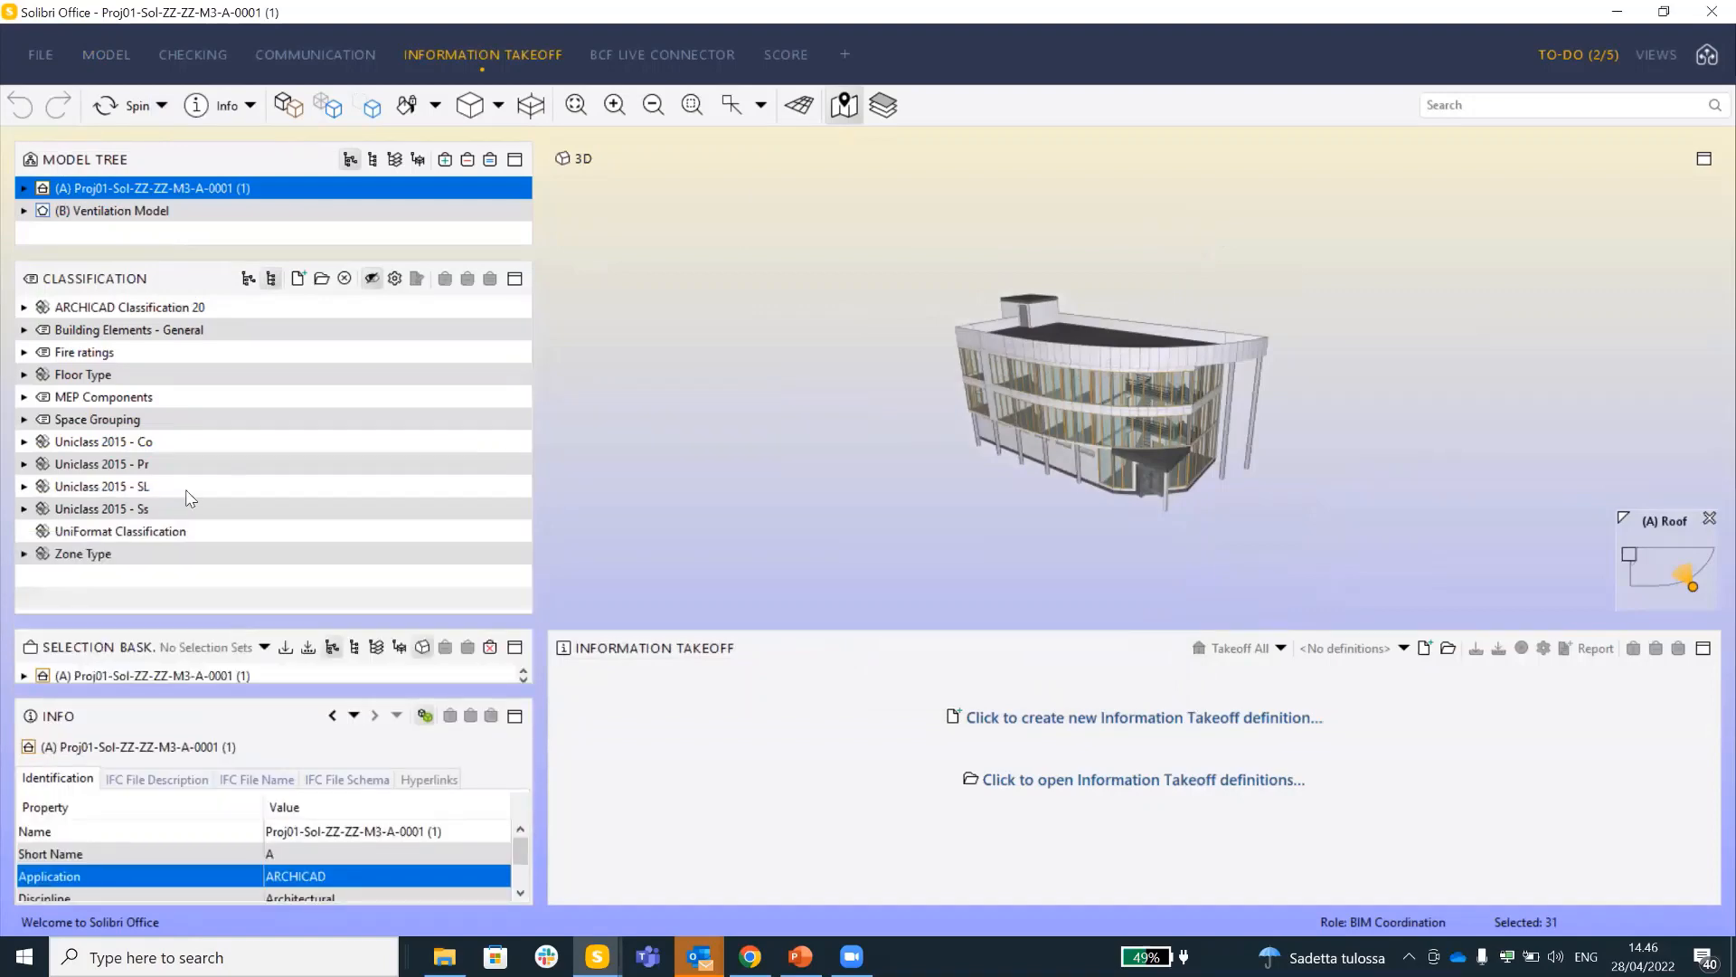
Visualize the Fire ratings classification in 3D, examining the 30 and 60 classes separately and then together
click(142, 355)
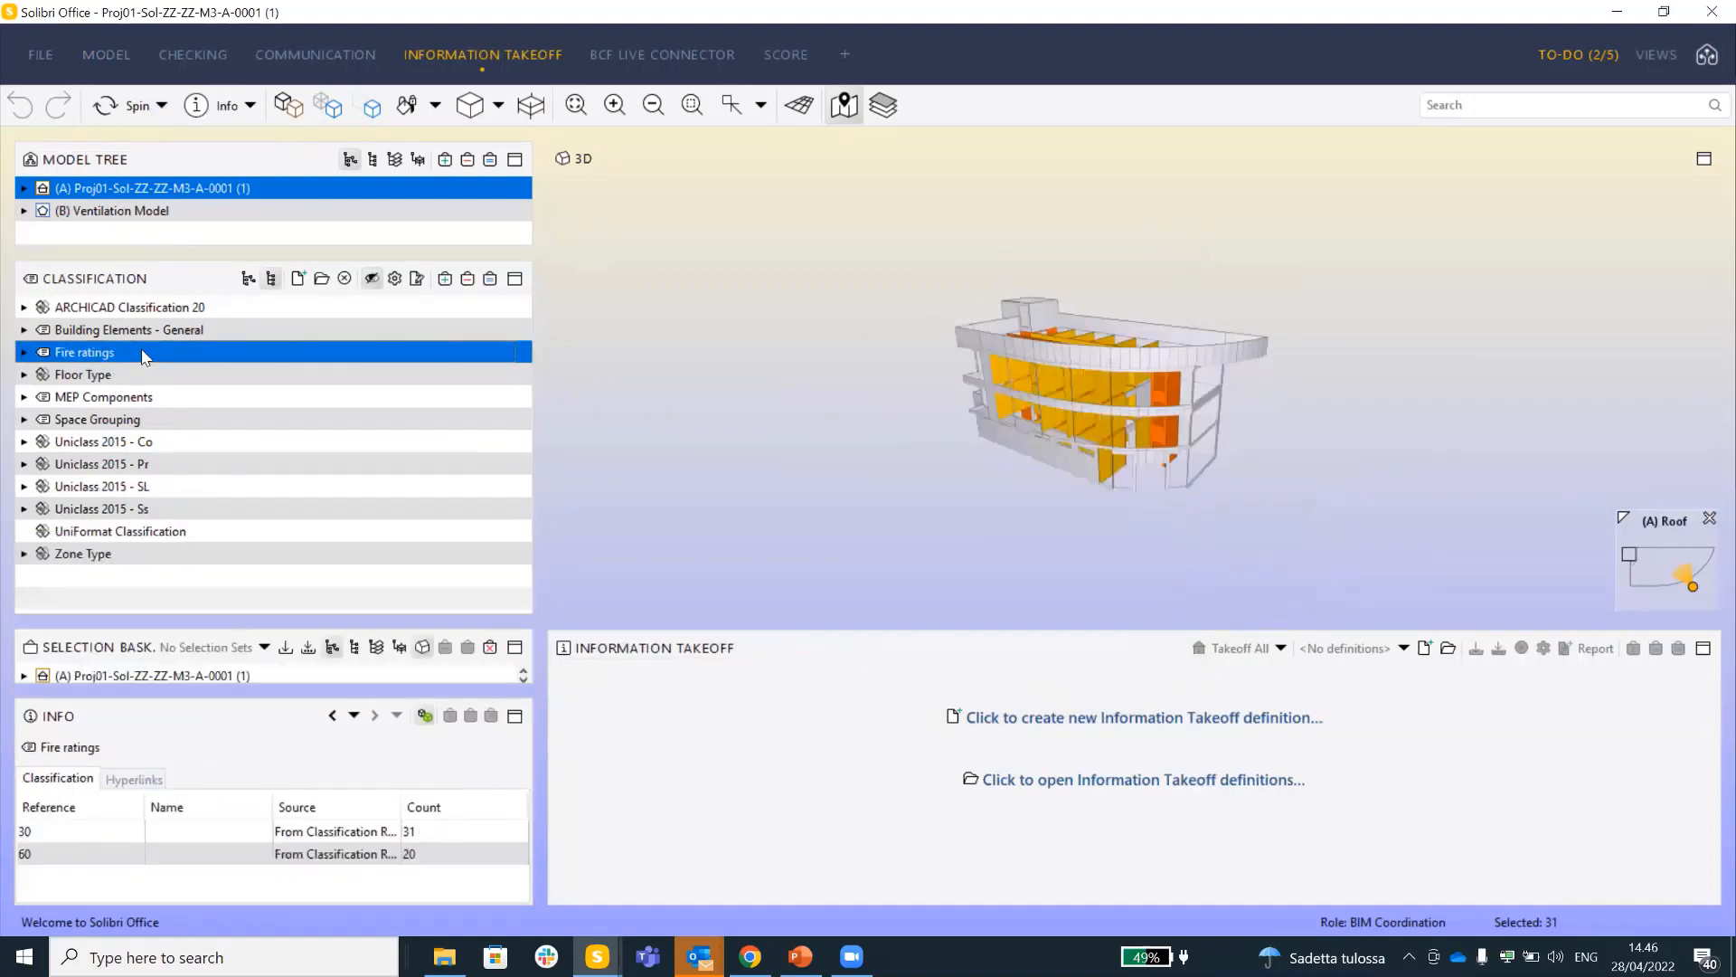
click(25, 352)
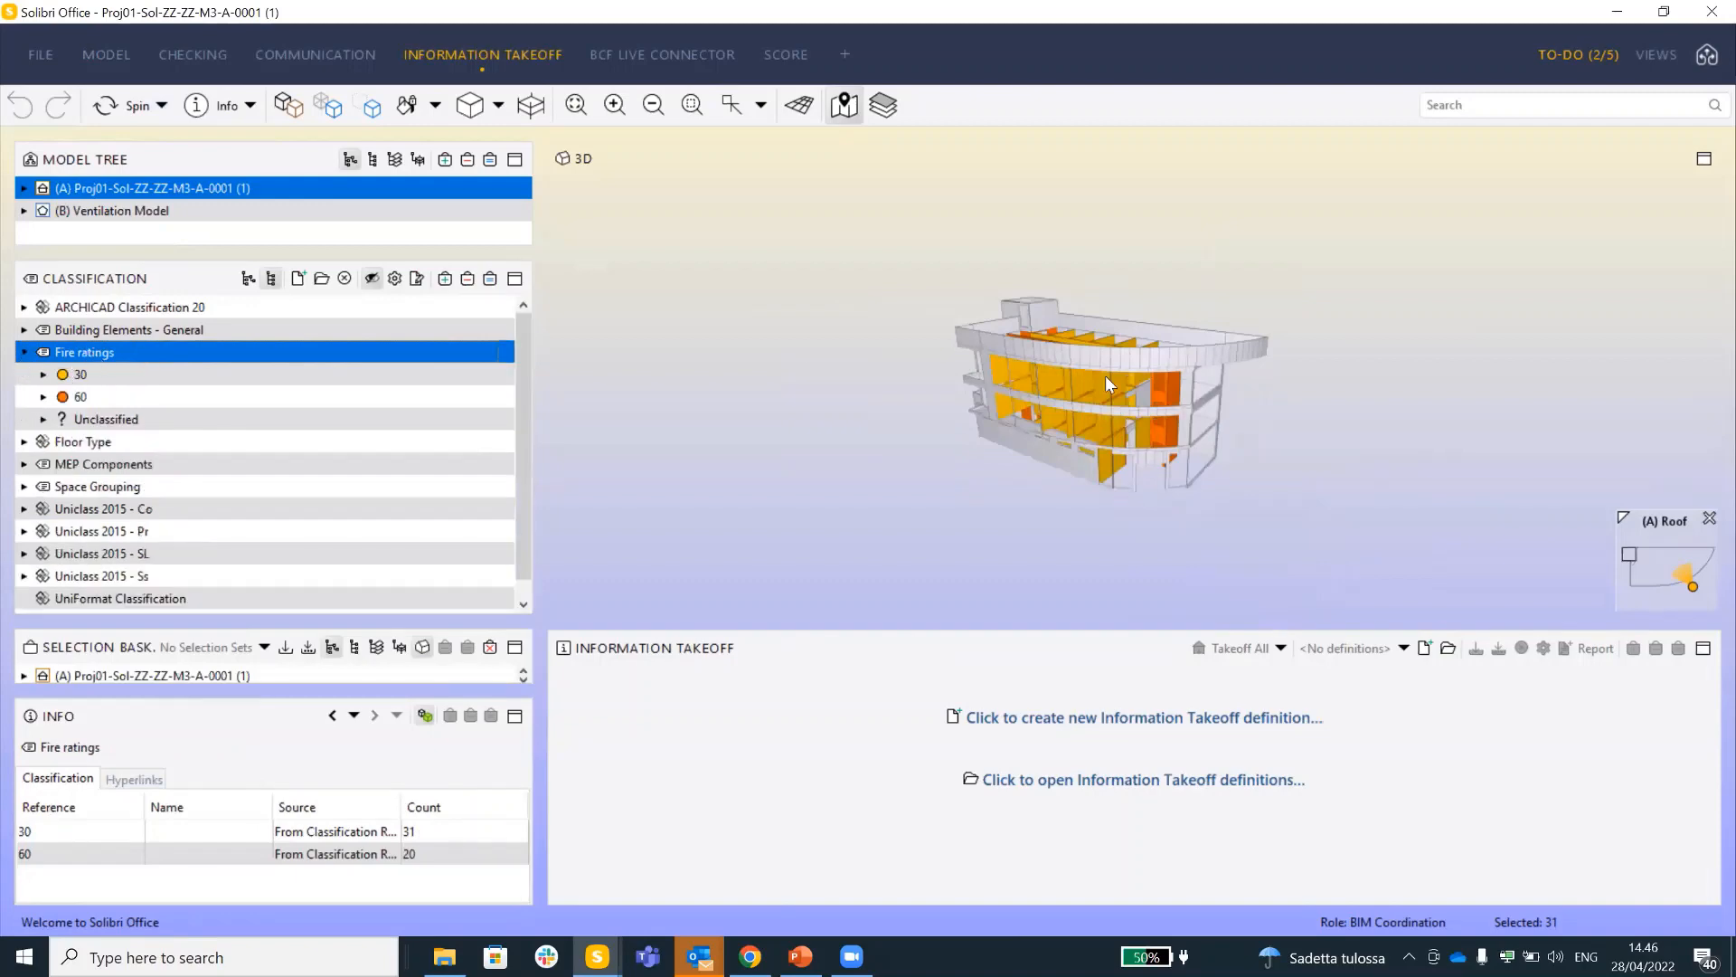
scroll(1075, 356, up, 5)
mouse_move(1076, 358)
mouse_down()
mouse_move(1104, 425)
mouse_move(1070, 412)
mouse_up()
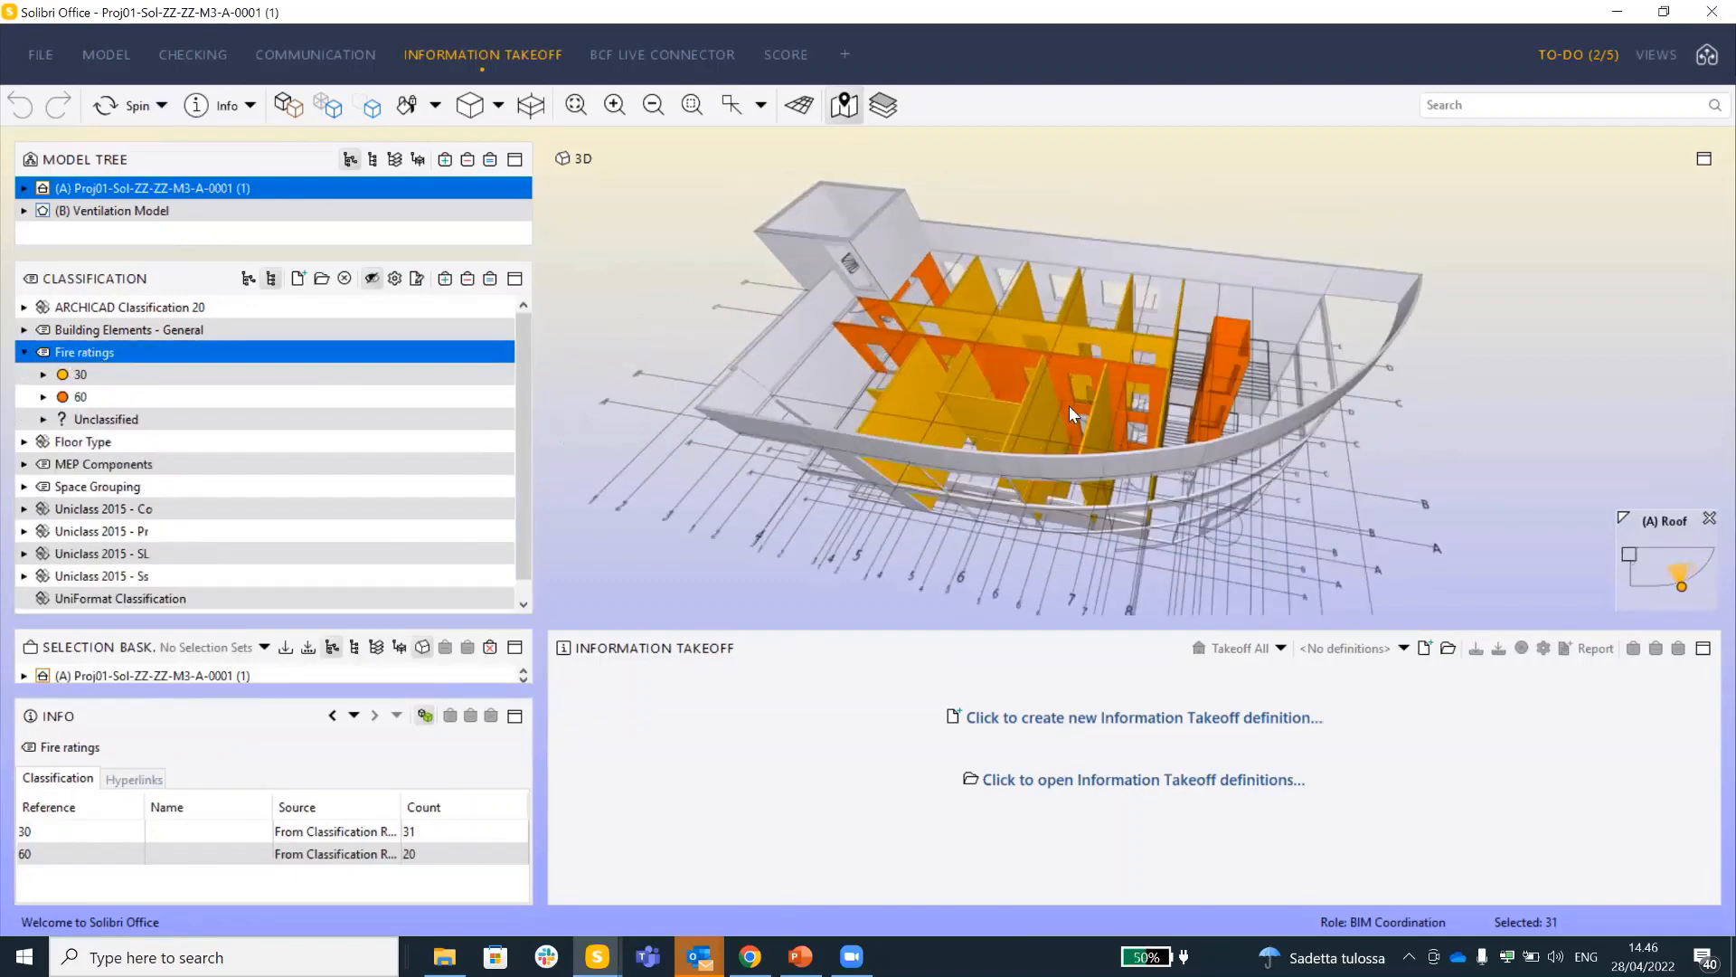
click(129, 375)
click(134, 390)
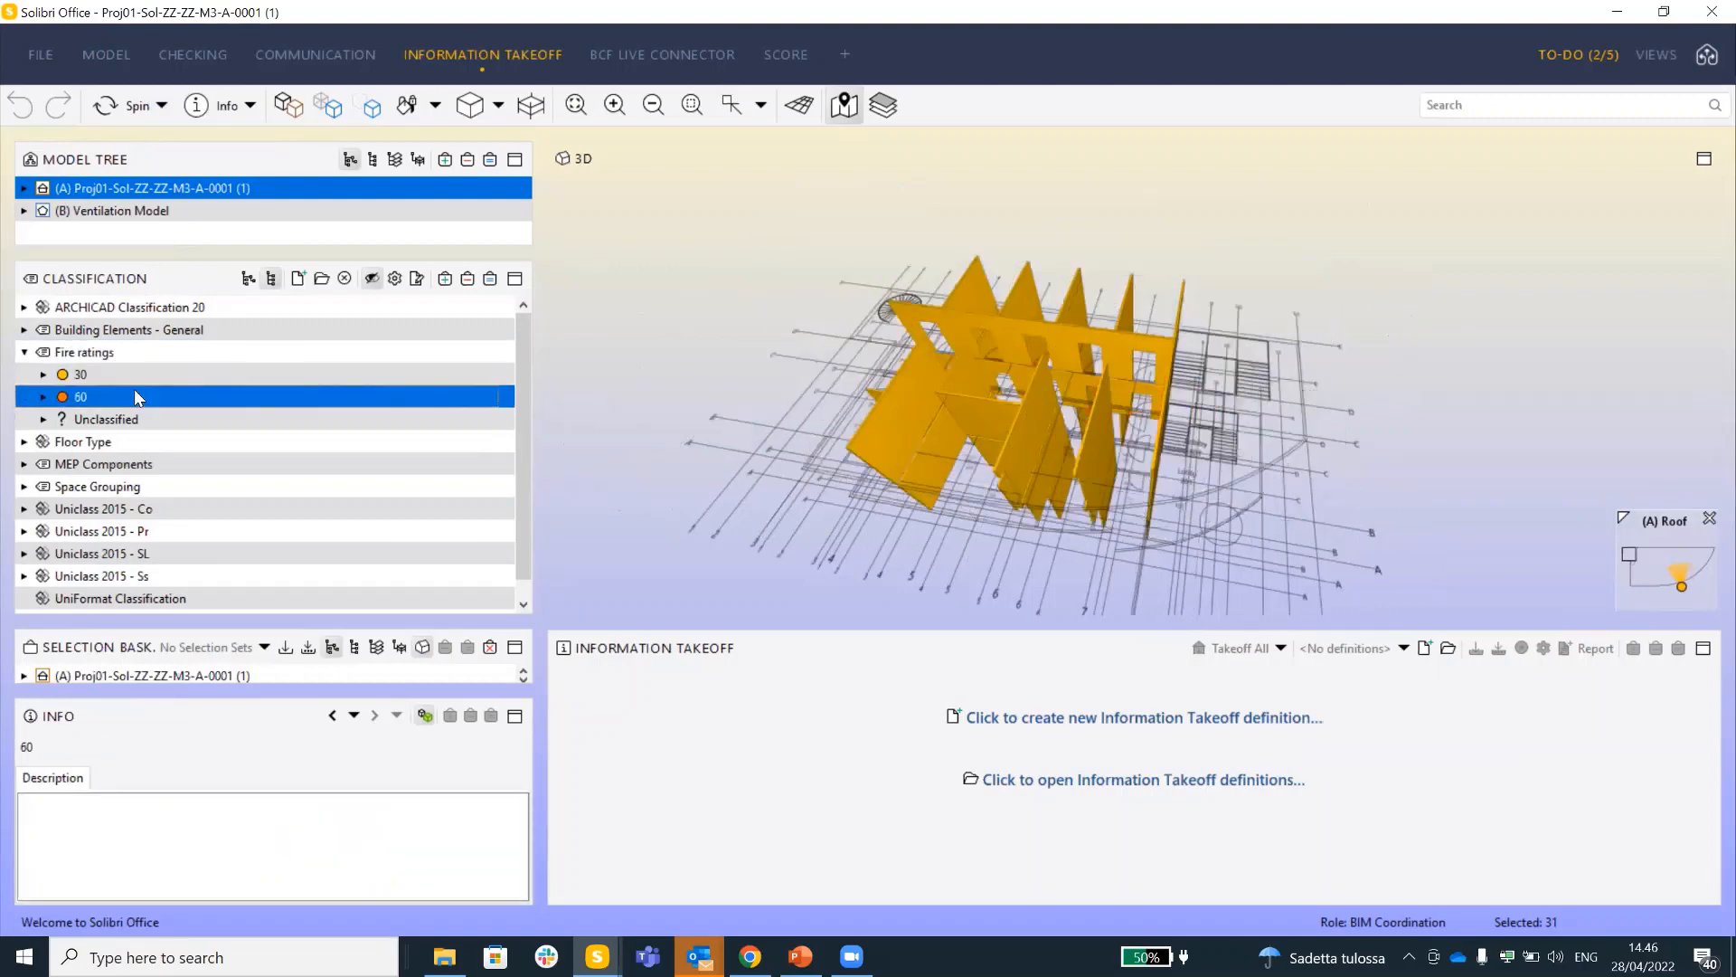
click(135, 356)
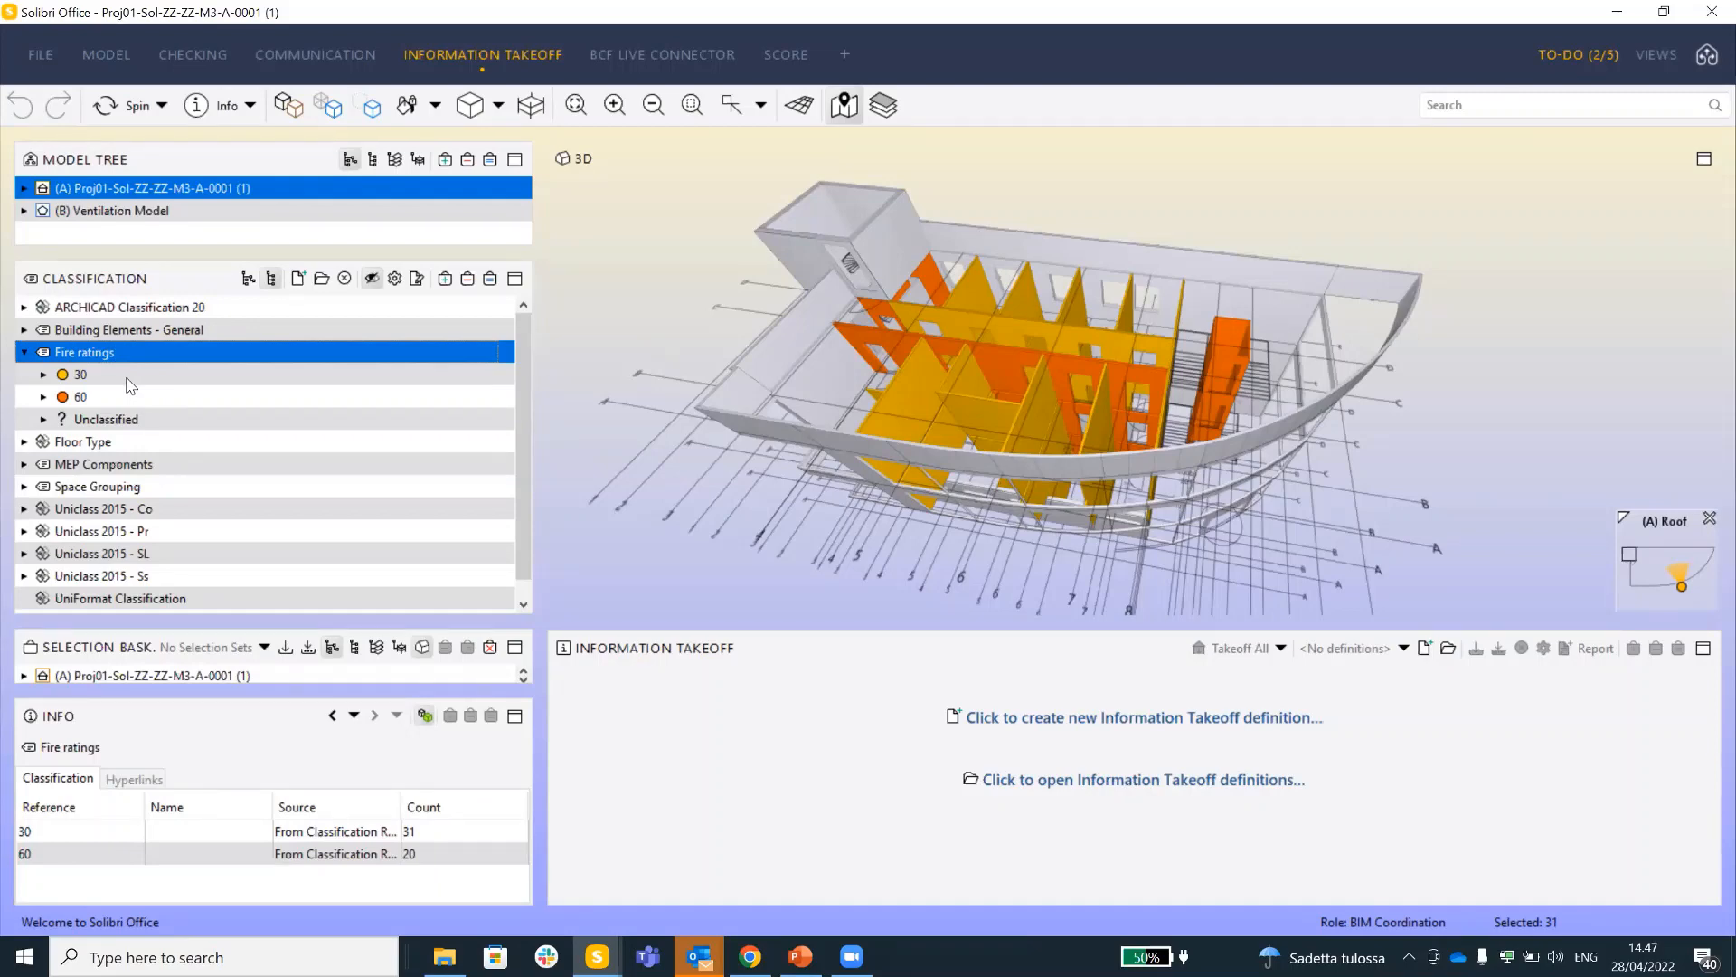
Create a new information takeoff definition and limit its components by the Fire ratings classification property
drag(864, 626, 864, 570)
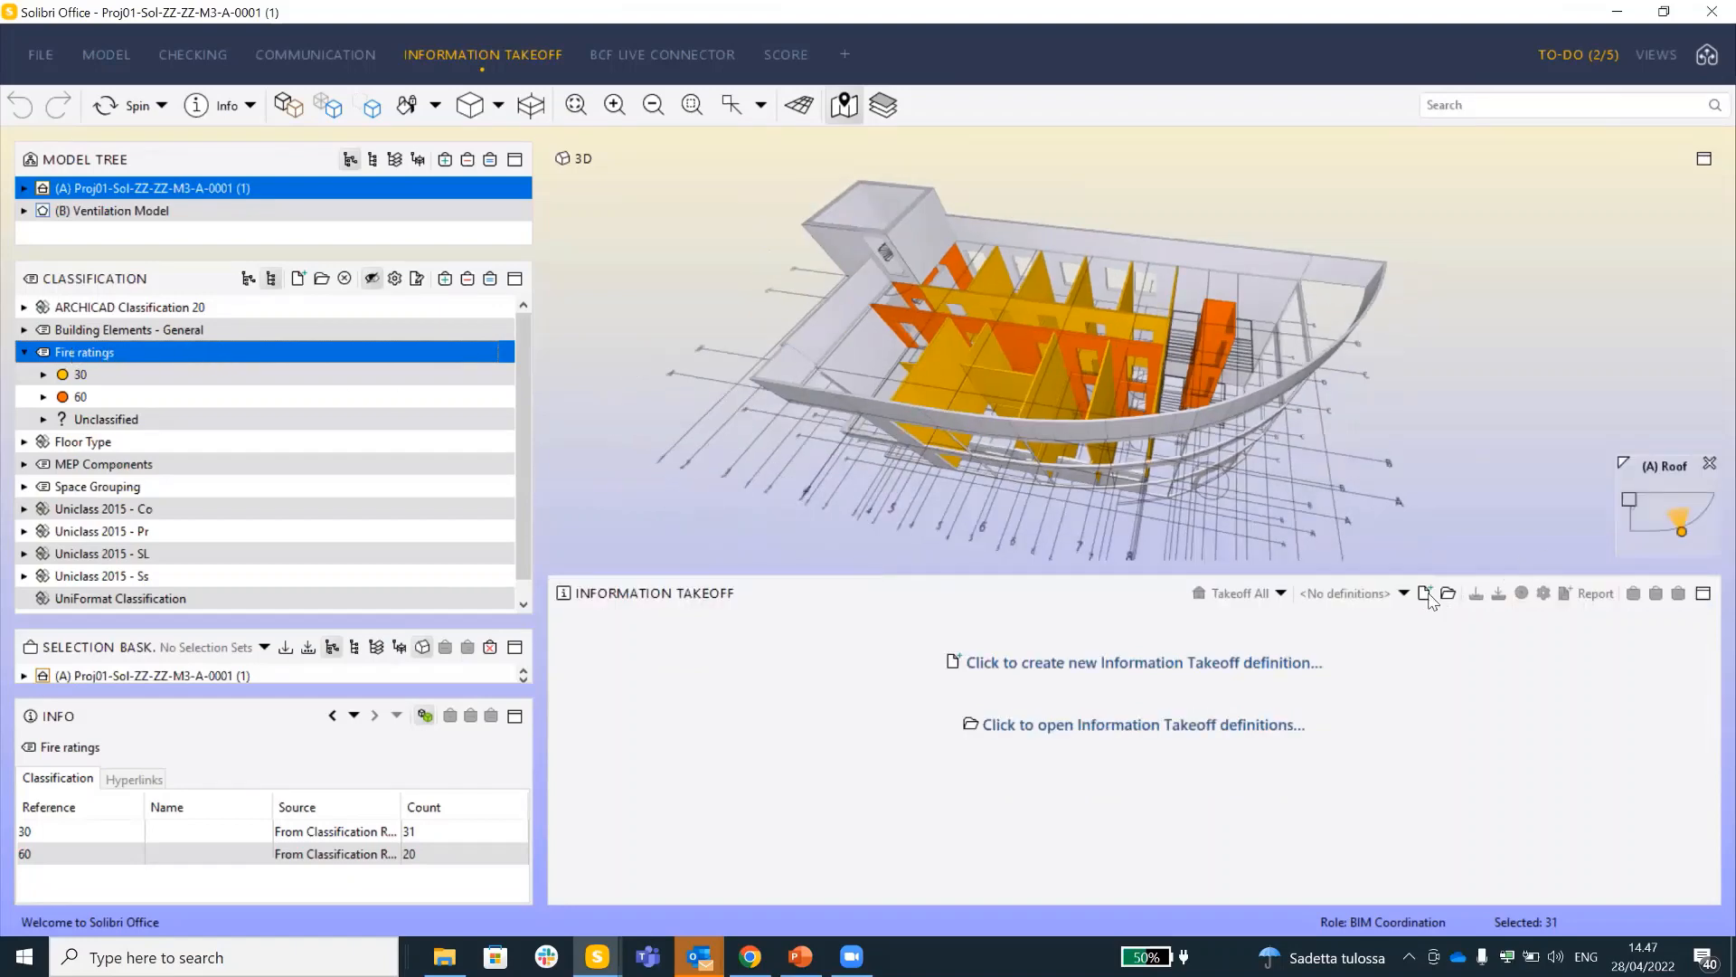
click(1425, 594)
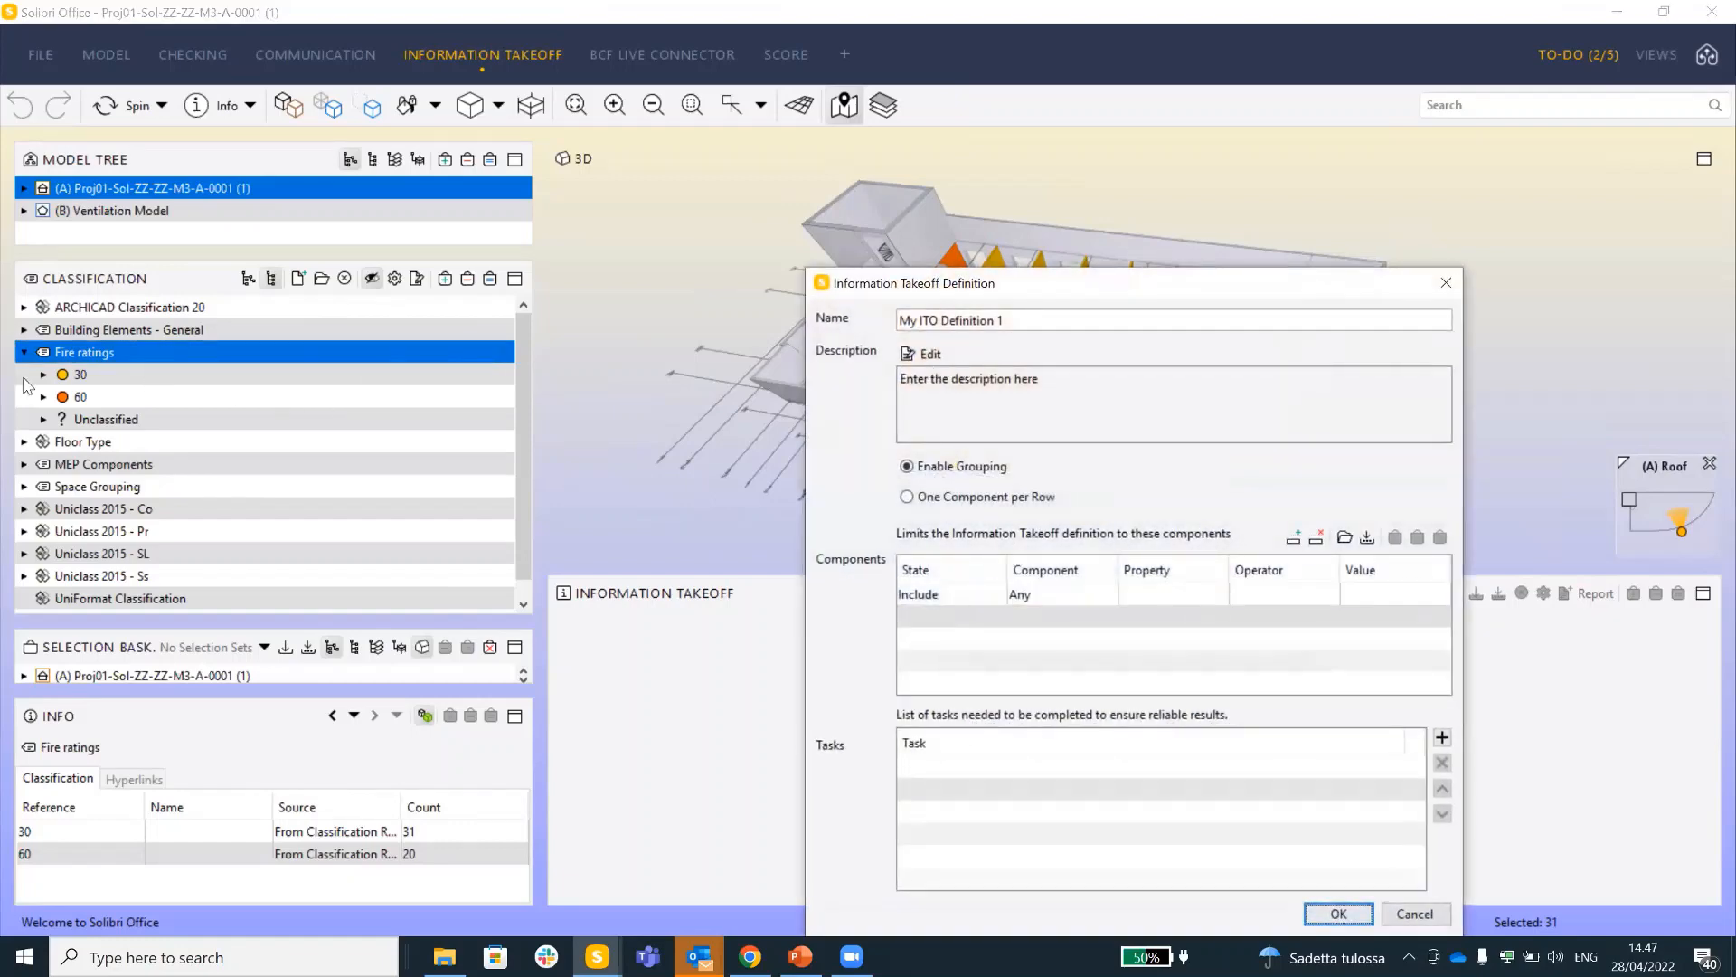
click(1085, 595)
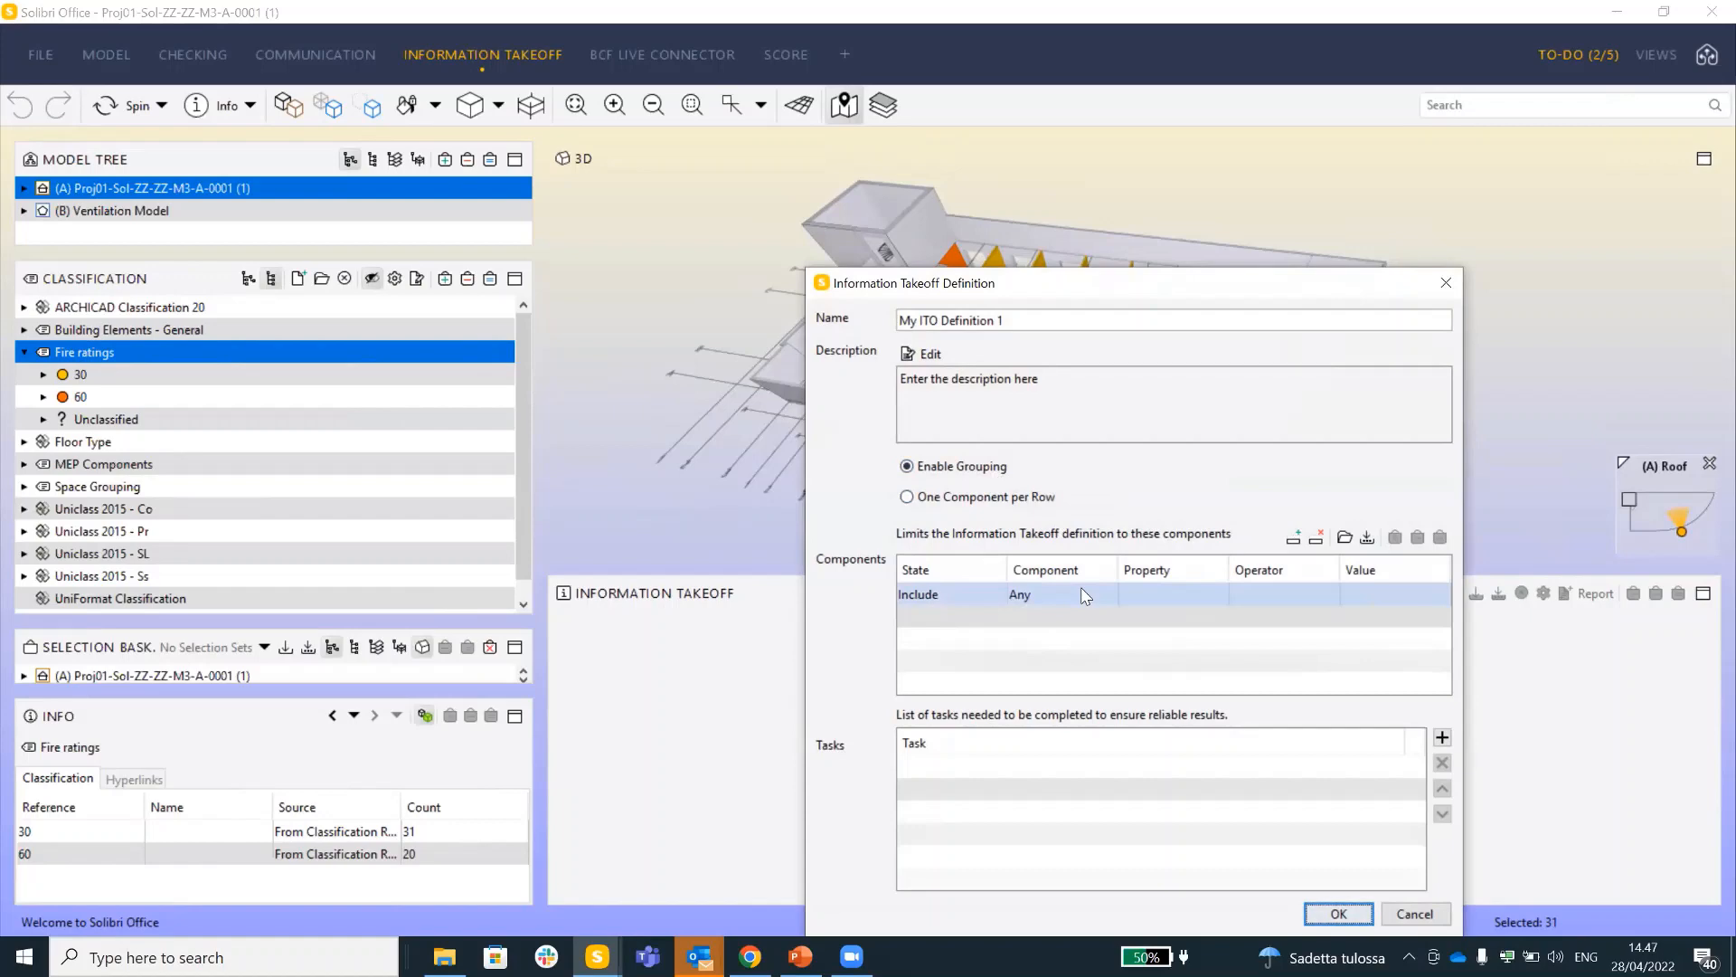
double_click(1228, 601)
click(1000, 605)
click(1216, 489)
click(1234, 531)
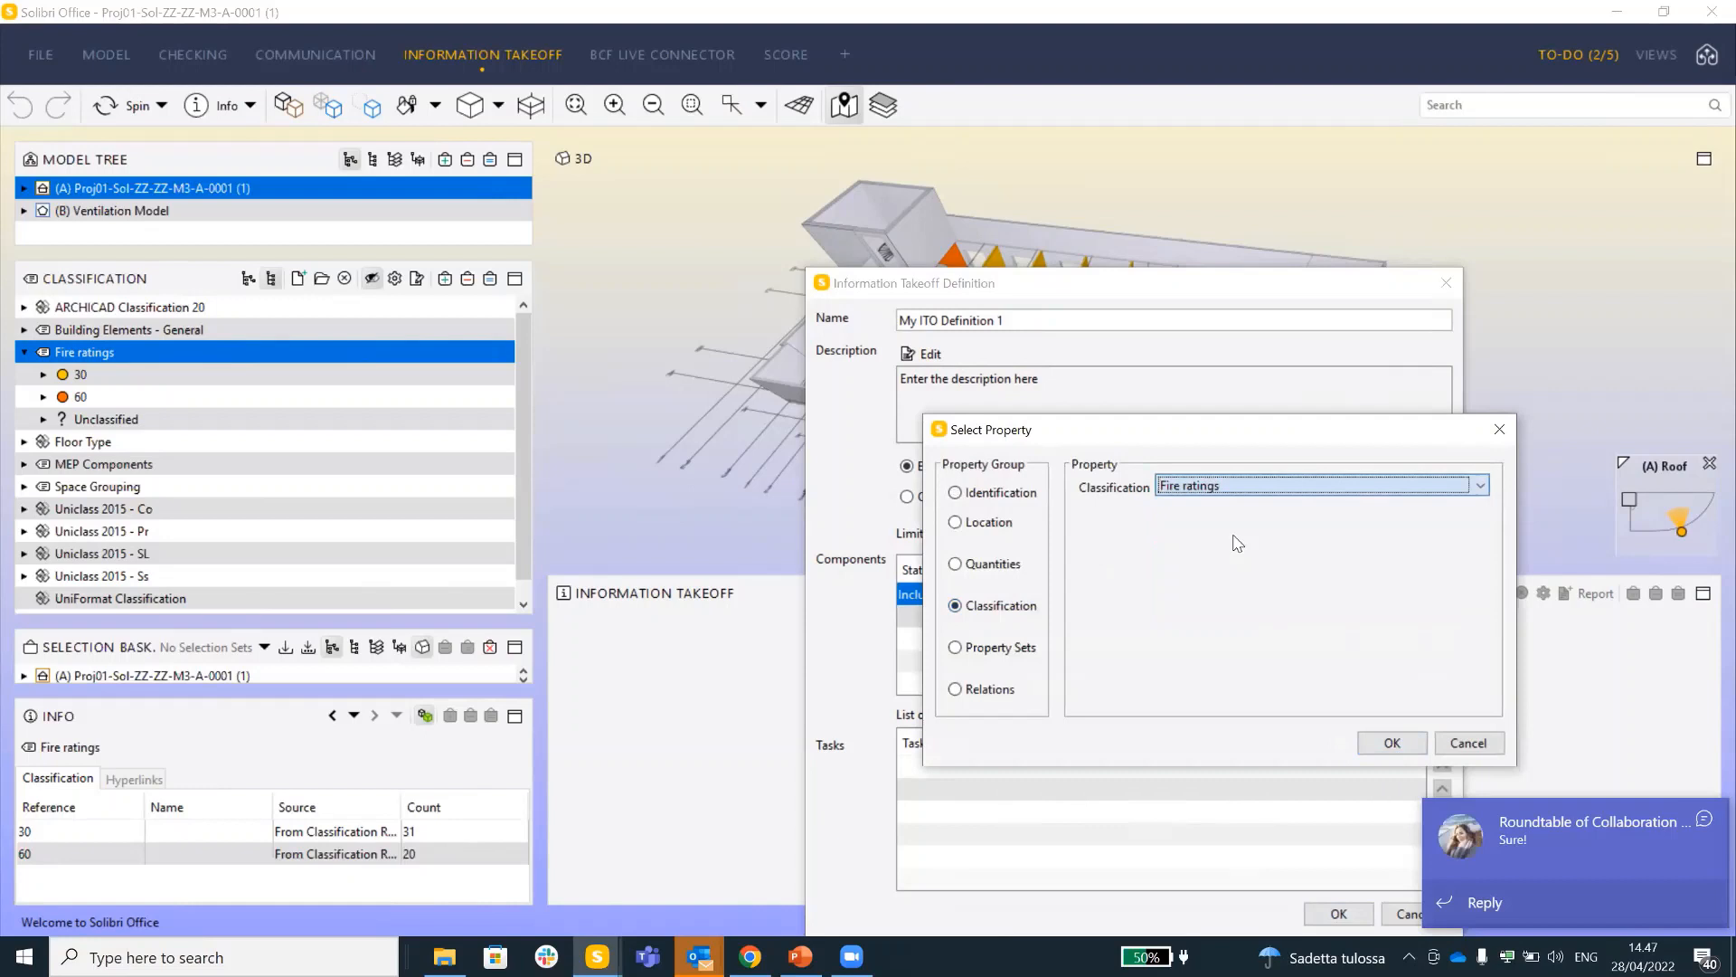
click(1391, 743)
Set the Fire ratings component filter to One Of with the values 30 and 60
click(1298, 599)
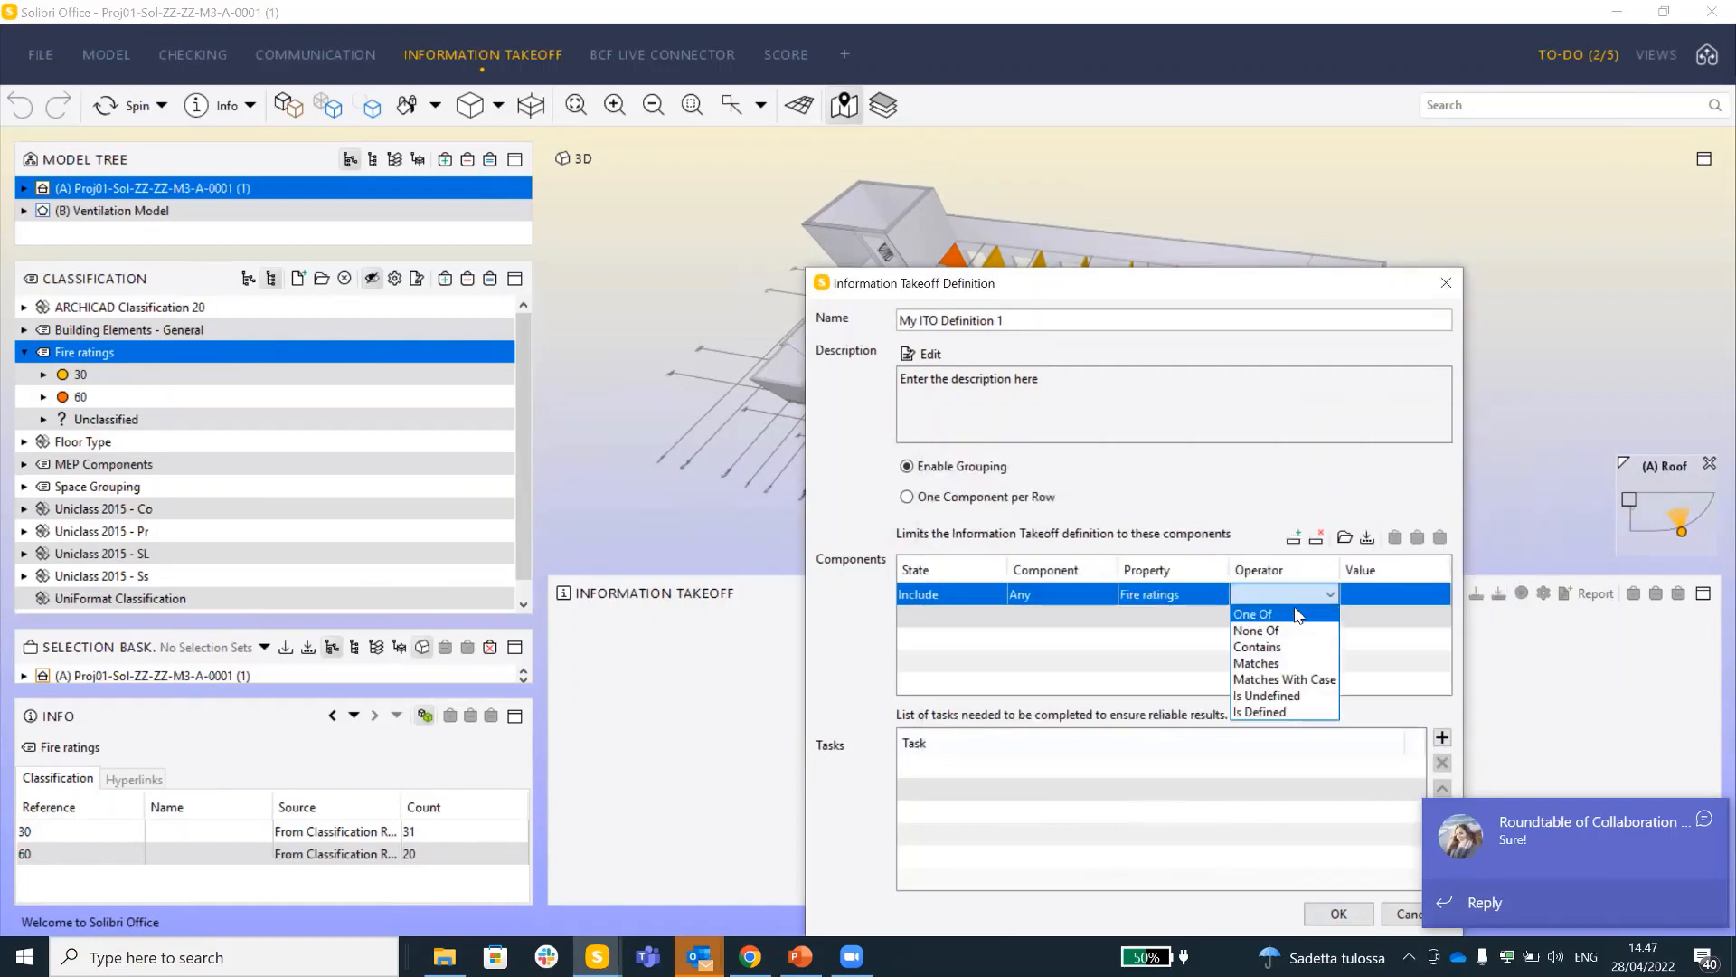
click(1297, 615)
click(1380, 590)
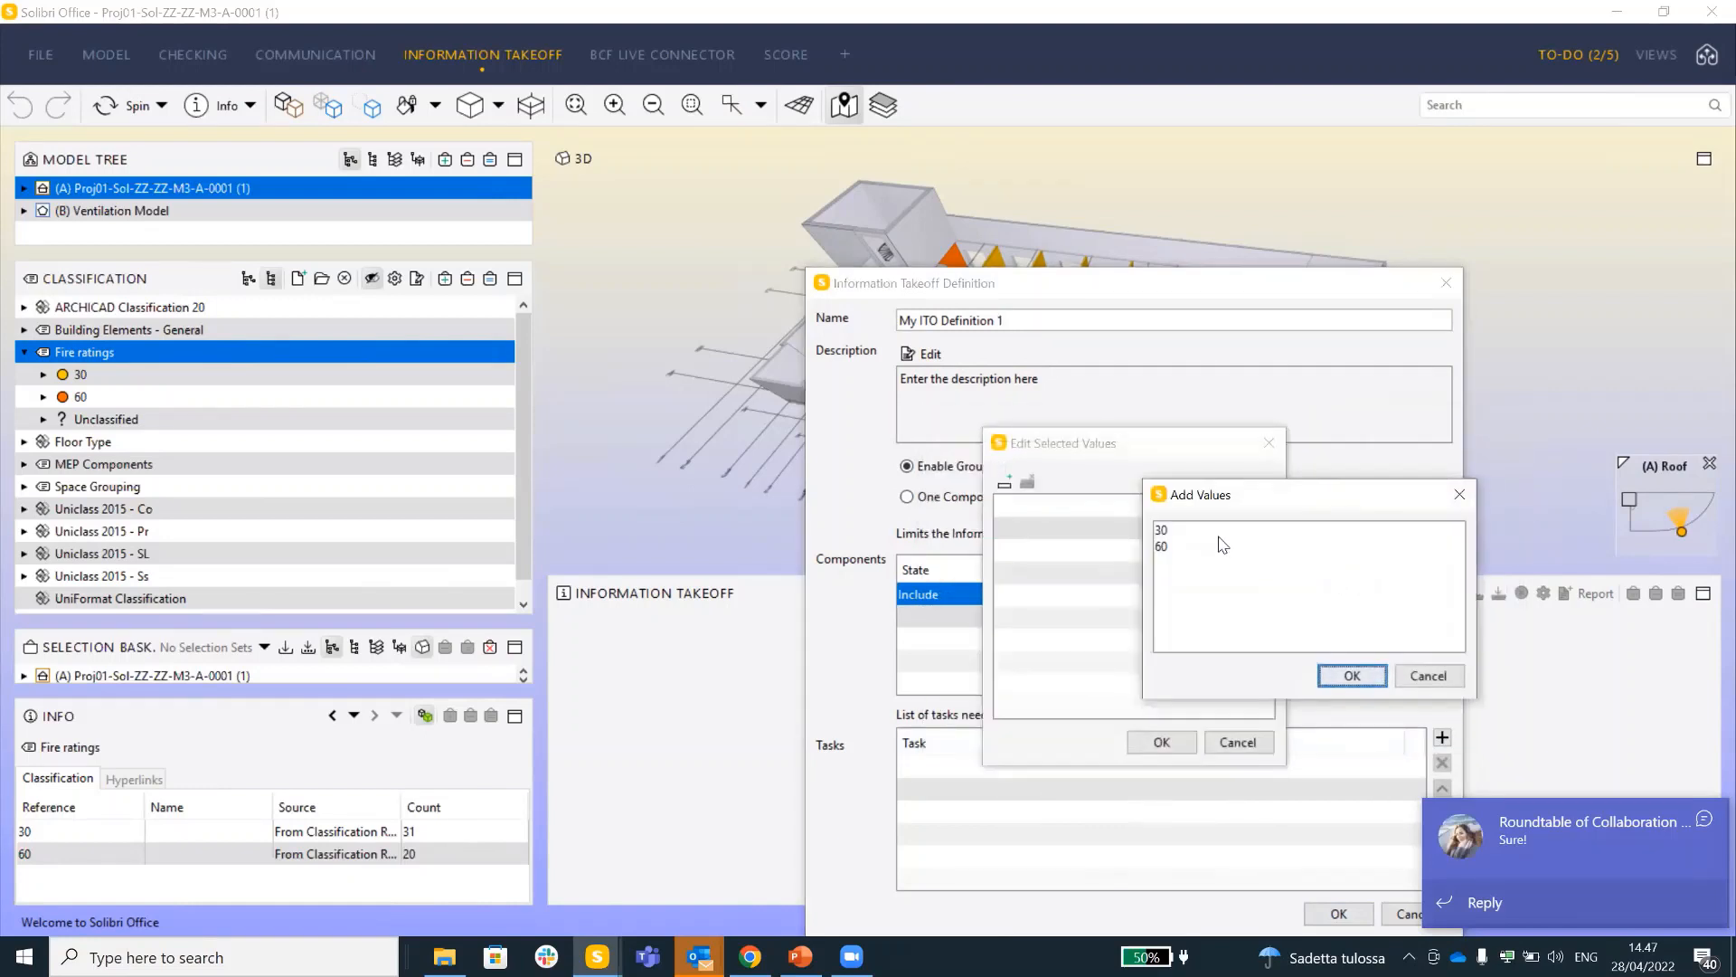
click(1213, 533)
shift+click(1208, 546)
click(1354, 669)
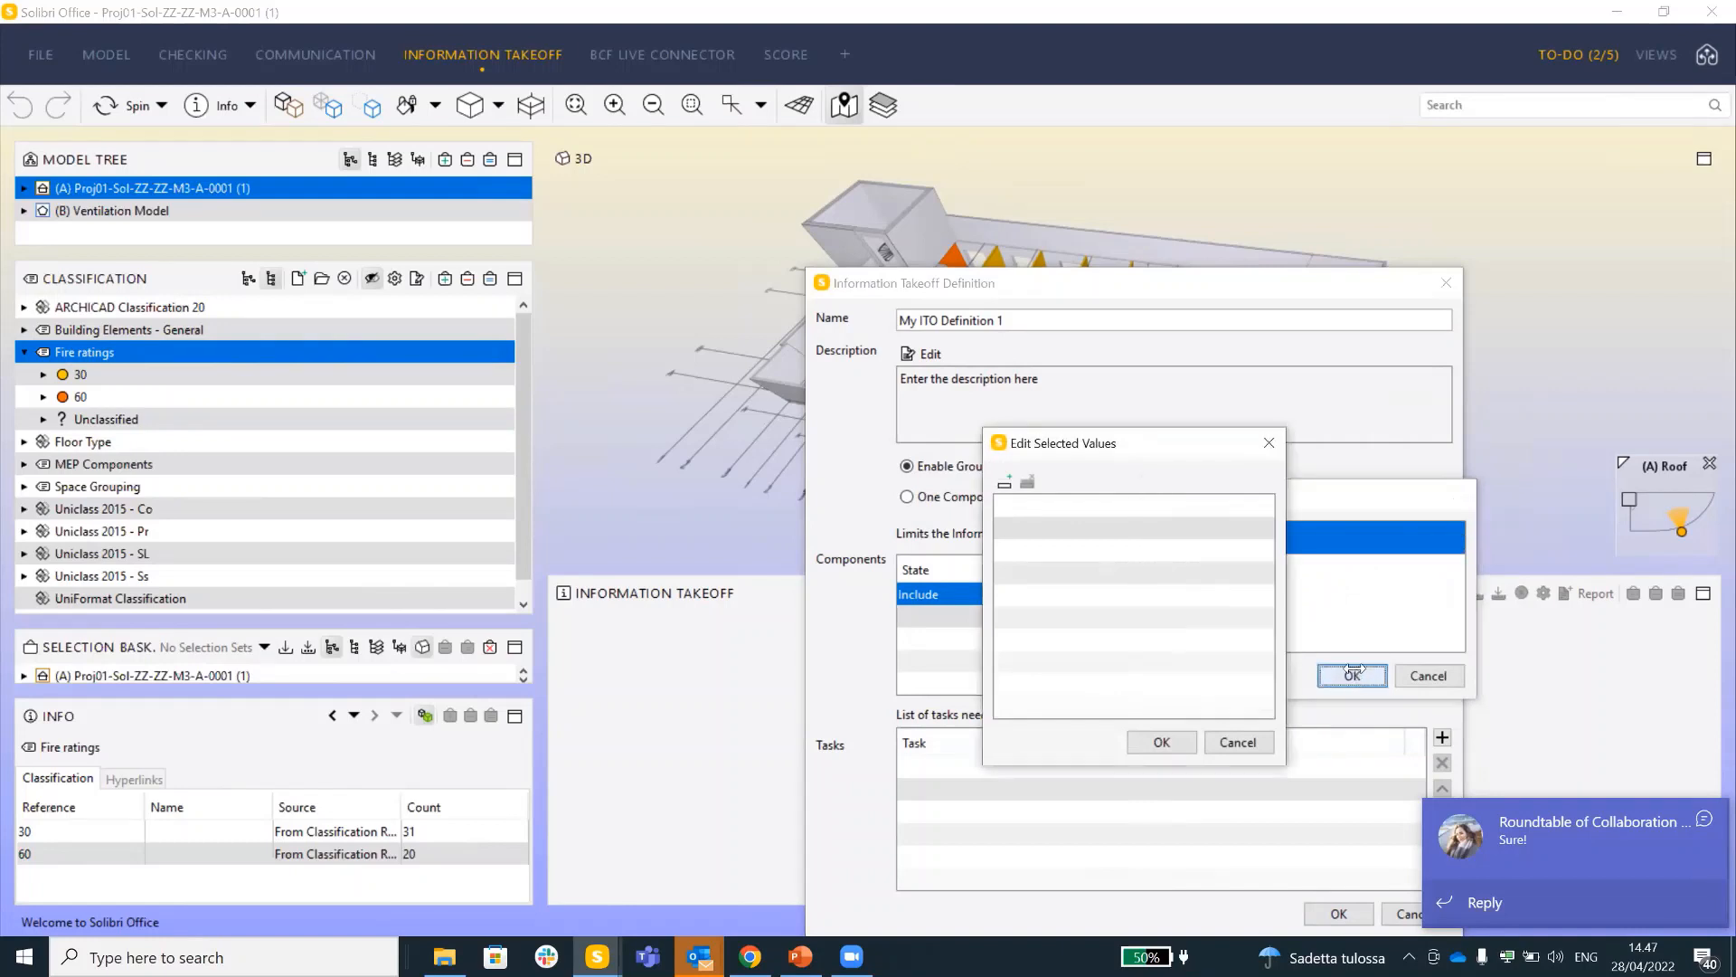
click(1162, 742)
Name the information takeoff definition Firerated walls and create it with its current component filter
drag(1006, 320, 833, 316)
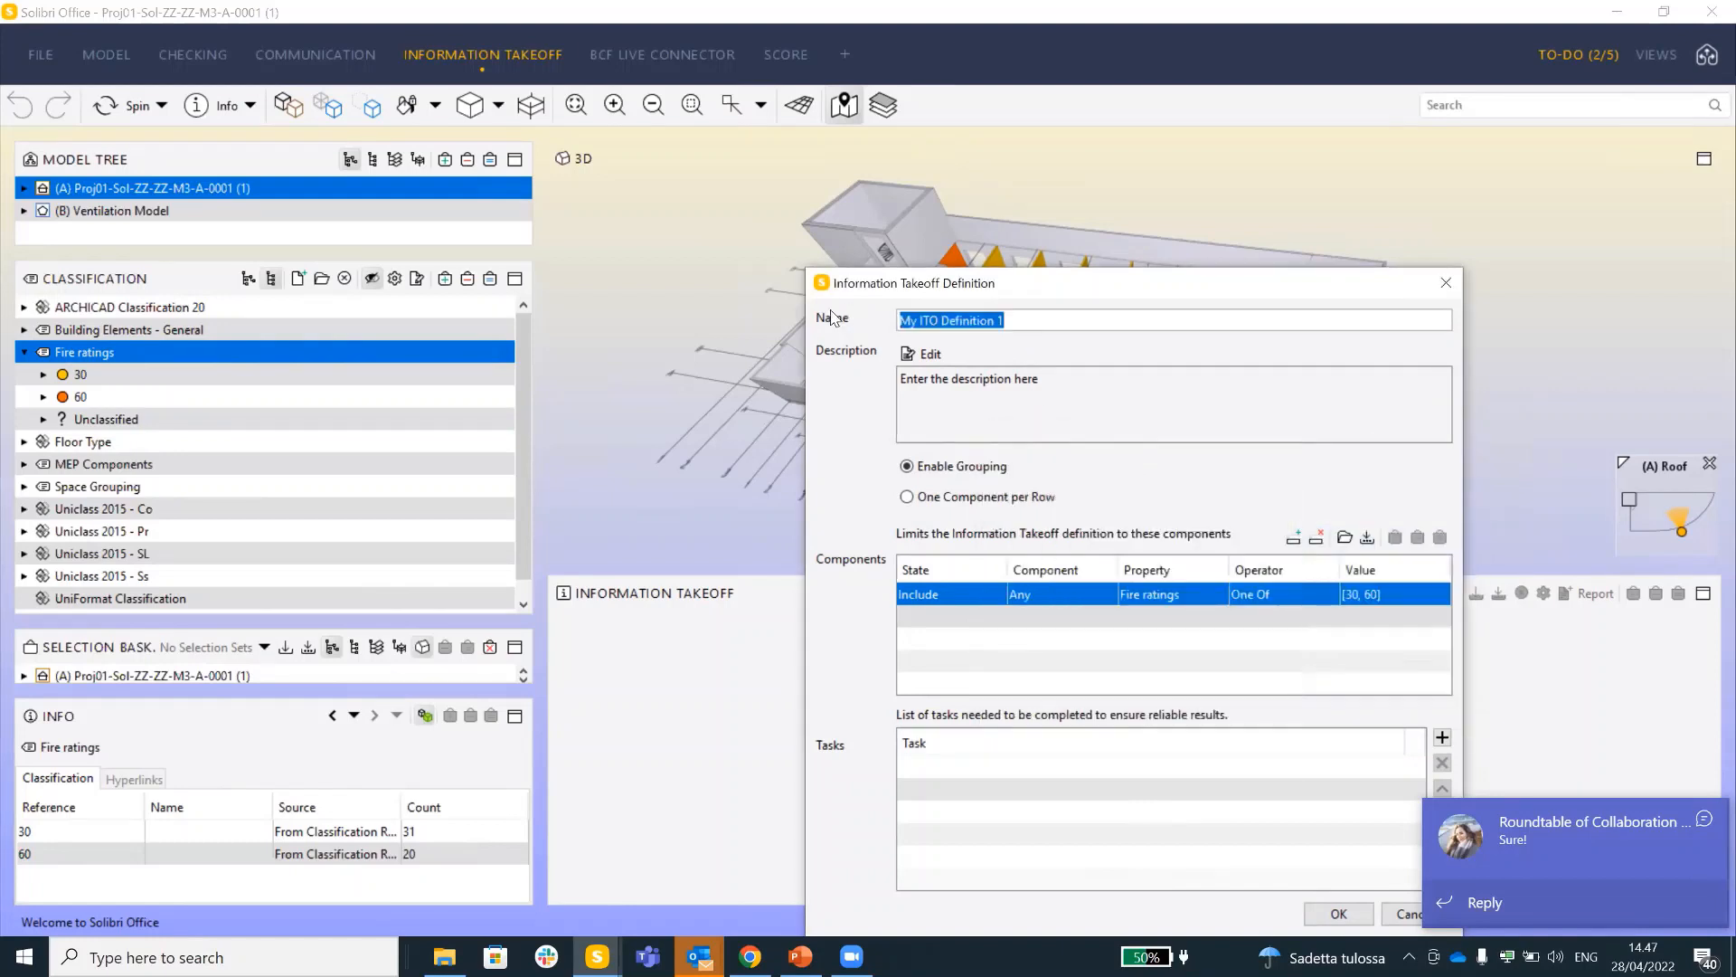
text(Fir)
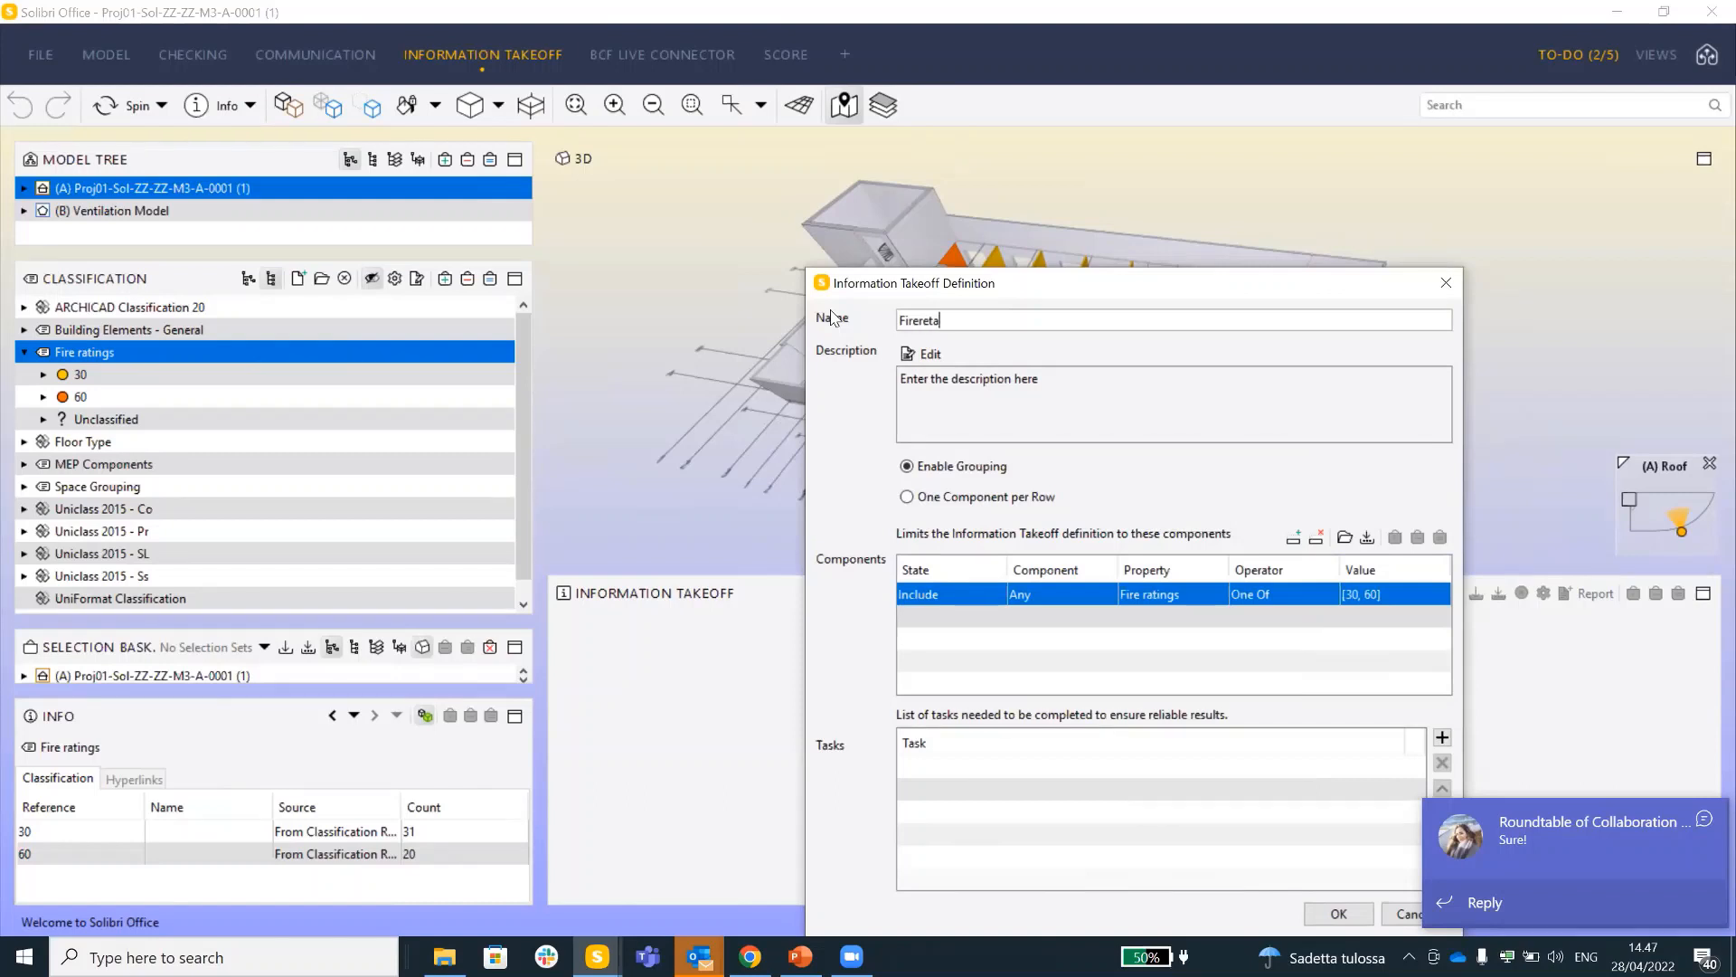
text(erated walls)
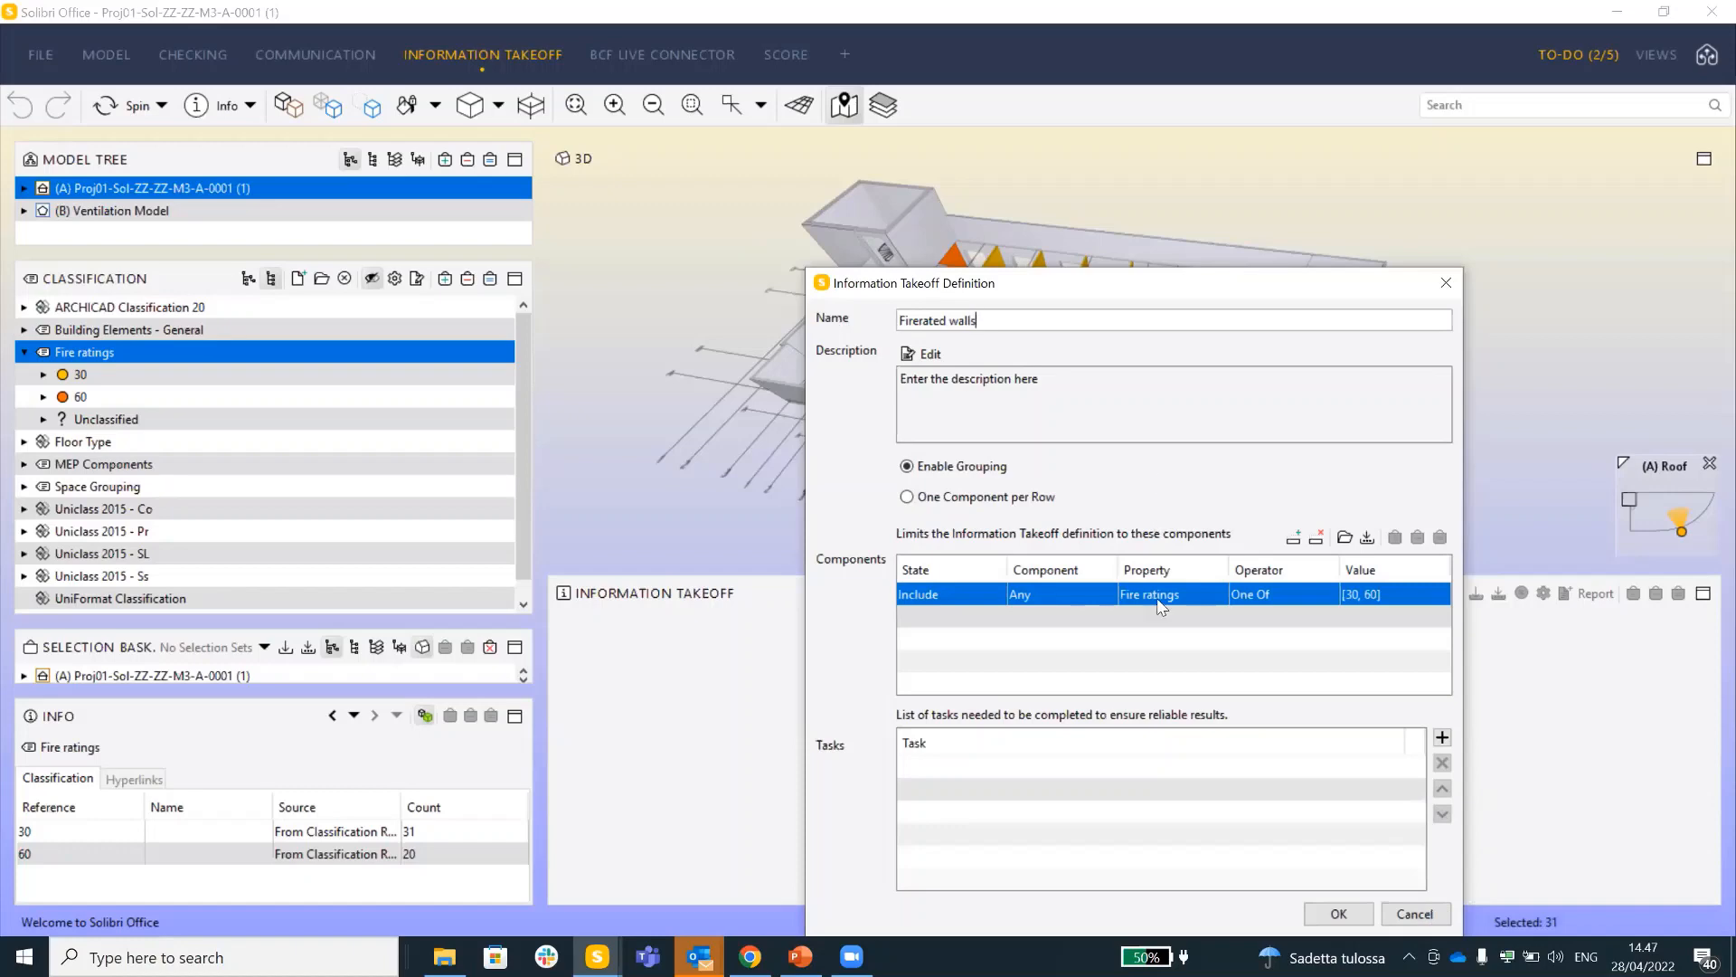
click(1339, 915)
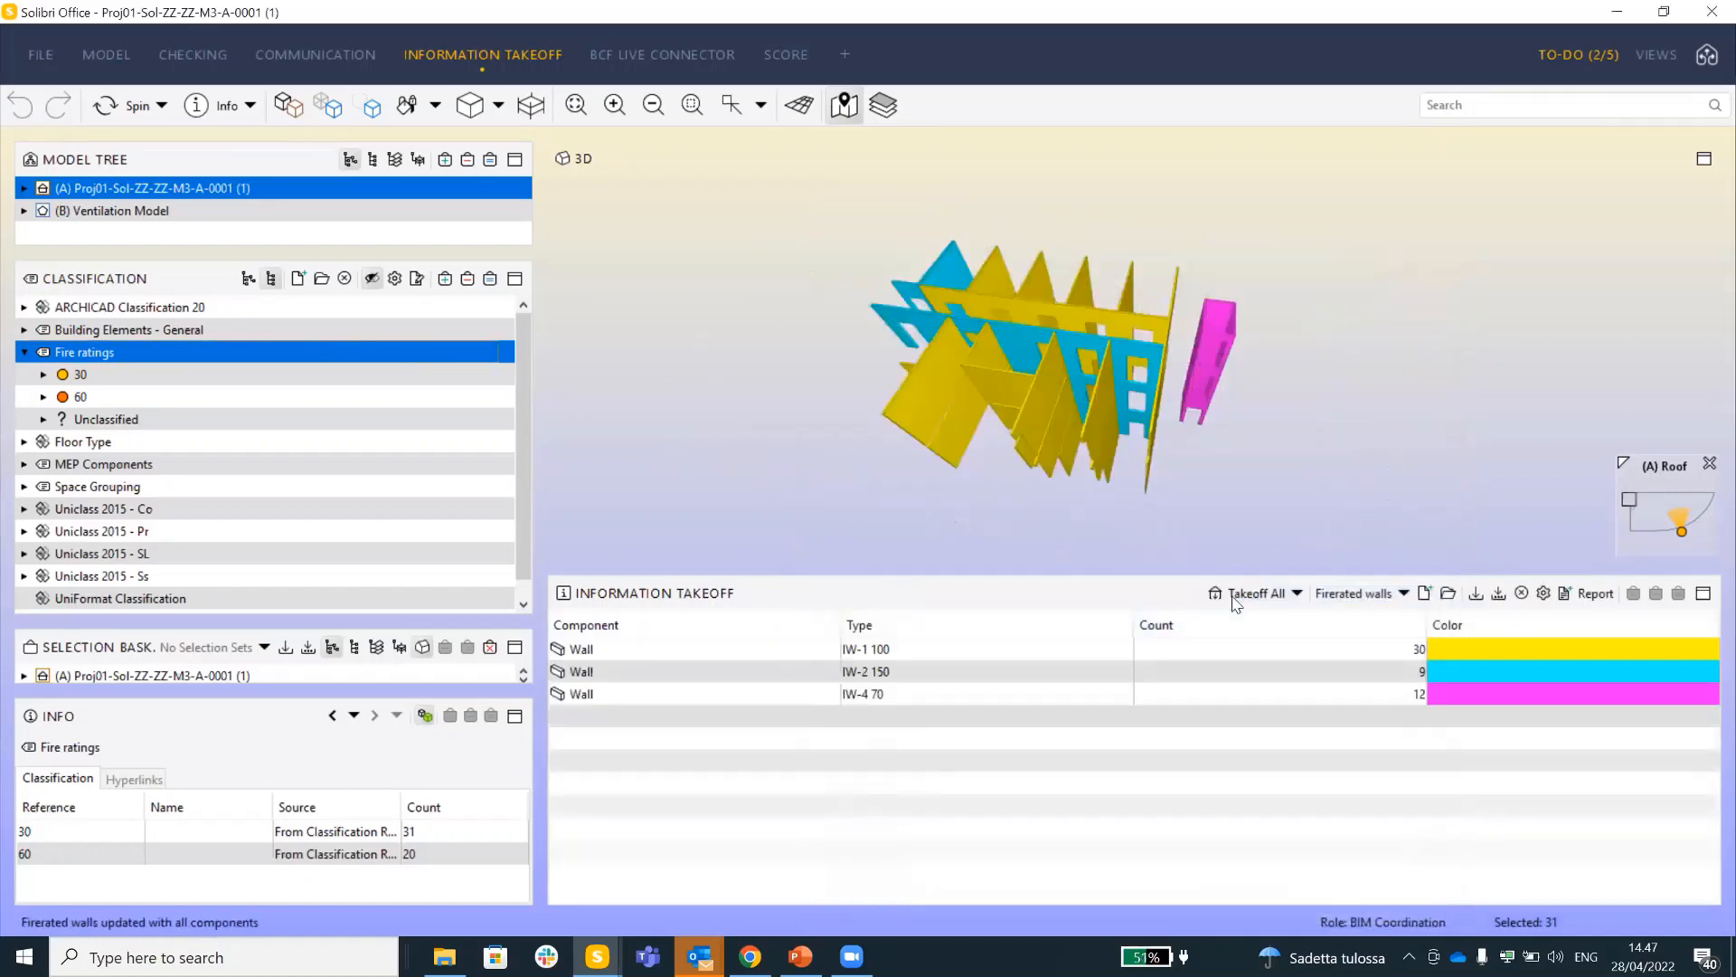
mouse_move(1005, 452)
mouse_down()
mouse_move(1050, 460)
mouse_move(1067, 416)
mouse_move(1221, 298)
mouse_move(1013, 425)
mouse_up()
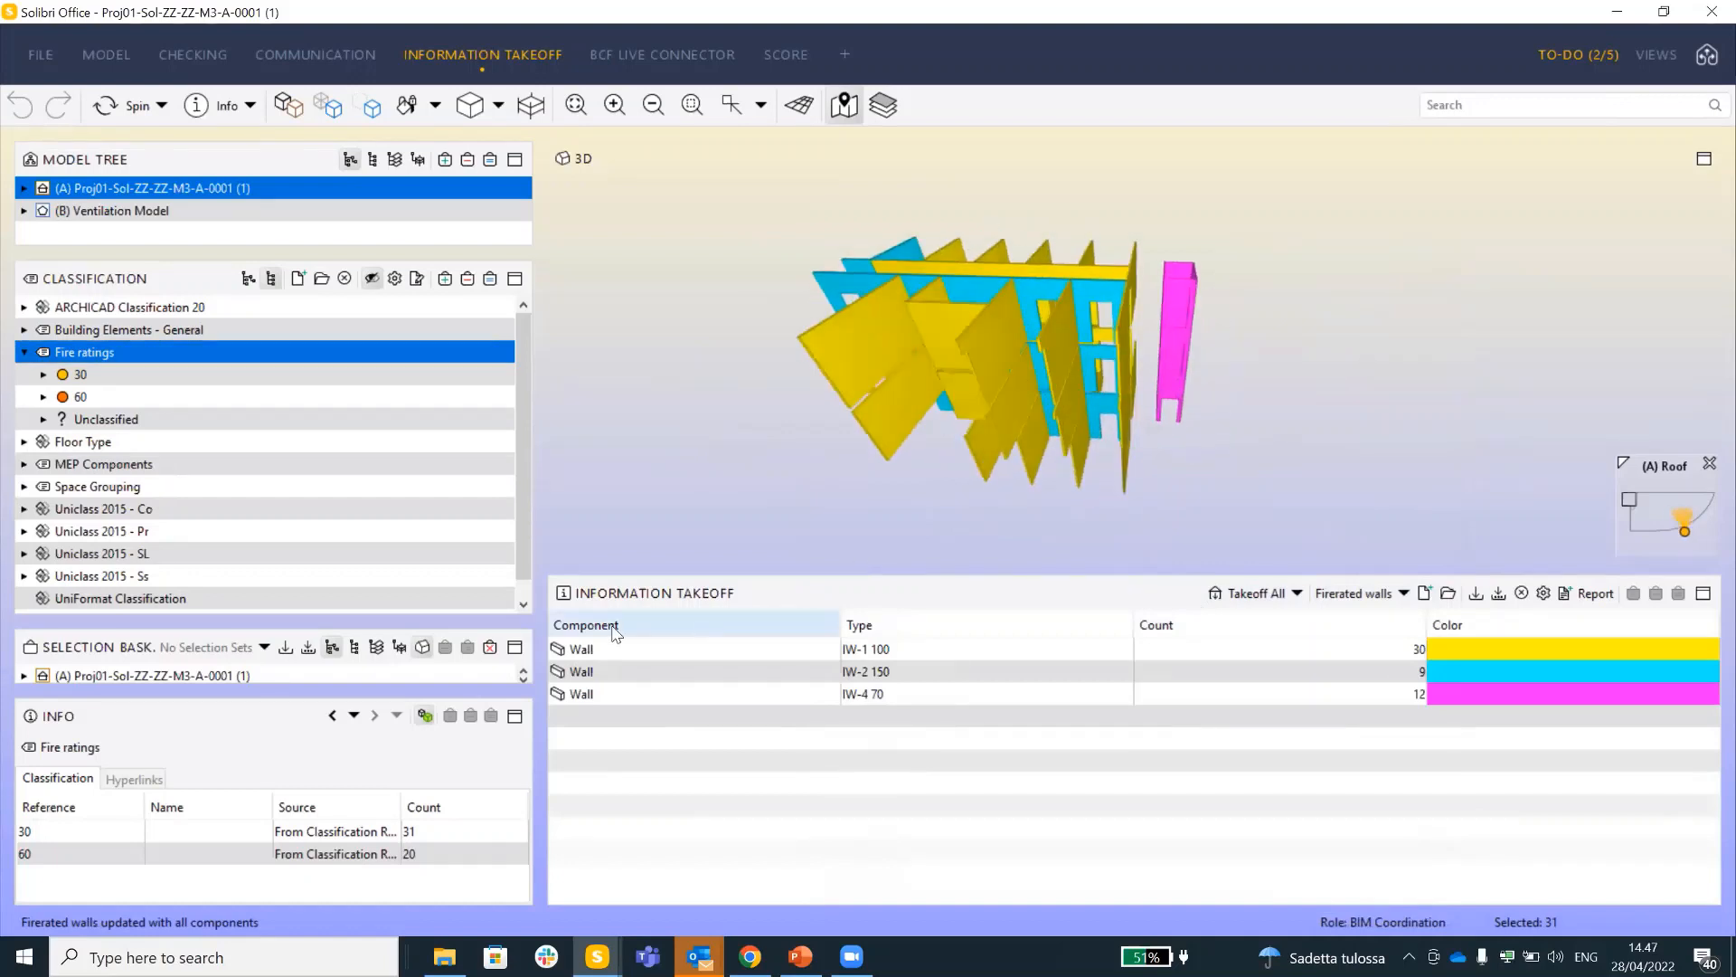
Add a Classification column for Fire ratings ahead of the Component column in the takeoff table
right_click(731, 624)
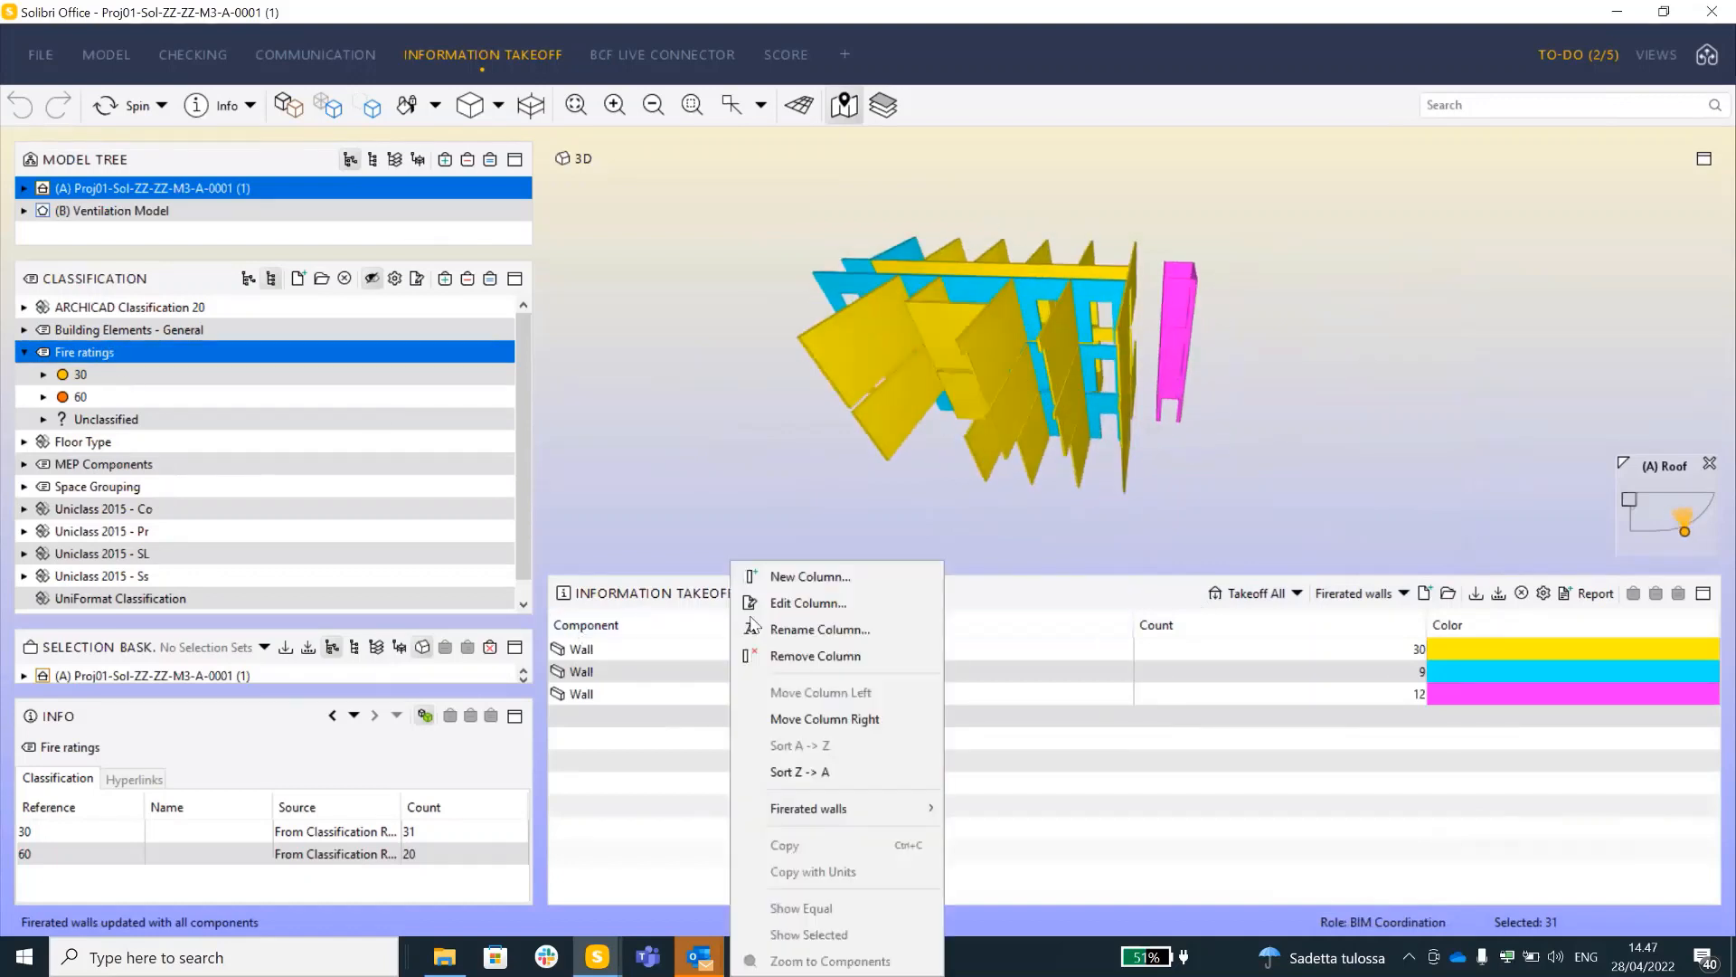
click(819, 577)
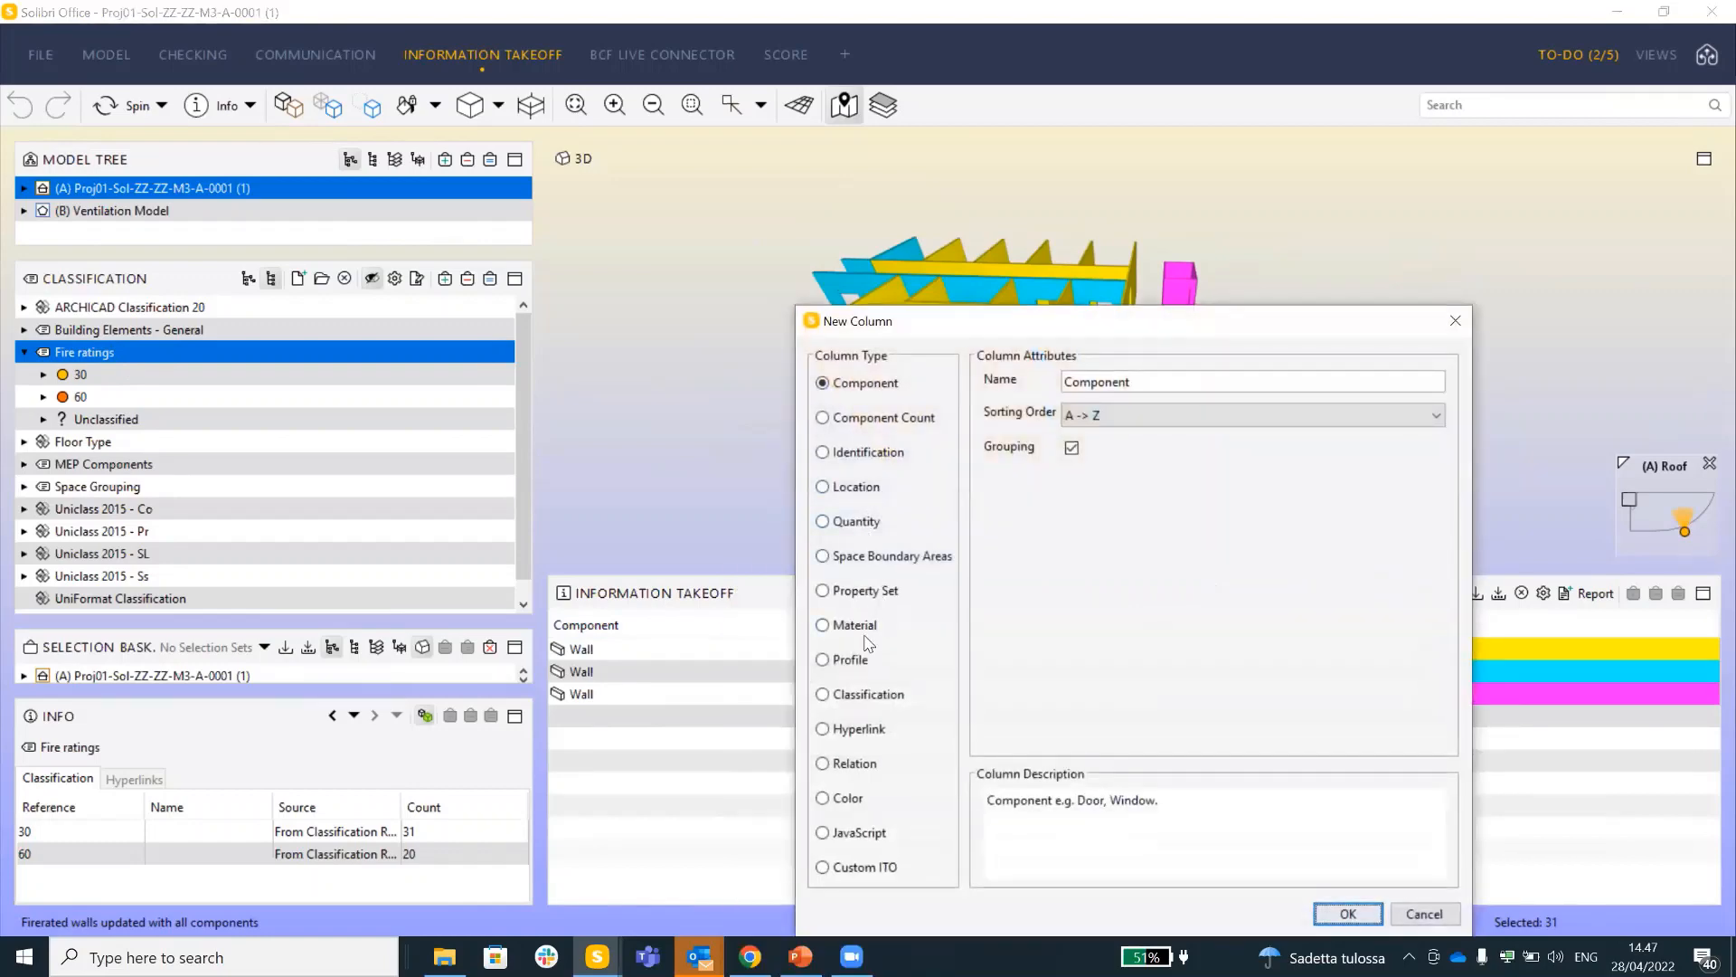
click(867, 694)
click(1272, 452)
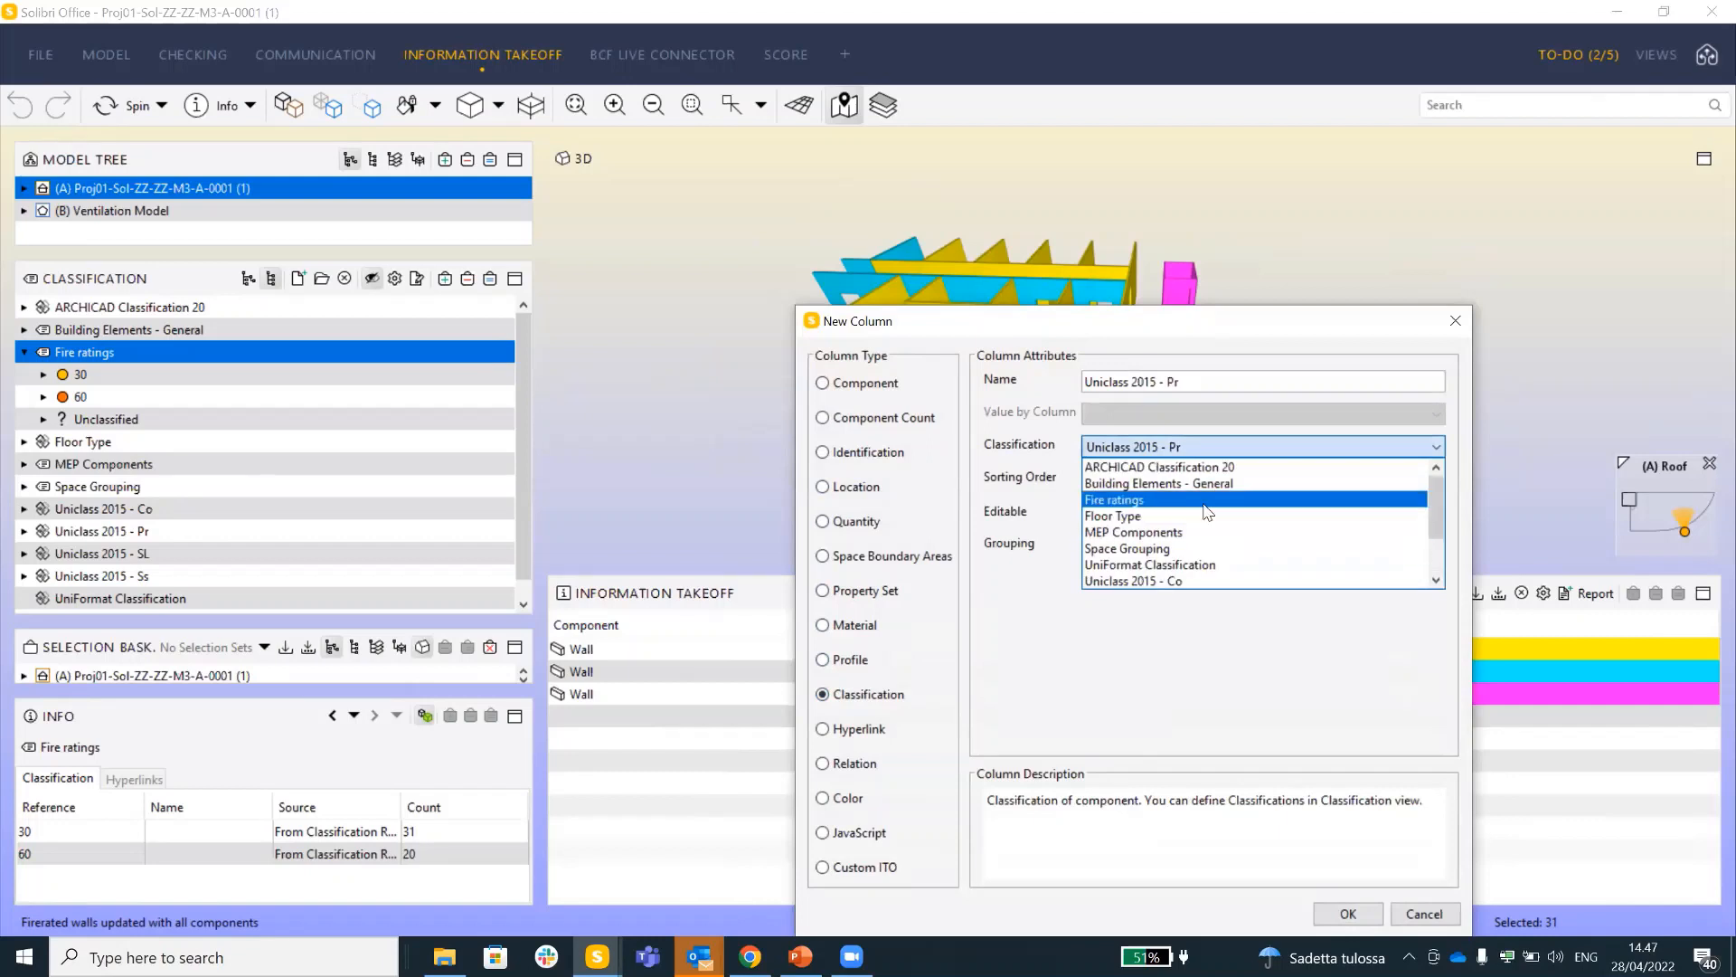
click(1114, 500)
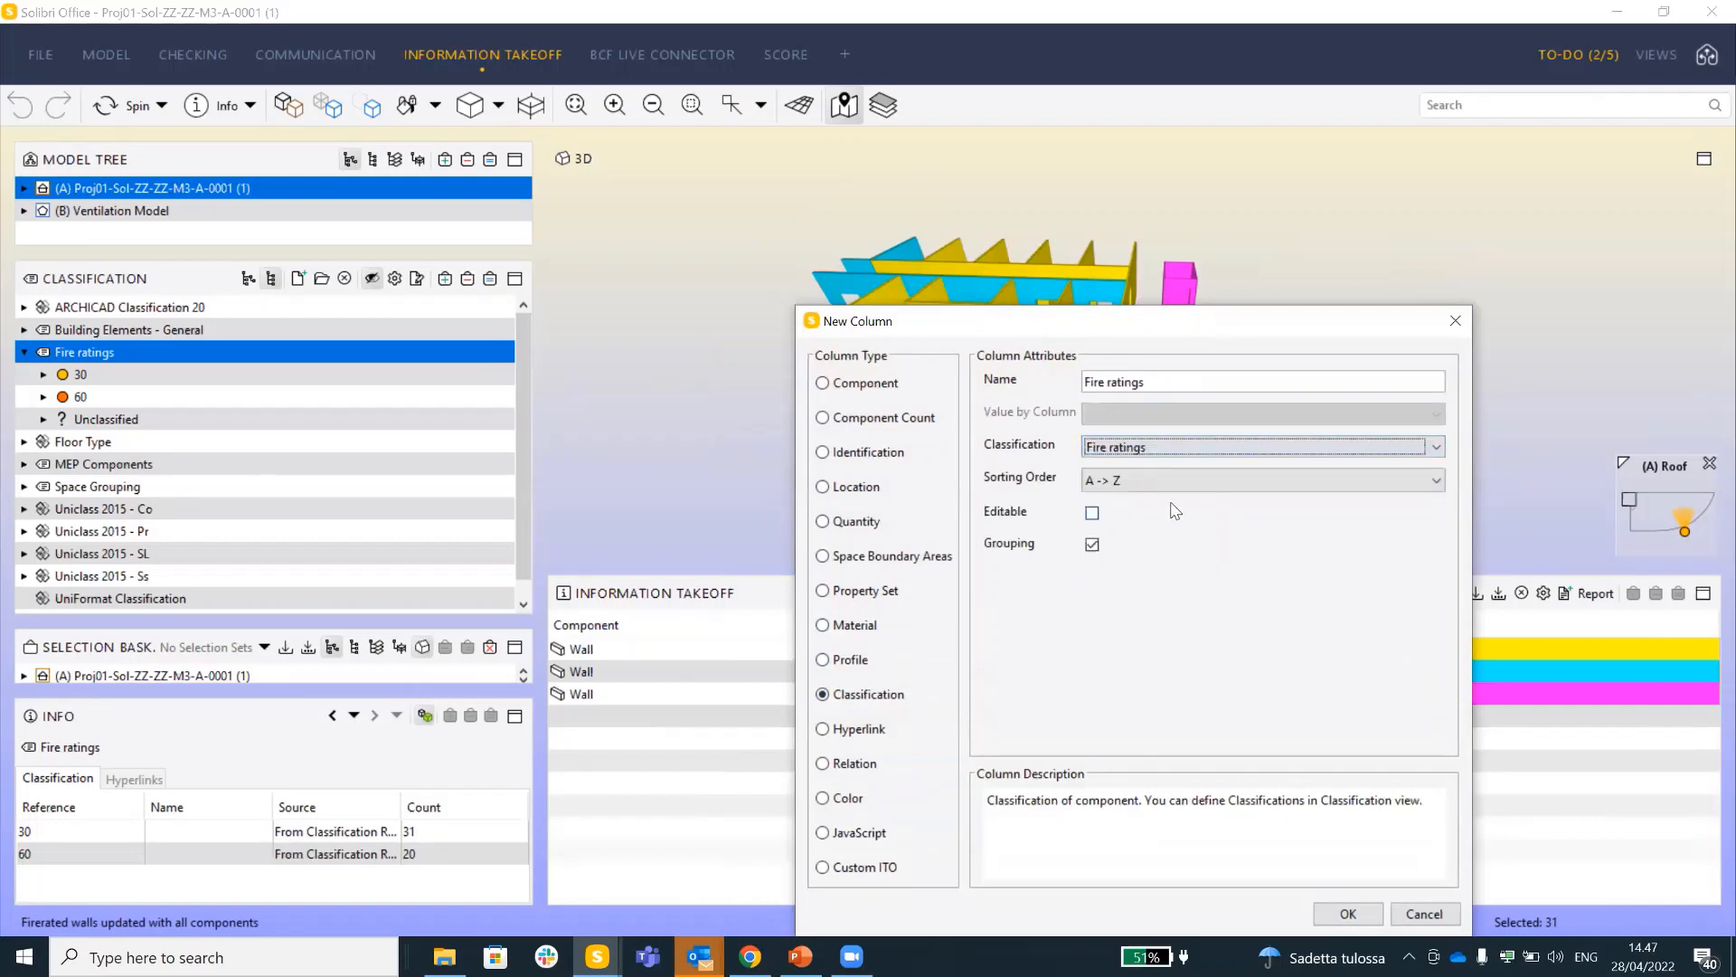
click(1347, 913)
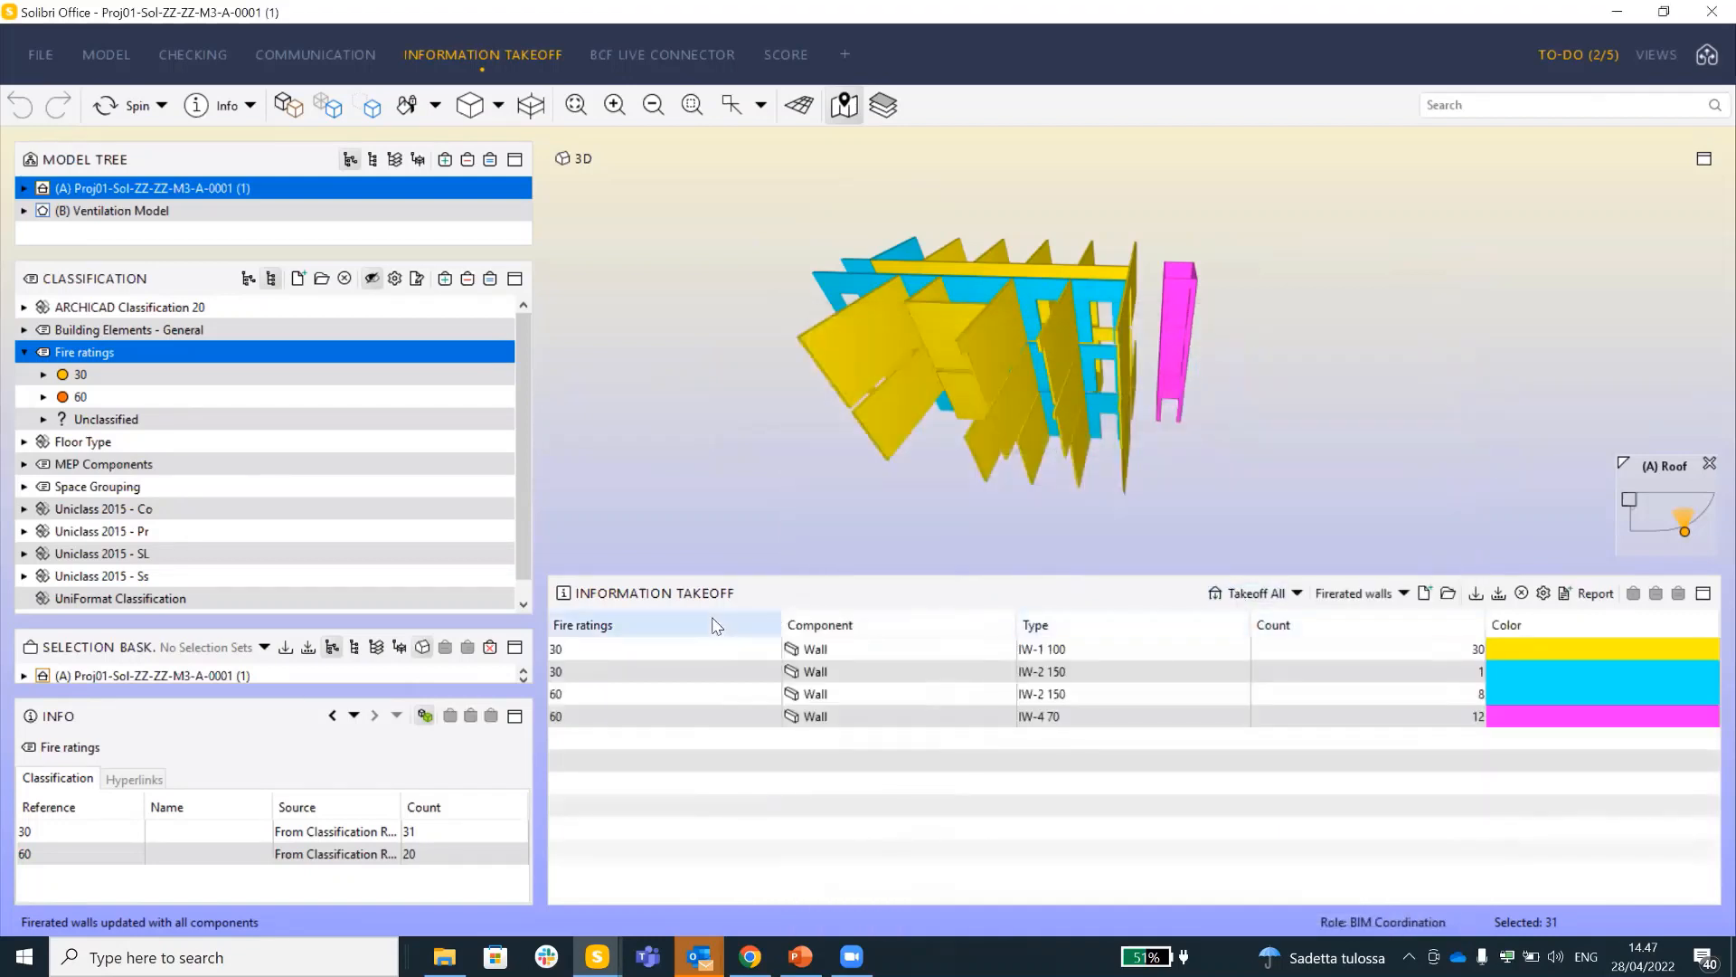
Set the Color column to take its value from the Fire ratings column, and slightly narrow the Count column
click(1092, 652)
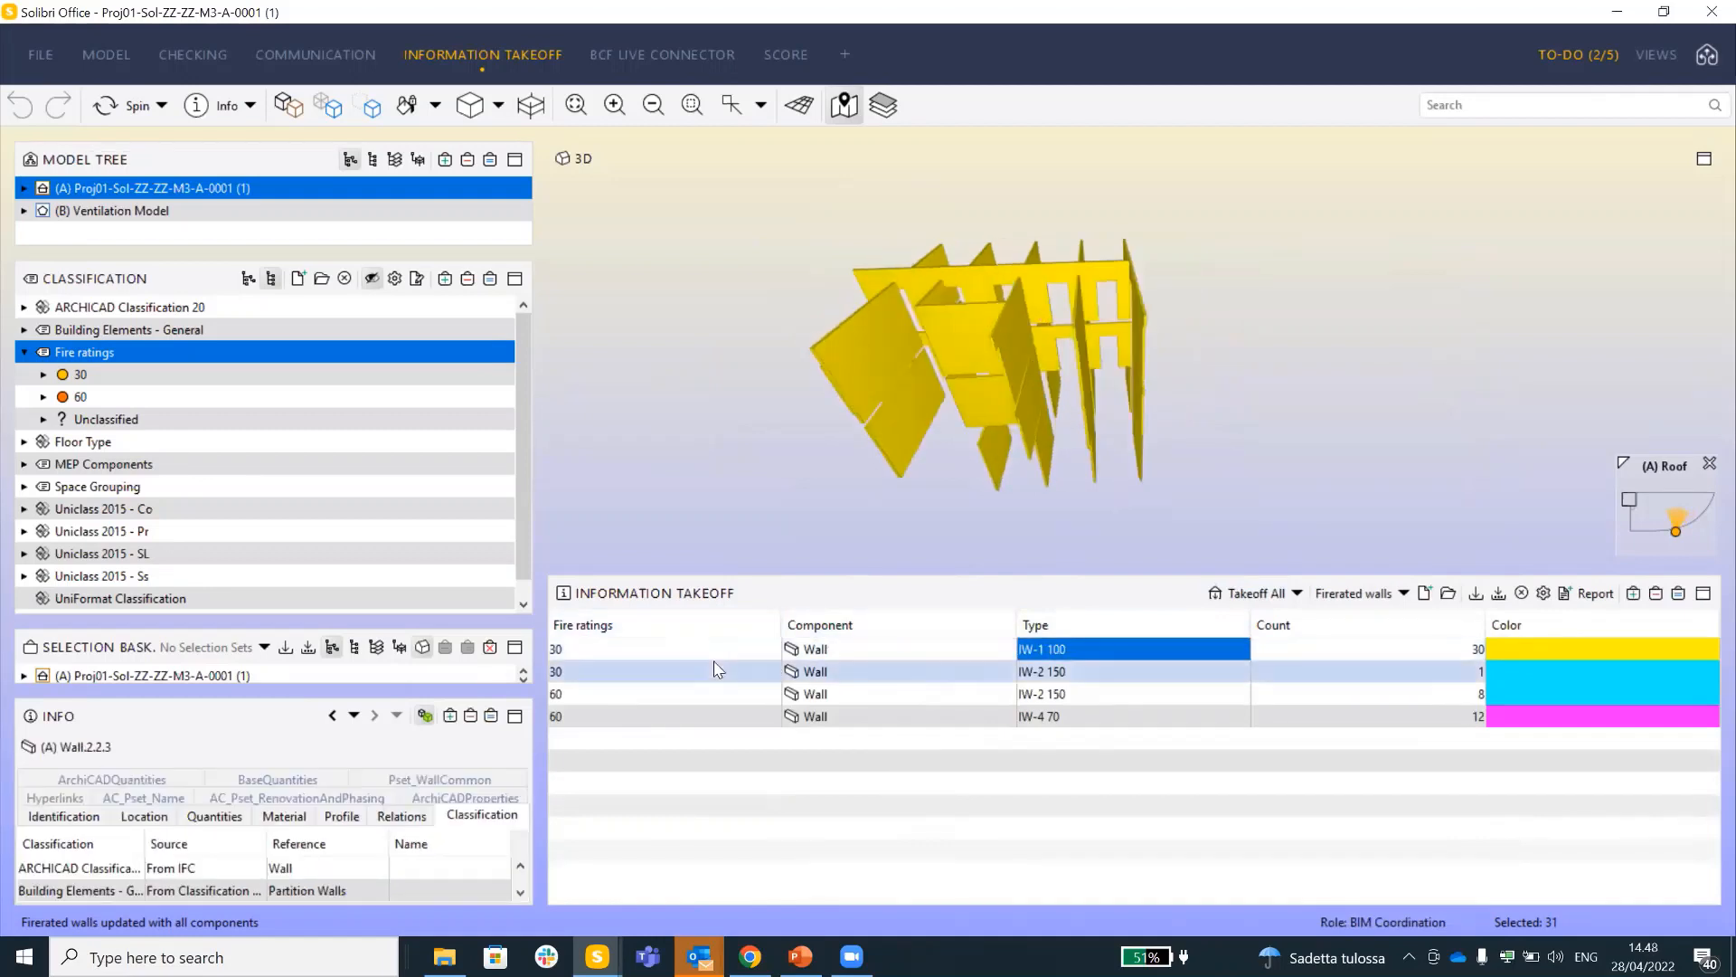
right_click(1570, 621)
click(1597, 604)
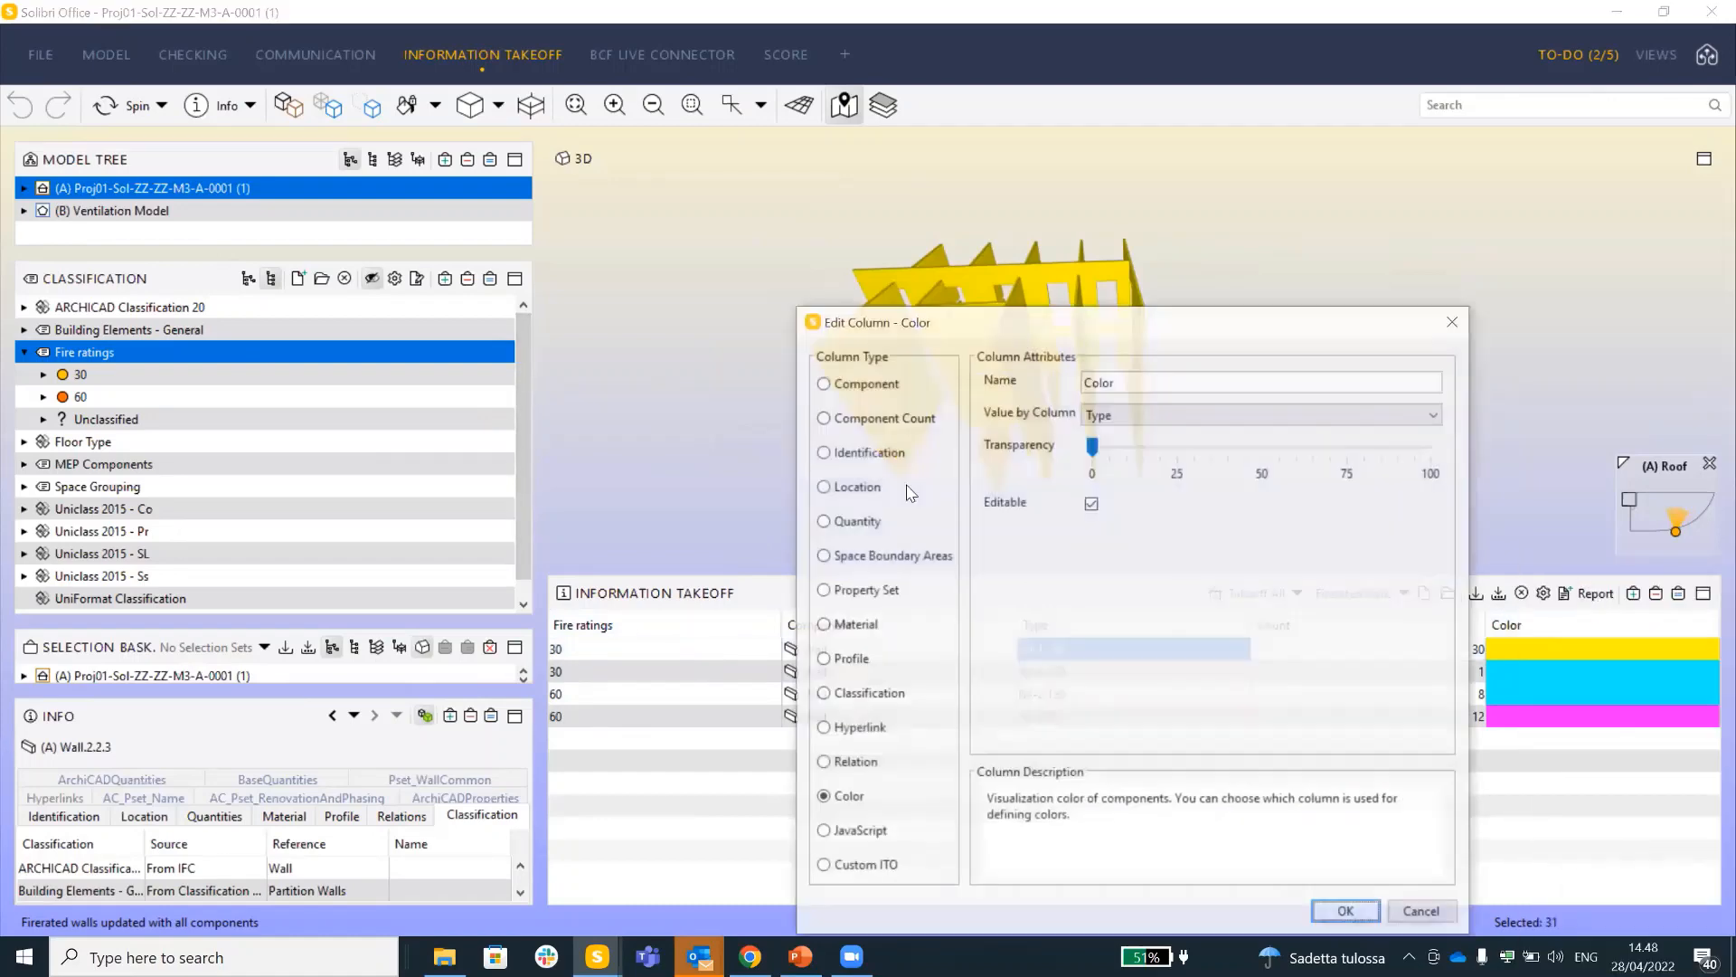
click(1174, 414)
click(1180, 435)
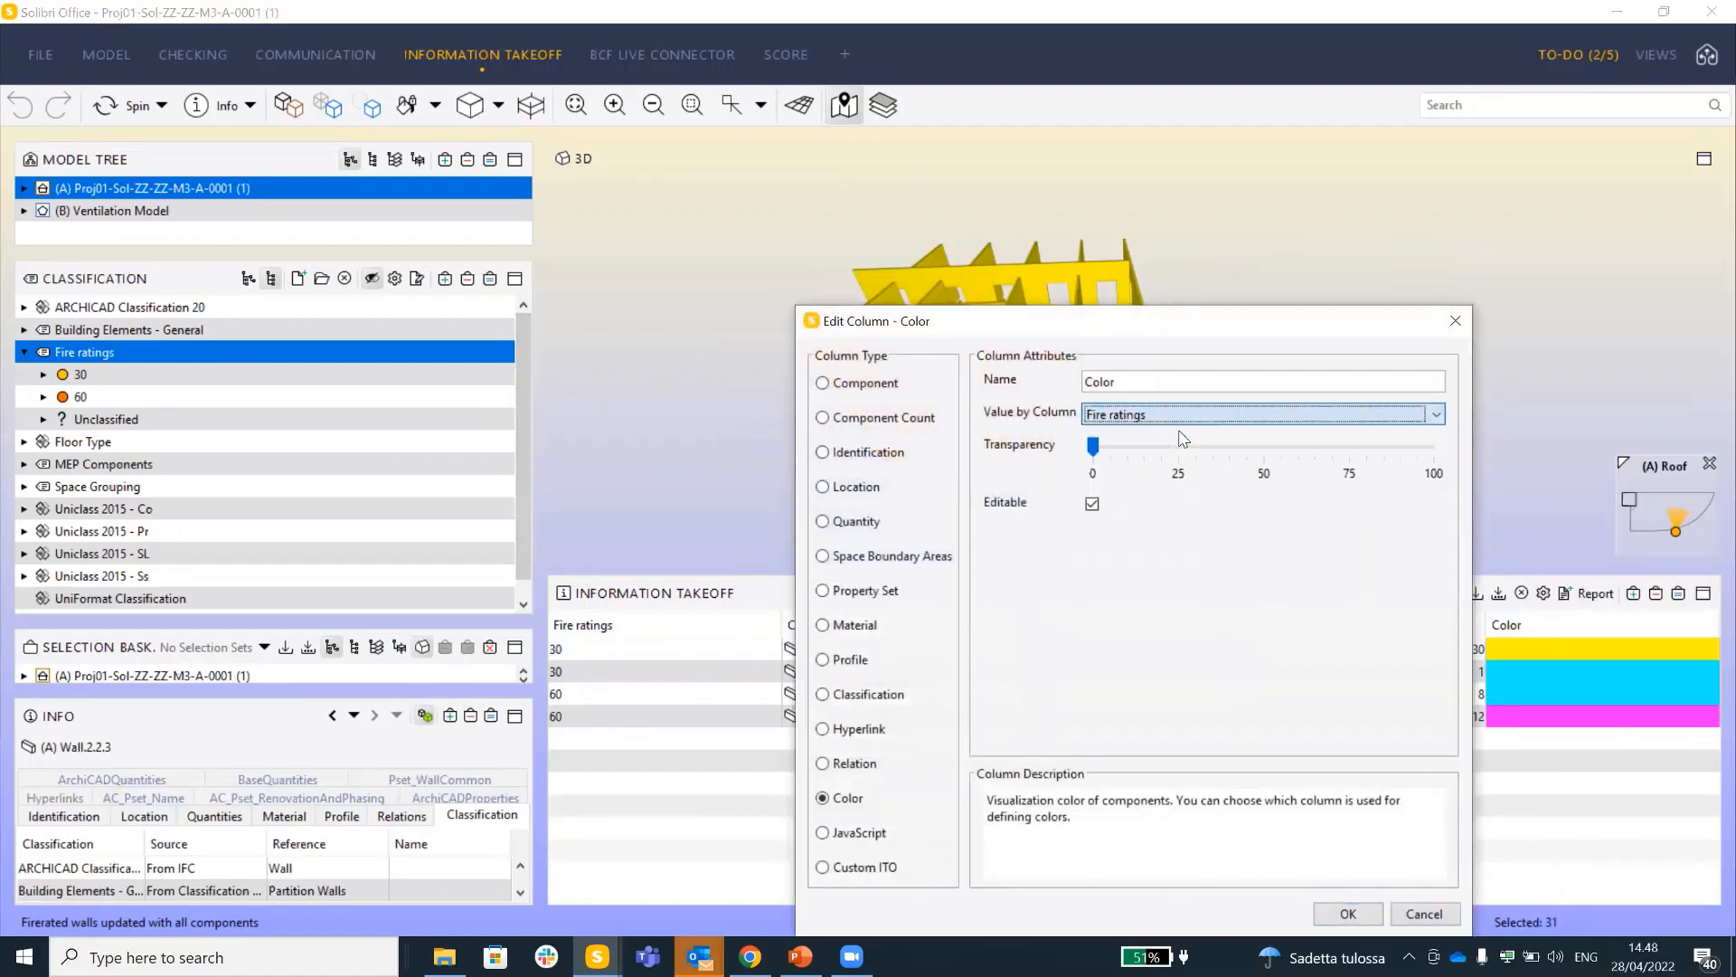
click(1351, 913)
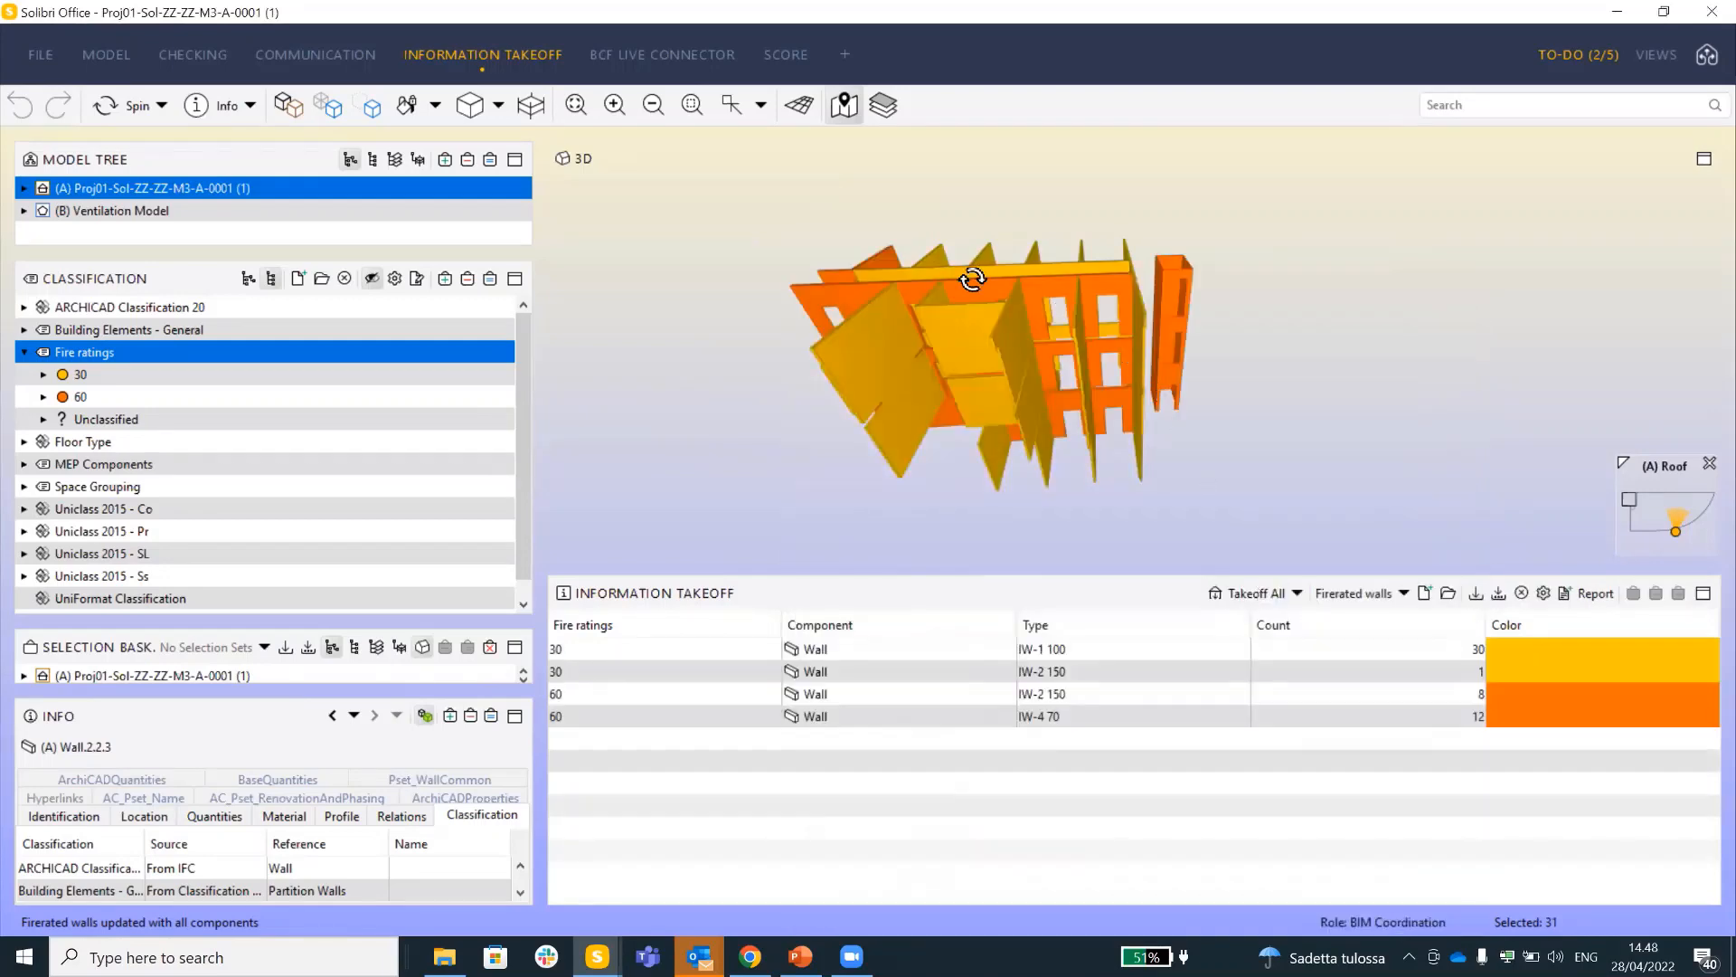
drag(973, 279, 932, 348)
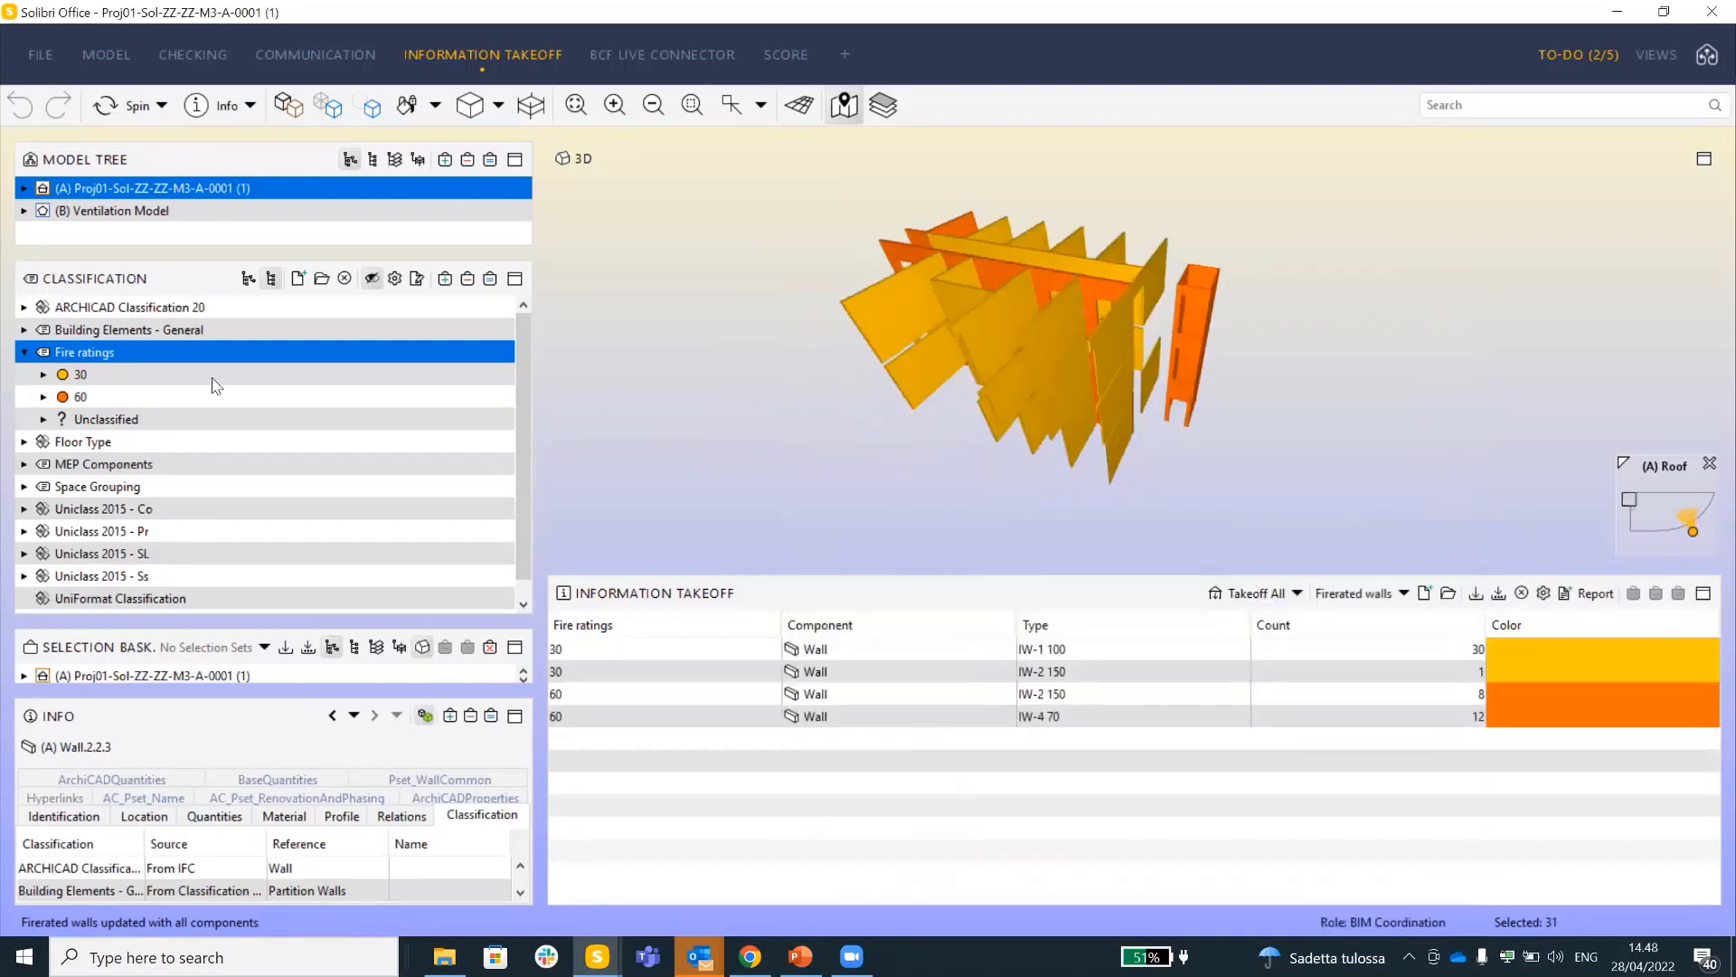
drag(1484, 620, 1452, 621)
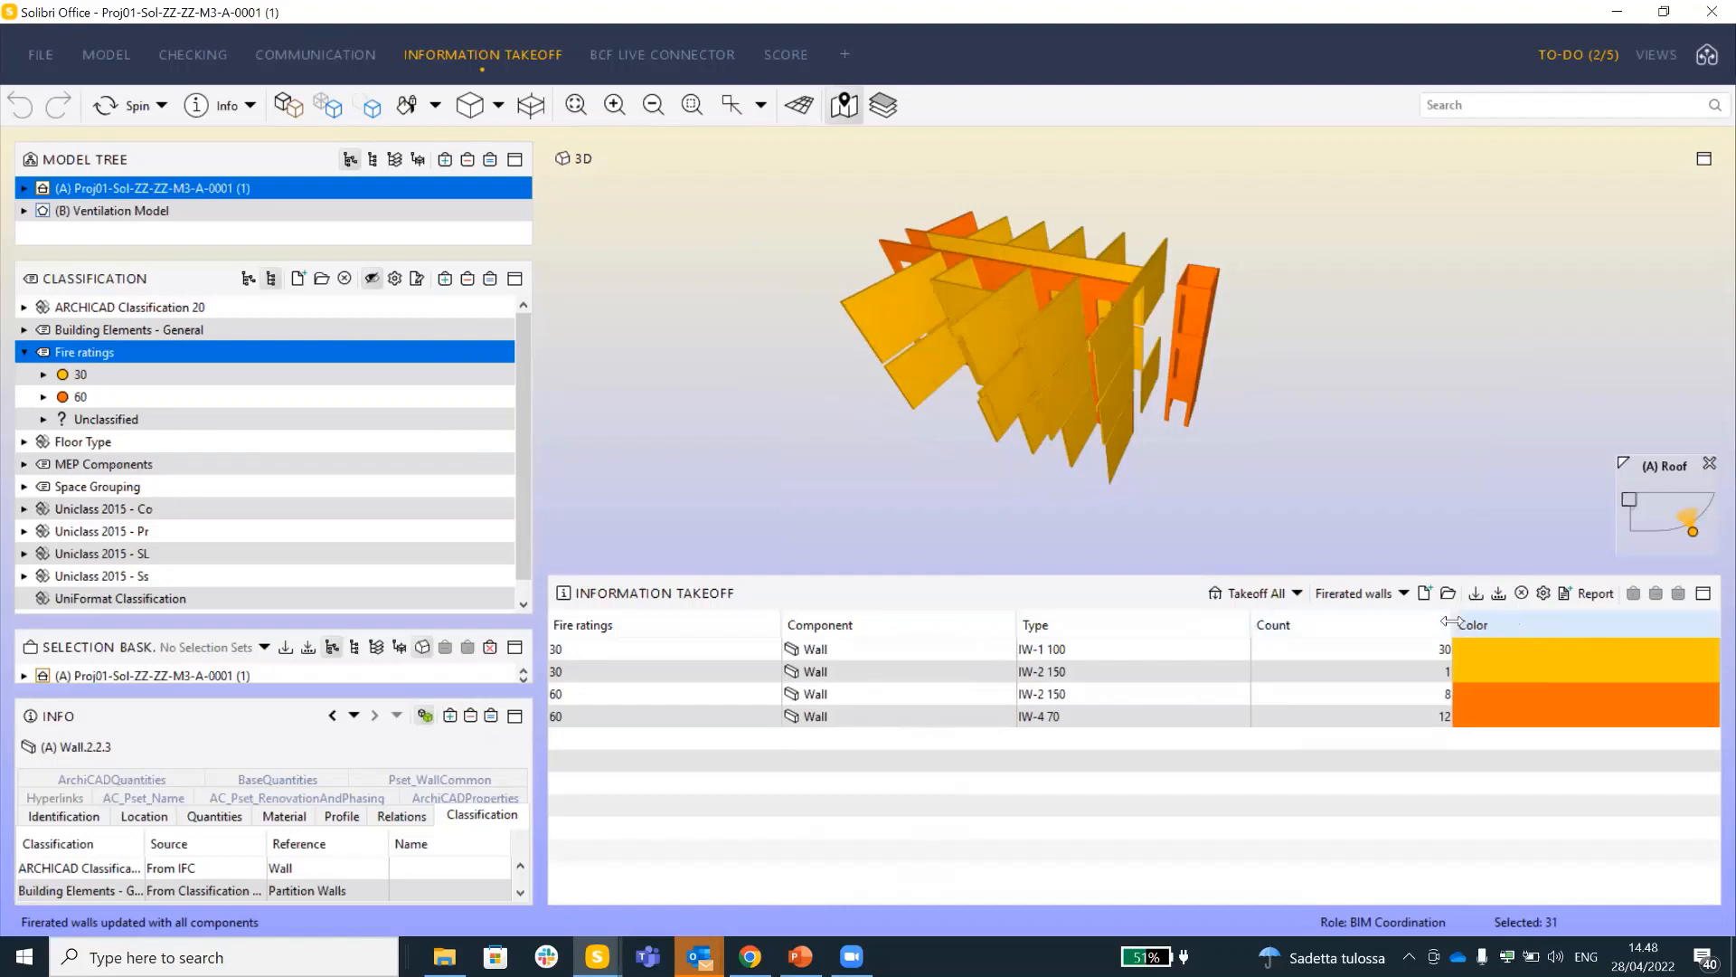
right_click(1499, 624)
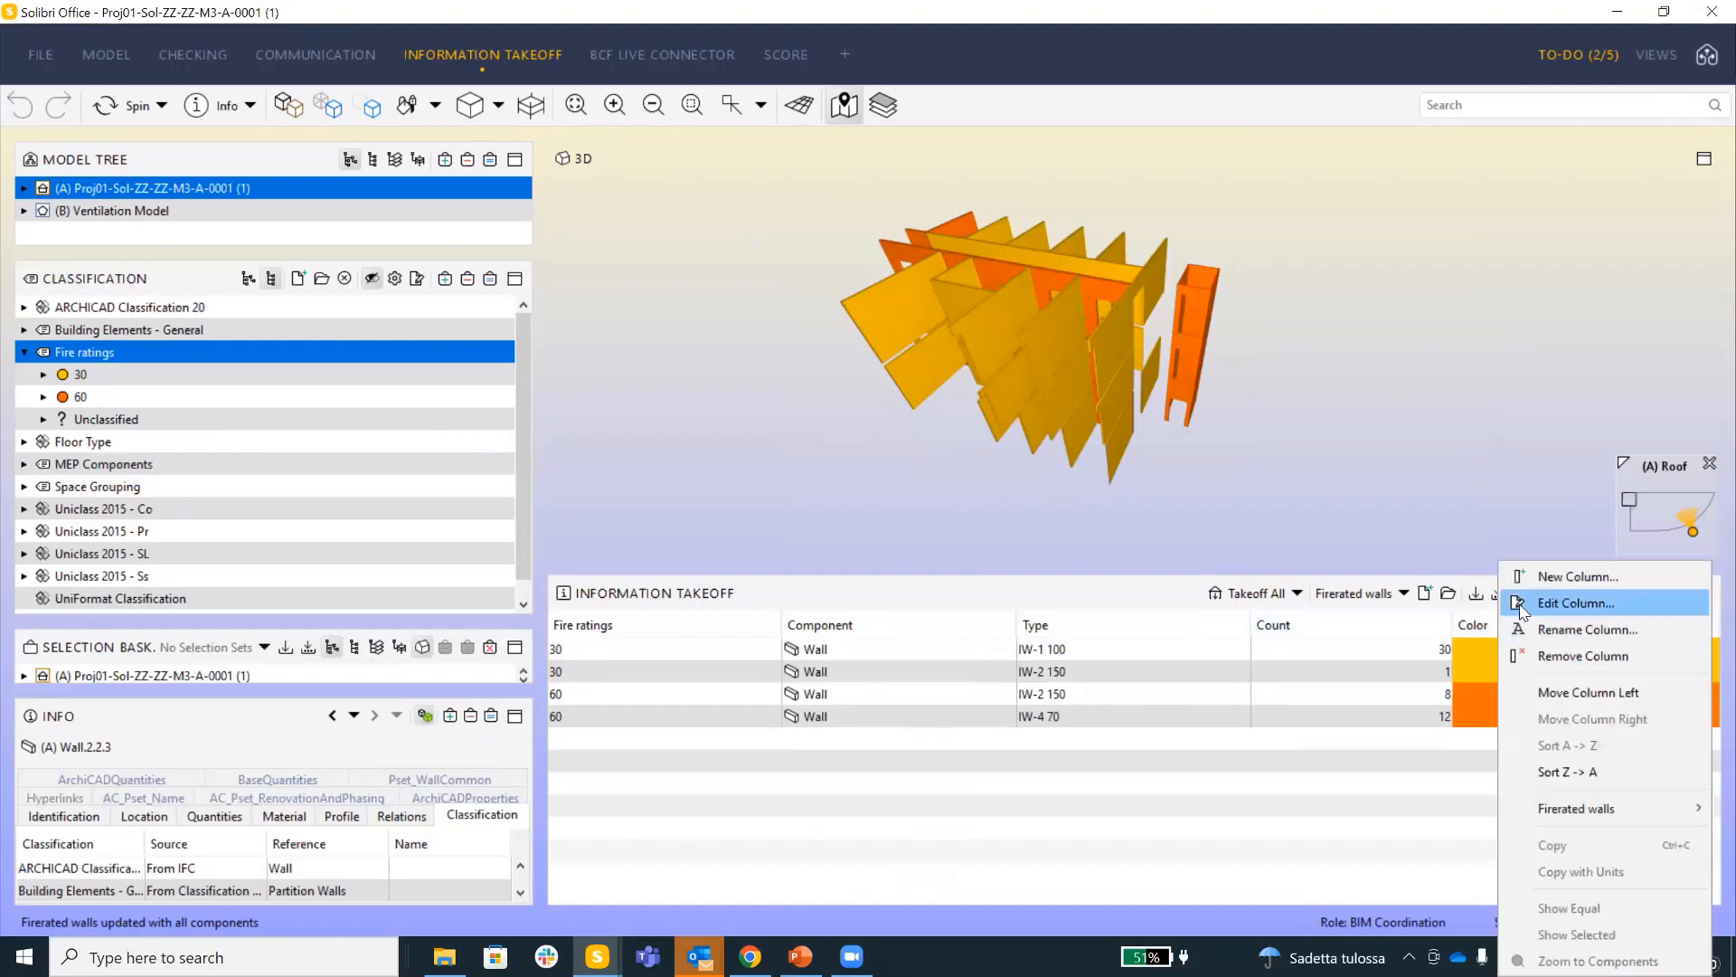
click(1394, 810)
drag(1073, 370, 1210, 373)
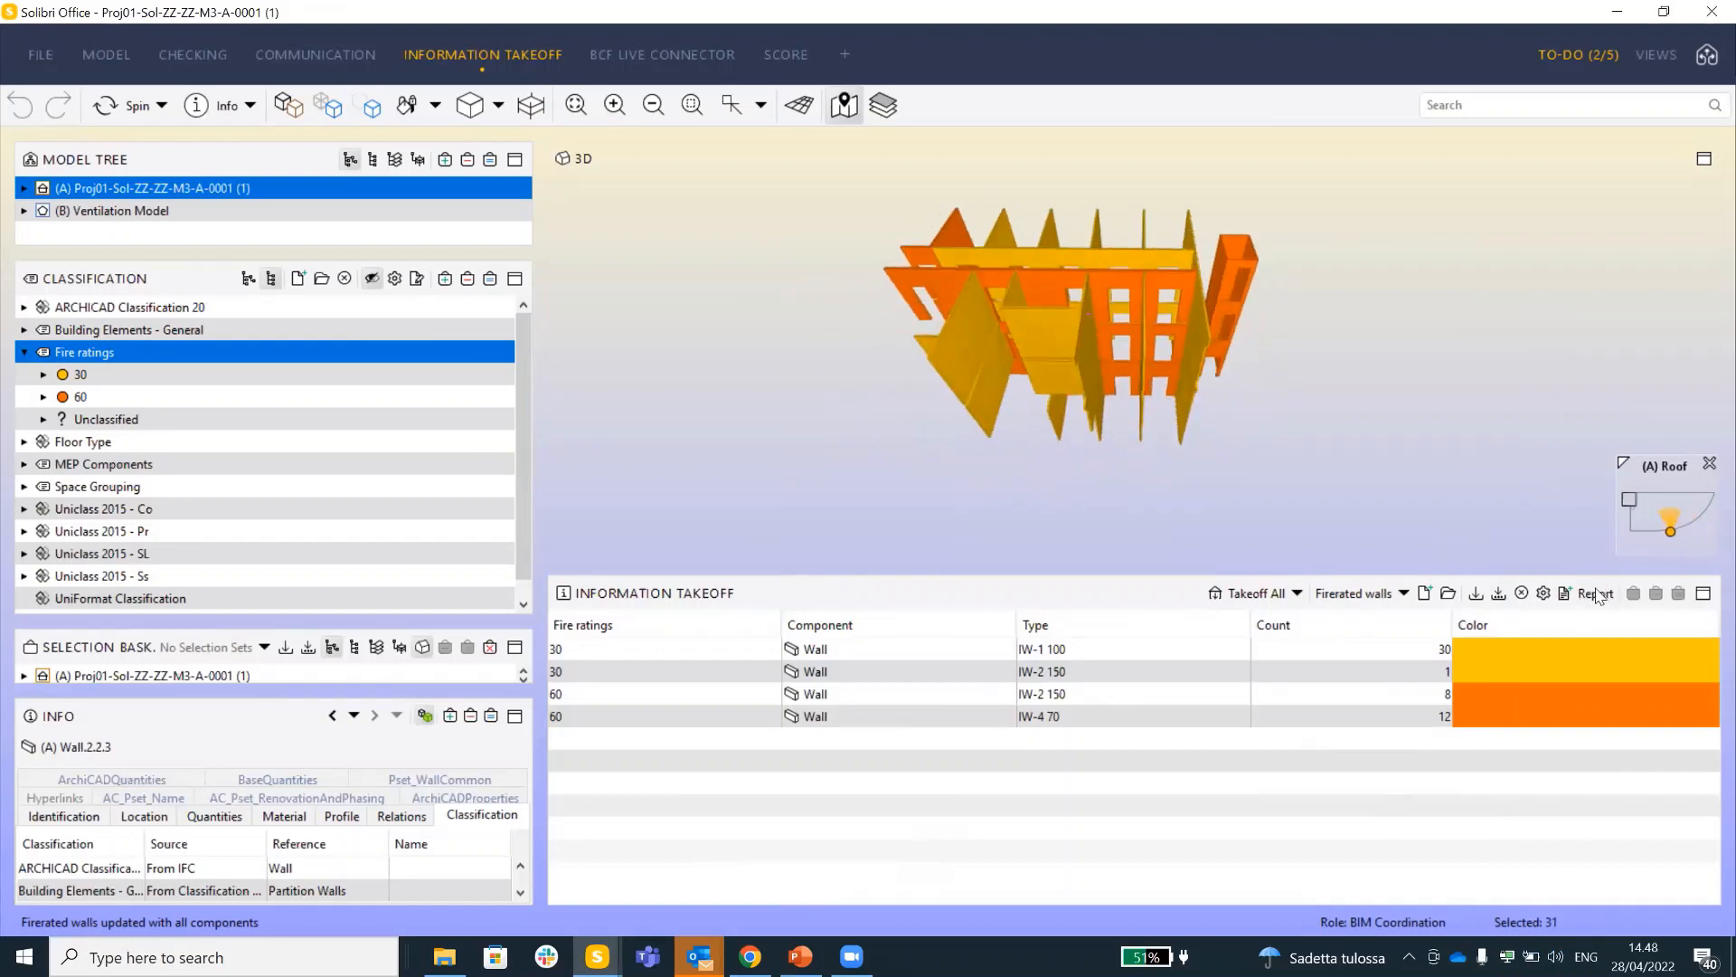
drag(1187, 312, 1094, 339)
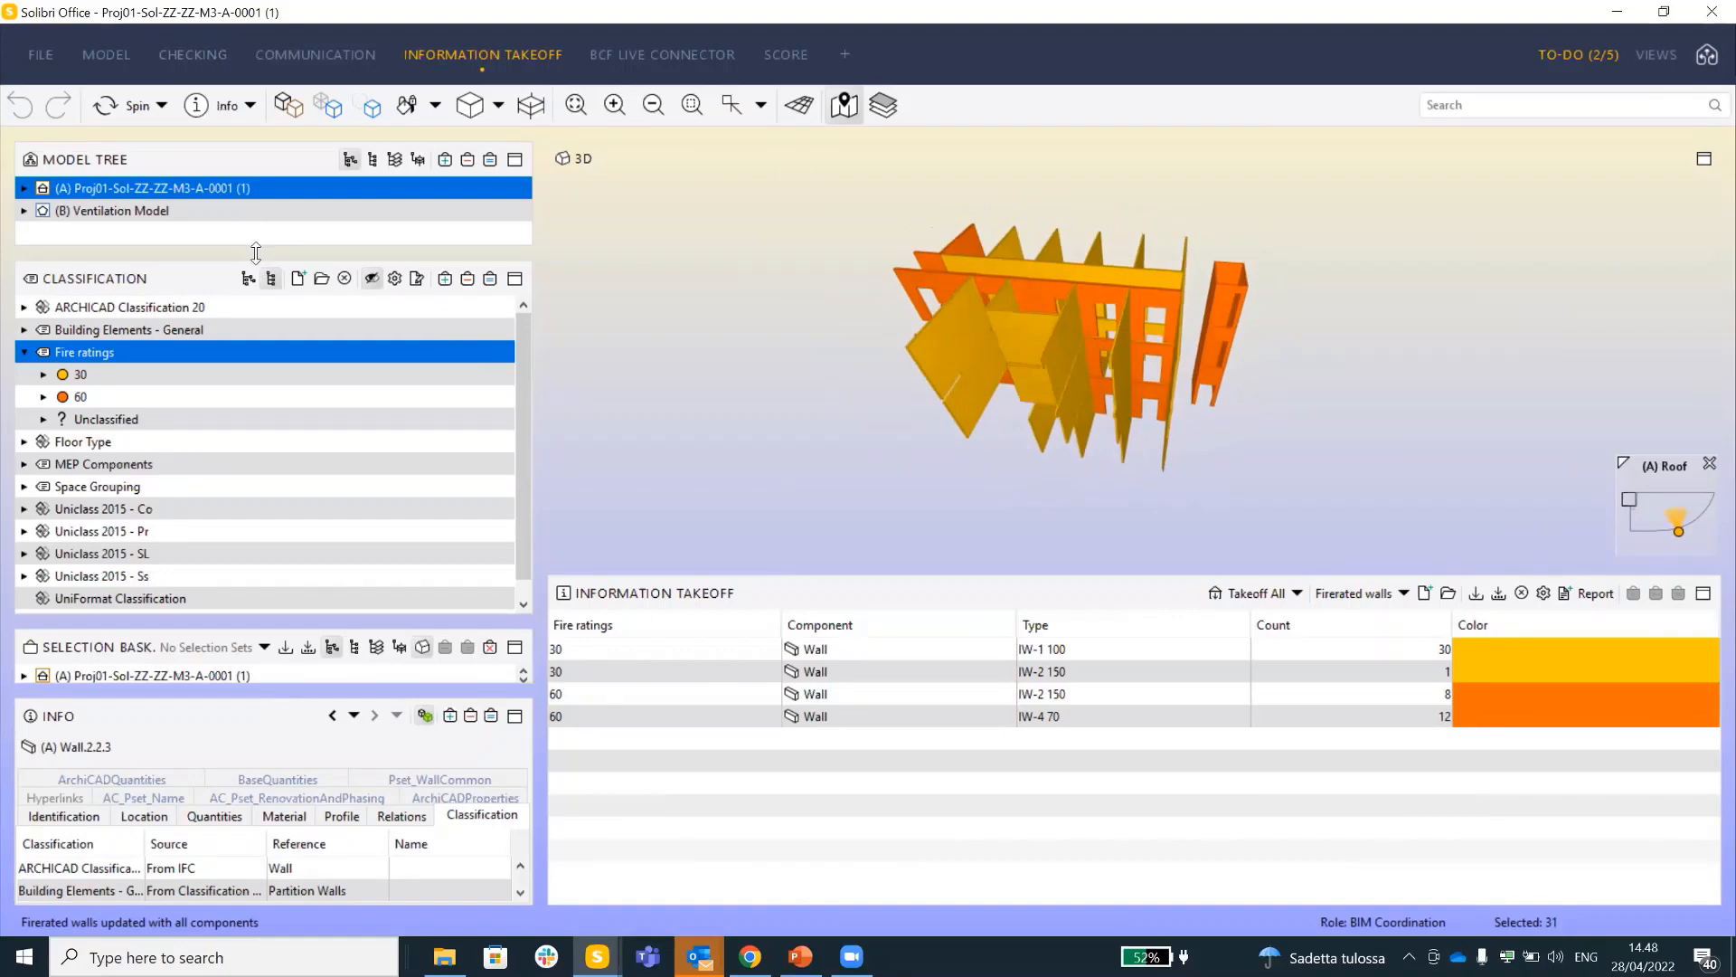
Enlarge the Model Tree view and switch to the Checking layout
drag(256, 253, 259, 316)
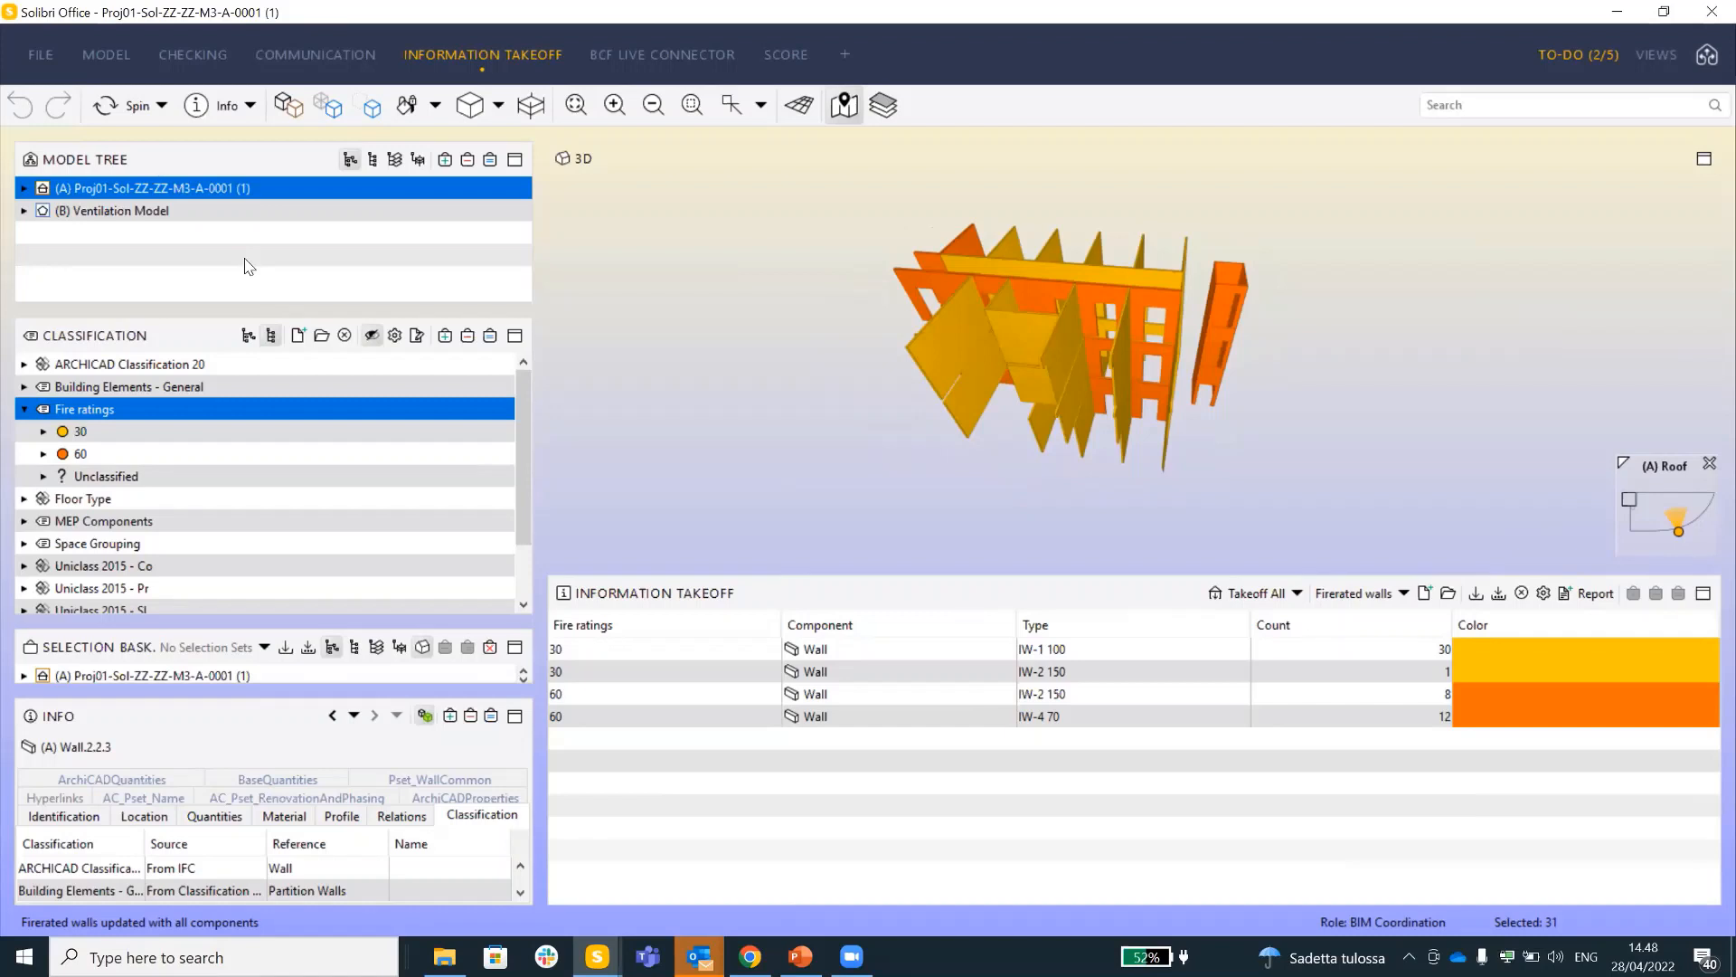
click(192, 54)
click(453, 109)
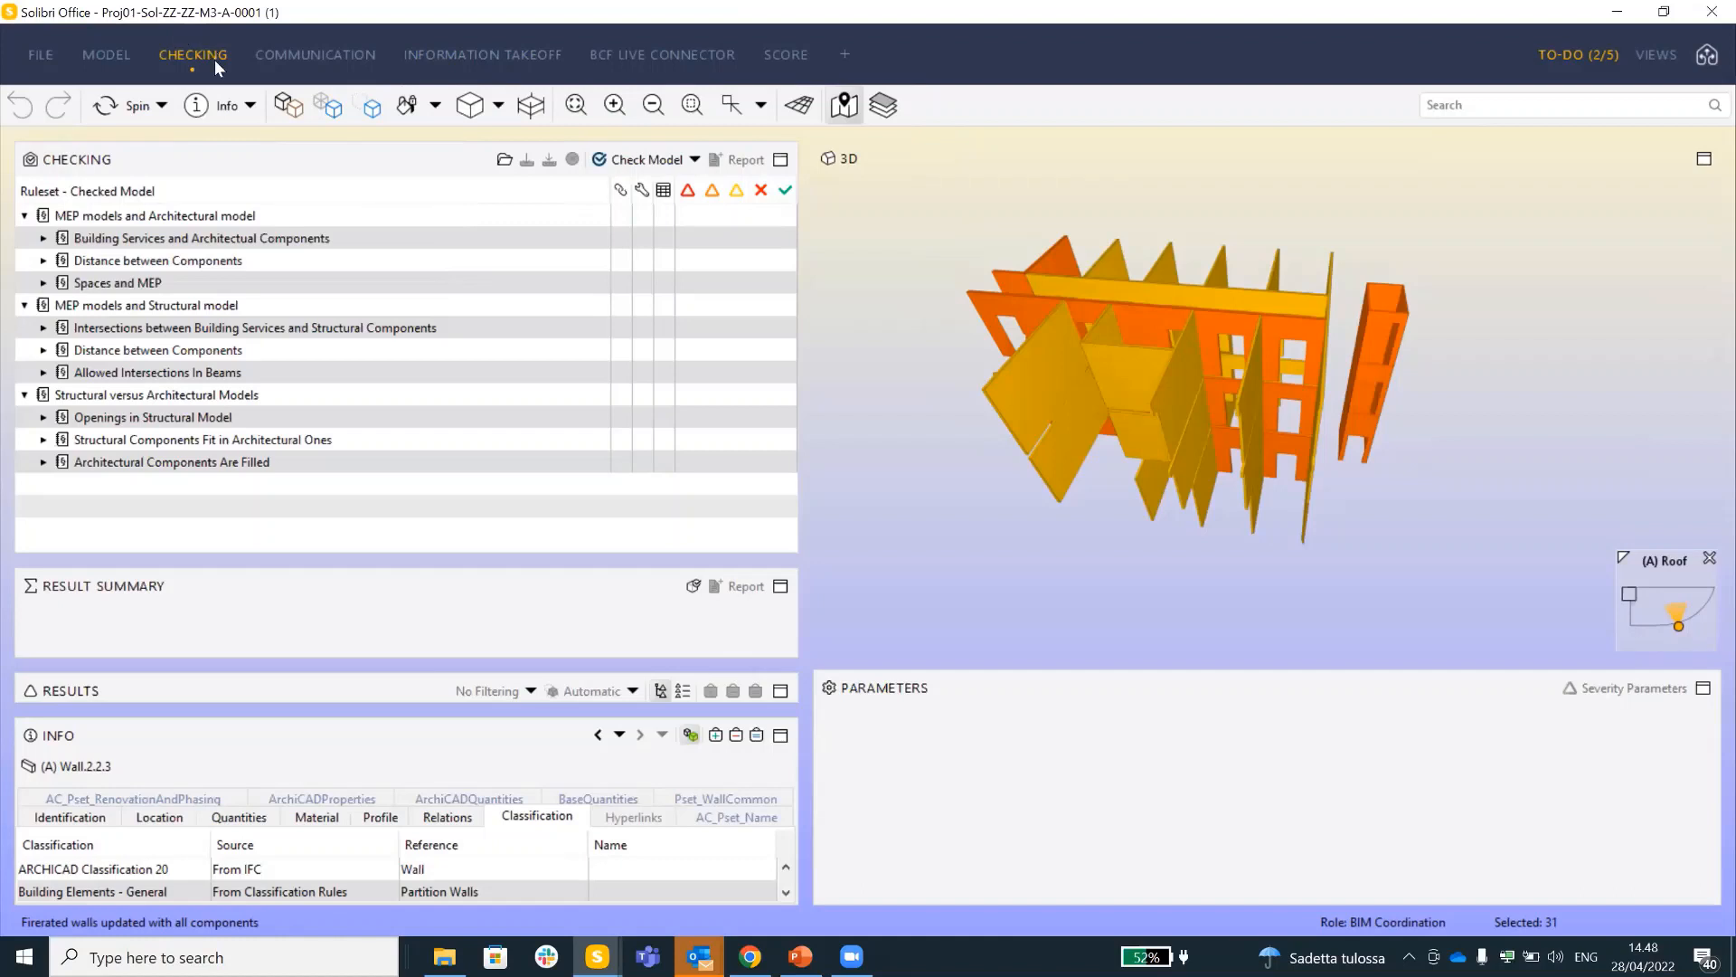
click(1667, 59)
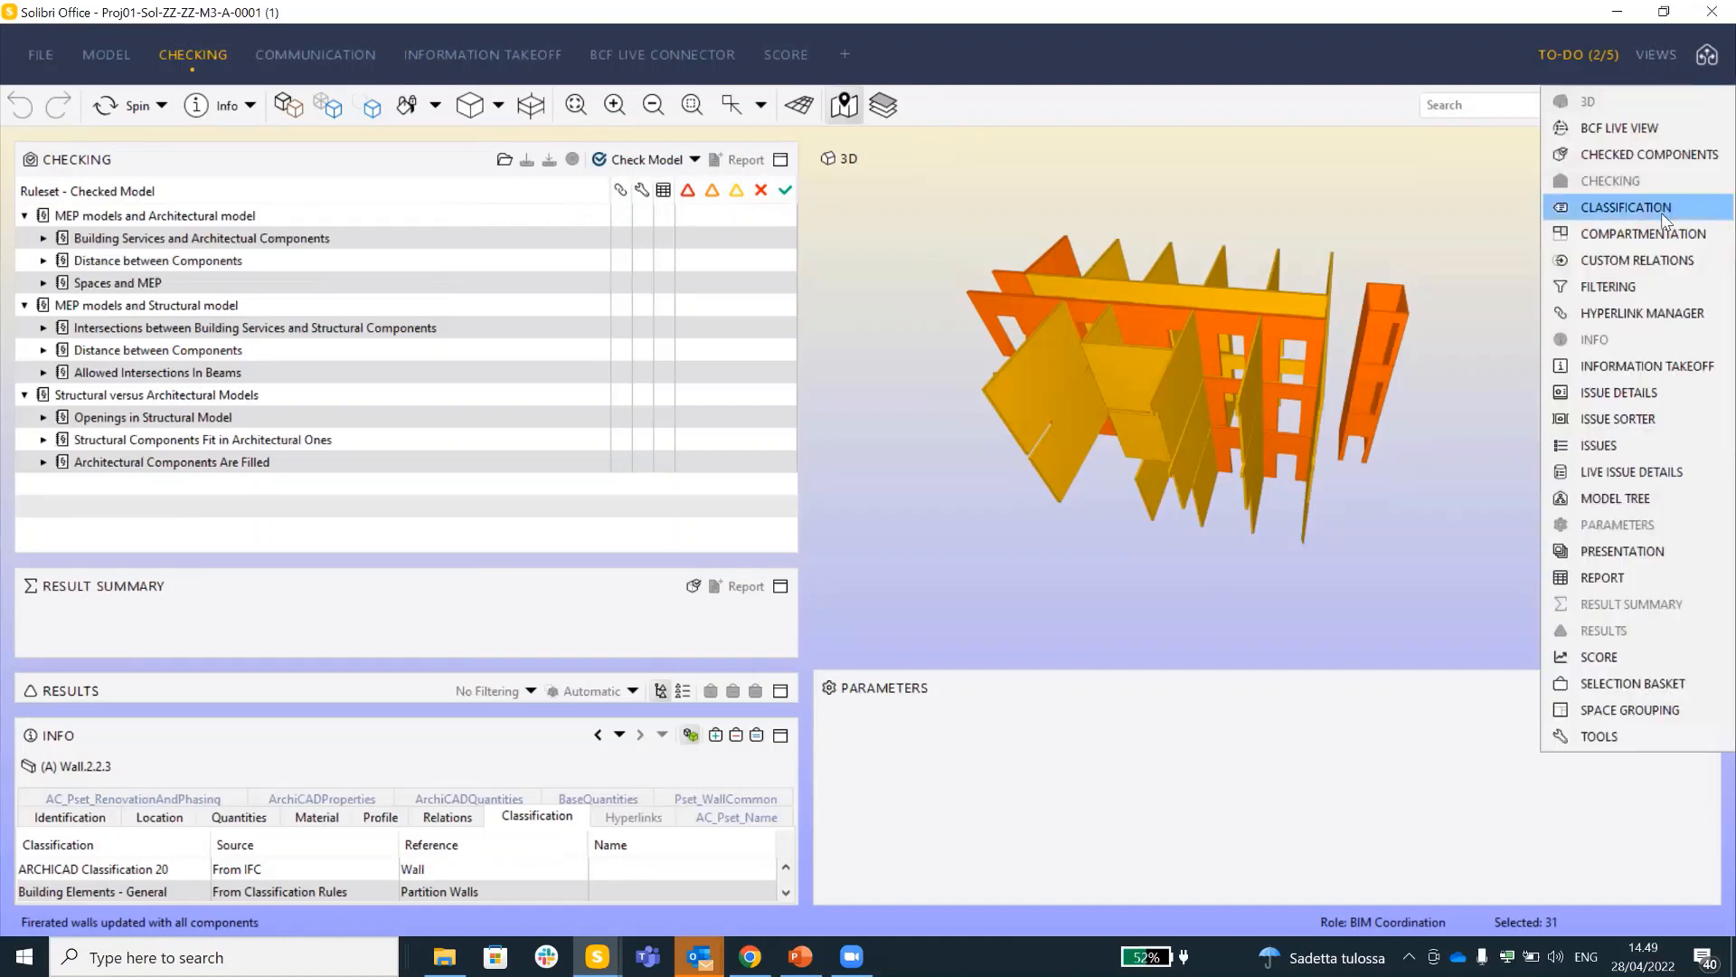
click(1413, 244)
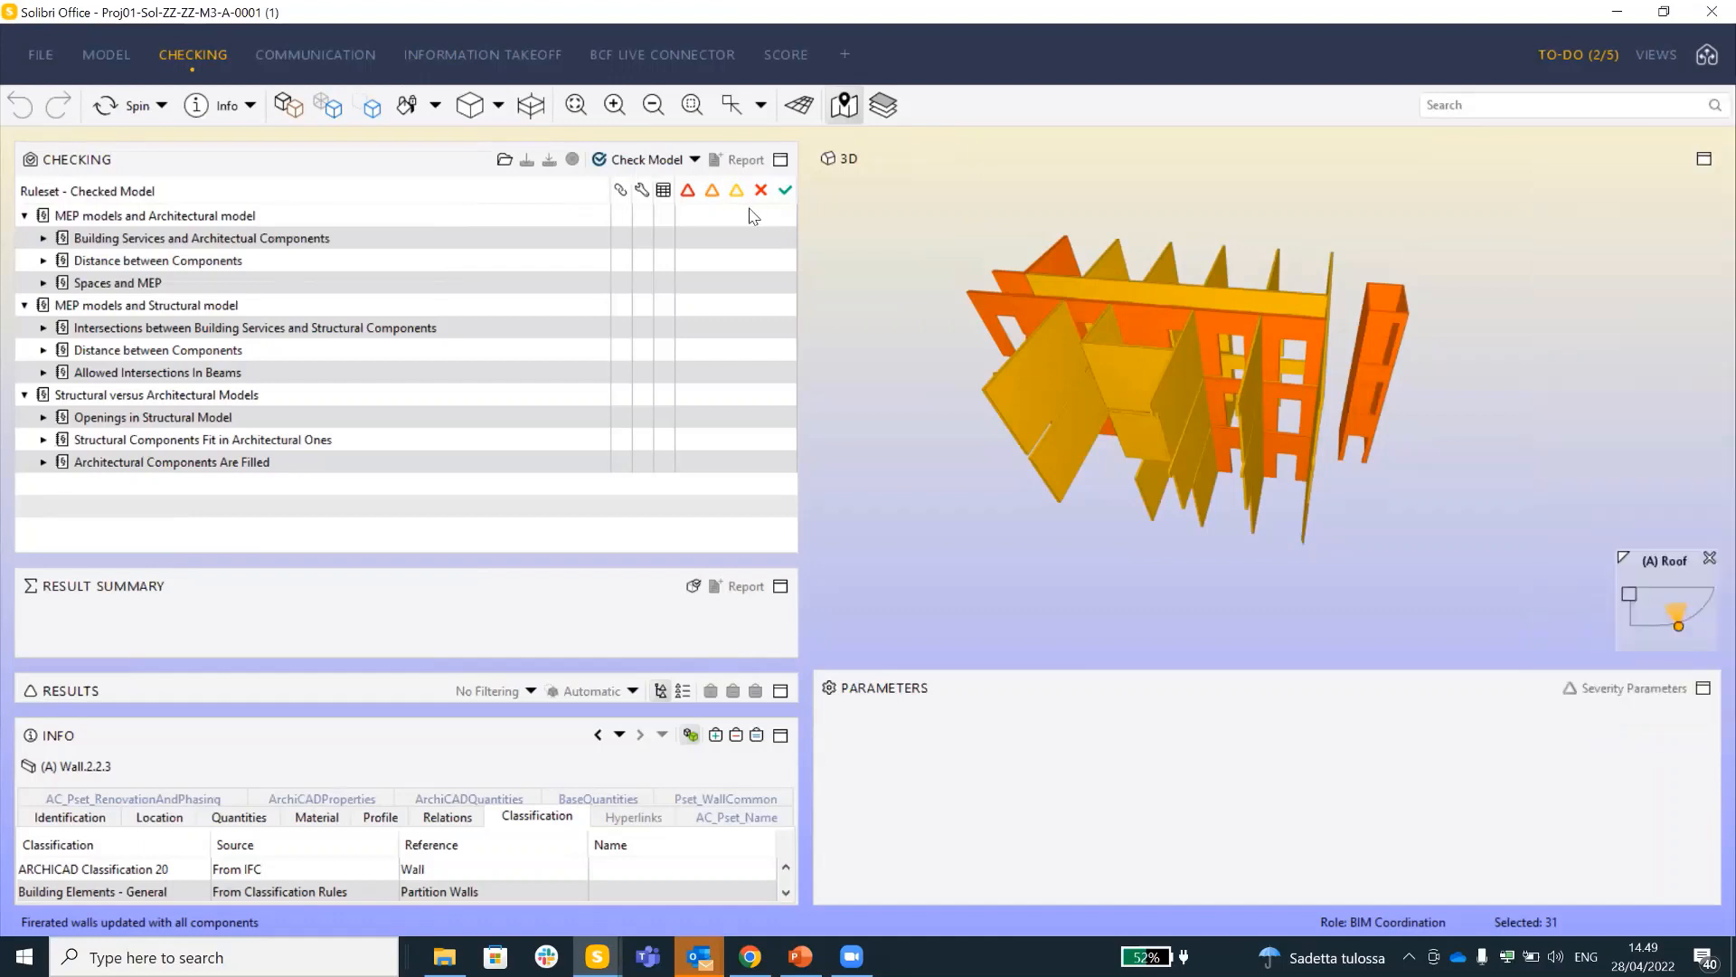
Narrow the Checking views to give the 3D view more room, and make the Results view taller
drag(802, 227, 620, 226)
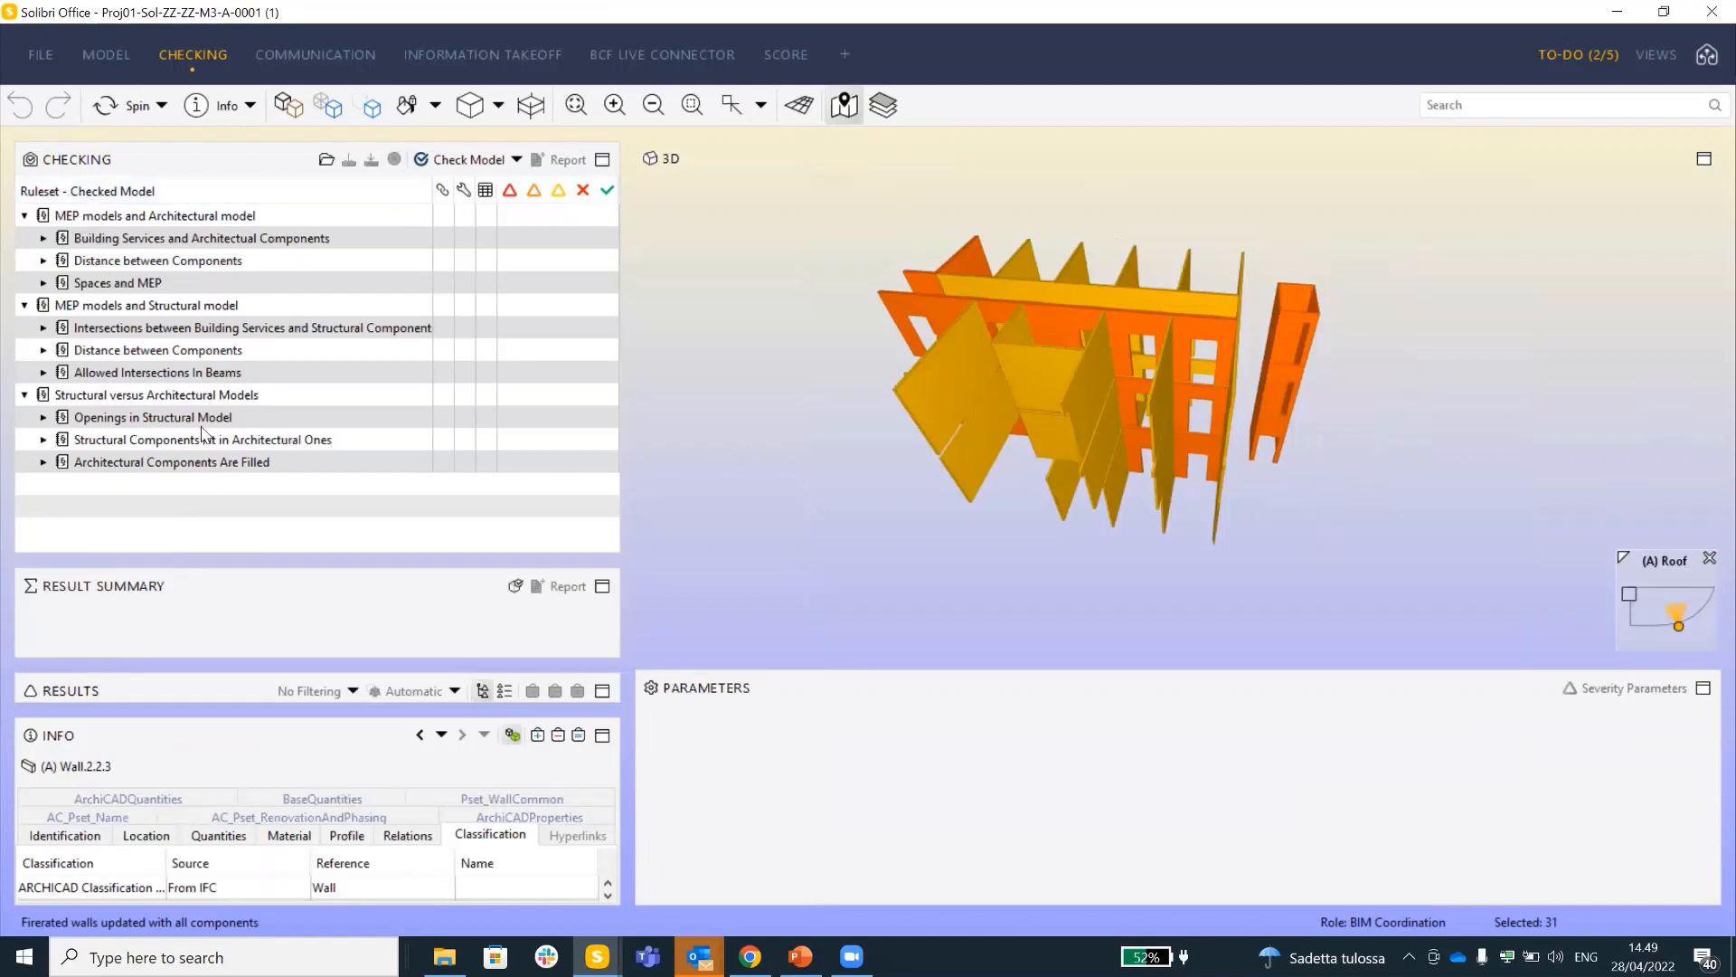
drag(237, 500, 237, 497)
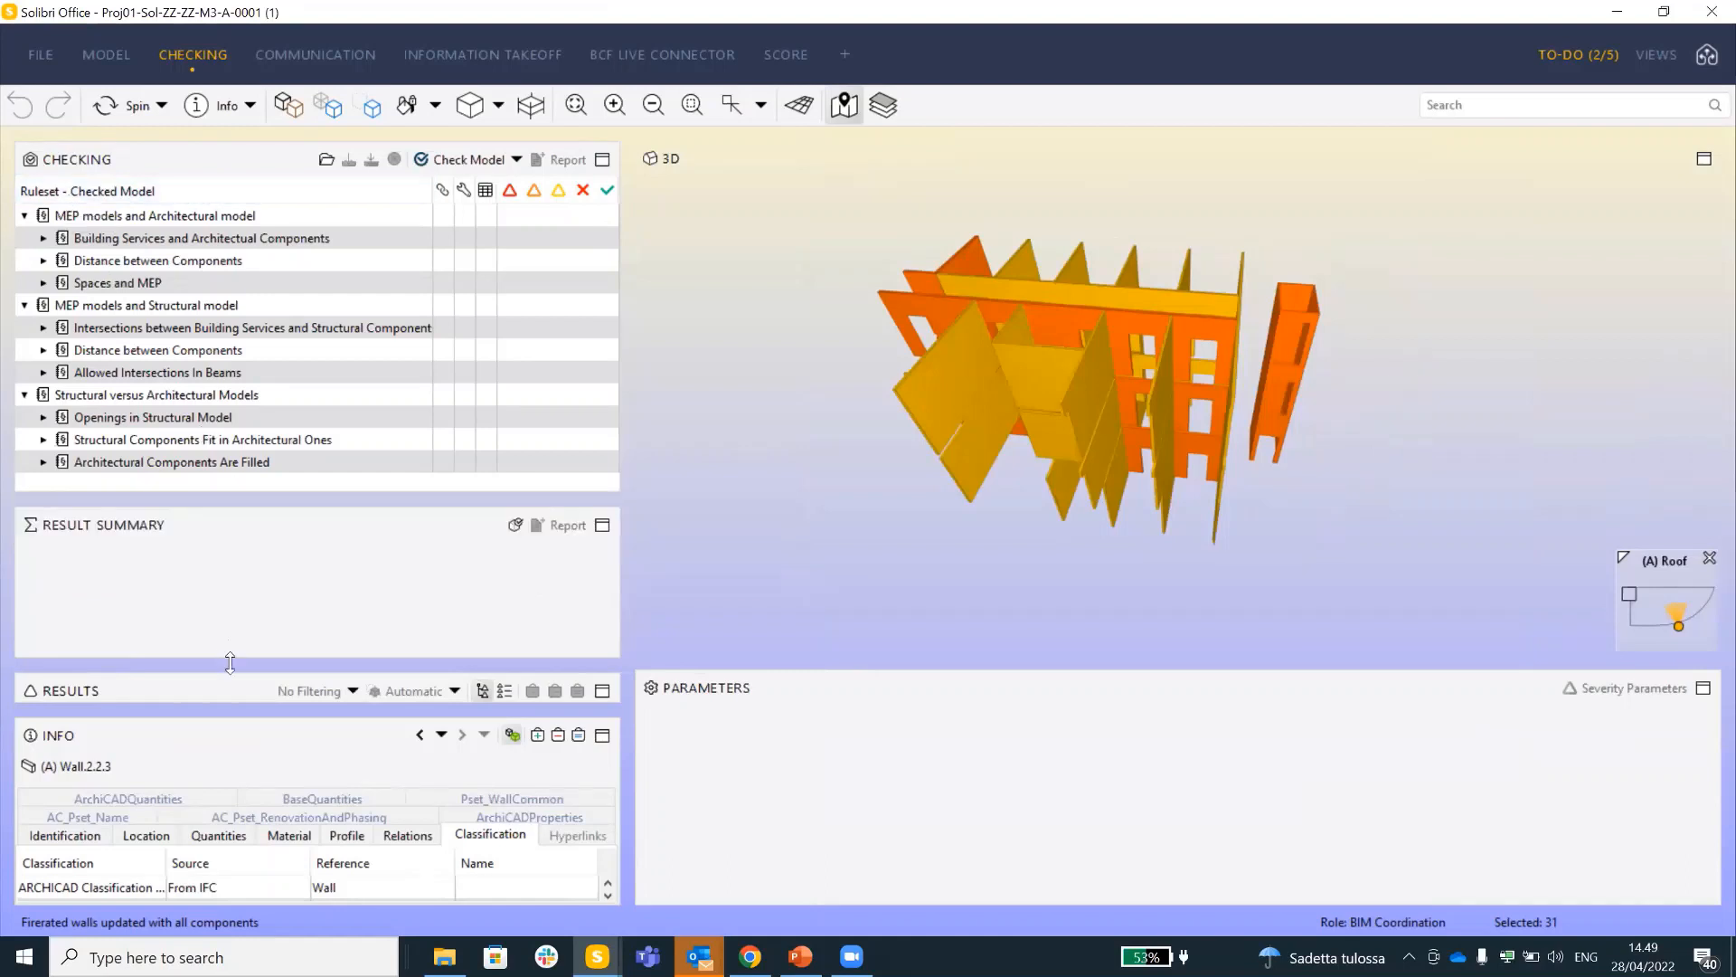
drag(226, 663, 242, 594)
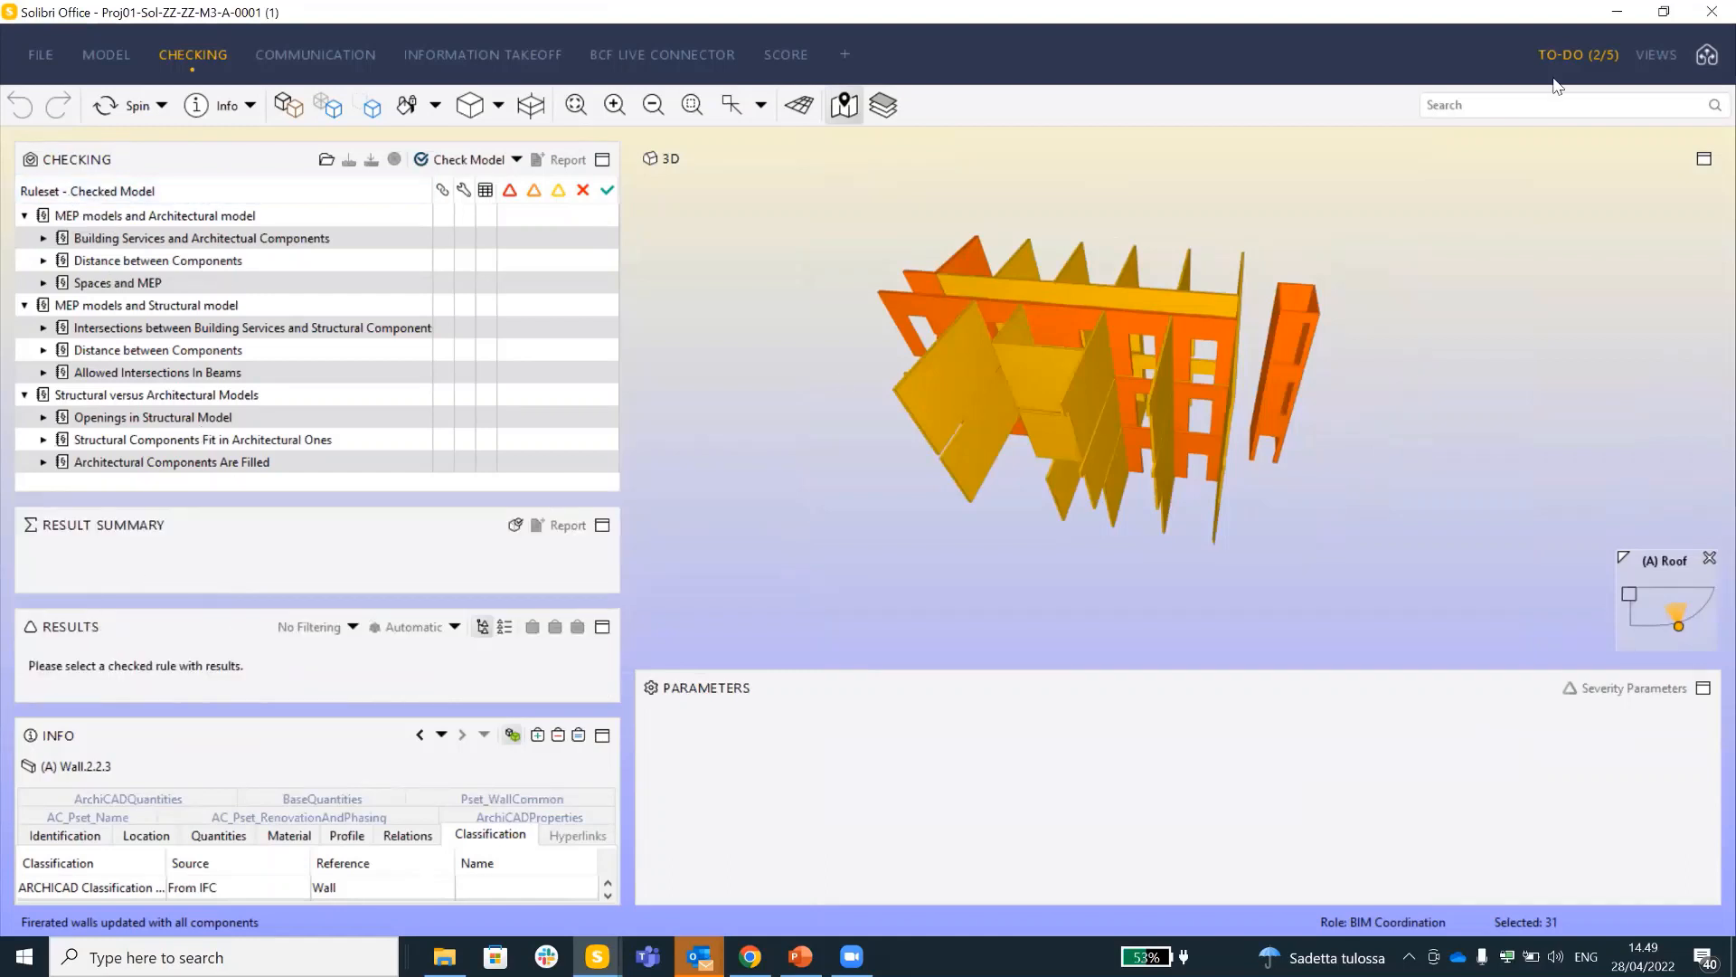
click(1659, 55)
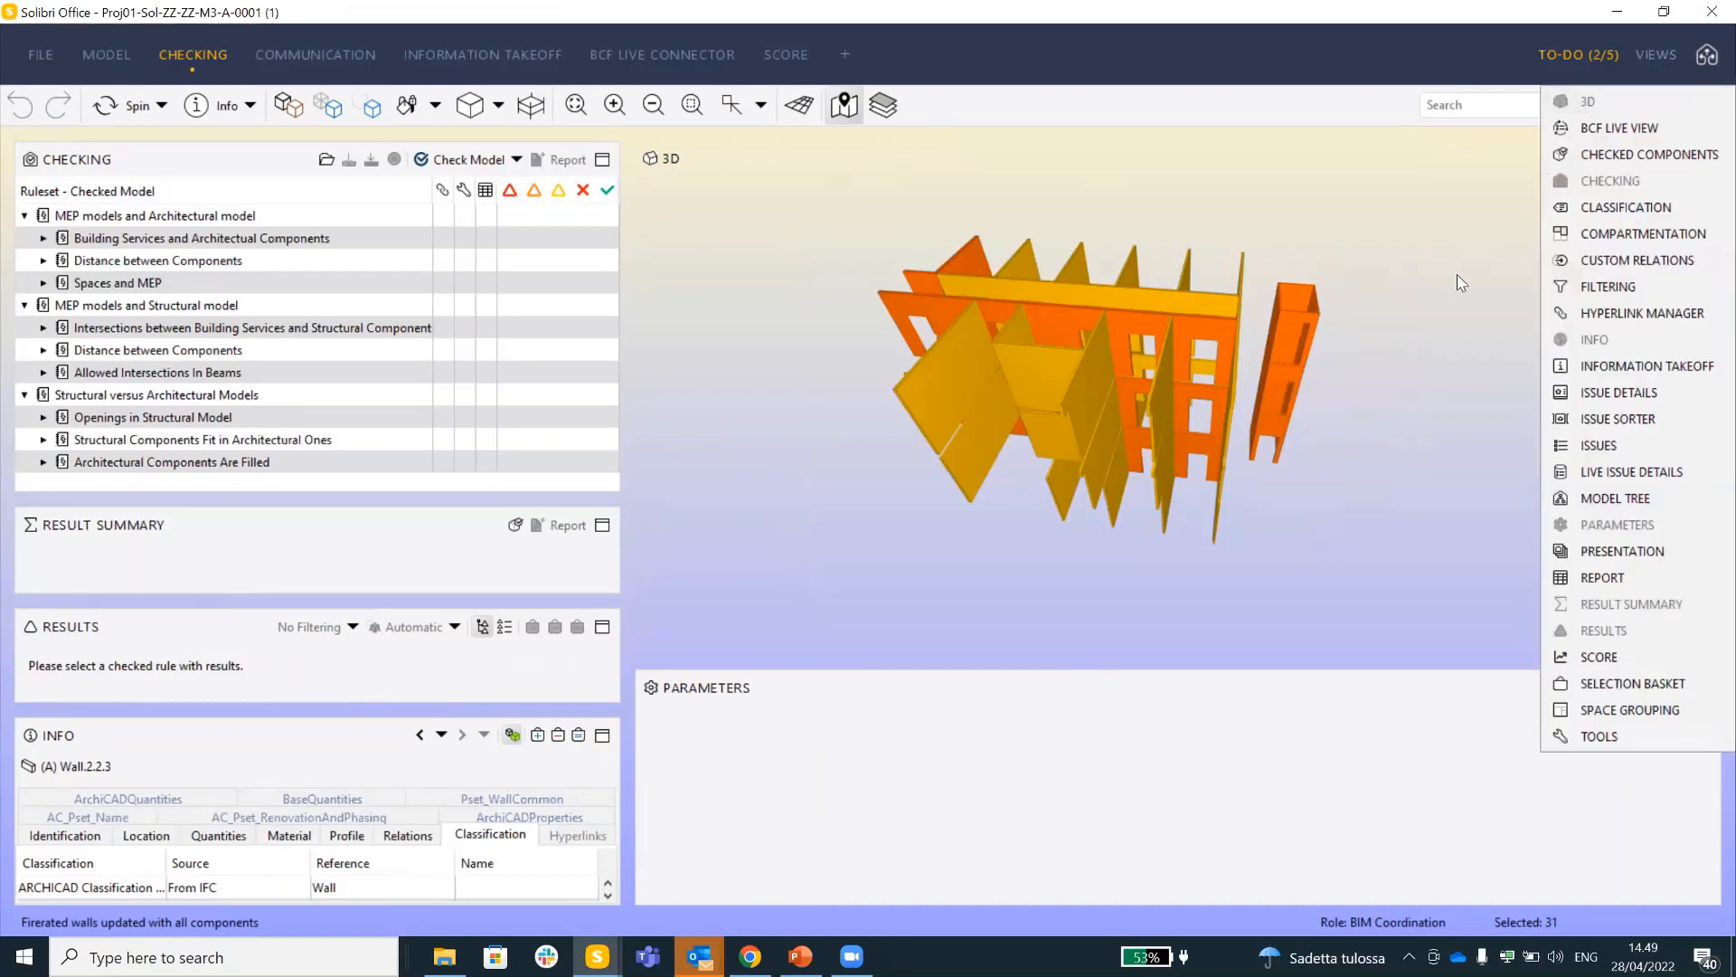
click(1430, 327)
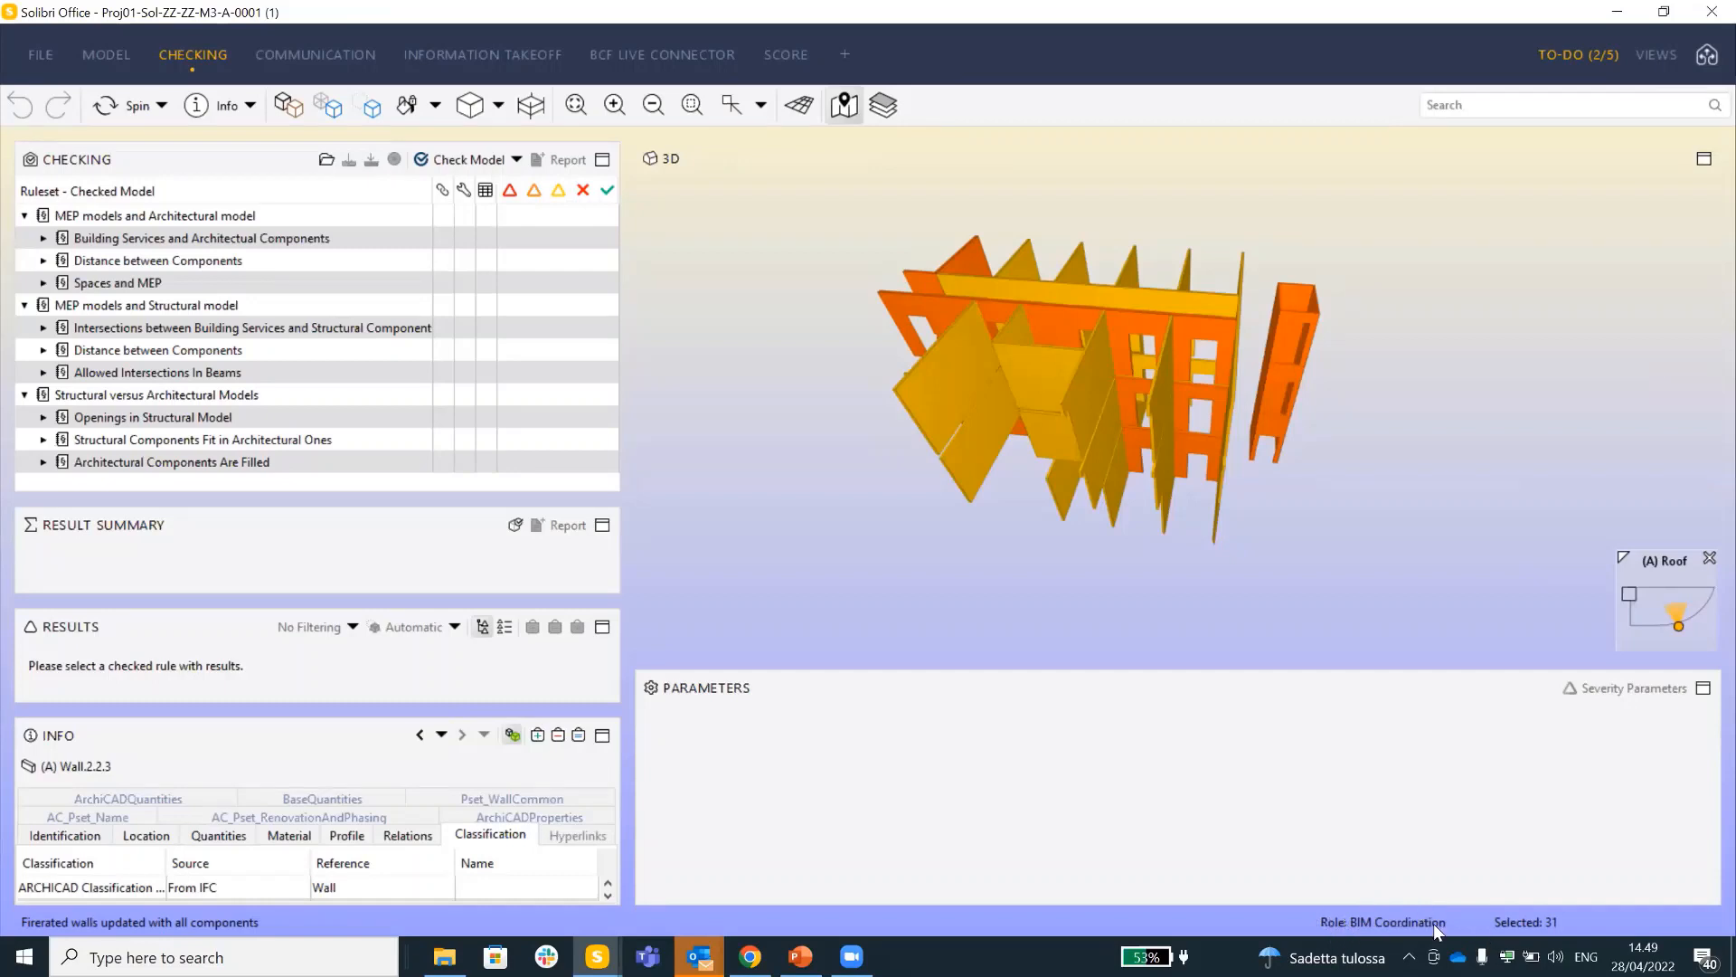
drag(1134, 394, 1075, 371)
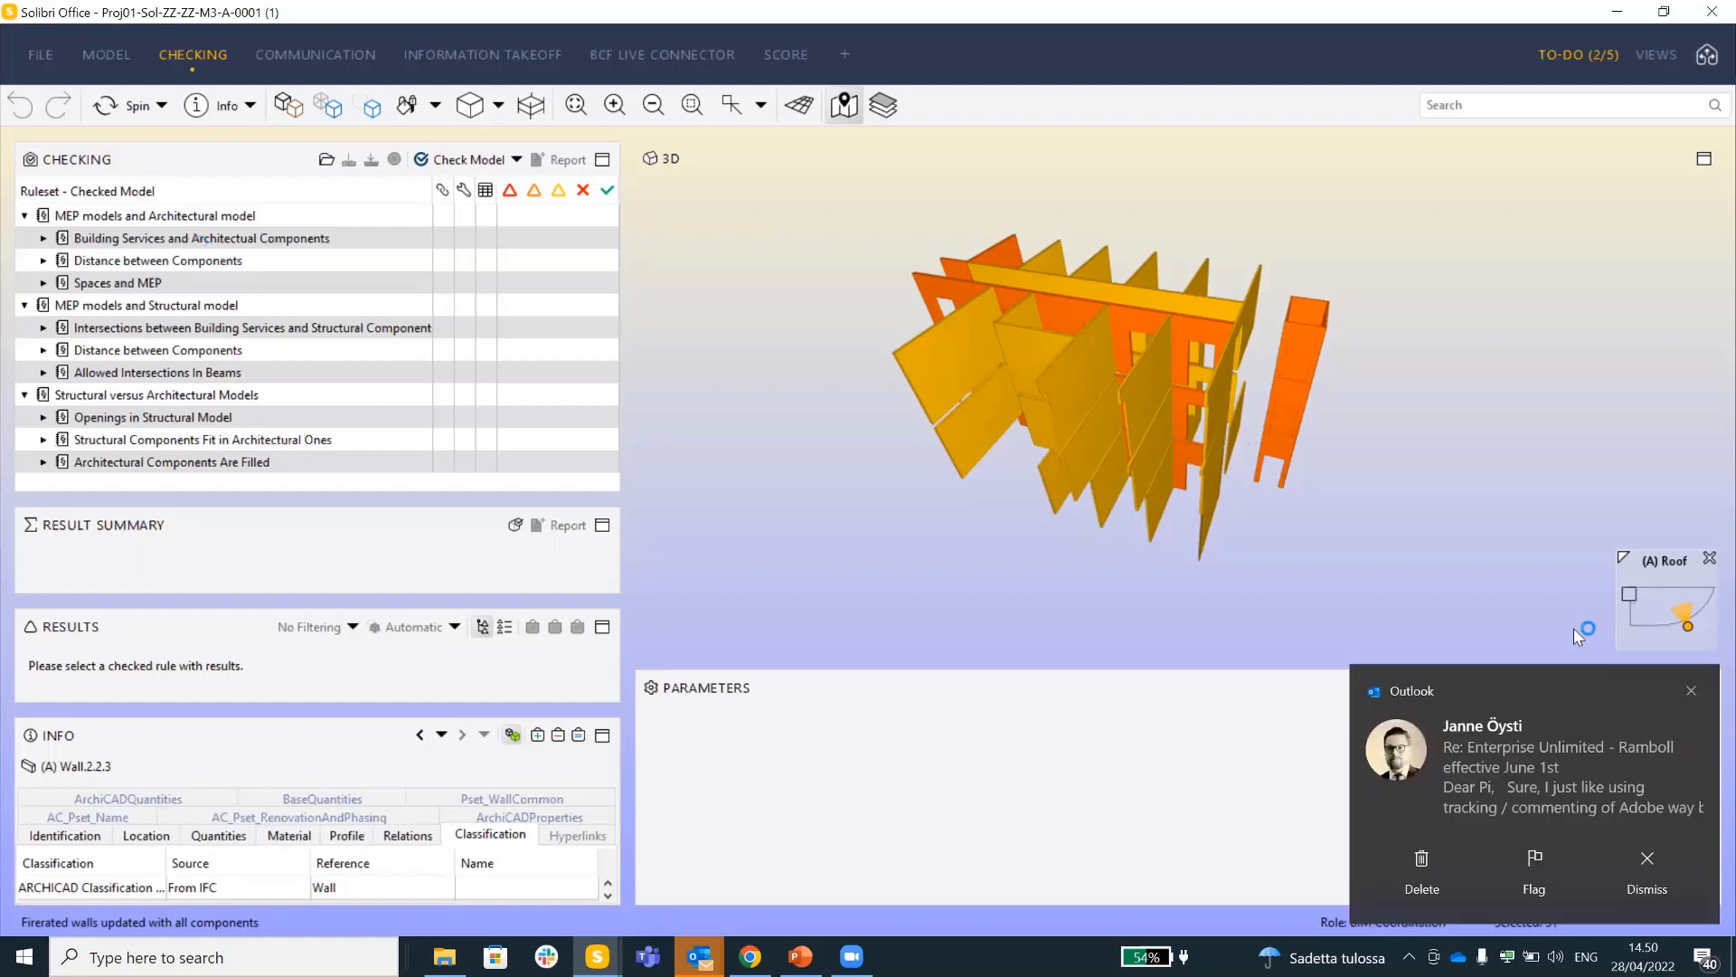
click(1689, 692)
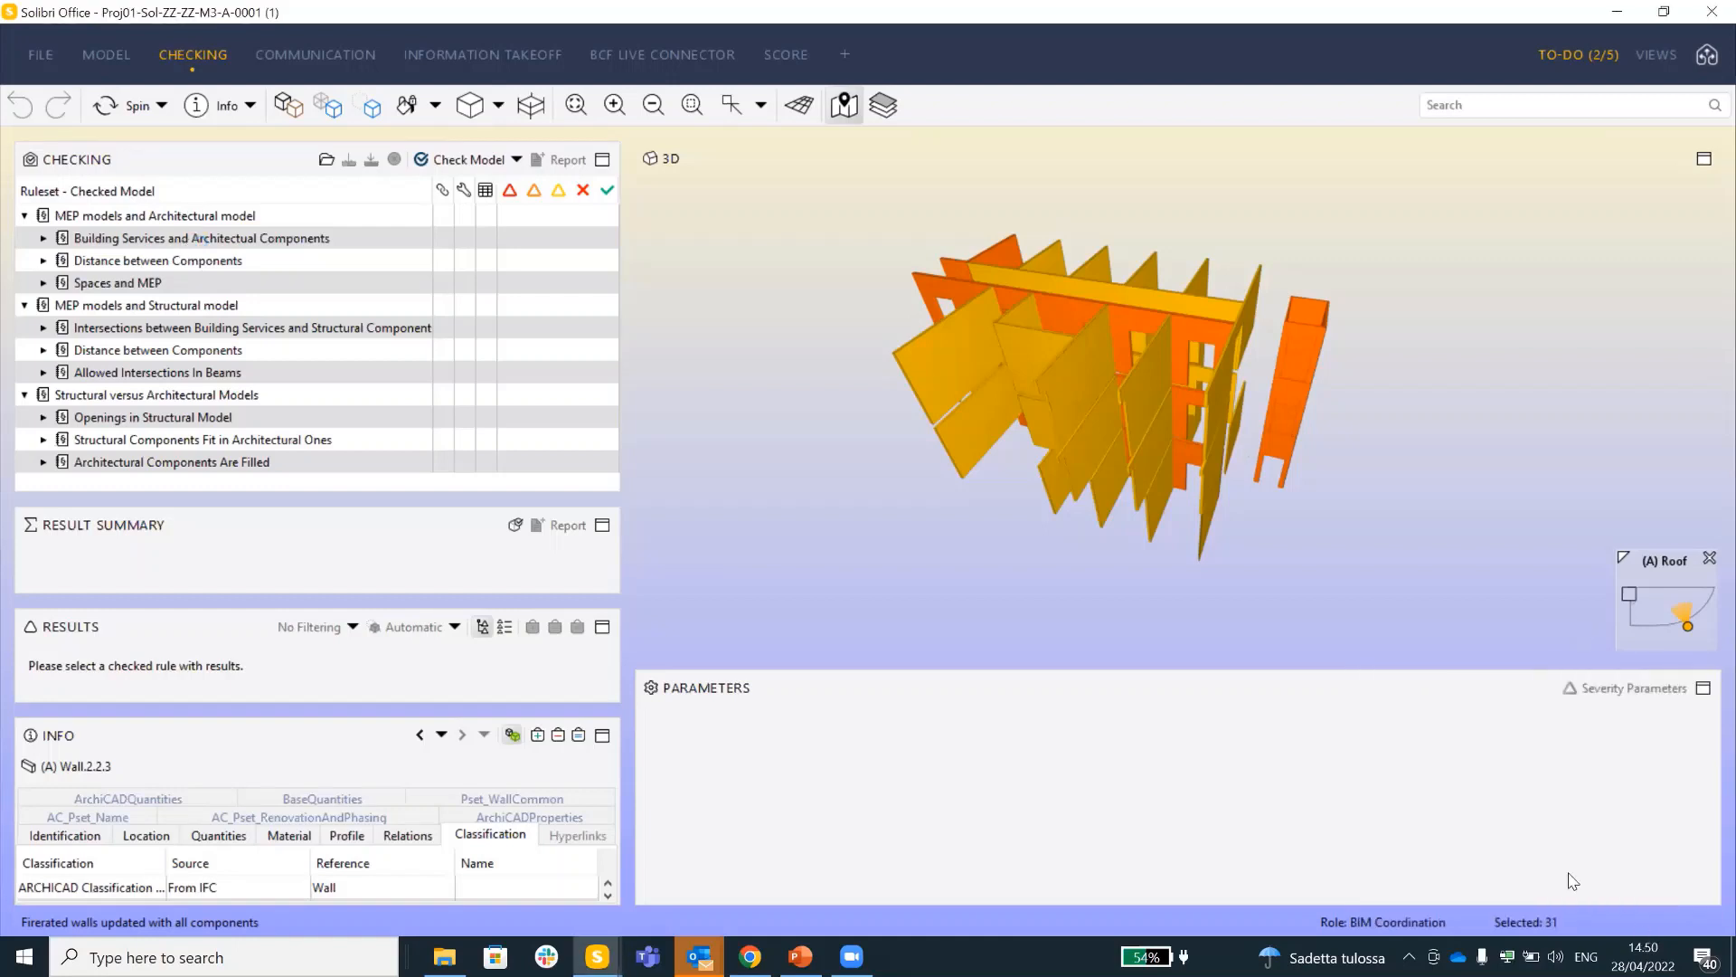
Review the list of rulesets offered for checking and leave it without adding any
click(327, 161)
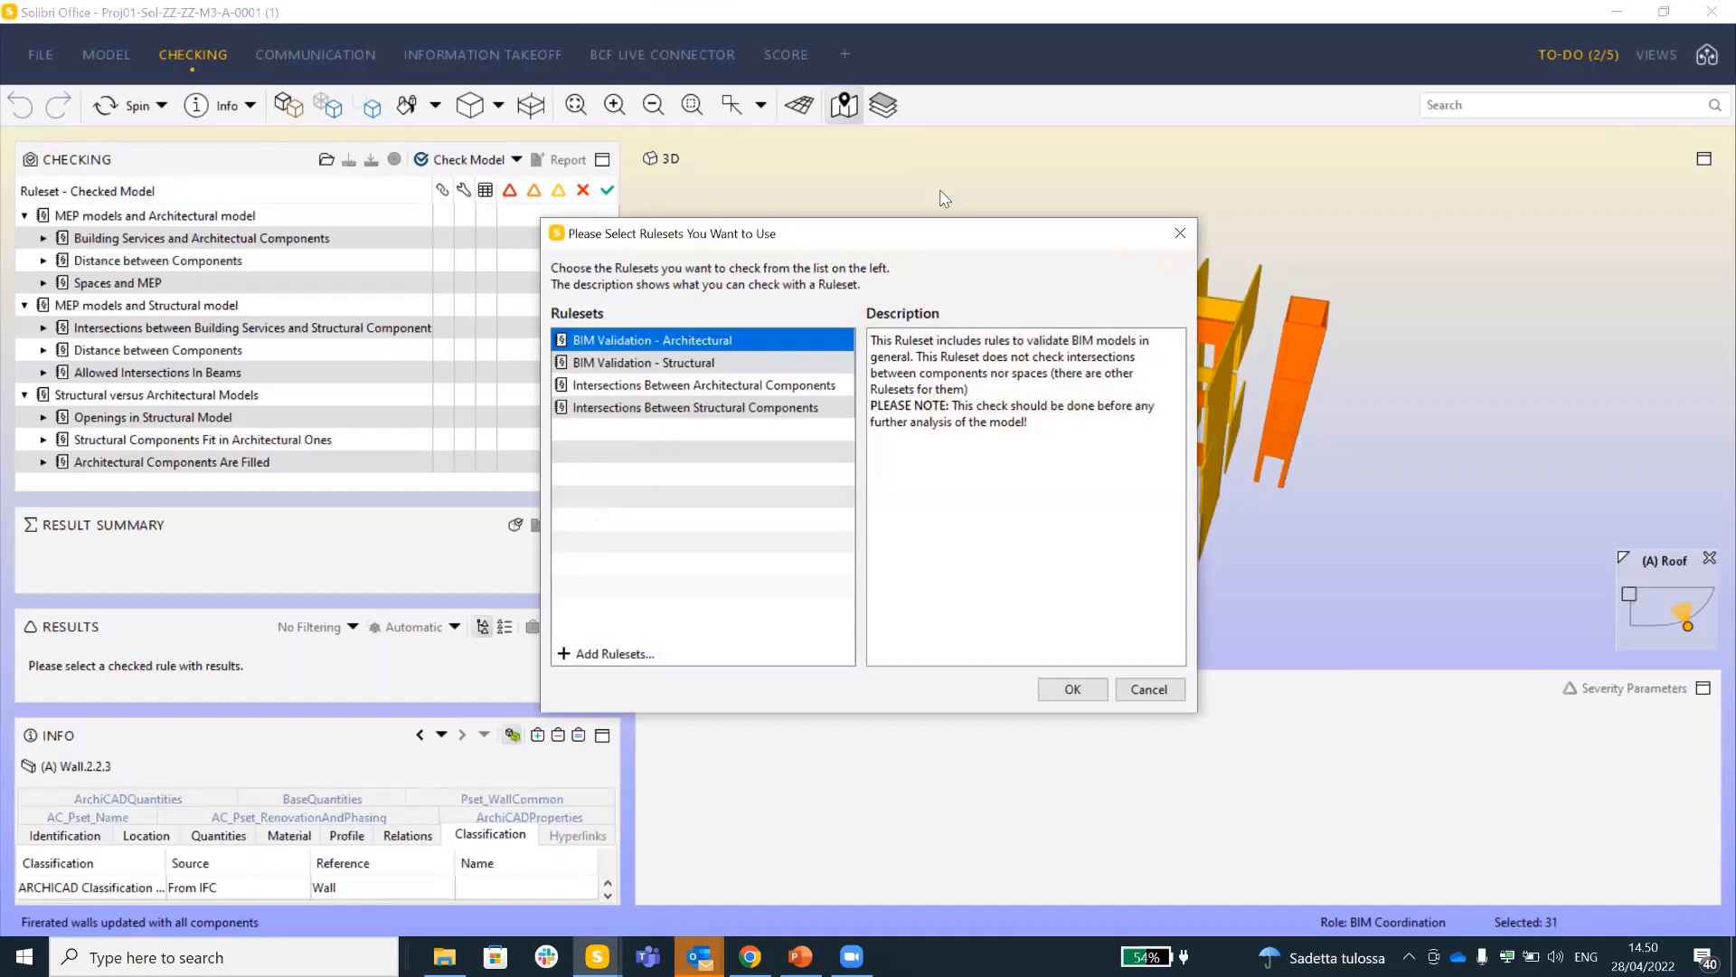
drag(818, 236, 944, 197)
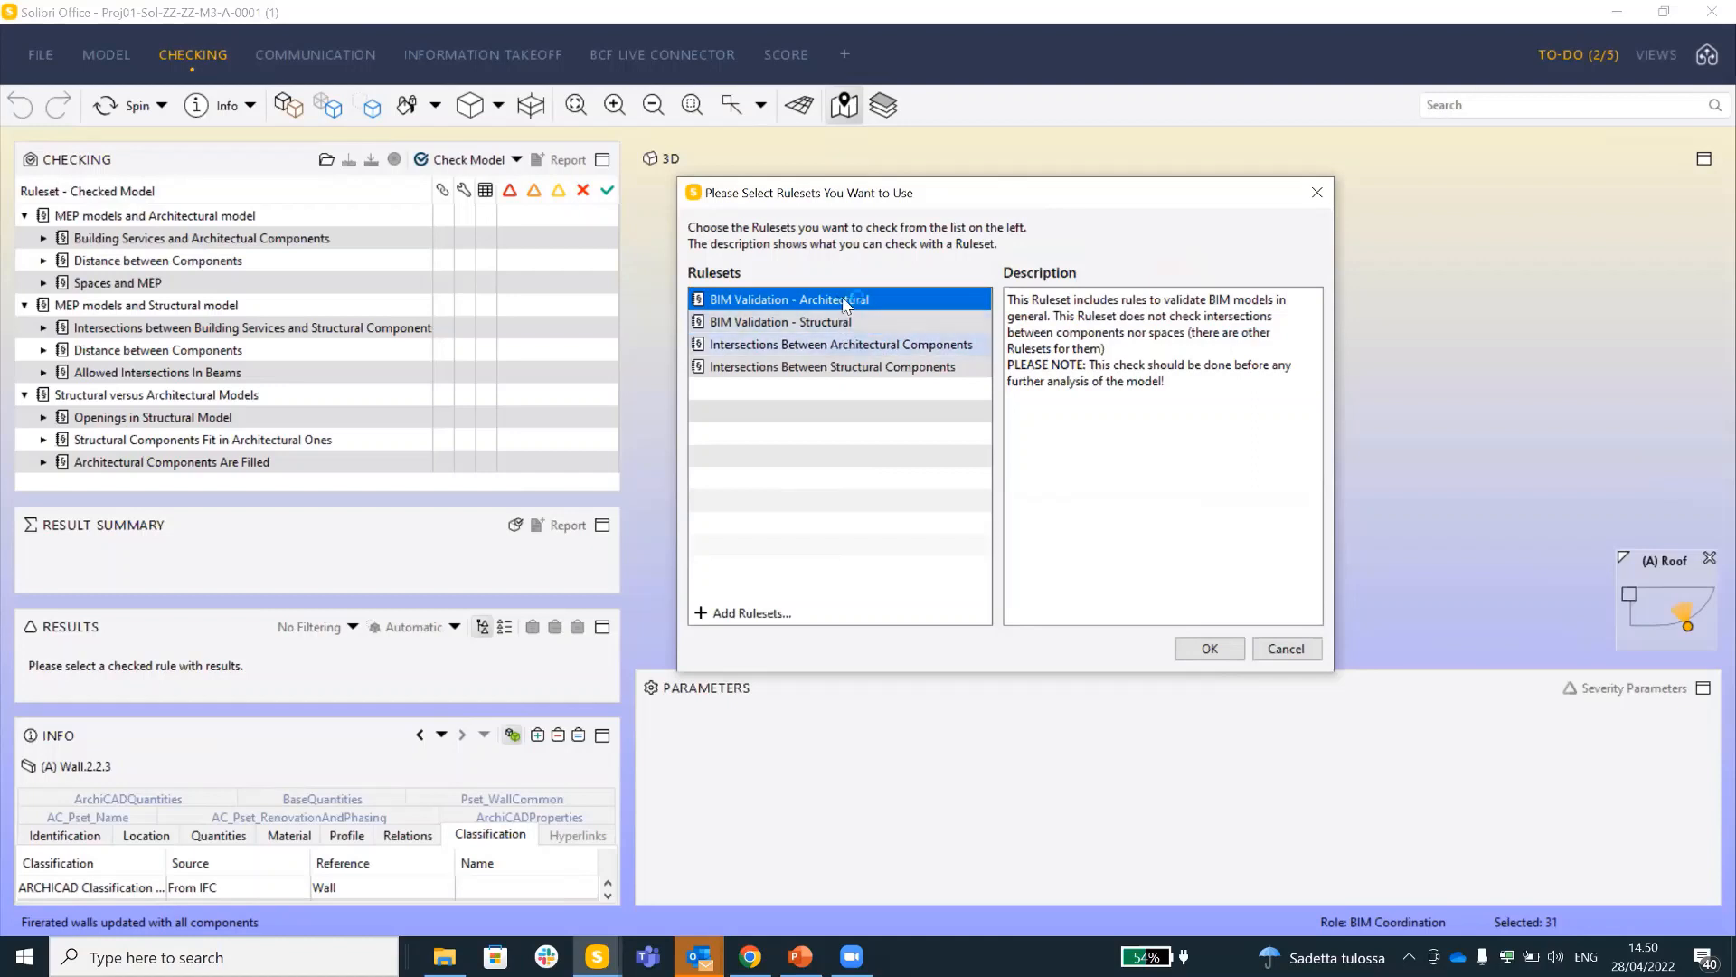
click(1286, 648)
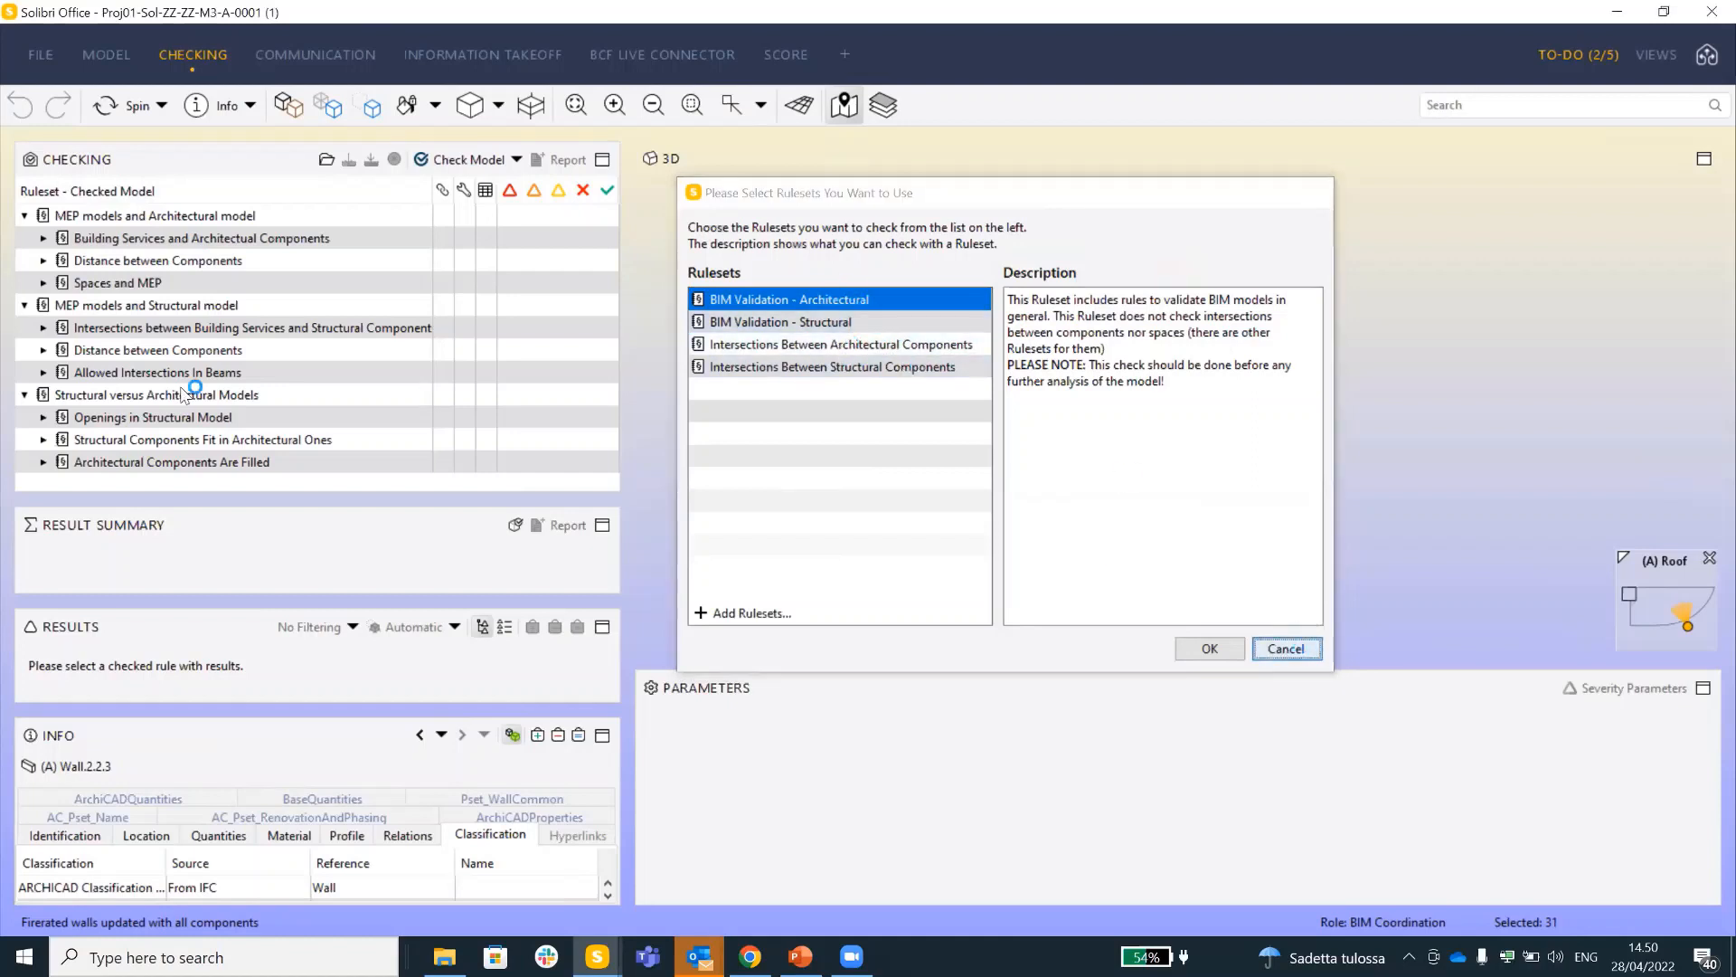
Collapse the Structural versus Architectural Models ruleset and show the whole building in the 3D view
click(25, 395)
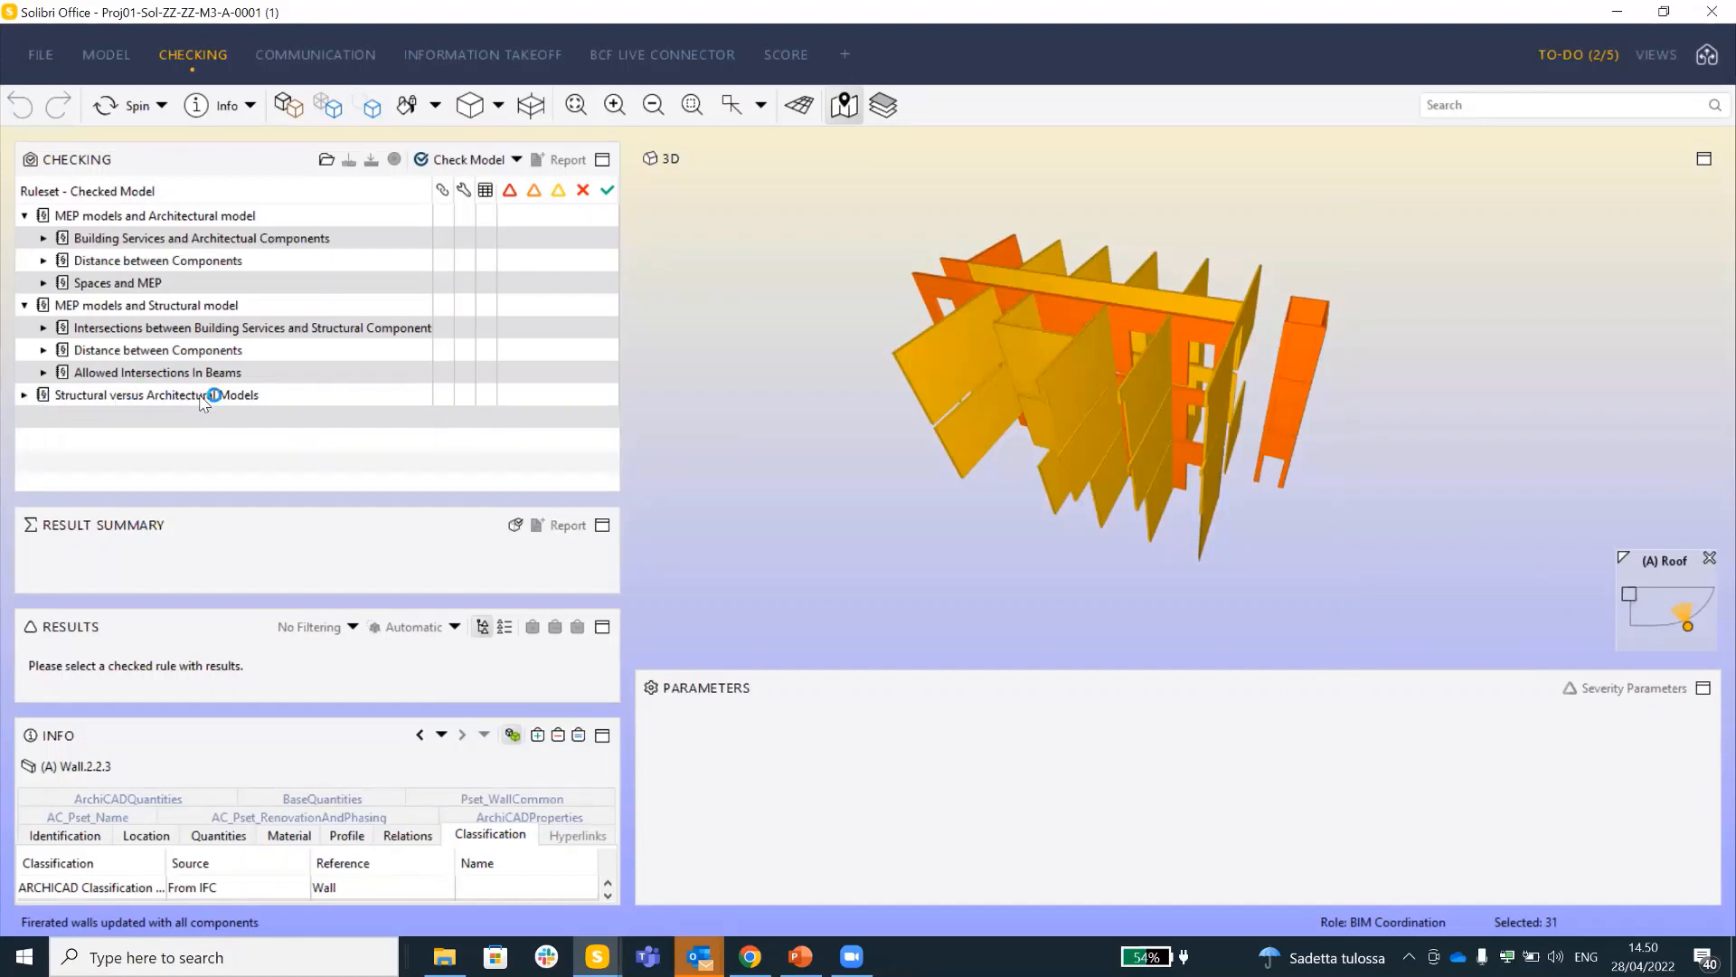
click(293, 106)
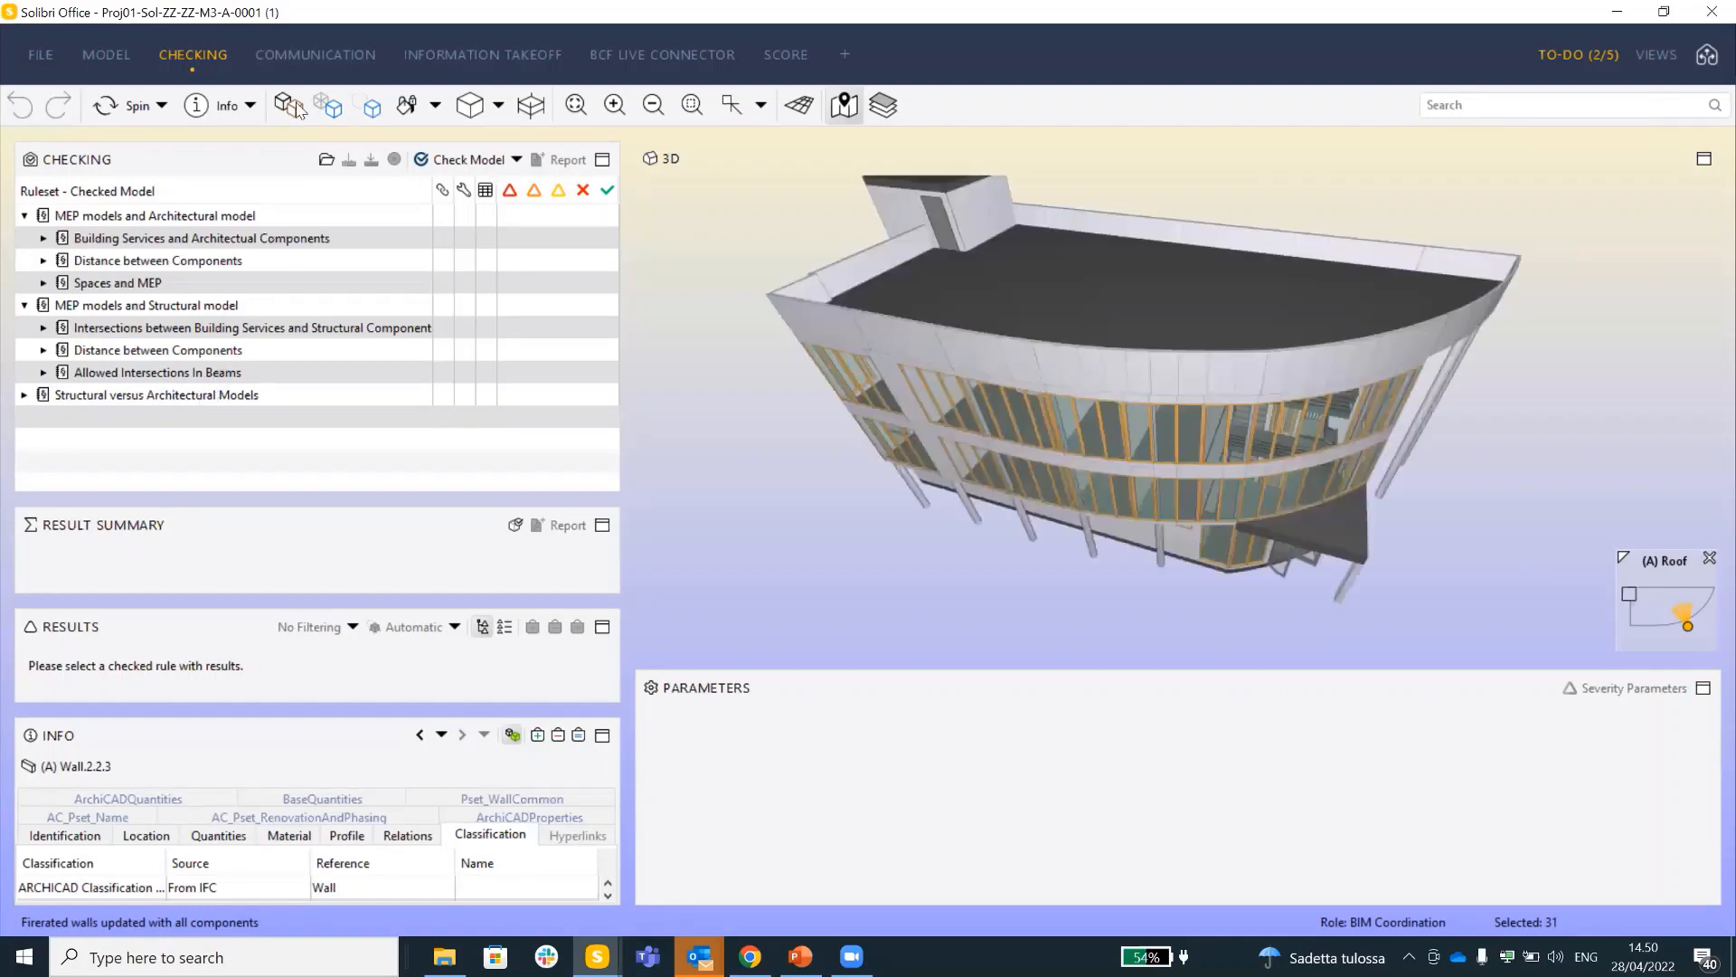
Disable the Structural versus Architectural Models and MEP models and Structural model rulesets, collapsing the MEP and structural one
right_click(165, 395)
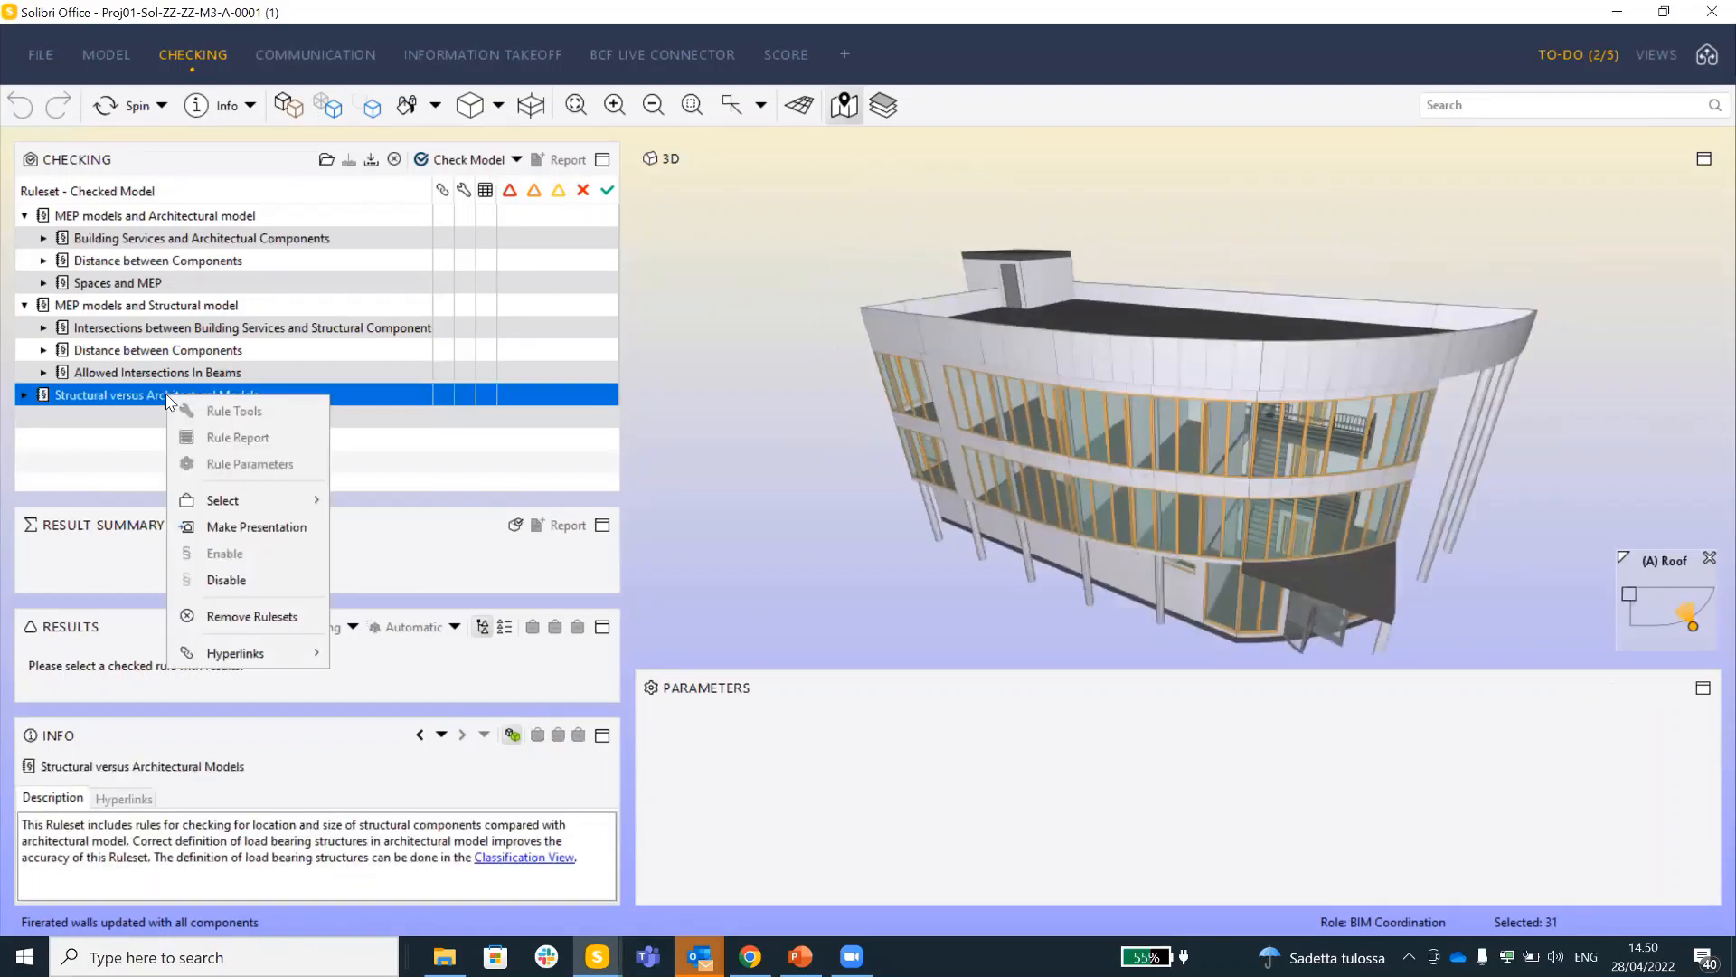
click(226, 579)
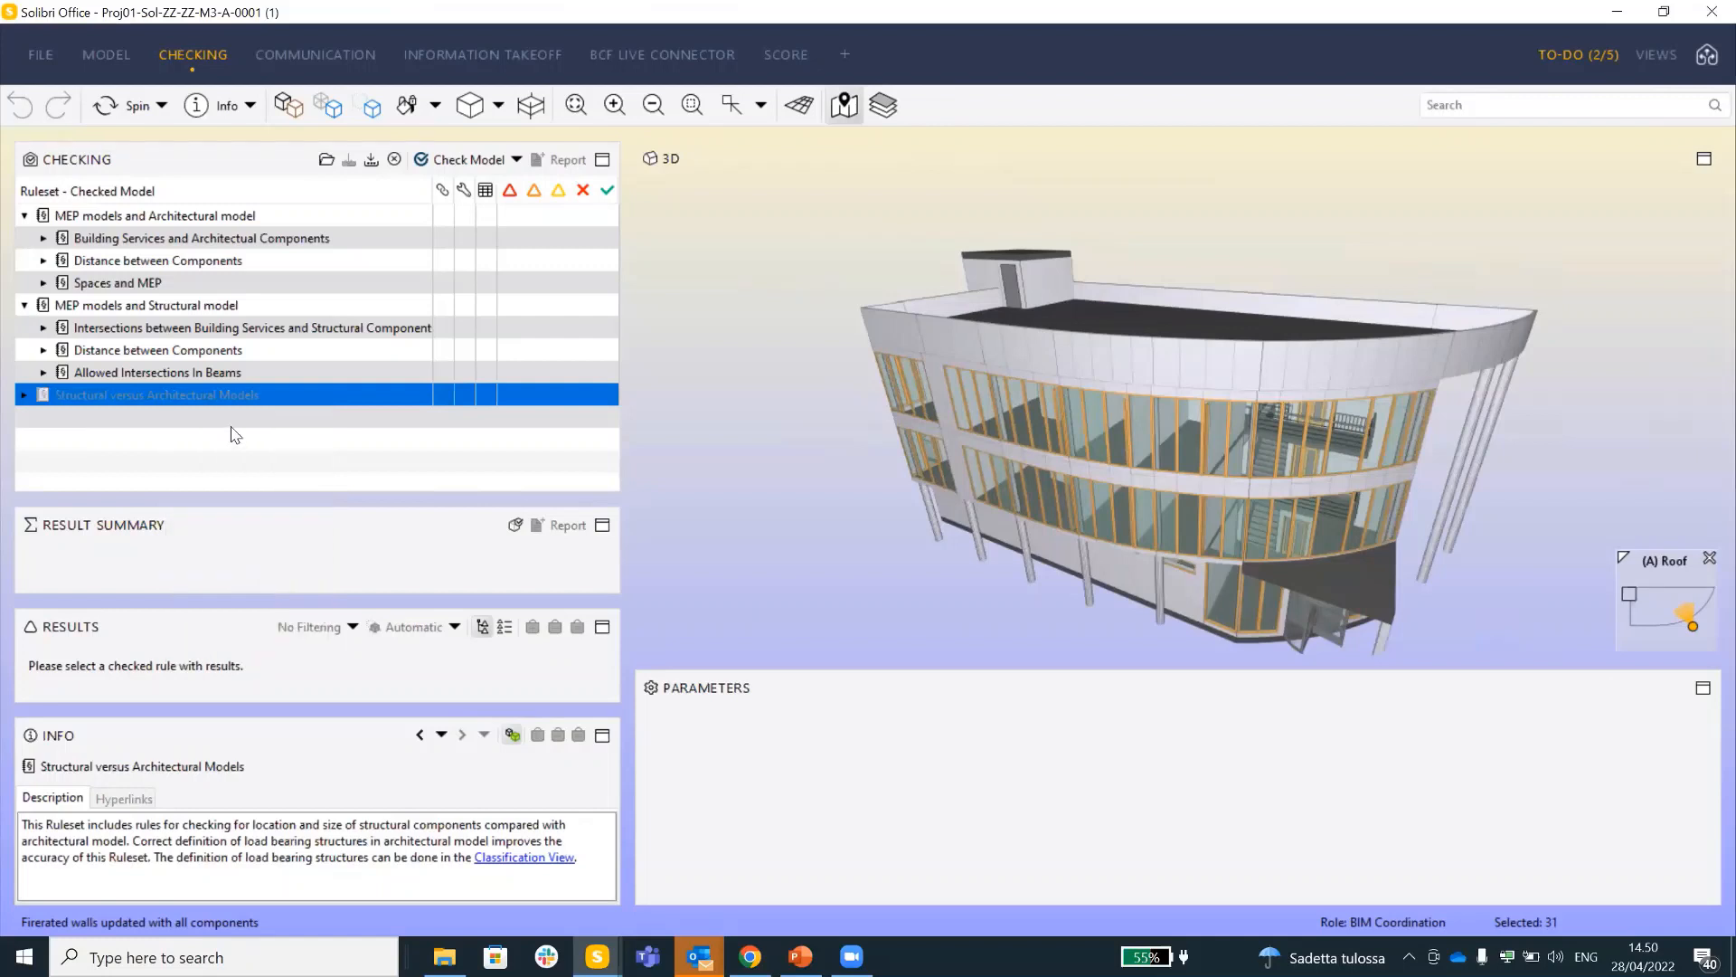
click(482, 161)
right_click(197, 308)
click(255, 492)
click(25, 307)
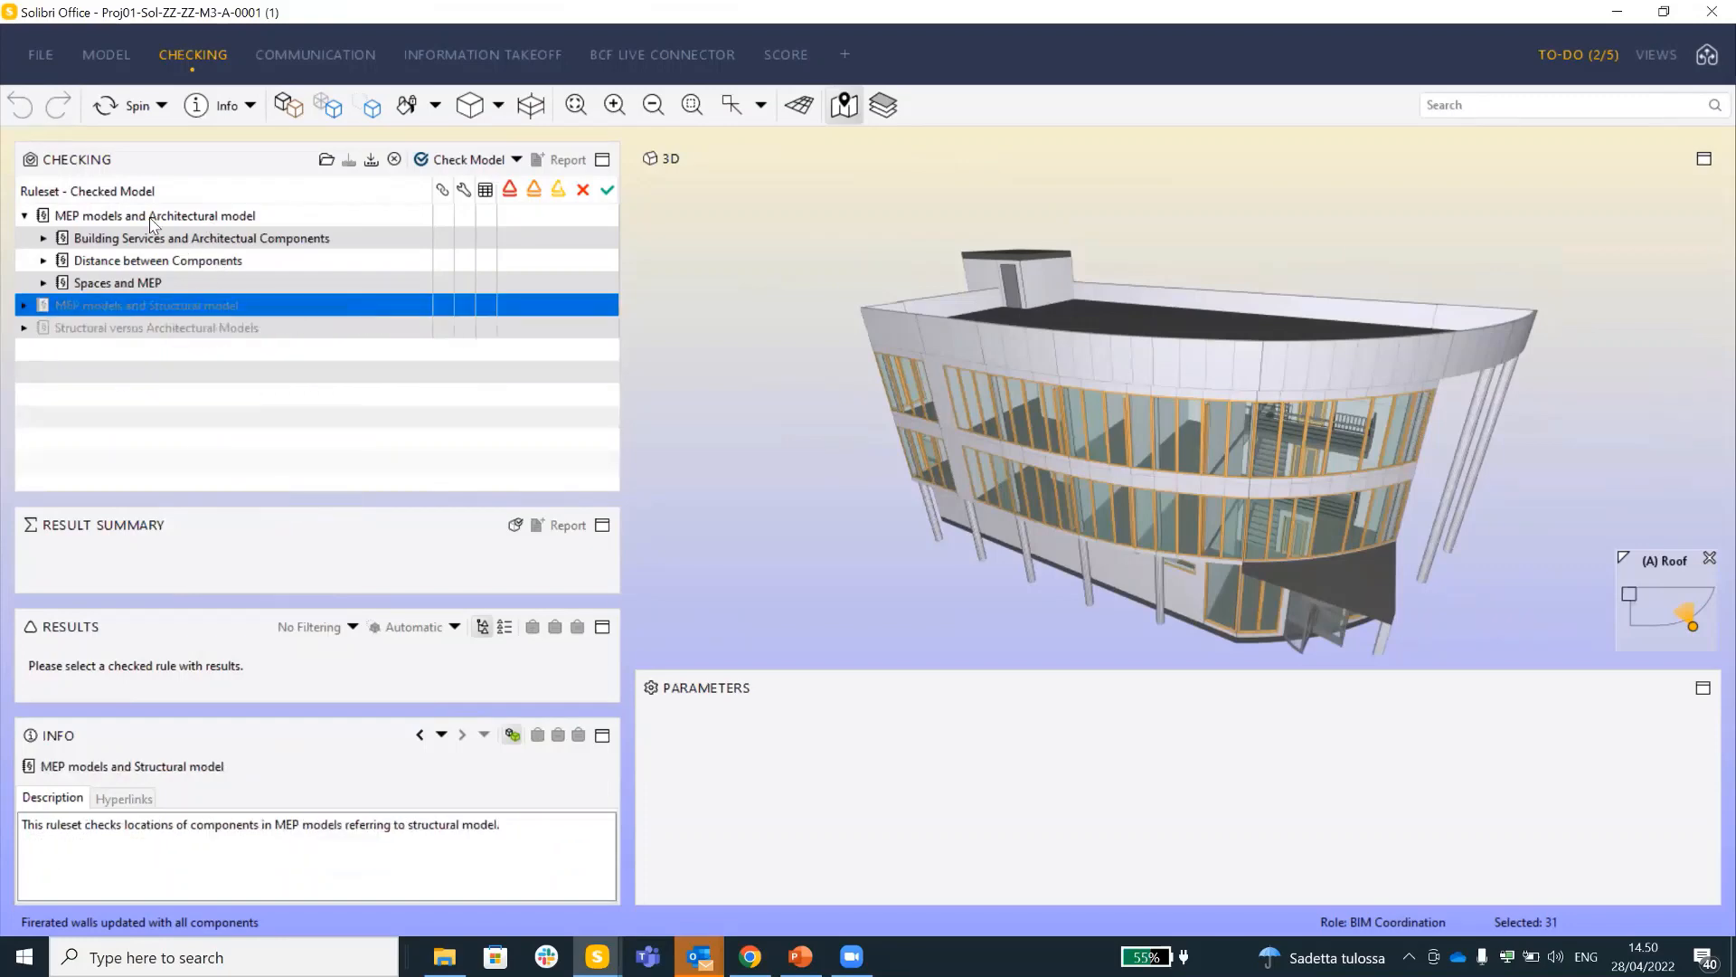
Check the model with the MEP models and Architectural model ruleset, proceeding despite the incomplete tasks
click(151, 218)
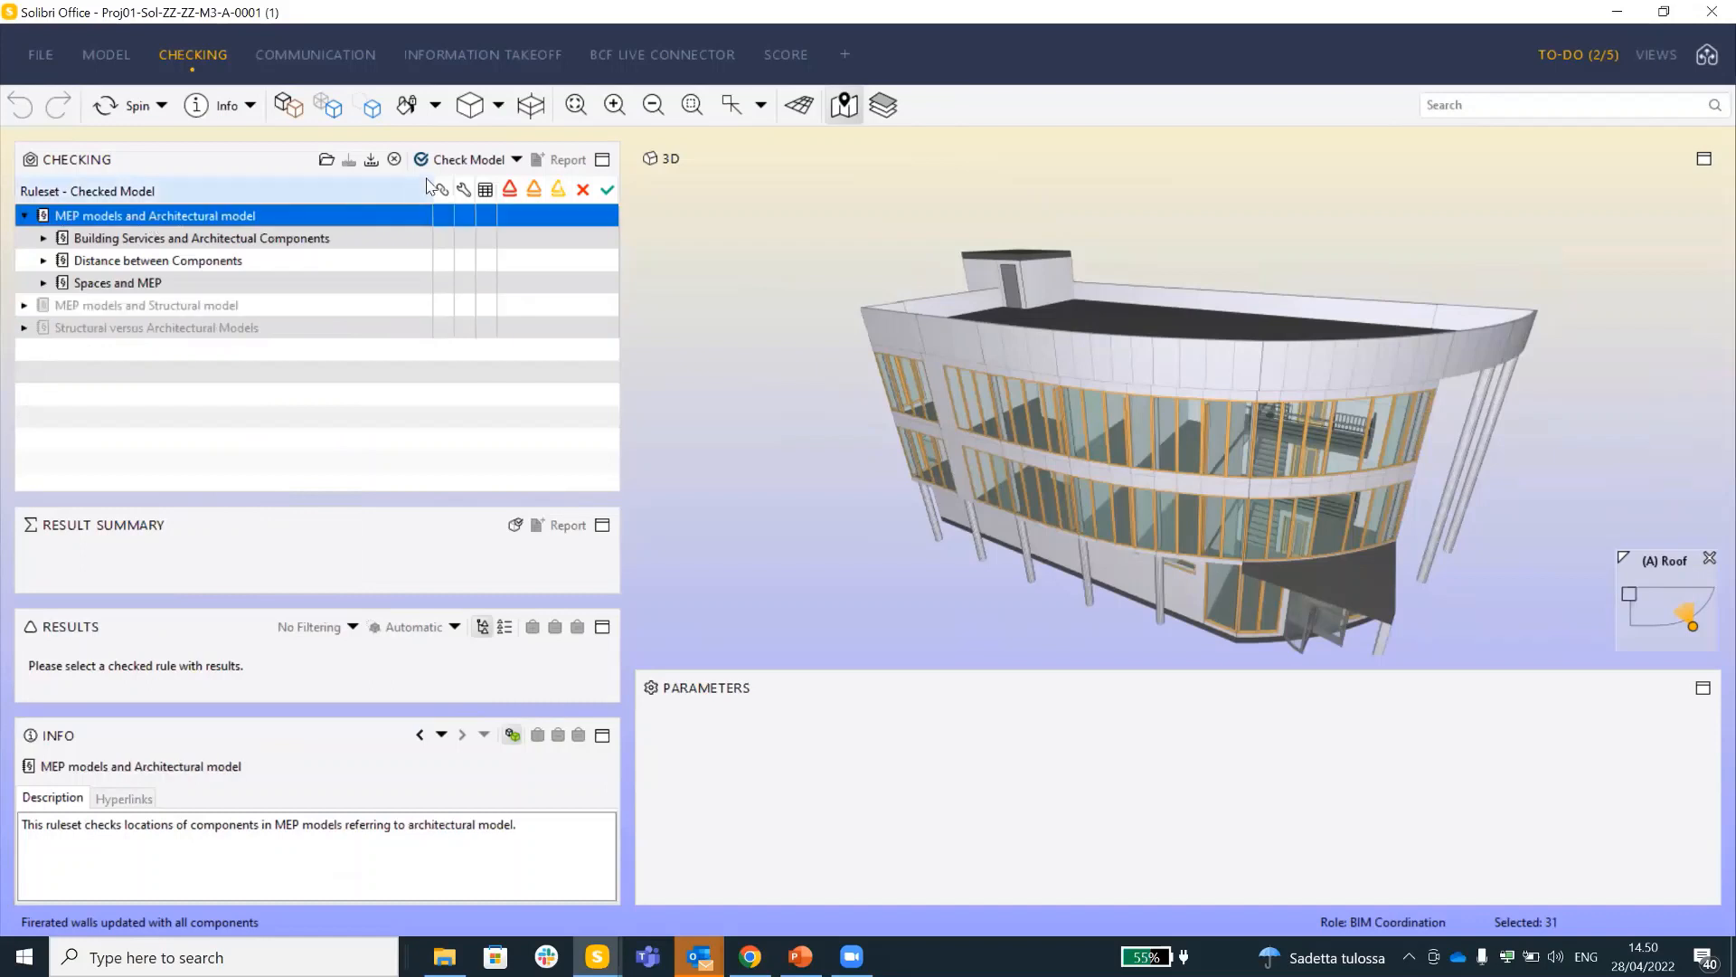
click(475, 161)
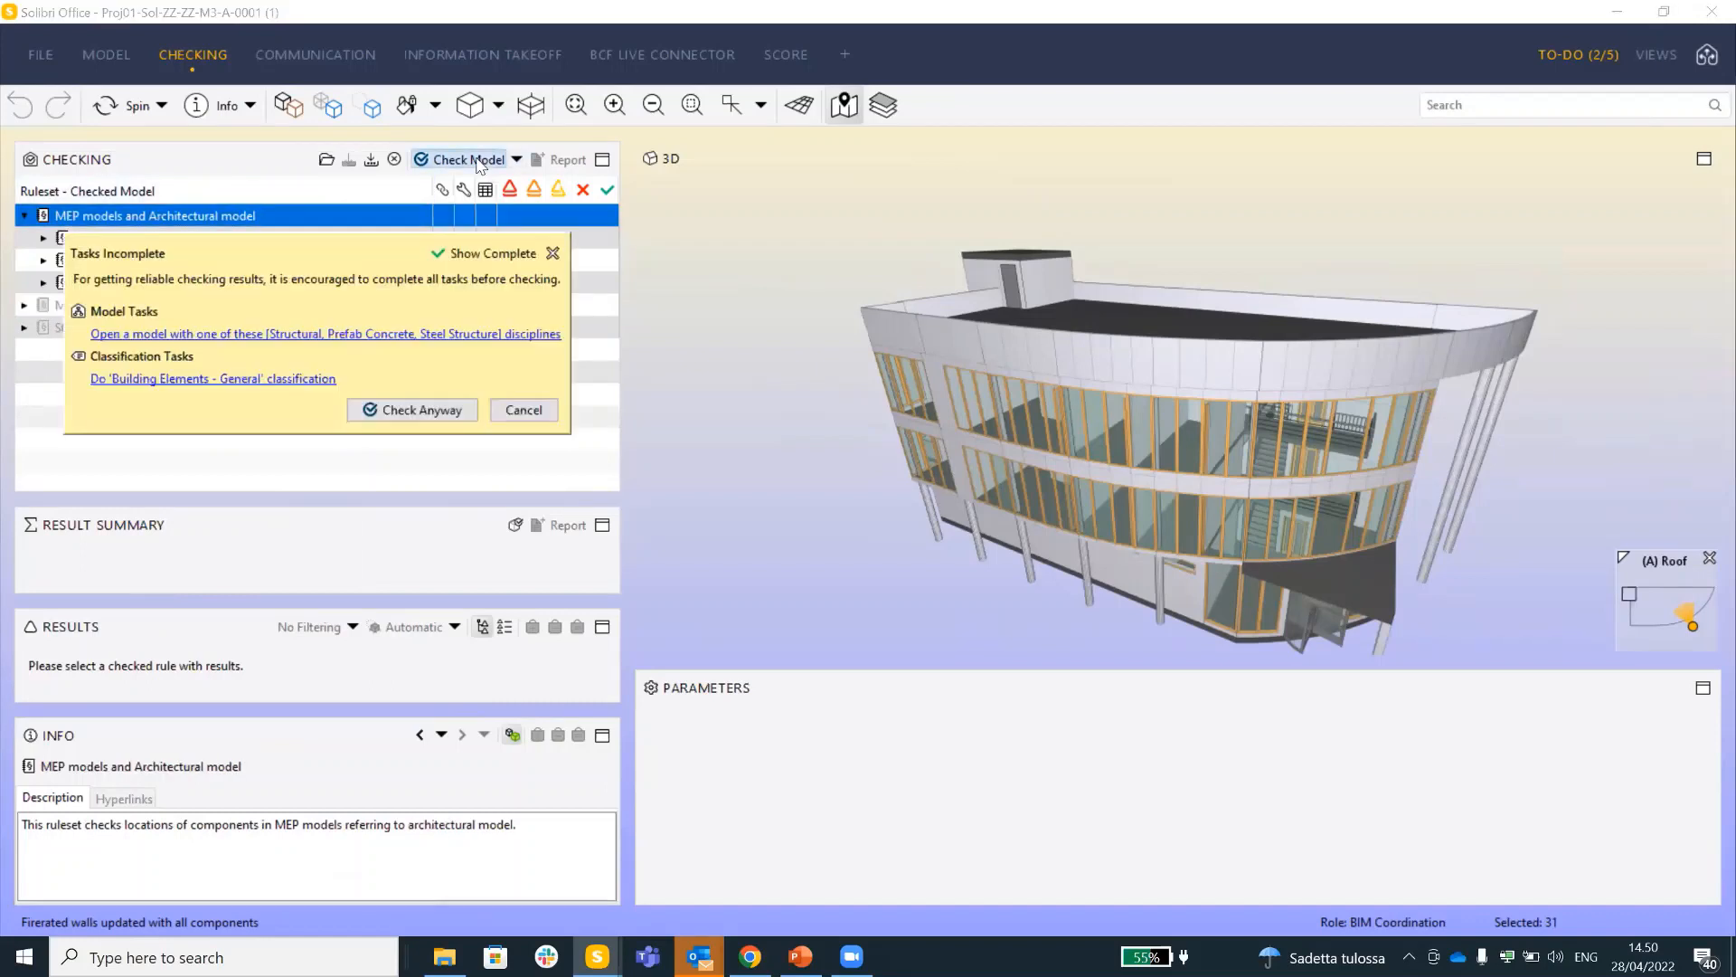
click(444, 411)
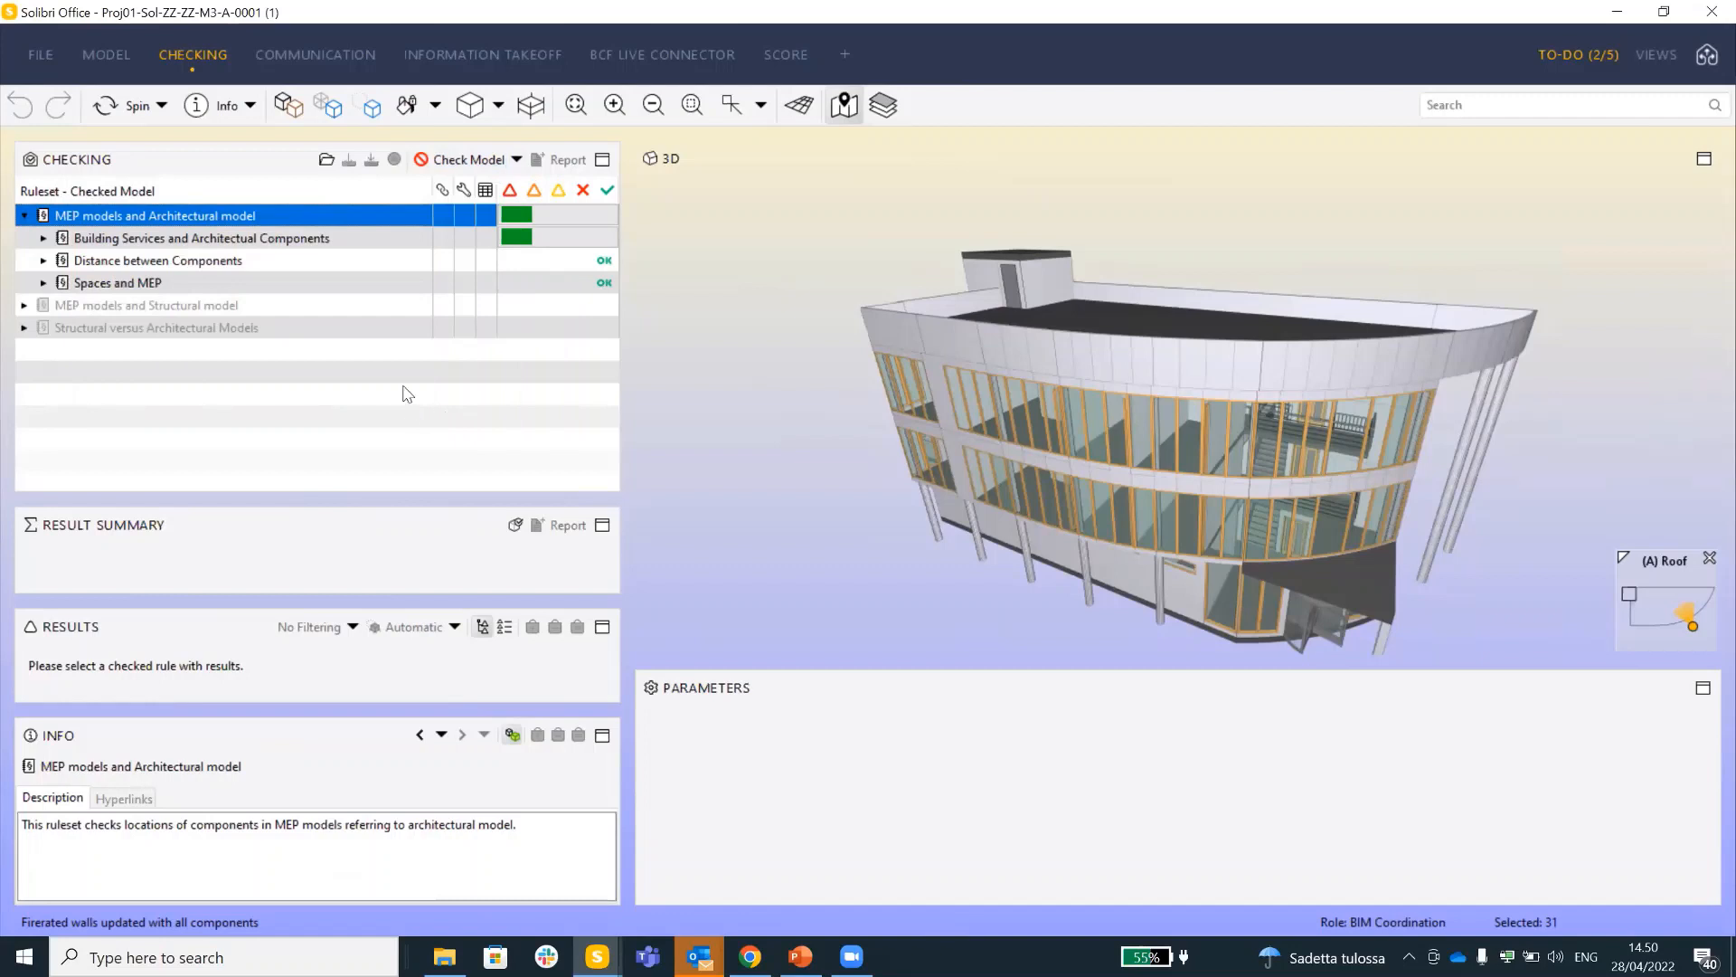
Select the Building Services and Architectural Components sub-ruleset and make the Result Summary view taller
double_click(168, 239)
double_click(169, 239)
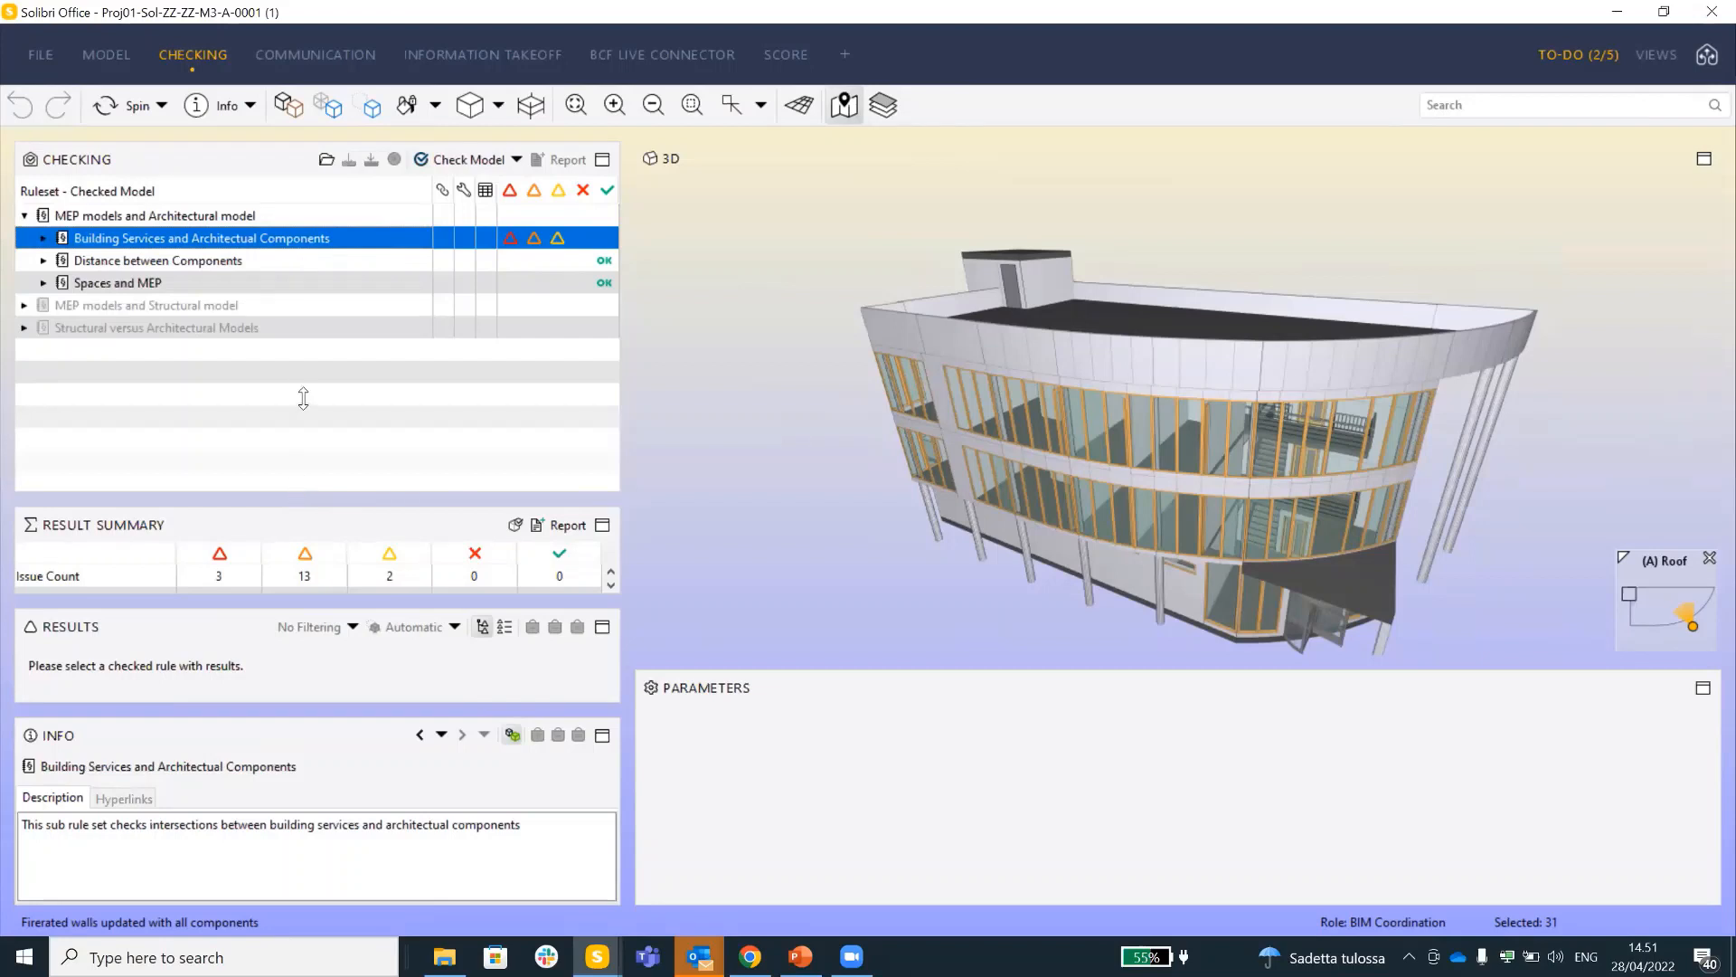
drag(303, 397, 303, 404)
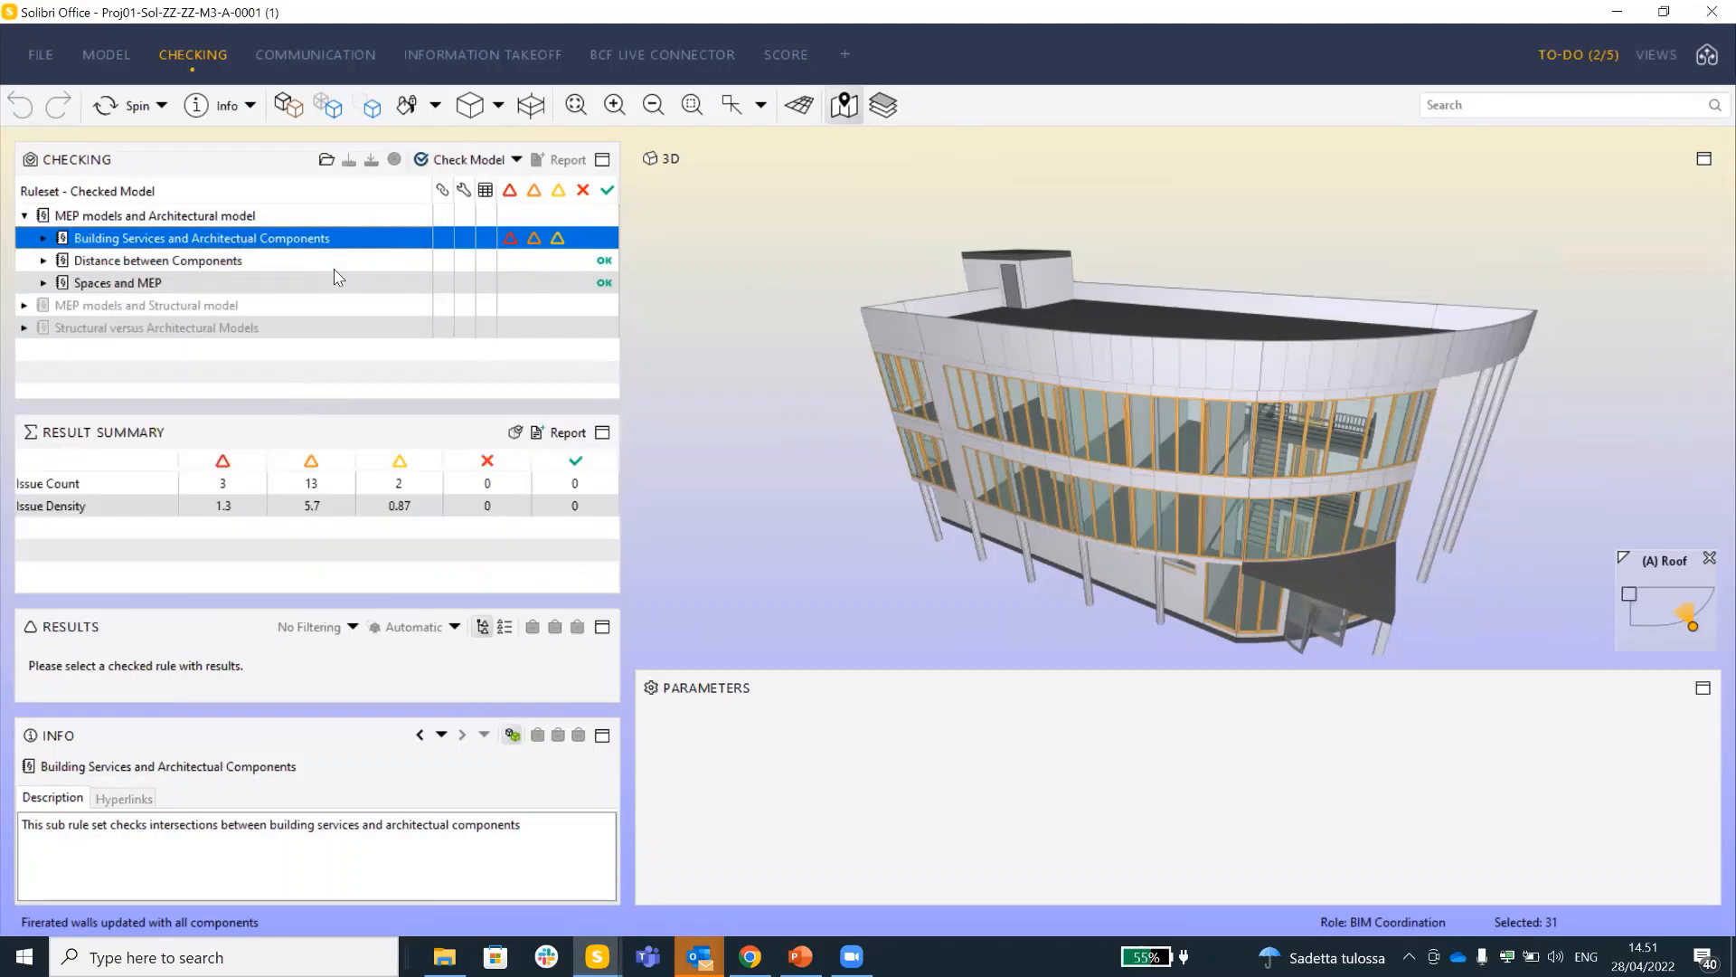
Review the result summaries of the MEP models and Architectural model ruleset and its Distance between Components and Spaces and MEP sub-rulesets
click(24, 216)
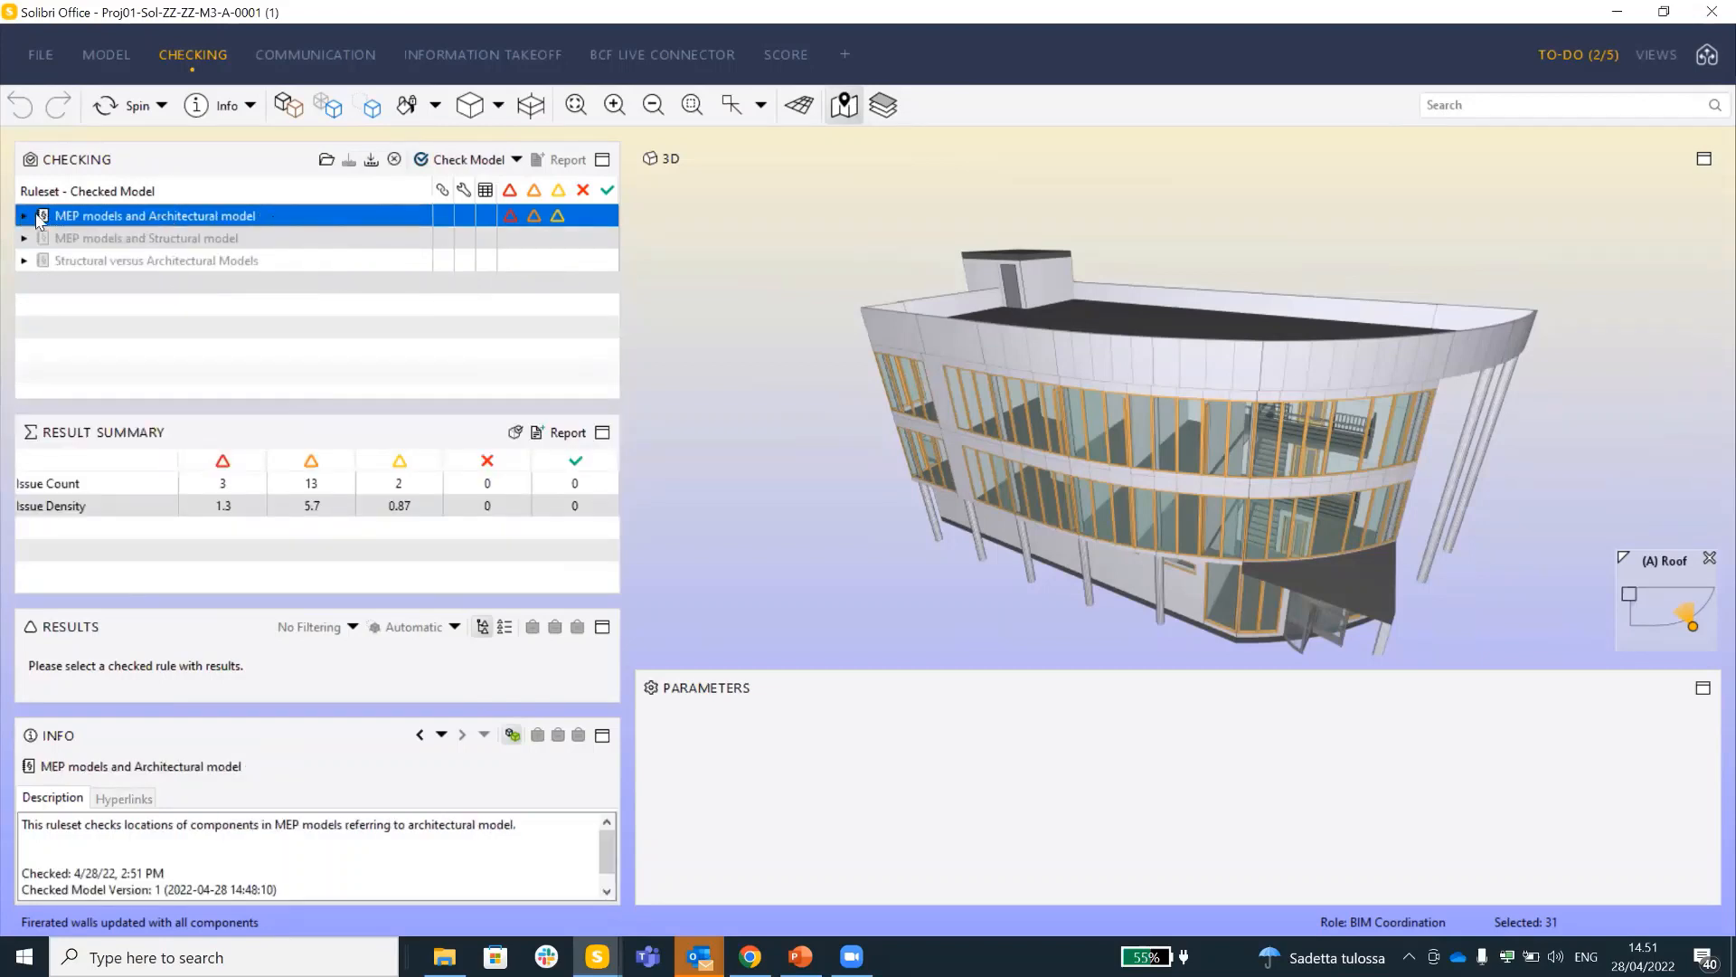
click(140, 239)
click(126, 216)
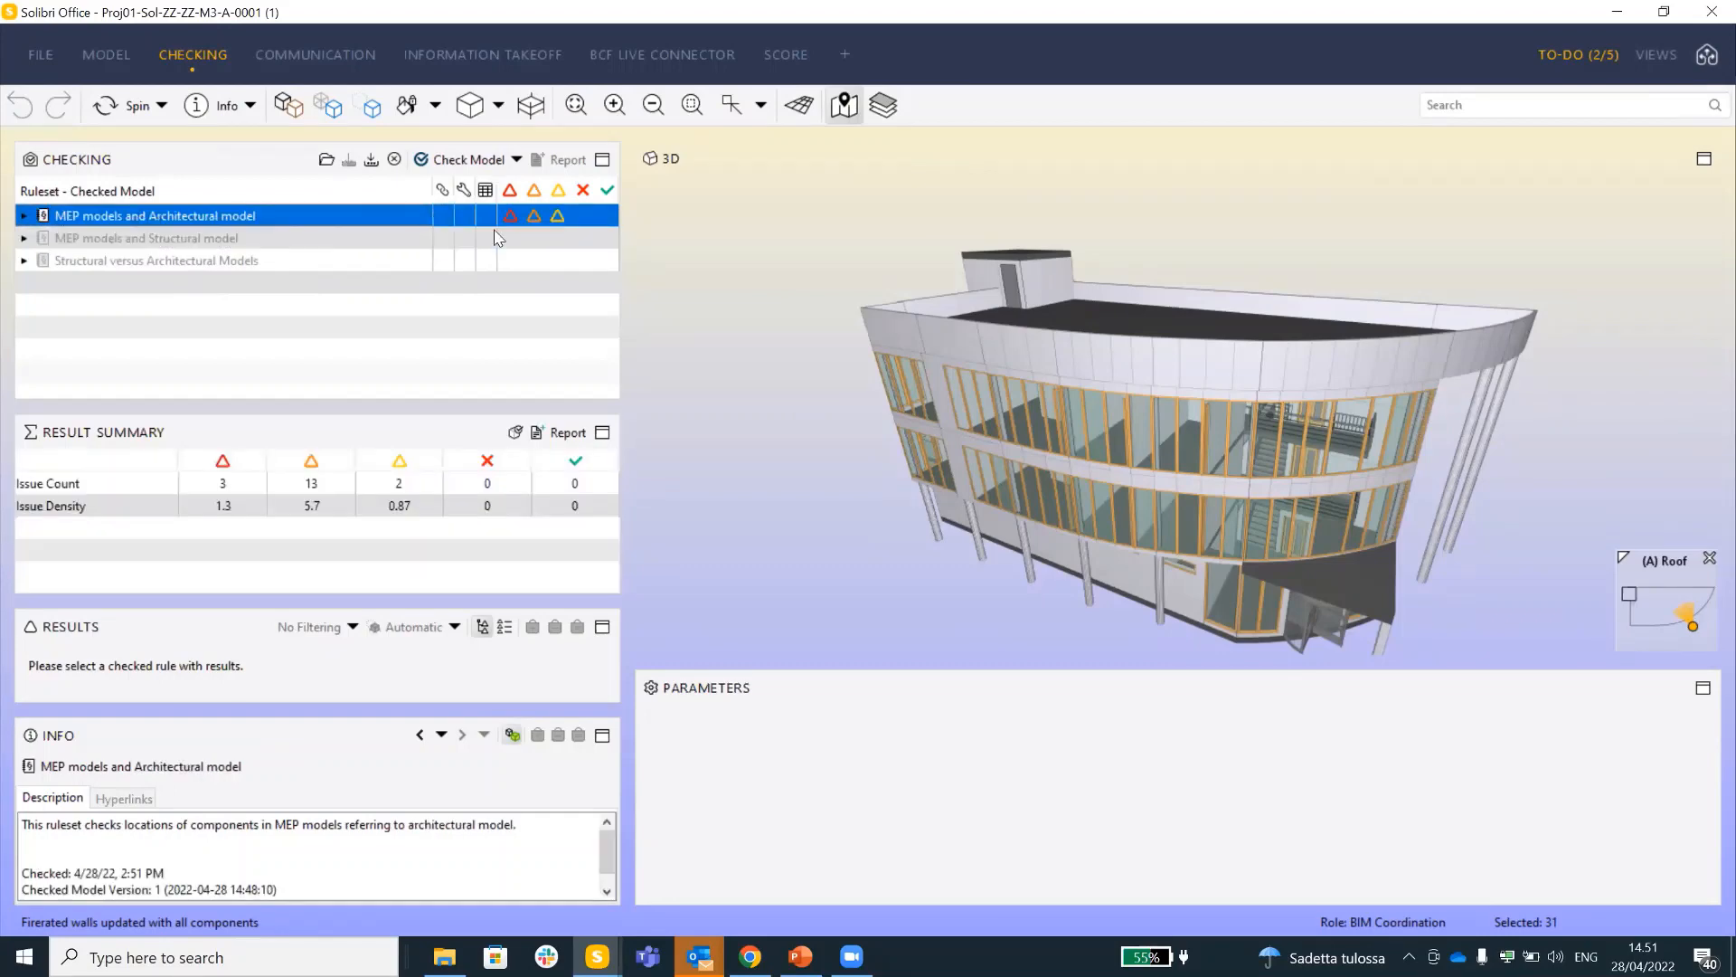
click(24, 216)
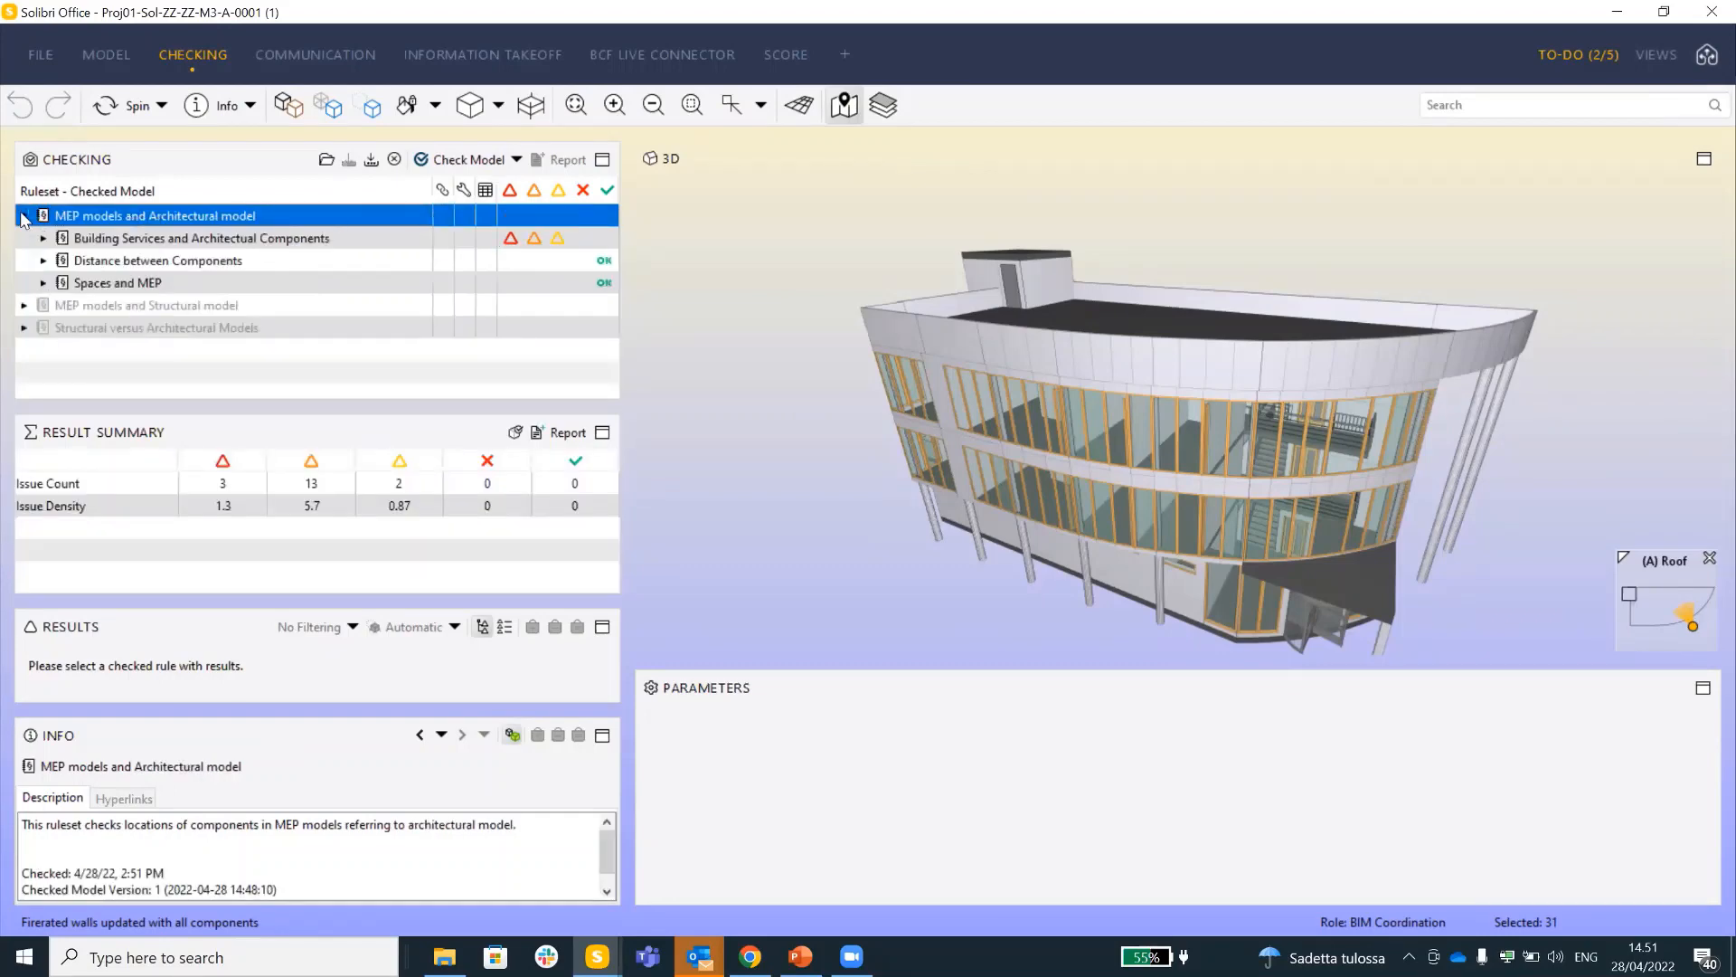
click(140, 262)
click(140, 286)
click(596, 260)
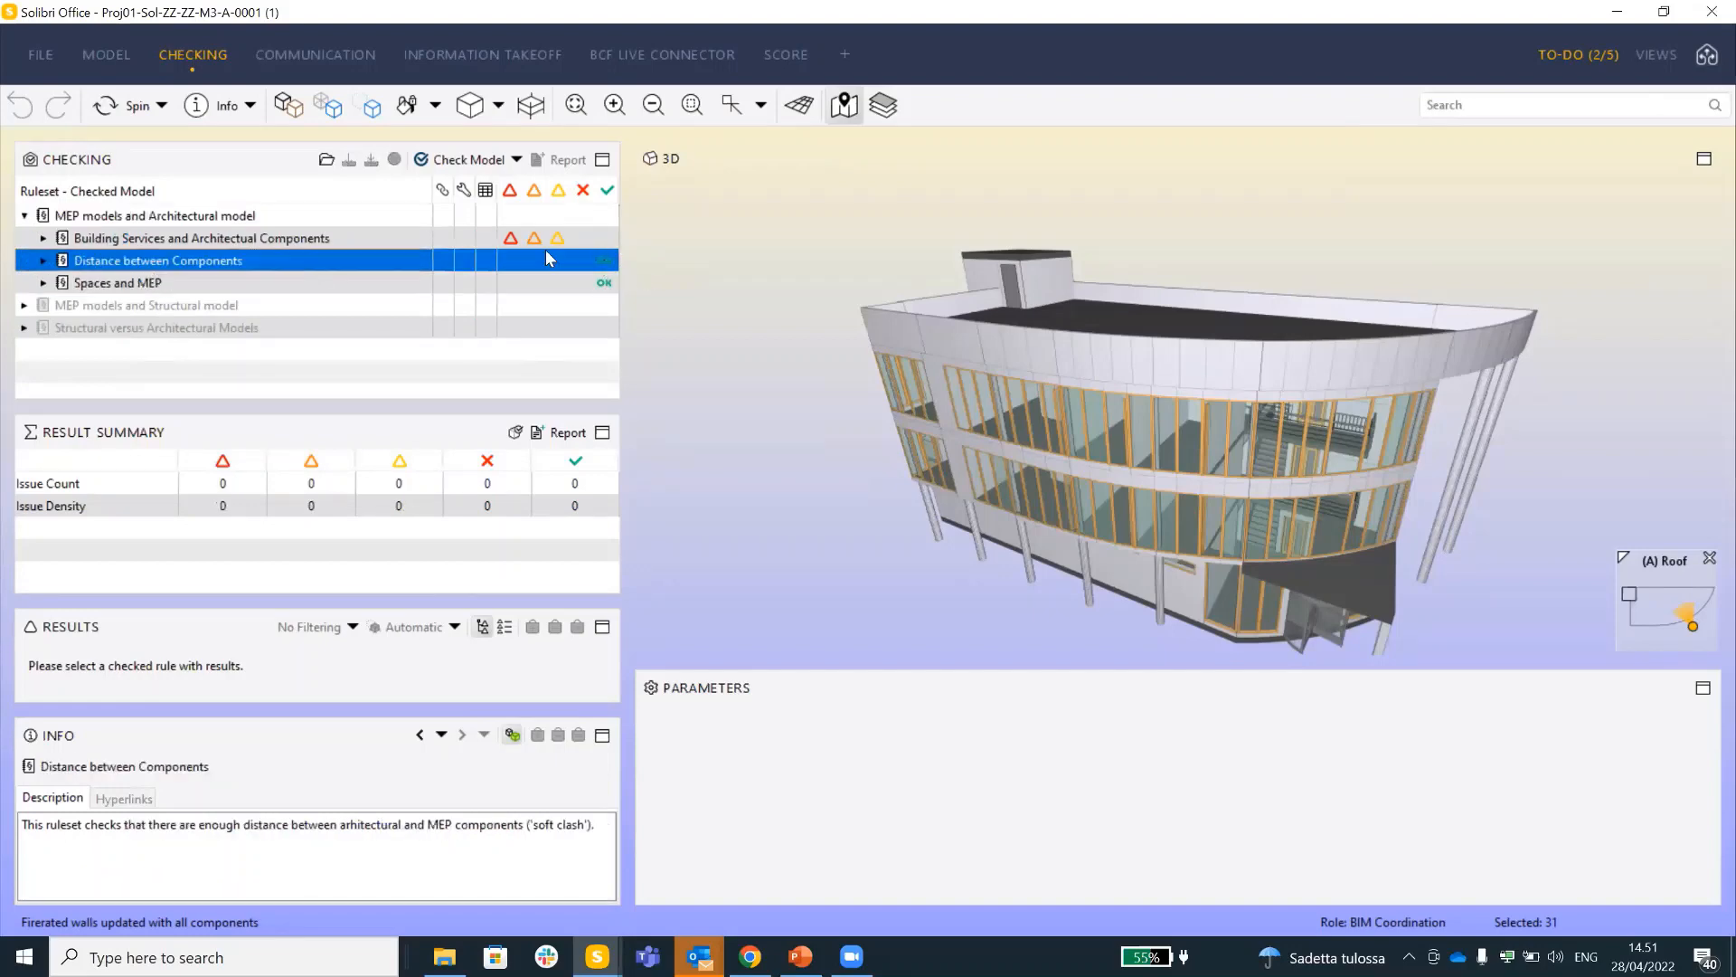
Expand the Building Services and Architectural Components sub-ruleset and open the results of the Building Services and Other Construction Components rule
click(192, 237)
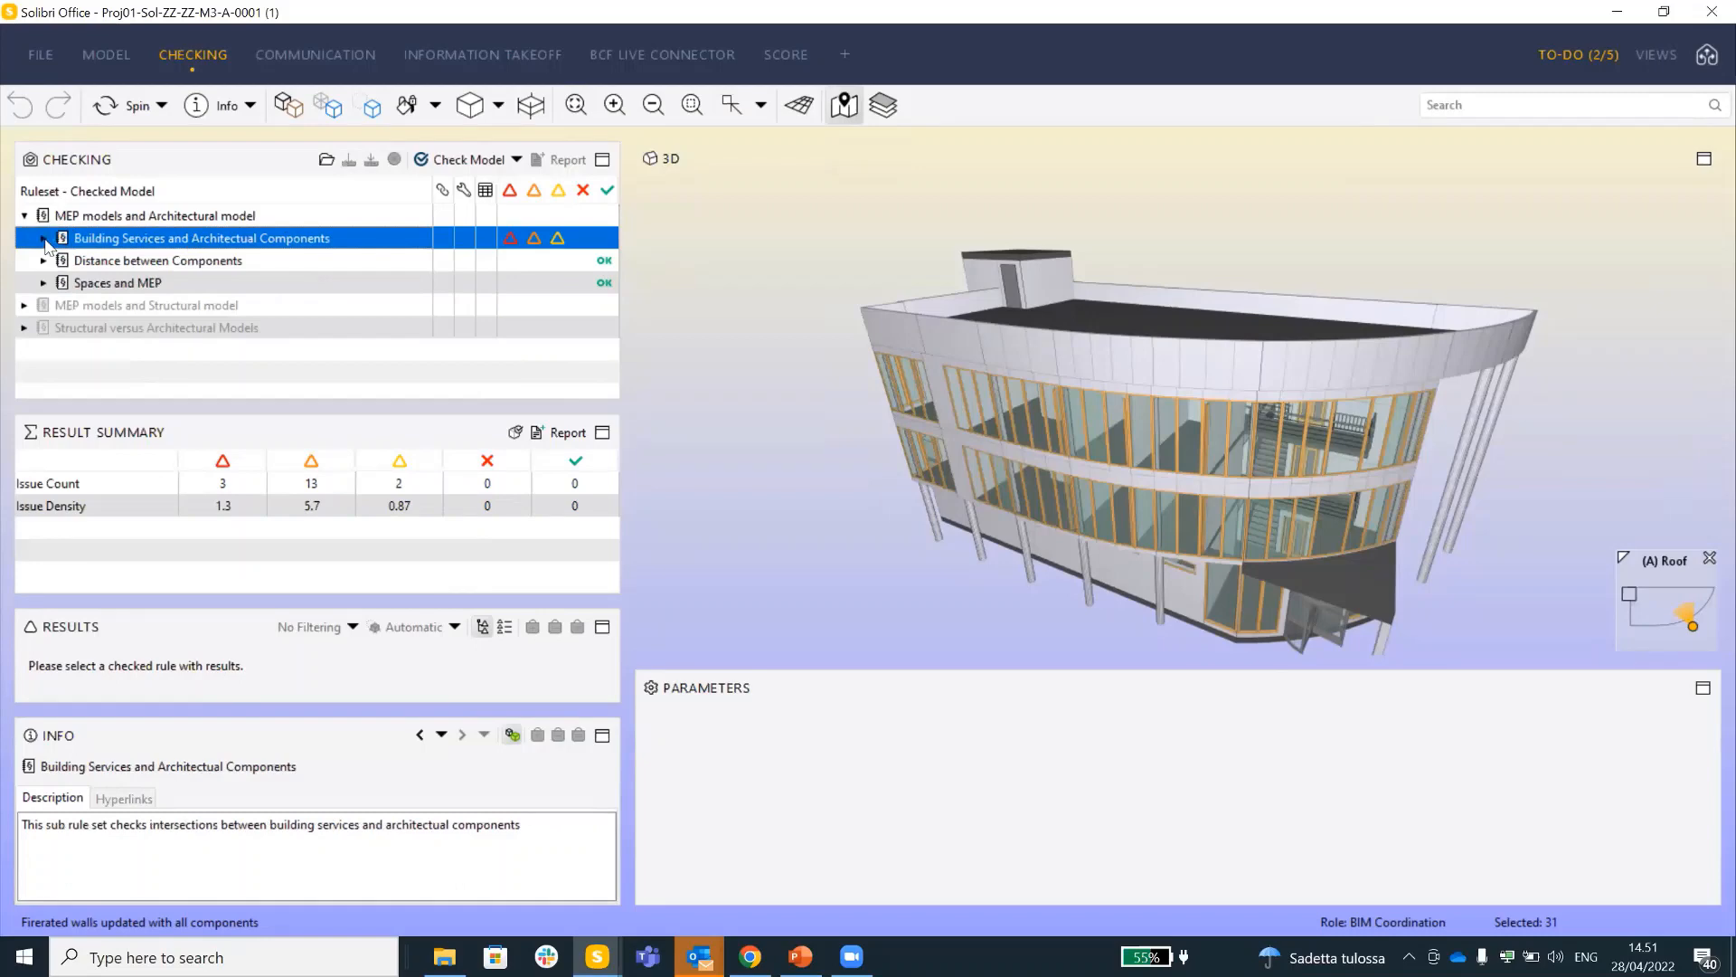
click(43, 238)
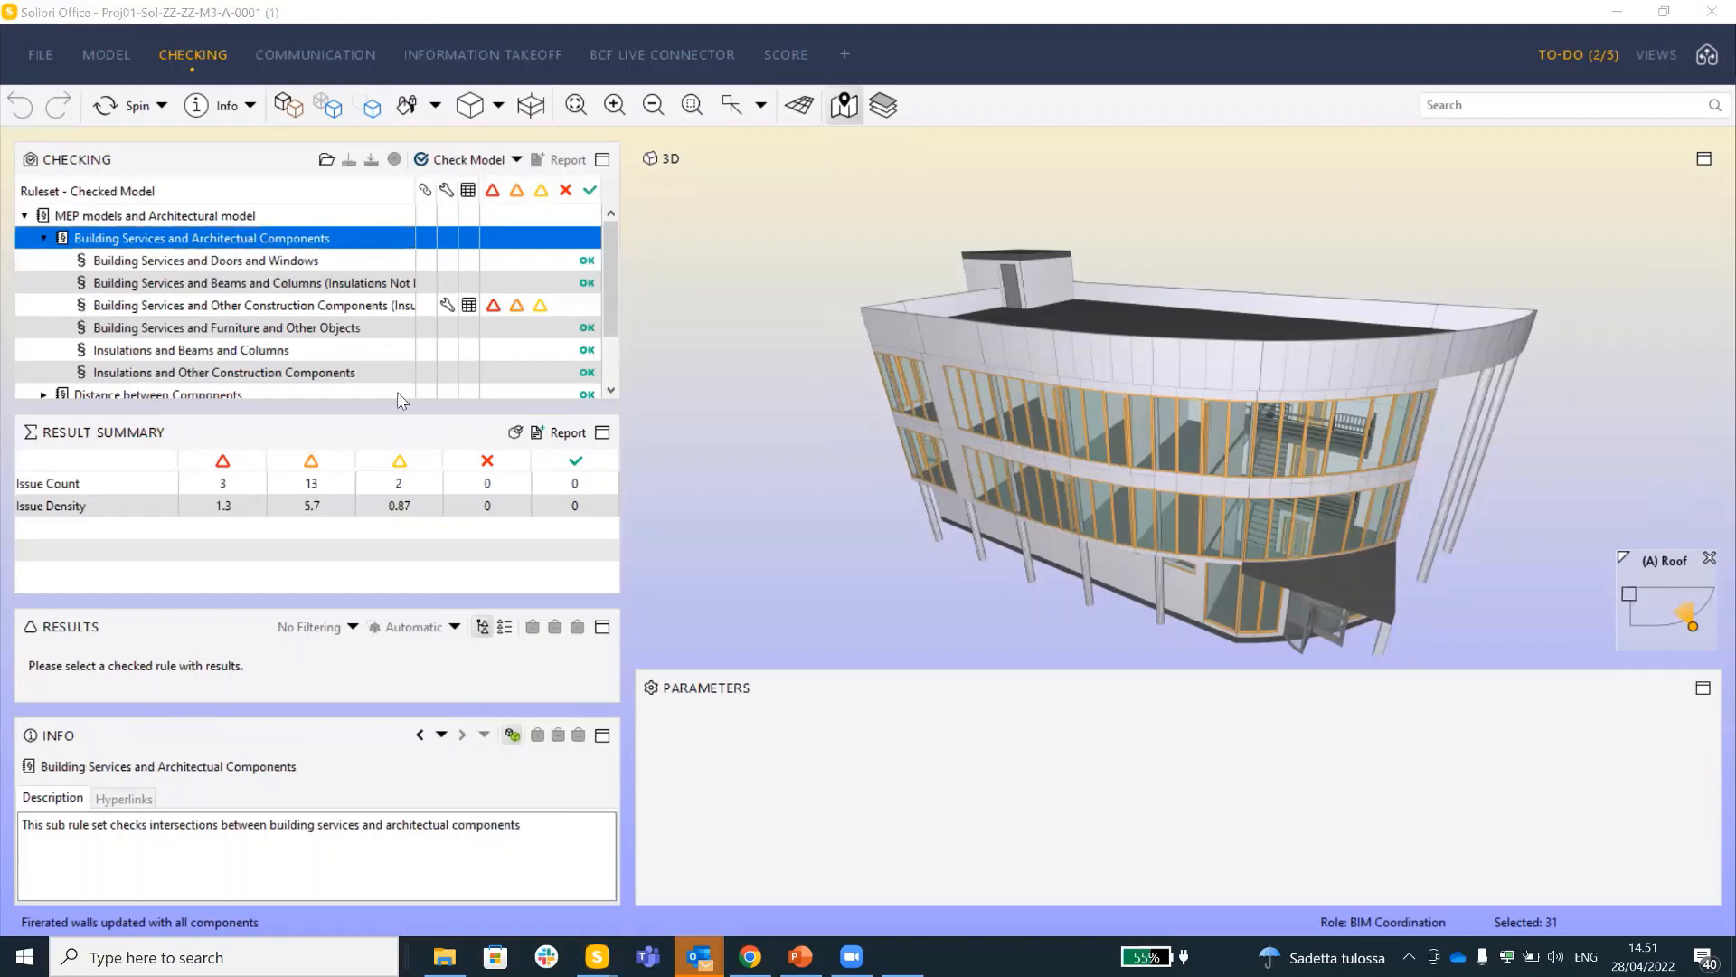
drag(398, 413, 398, 441)
scroll(406, 323, down, 2)
scroll(405, 323, up, 2)
click(376, 310)
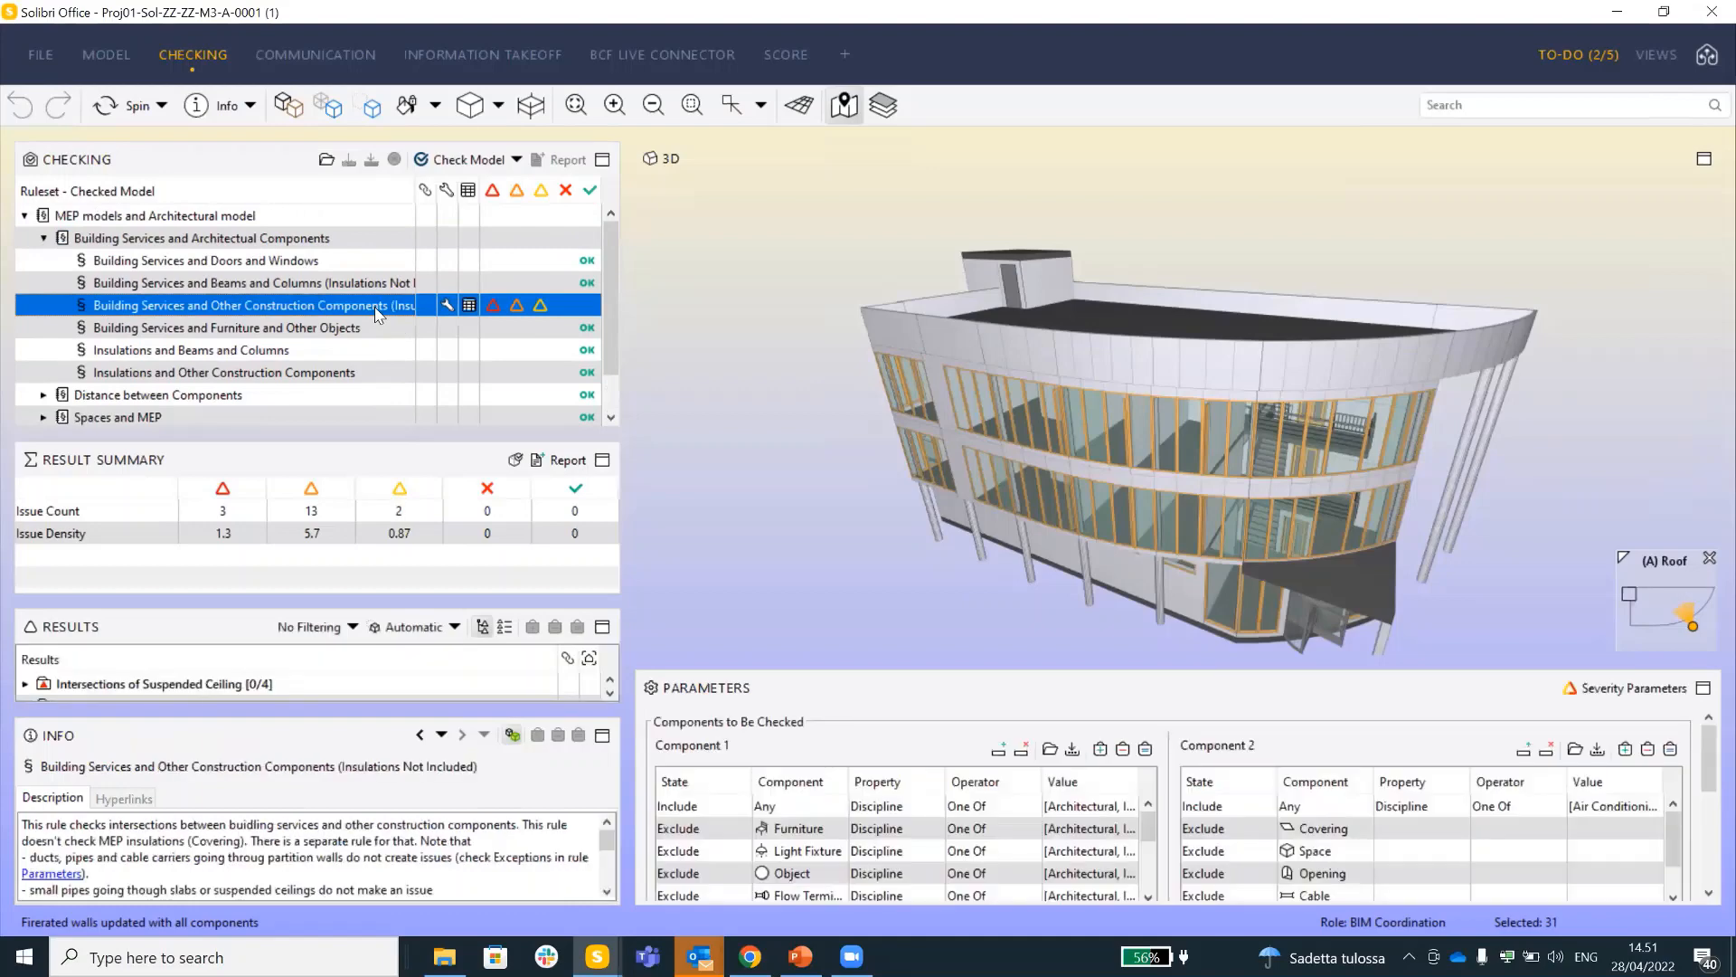
Look at the Building Services and Beams and Columns rule, and shrink the Checking and Result Summary views
drag(380, 432, 381, 390)
click(337, 282)
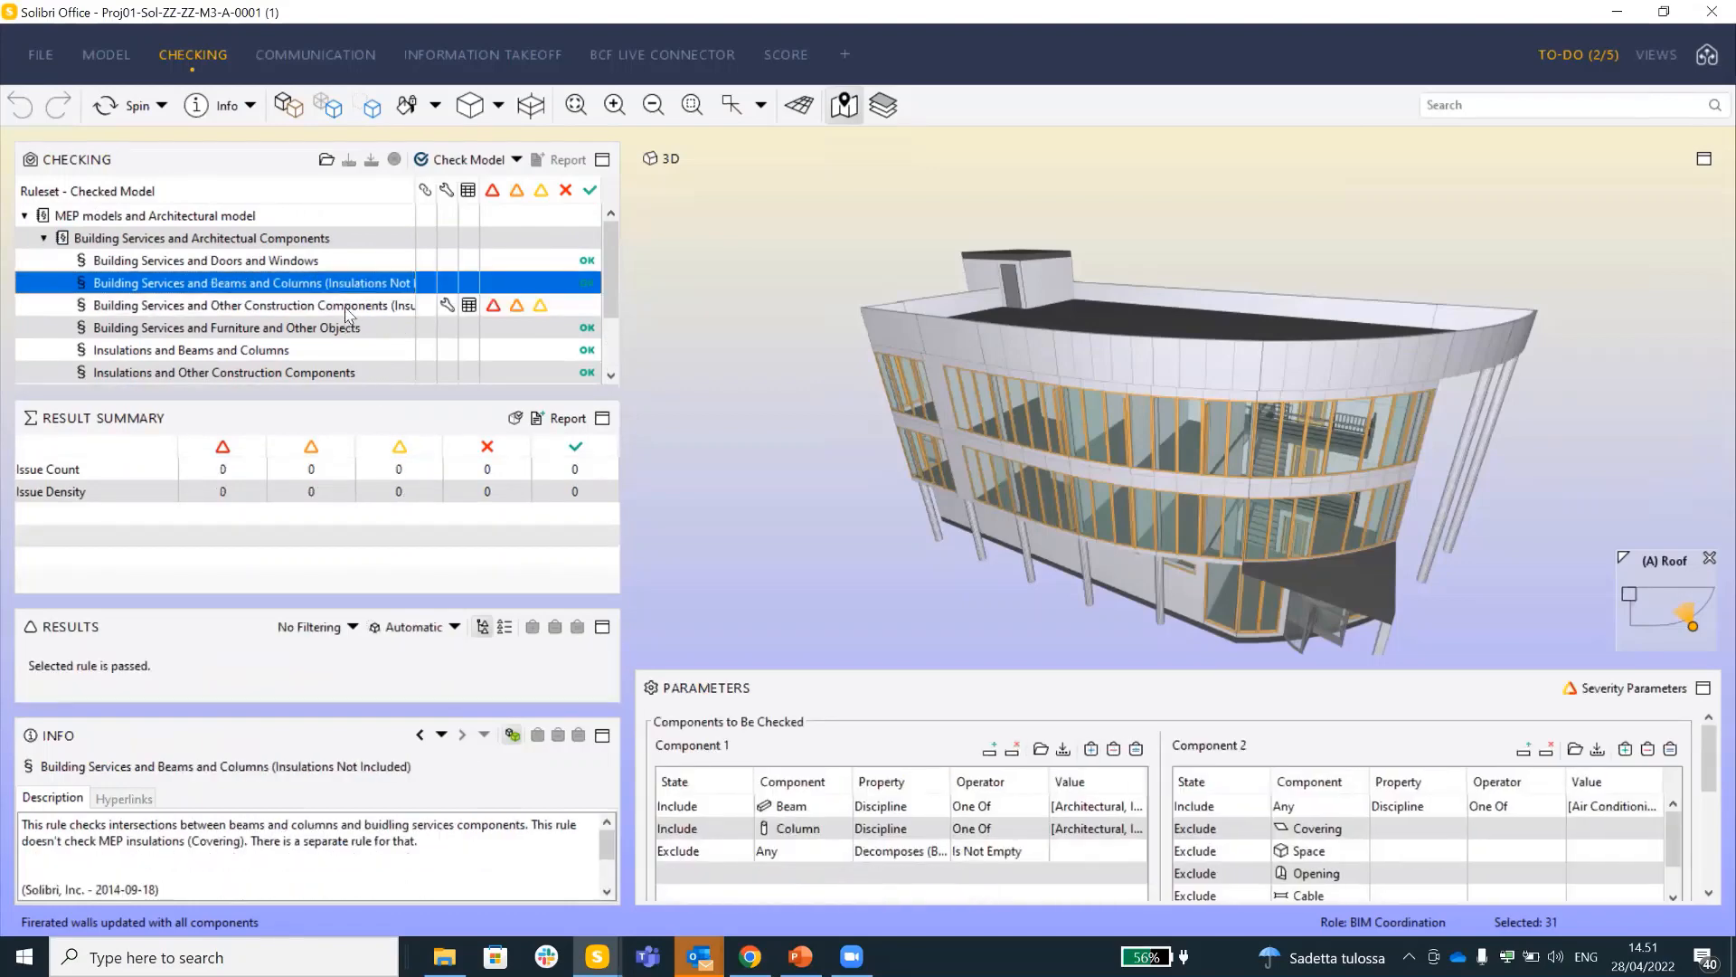
drag(342, 600, 345, 557)
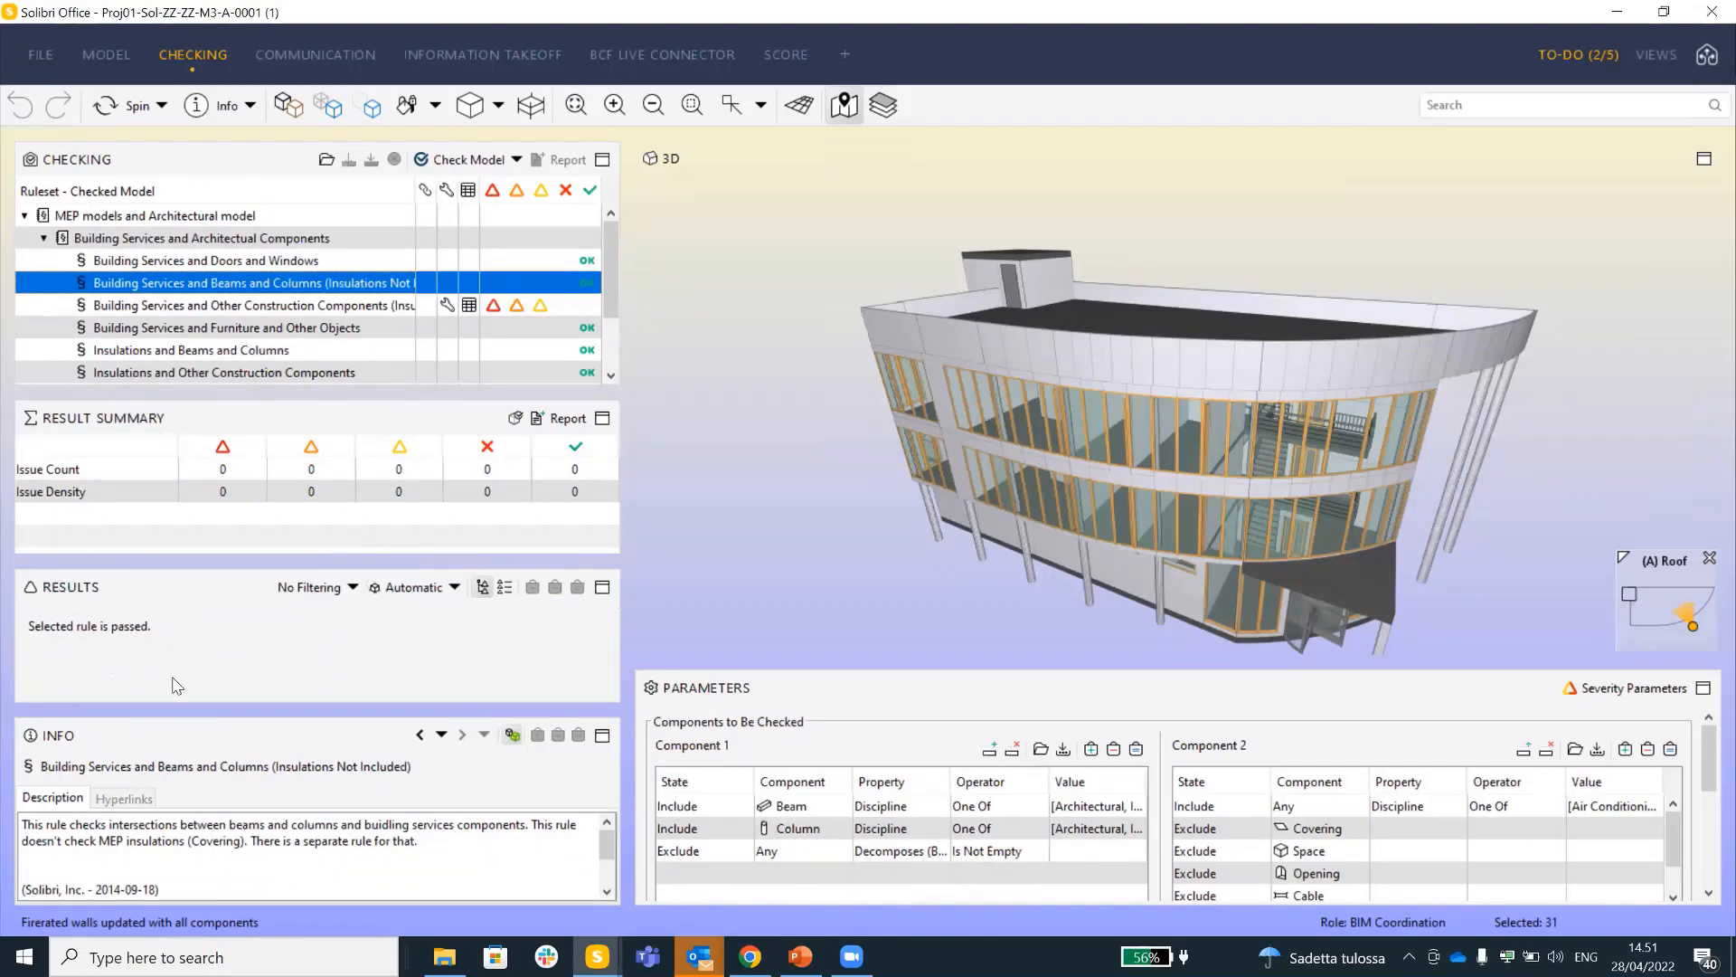
Show the Building Services and Other Construction Components results, giving the Results view more height and closing the Parameters view
click(389, 308)
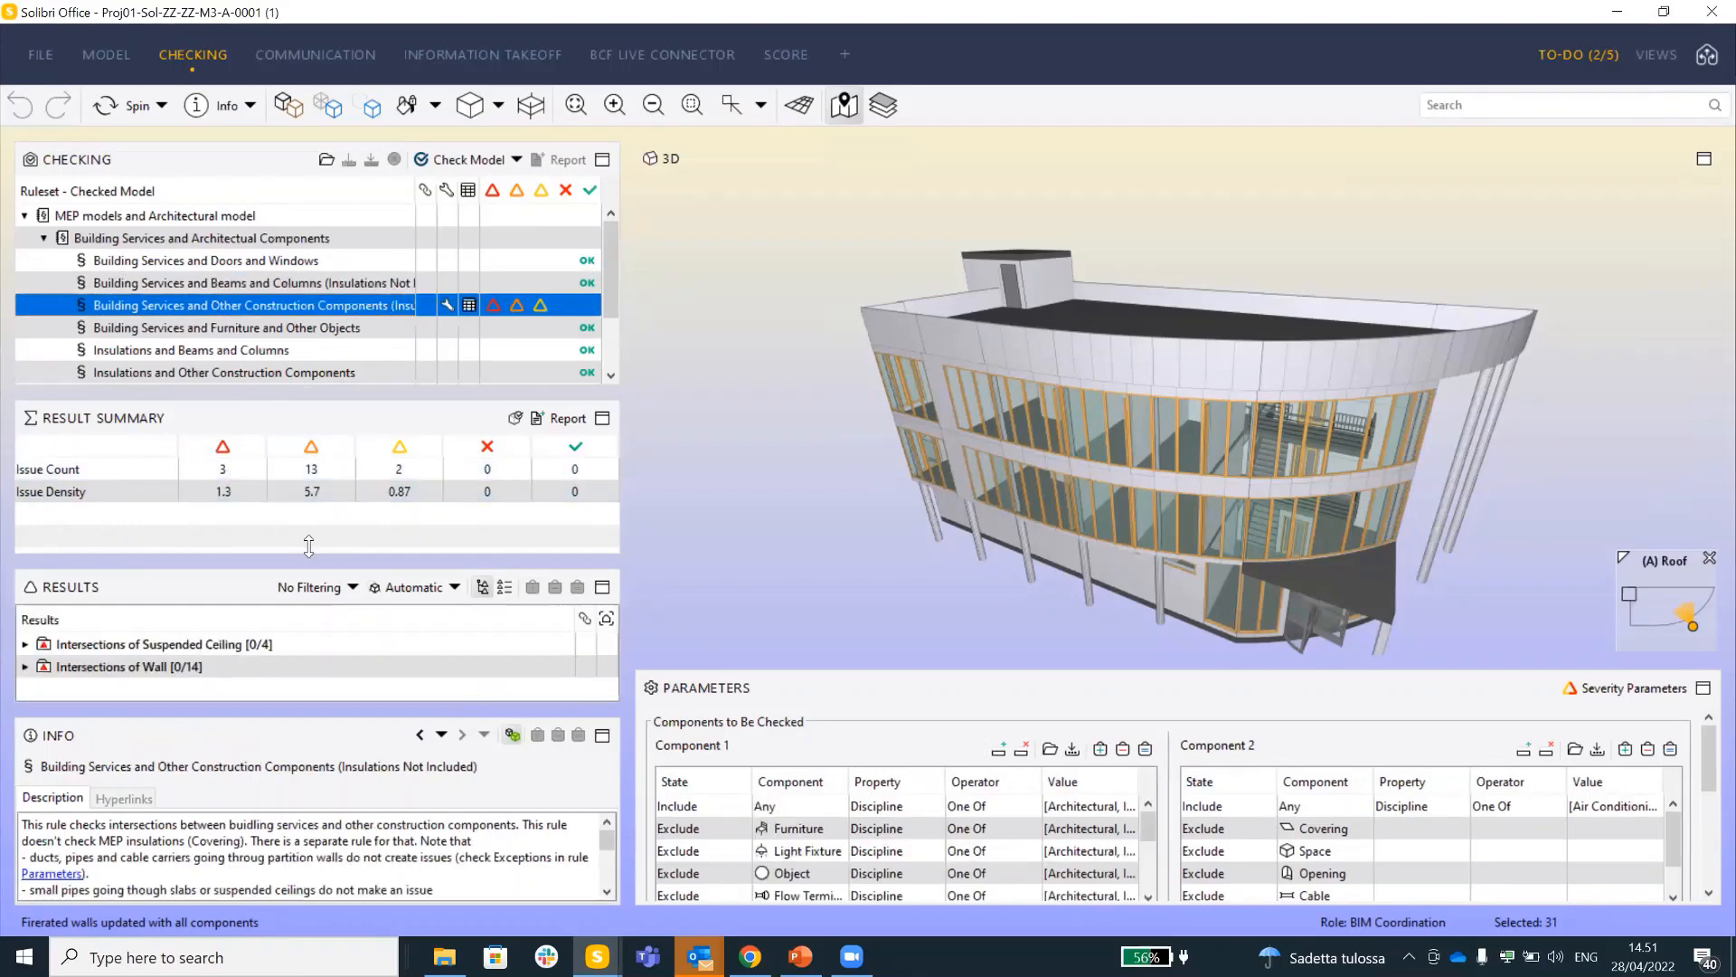
drag(314, 554, 314, 522)
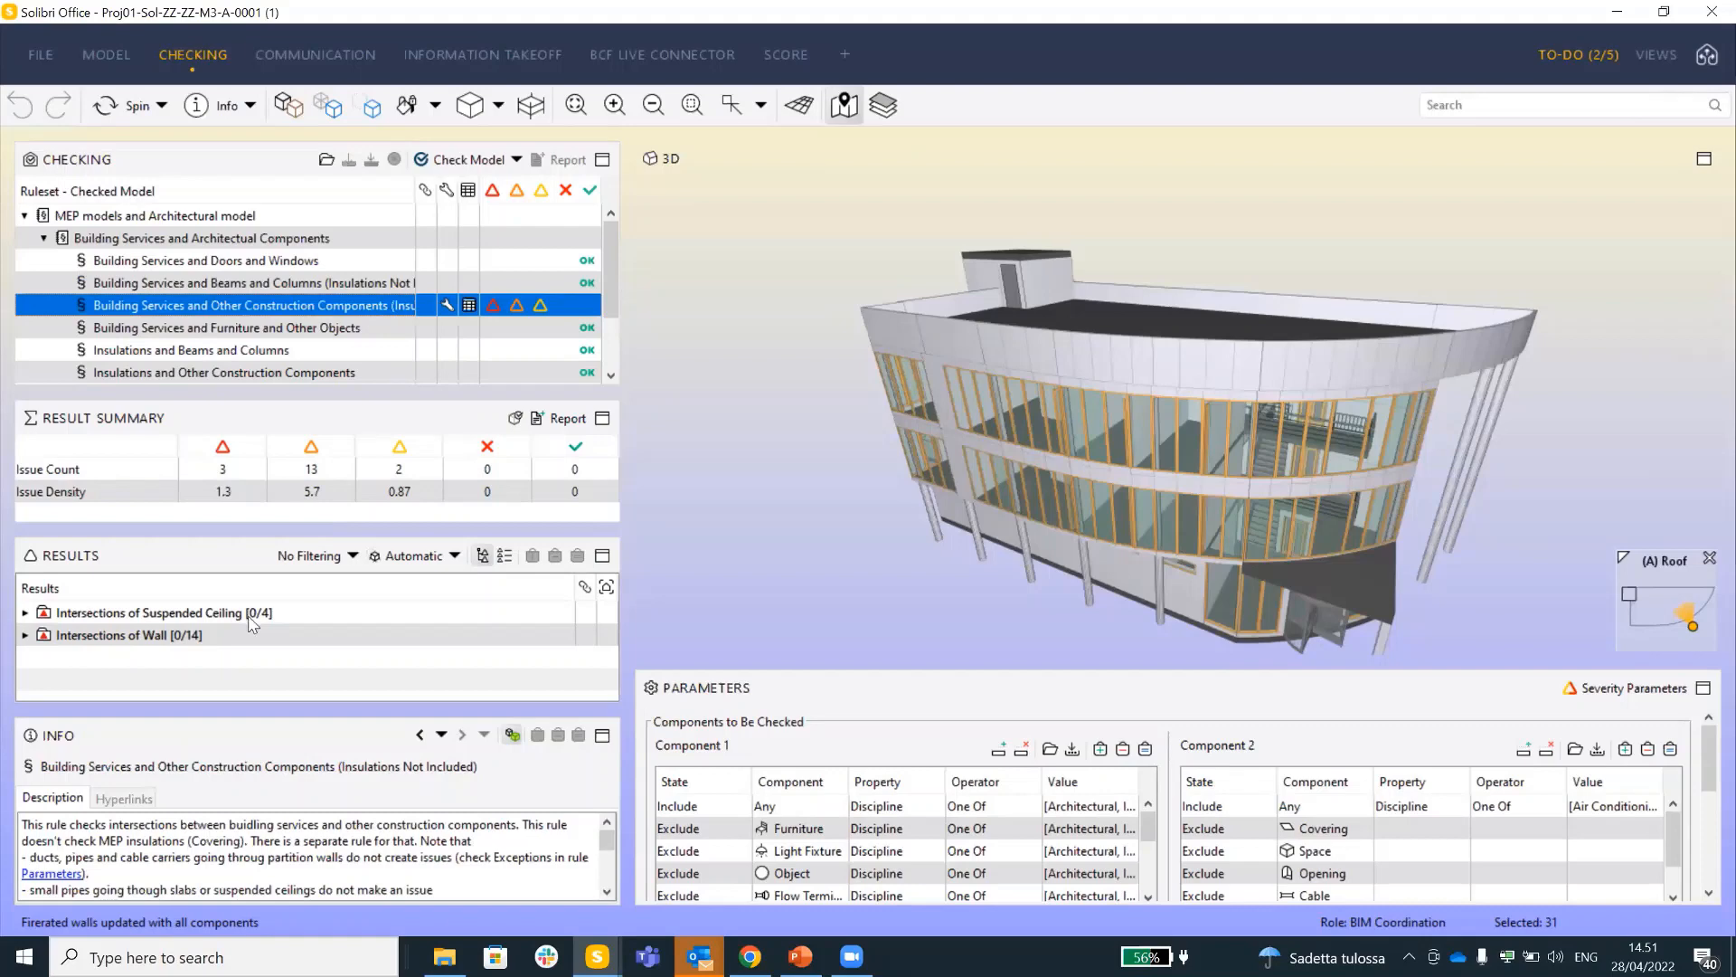
mouse_move(281, 711)
mouse_down()
mouse_move(282, 758)
mouse_move(286, 738)
mouse_up()
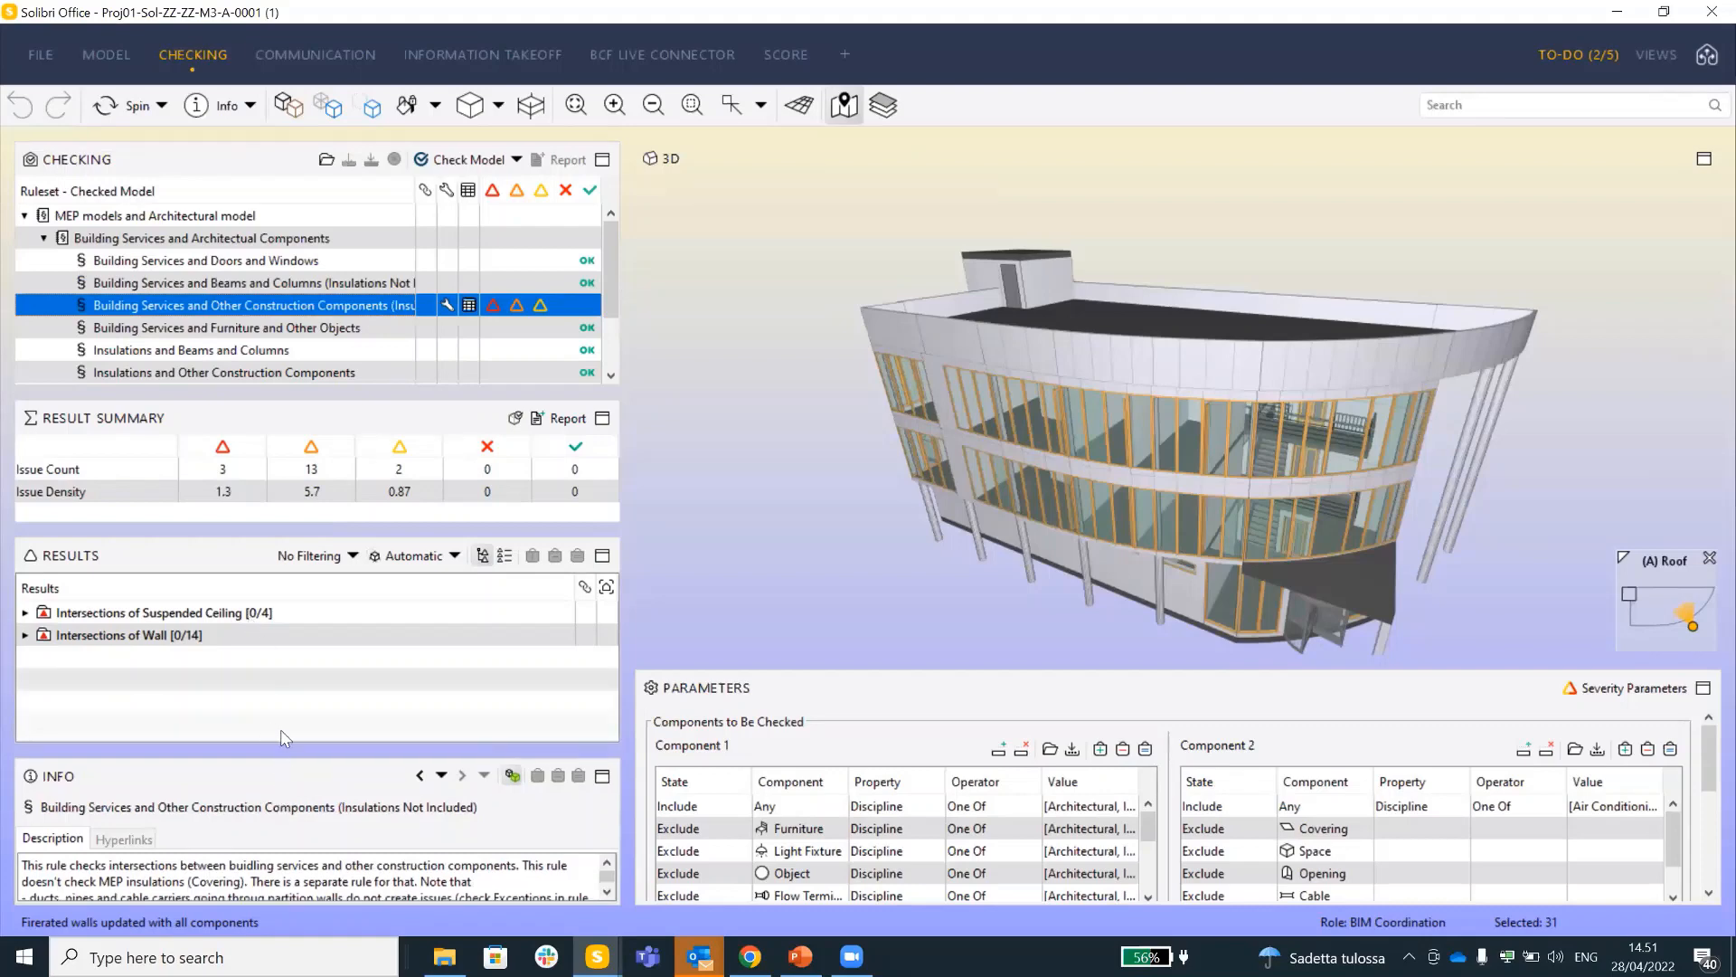
click(1704, 688)
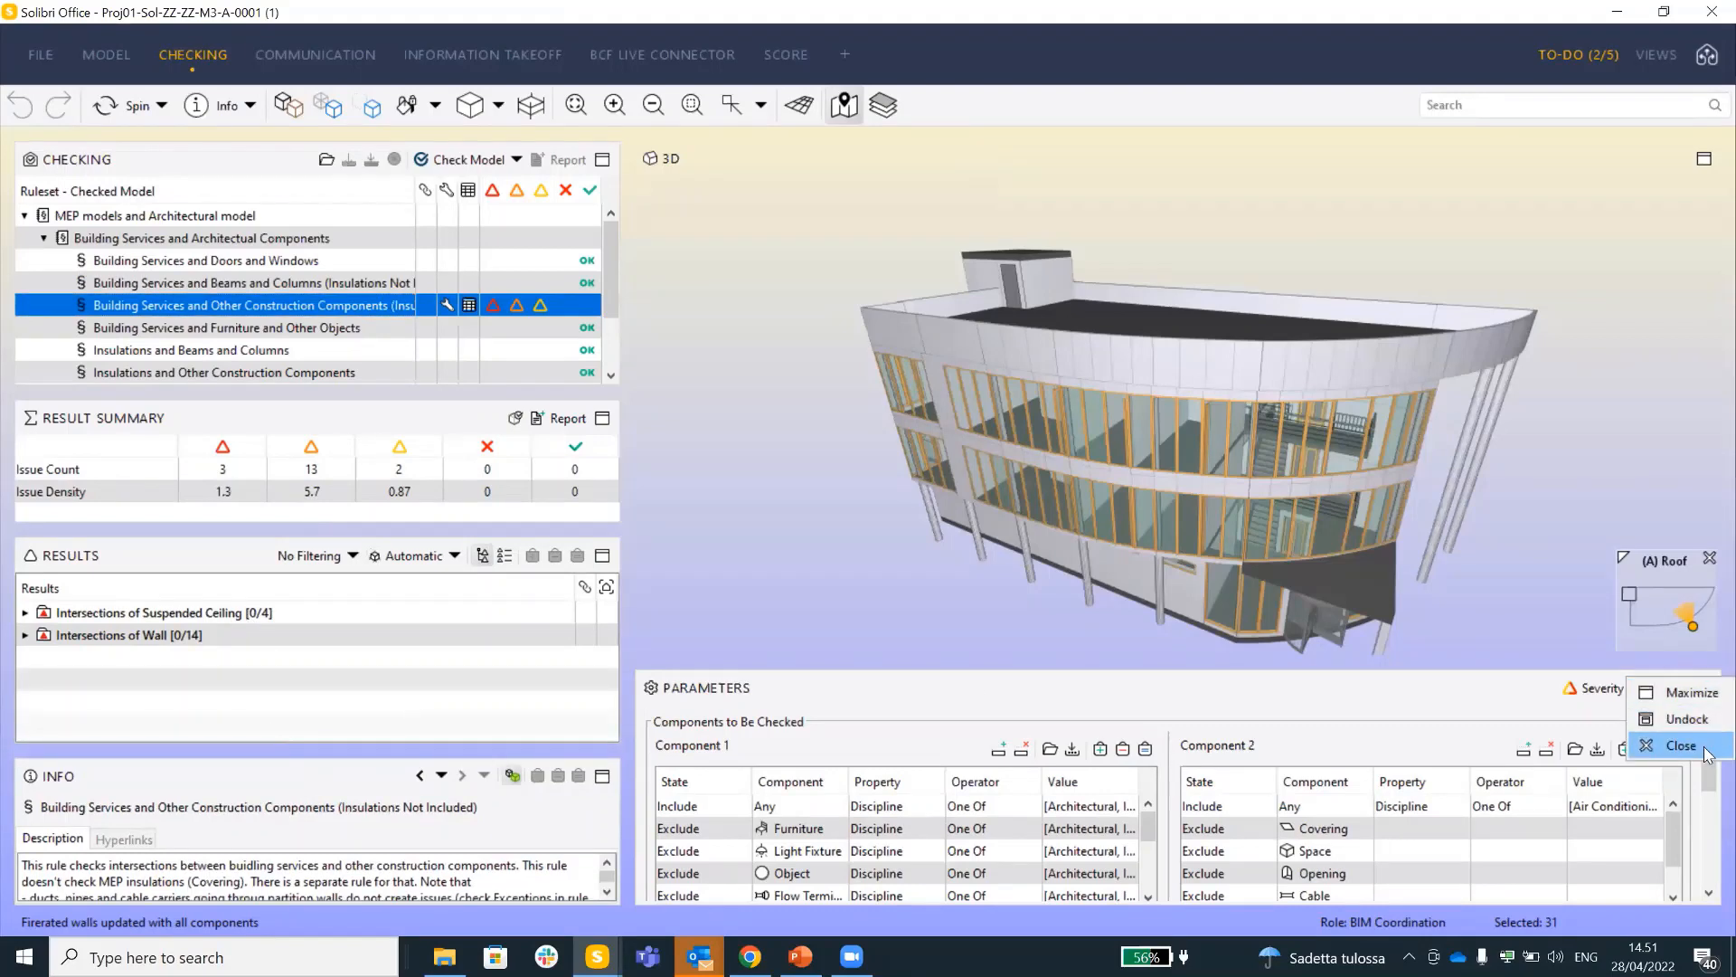
click(1682, 746)
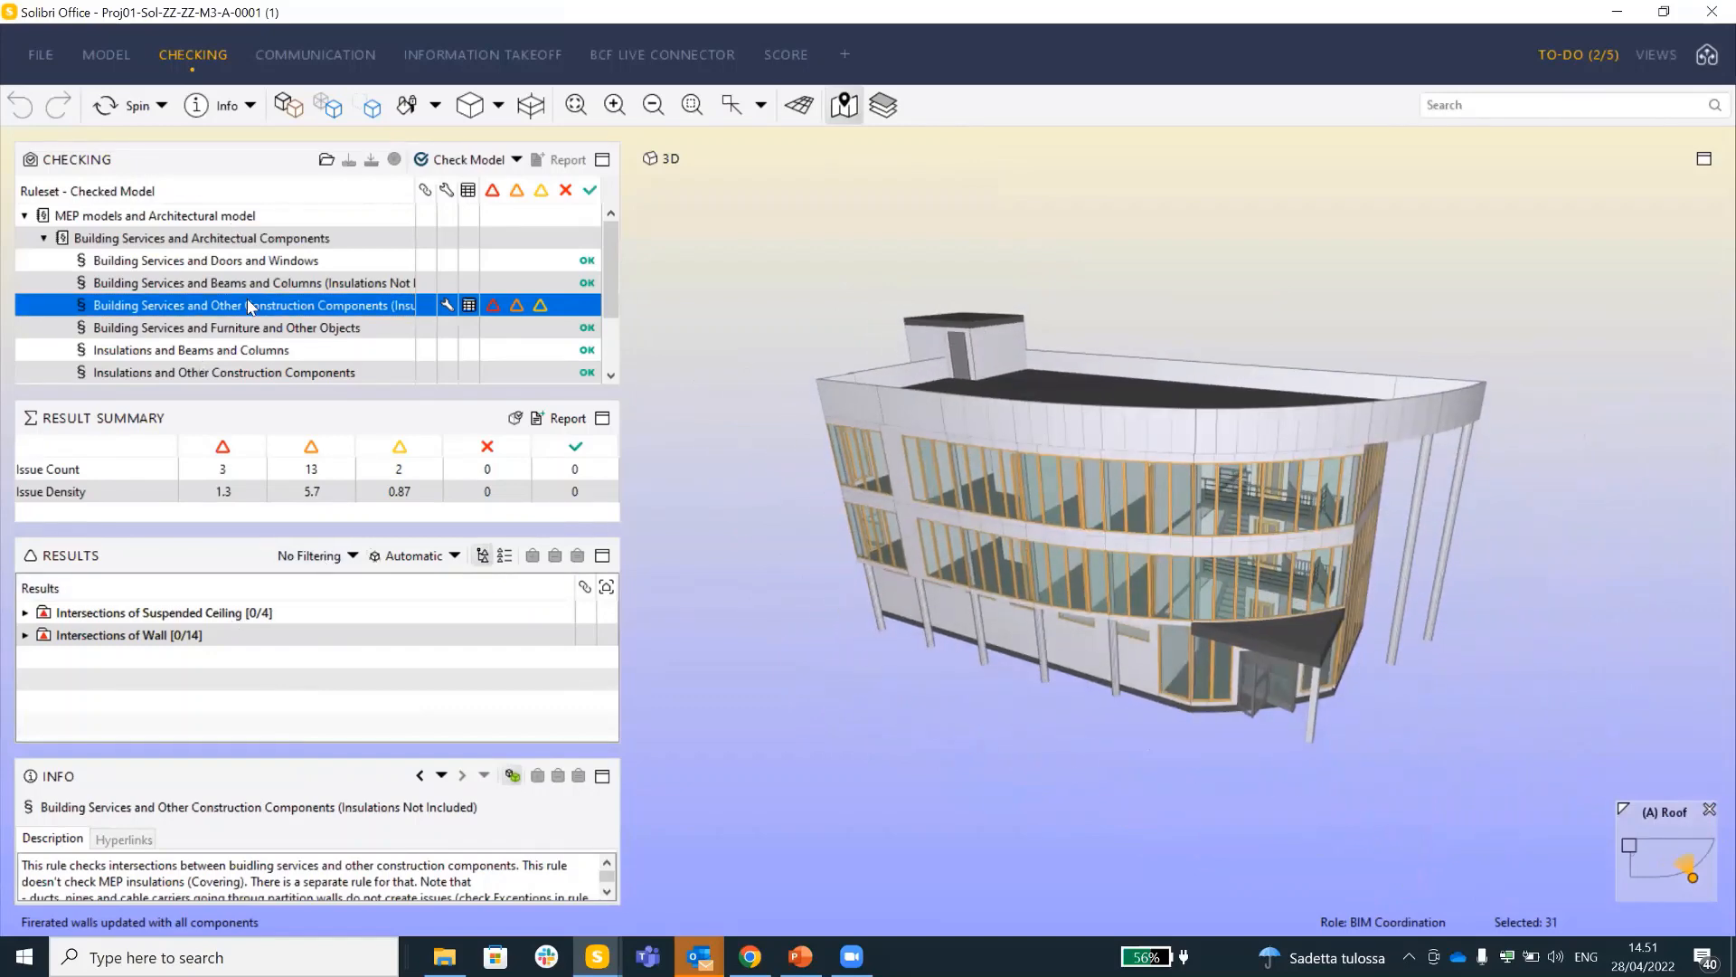
Examine the suspended ceiling intersections down to Suspended Ceiling.1.9.1 and Duct Fitting.1.31, inspecting the clashing components in the 3D view
click(246, 617)
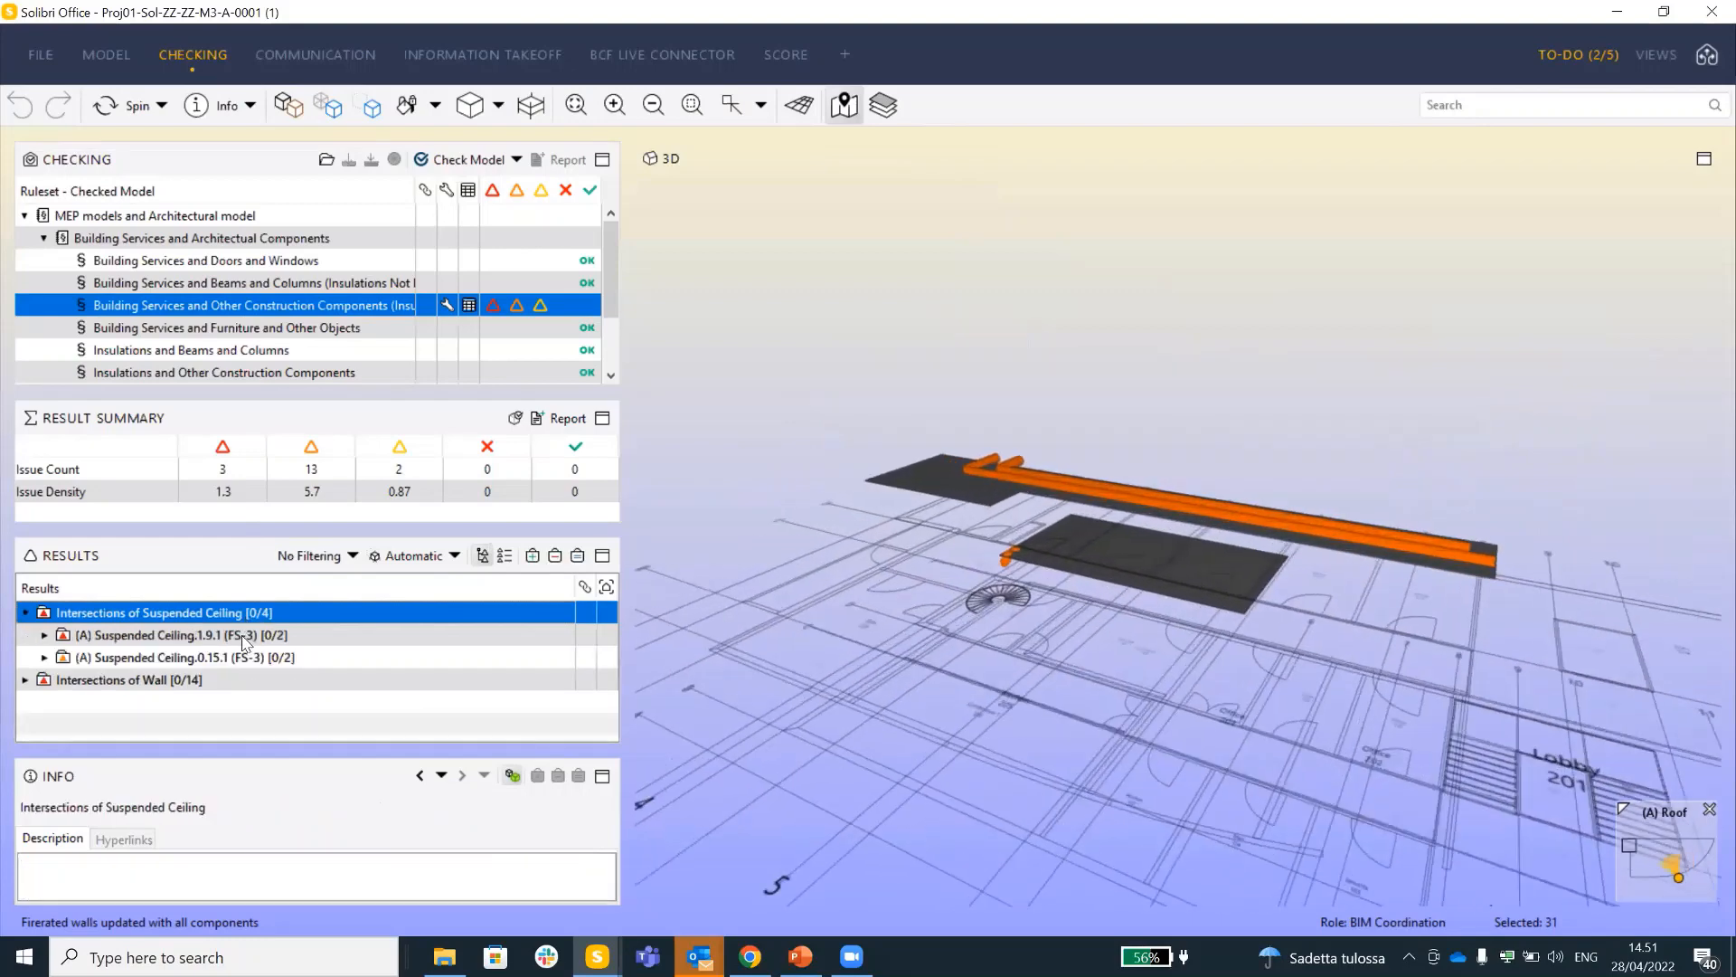
click(244, 637)
click(246, 658)
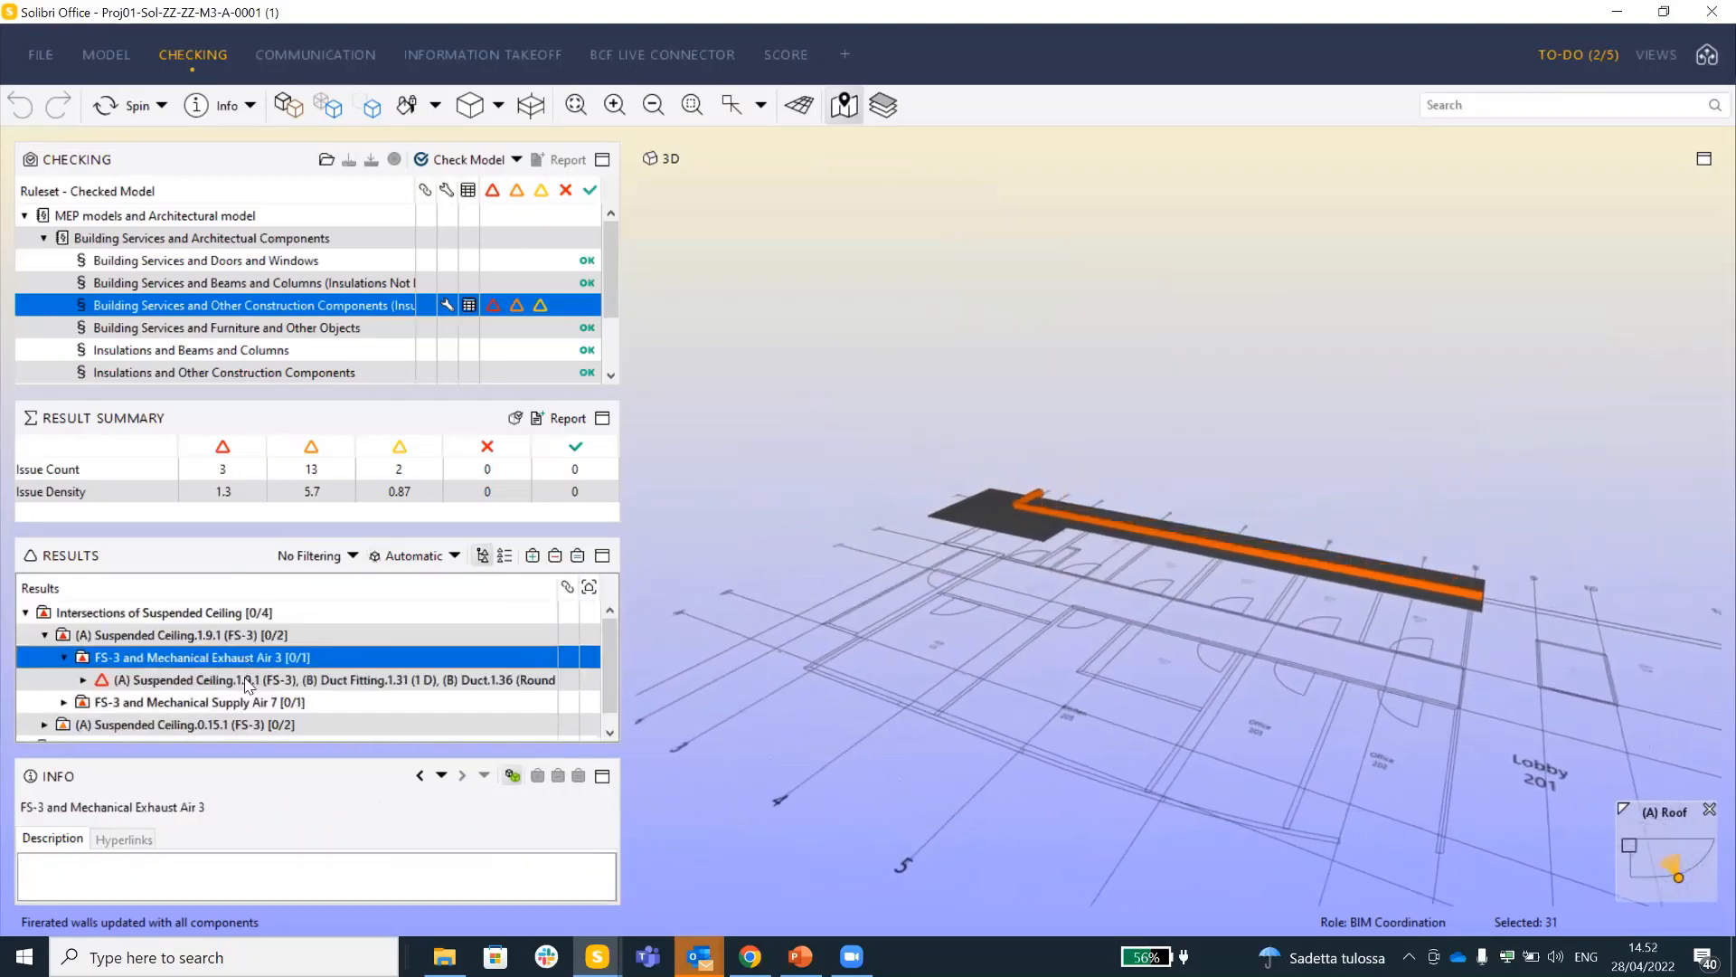
click(247, 680)
click(247, 701)
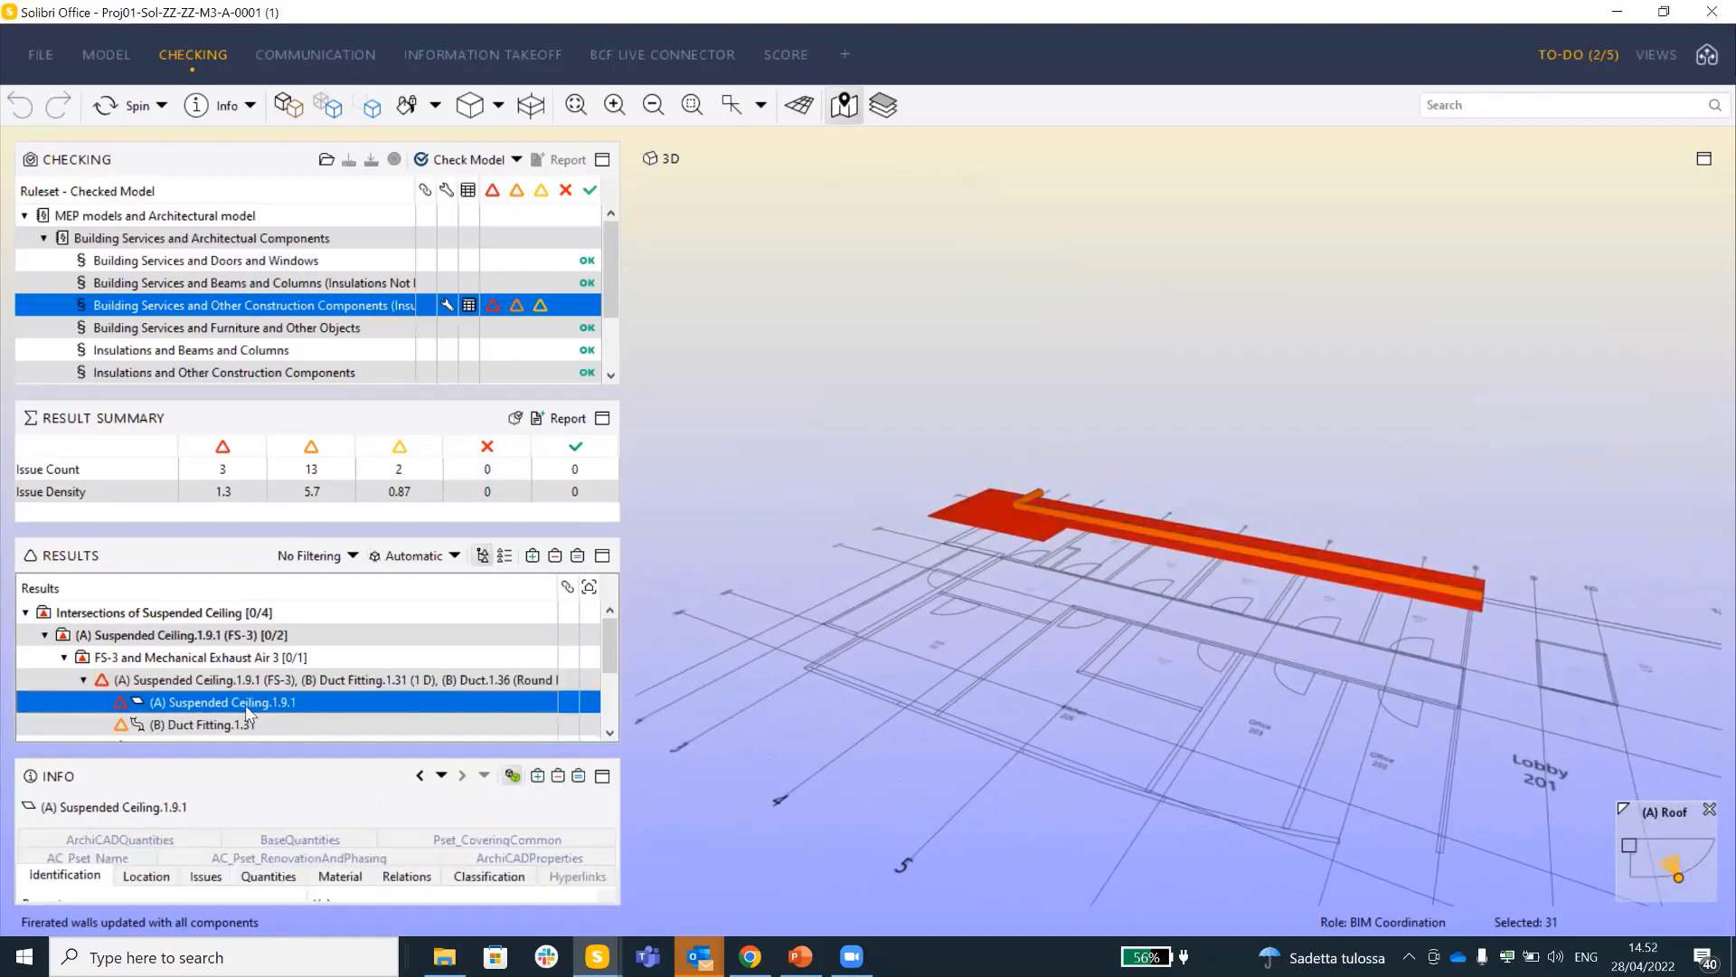
click(248, 725)
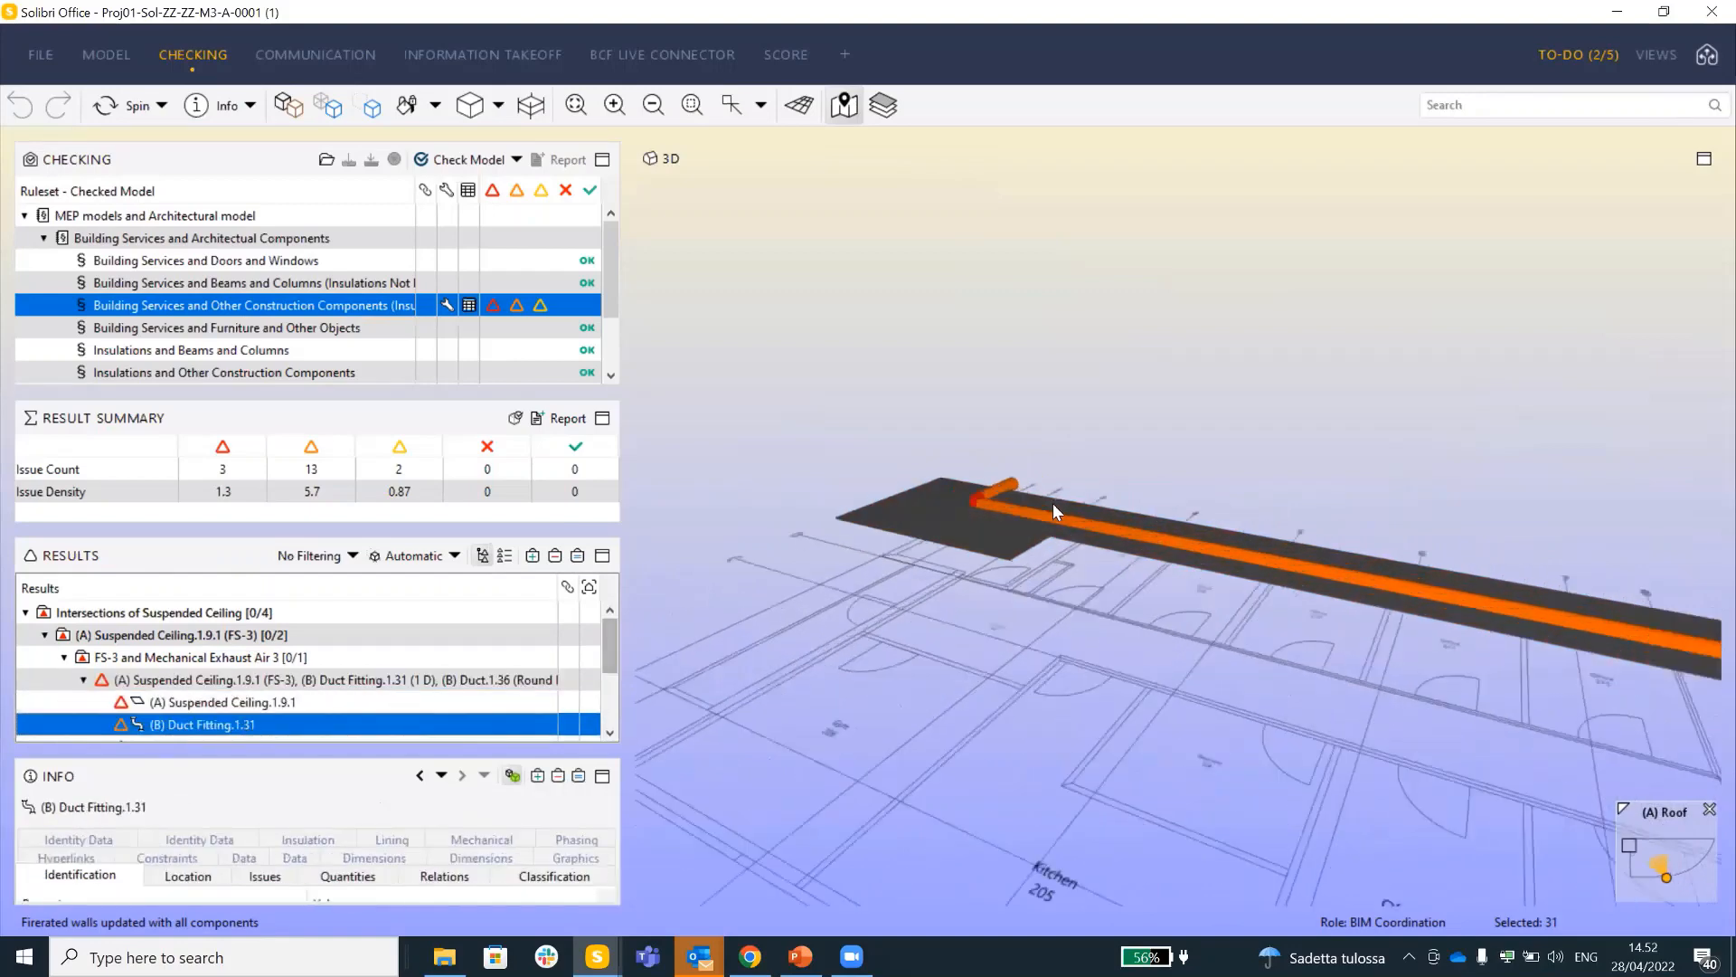
drag(1264, 653, 1155, 687)
scroll(1155, 687, down, 5)
middle_drag(1155, 687, 379, 624)
drag(1079, 606, 1067, 652)
Make the Results view taller and mark the Suspended Ceiling.1.9.1 intersection under FS-3 and Mechanical Exhaust Air 3 as rejected
drag(470, 524, 470, 488)
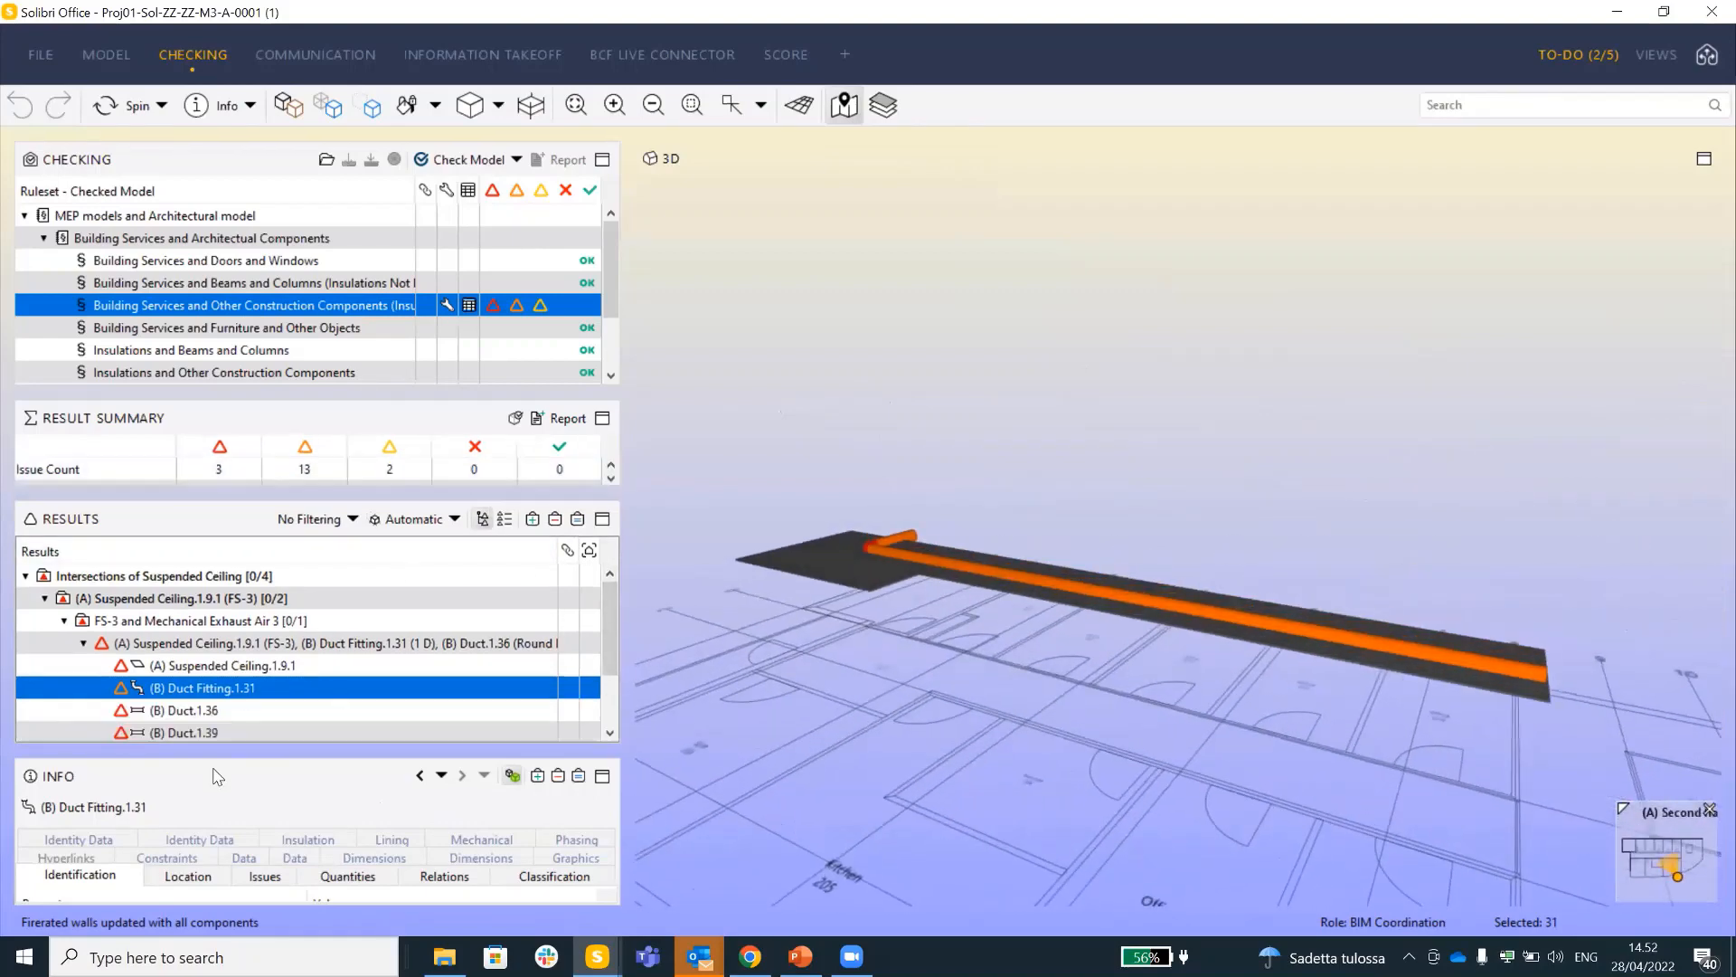
click(90, 647)
click(83, 644)
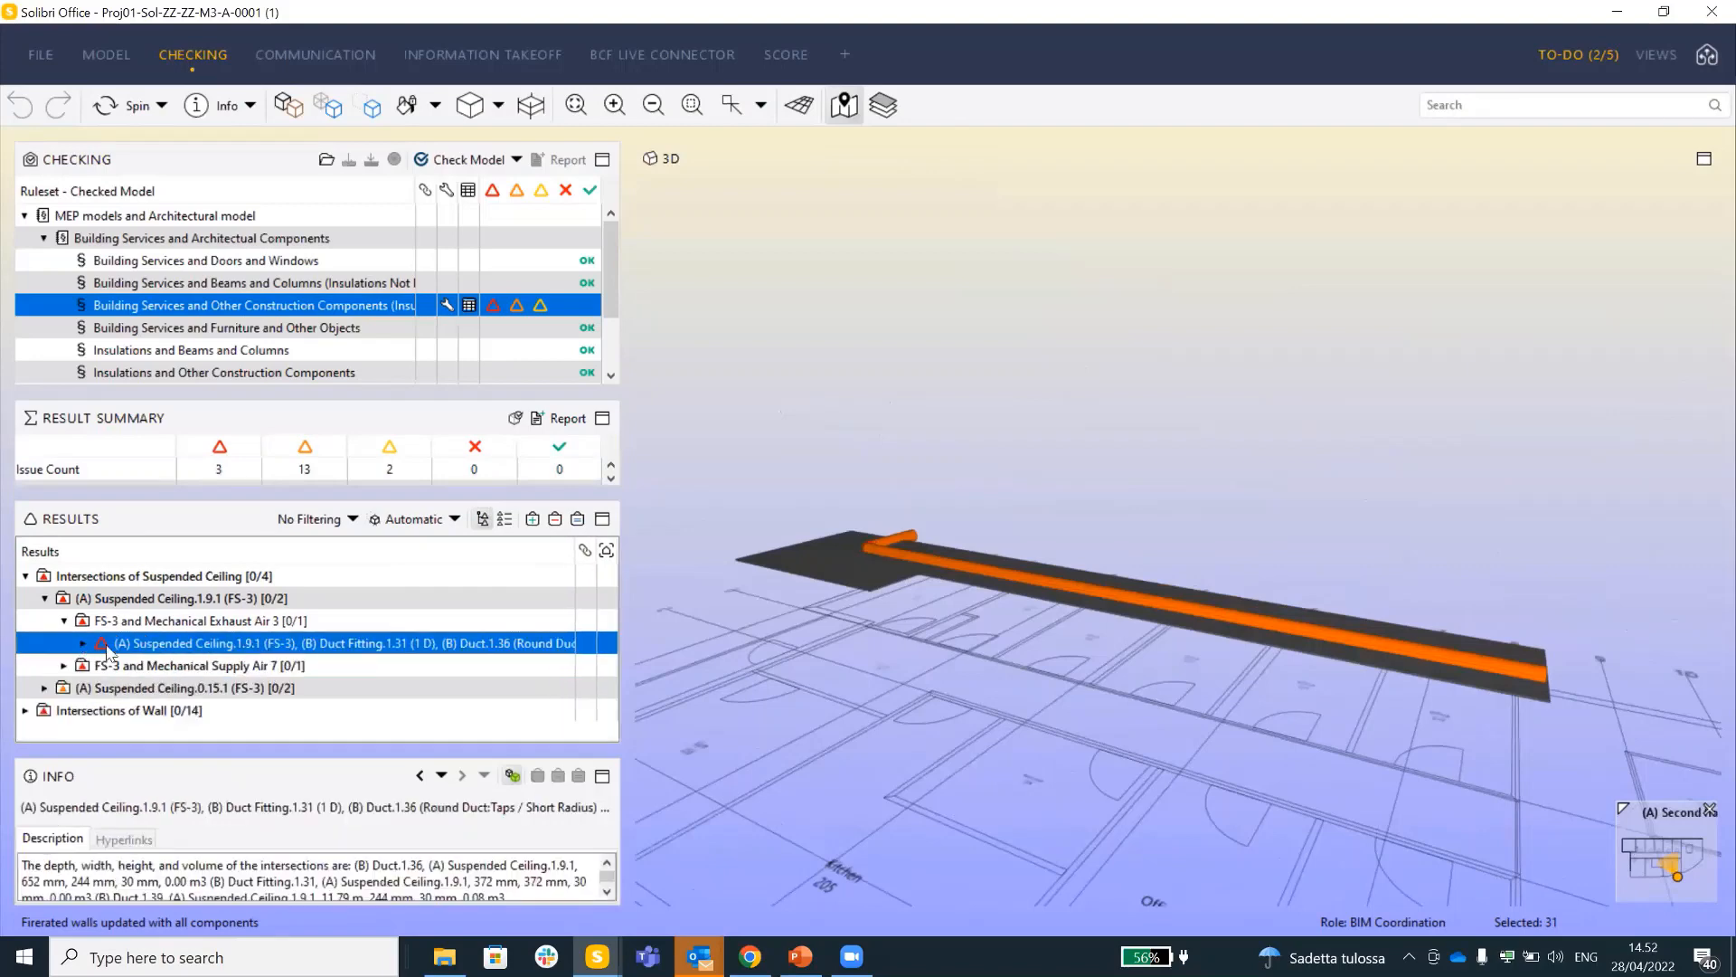
right_click(231, 647)
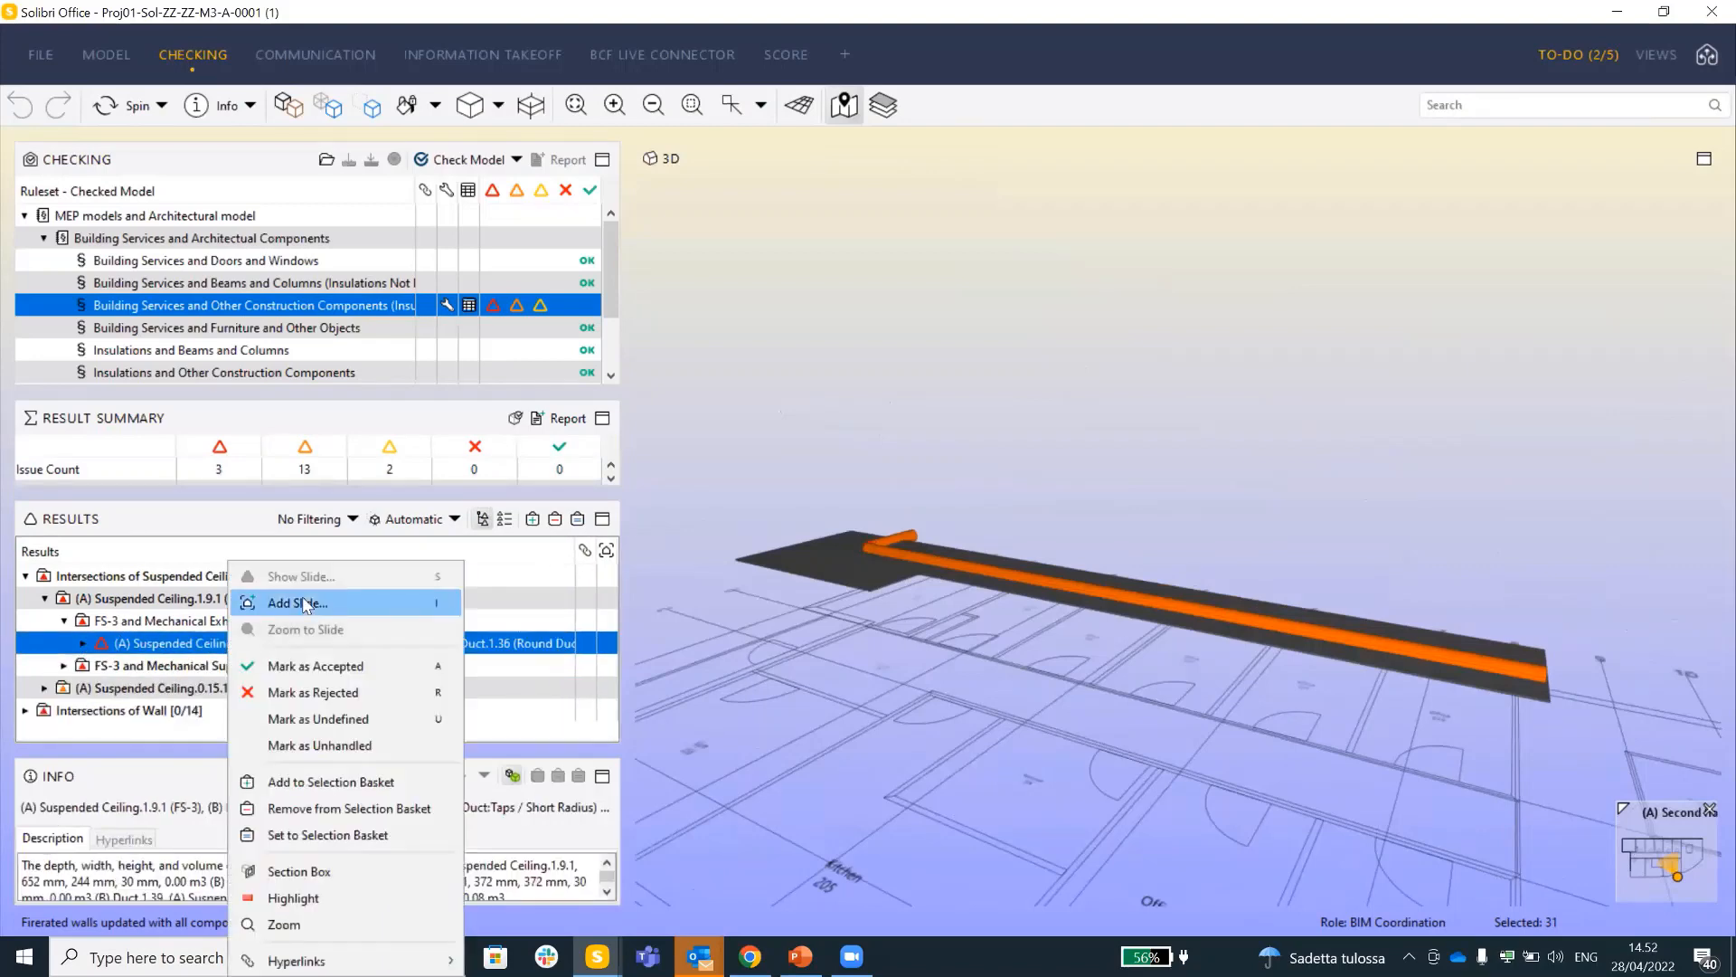
click(312, 692)
Assign the rejected issue to the ARC and MEP responsibilities
mouse_move(1156, 433)
mouse_down()
mouse_move(1151, 499)
mouse_move(1151, 449)
mouse_up()
click(601, 500)
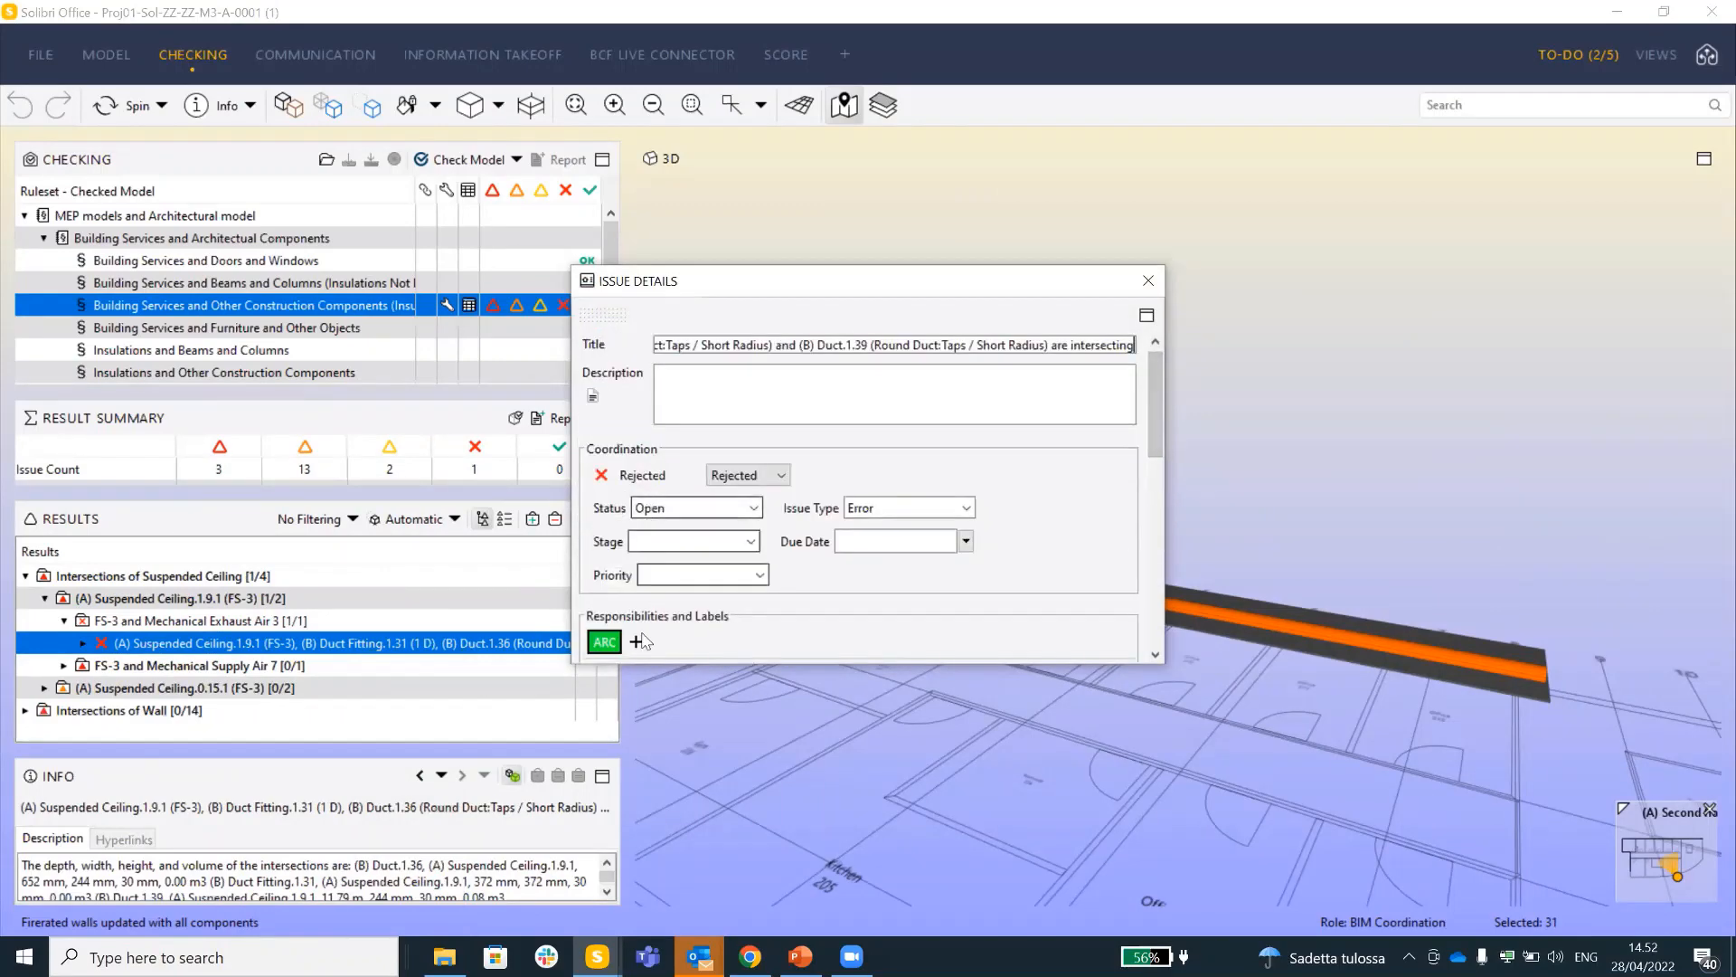
click(637, 642)
text(MEP)
click(896, 525)
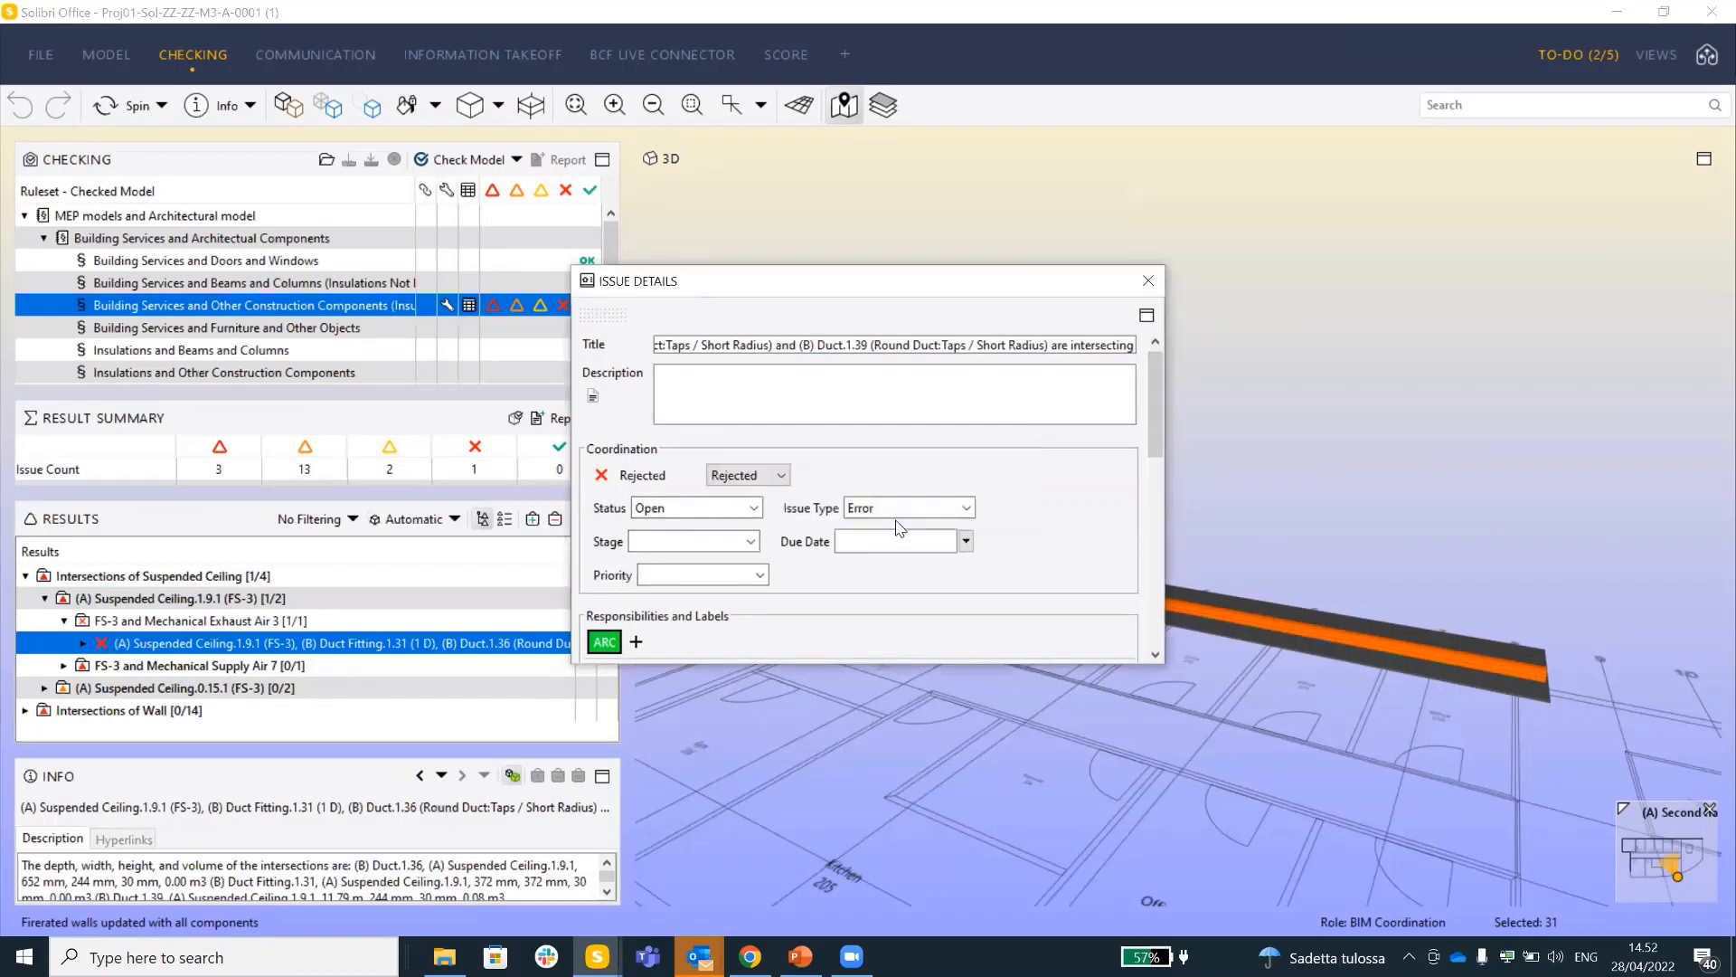
drag(1157, 416, 1157, 397)
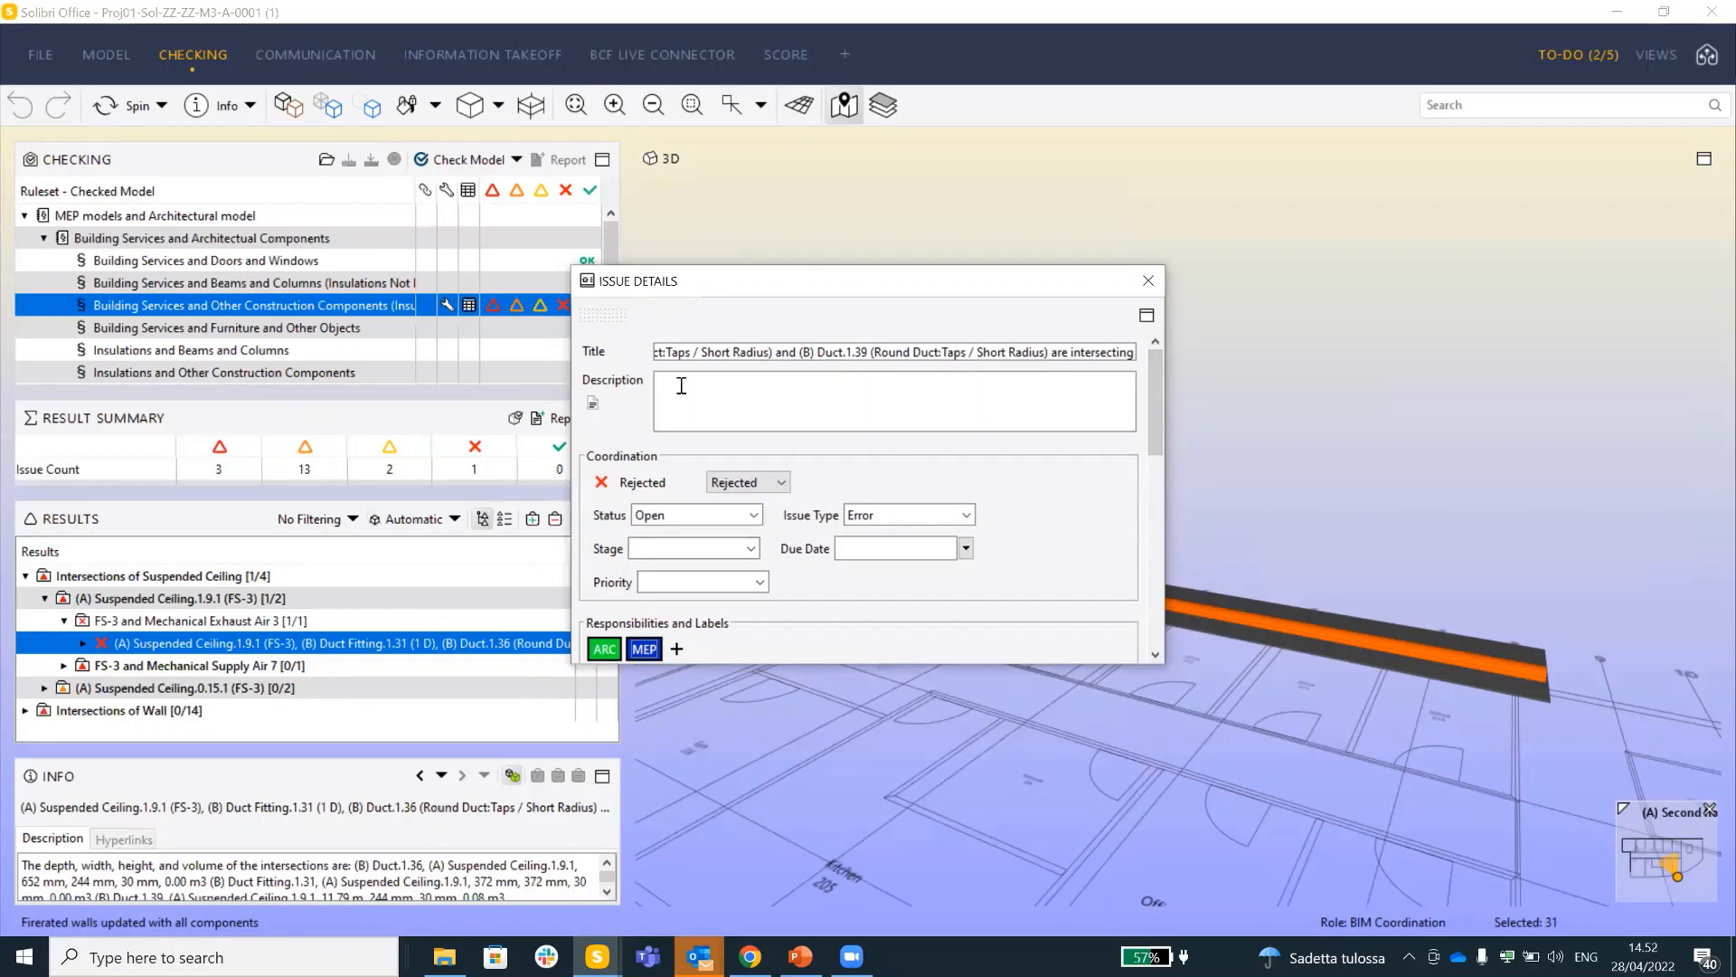
Add the comment "Duct intersecting ceiling. please lift the duct" to the issue
drag(1150, 400, 1163, 561)
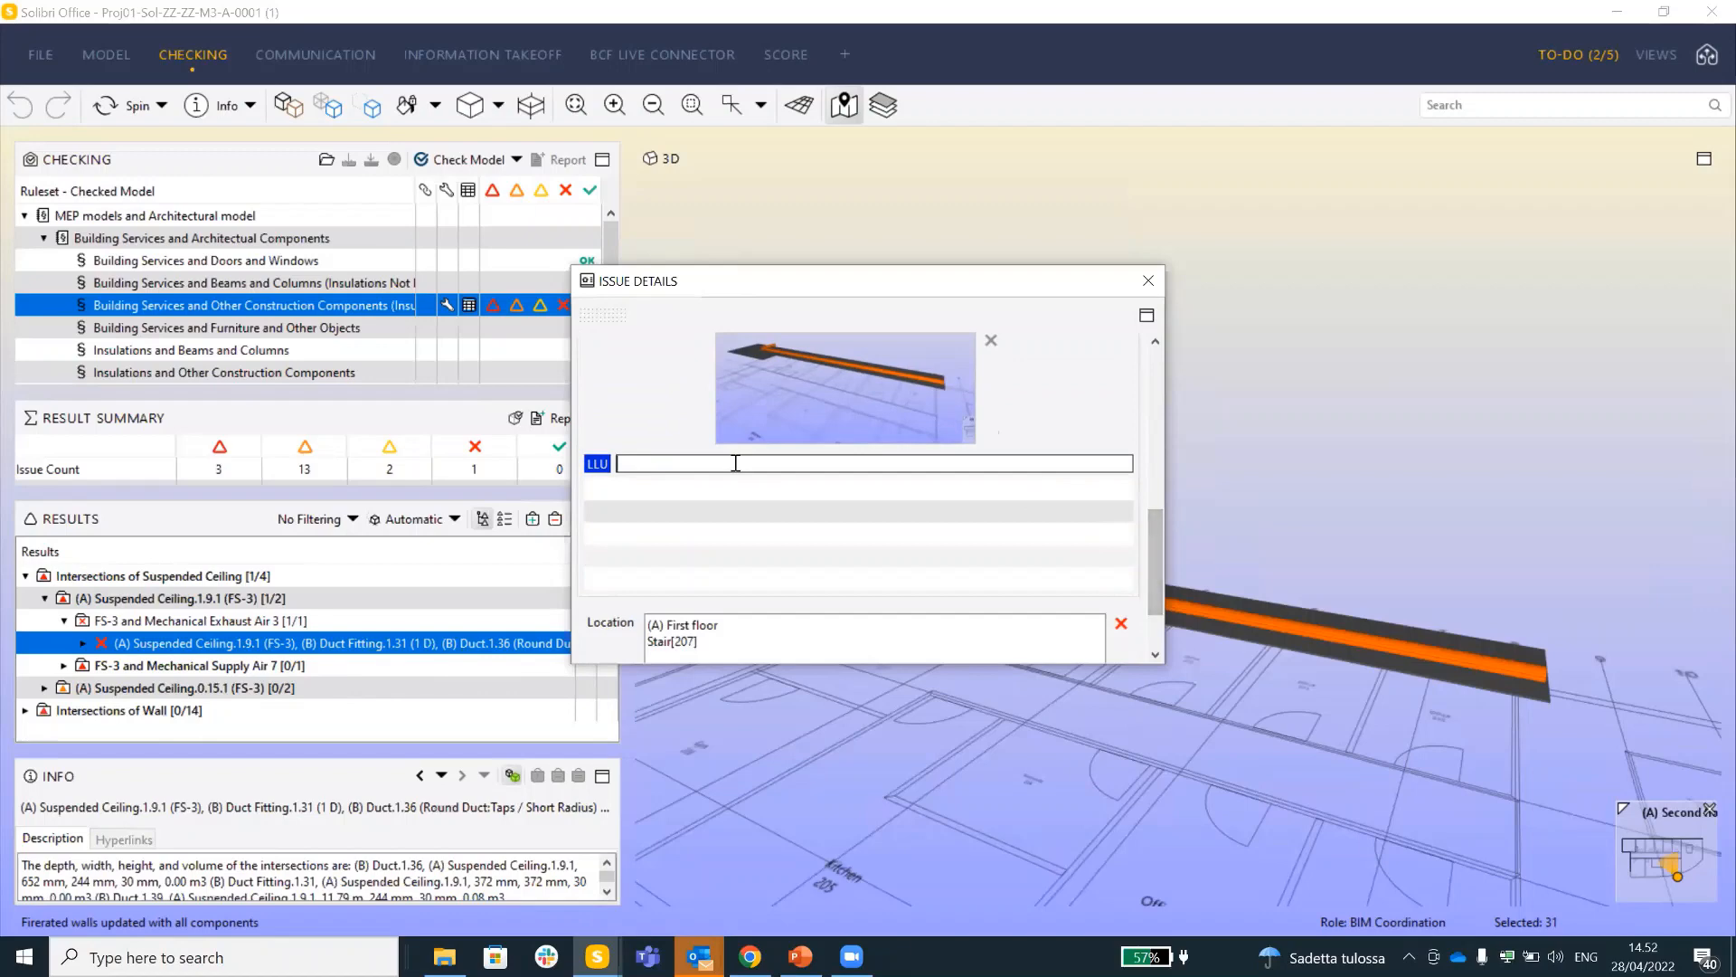
text(tersecting)
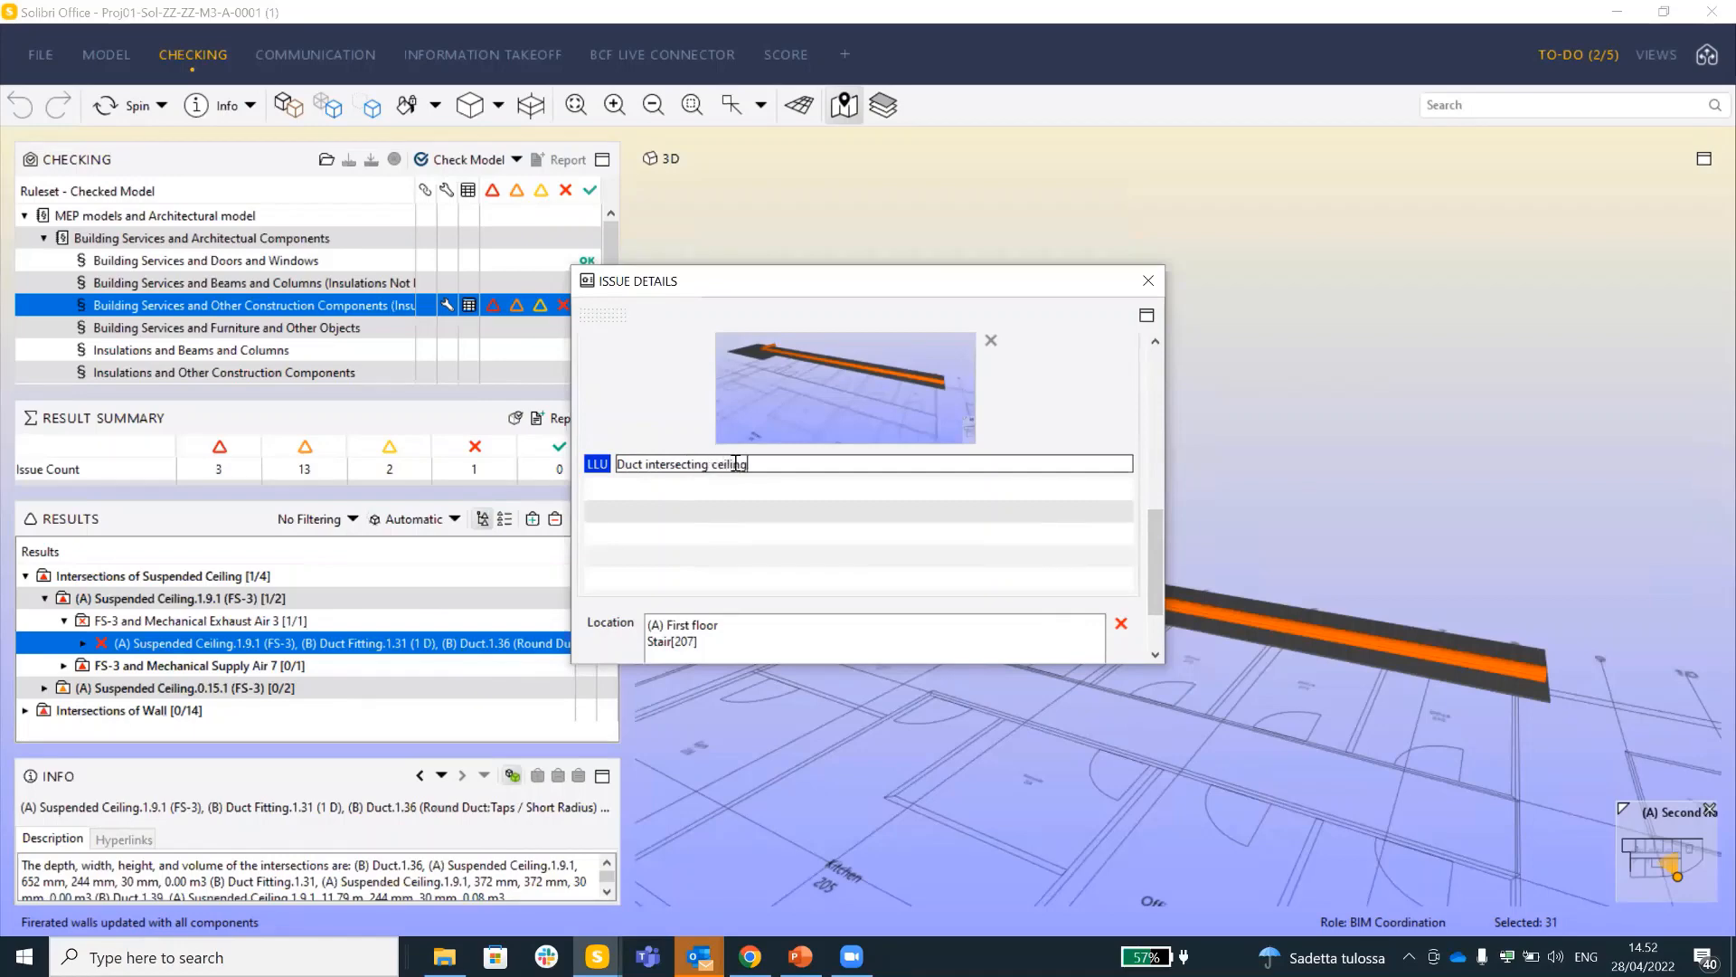
text(ceiling. please lift the duct)
key(Return)
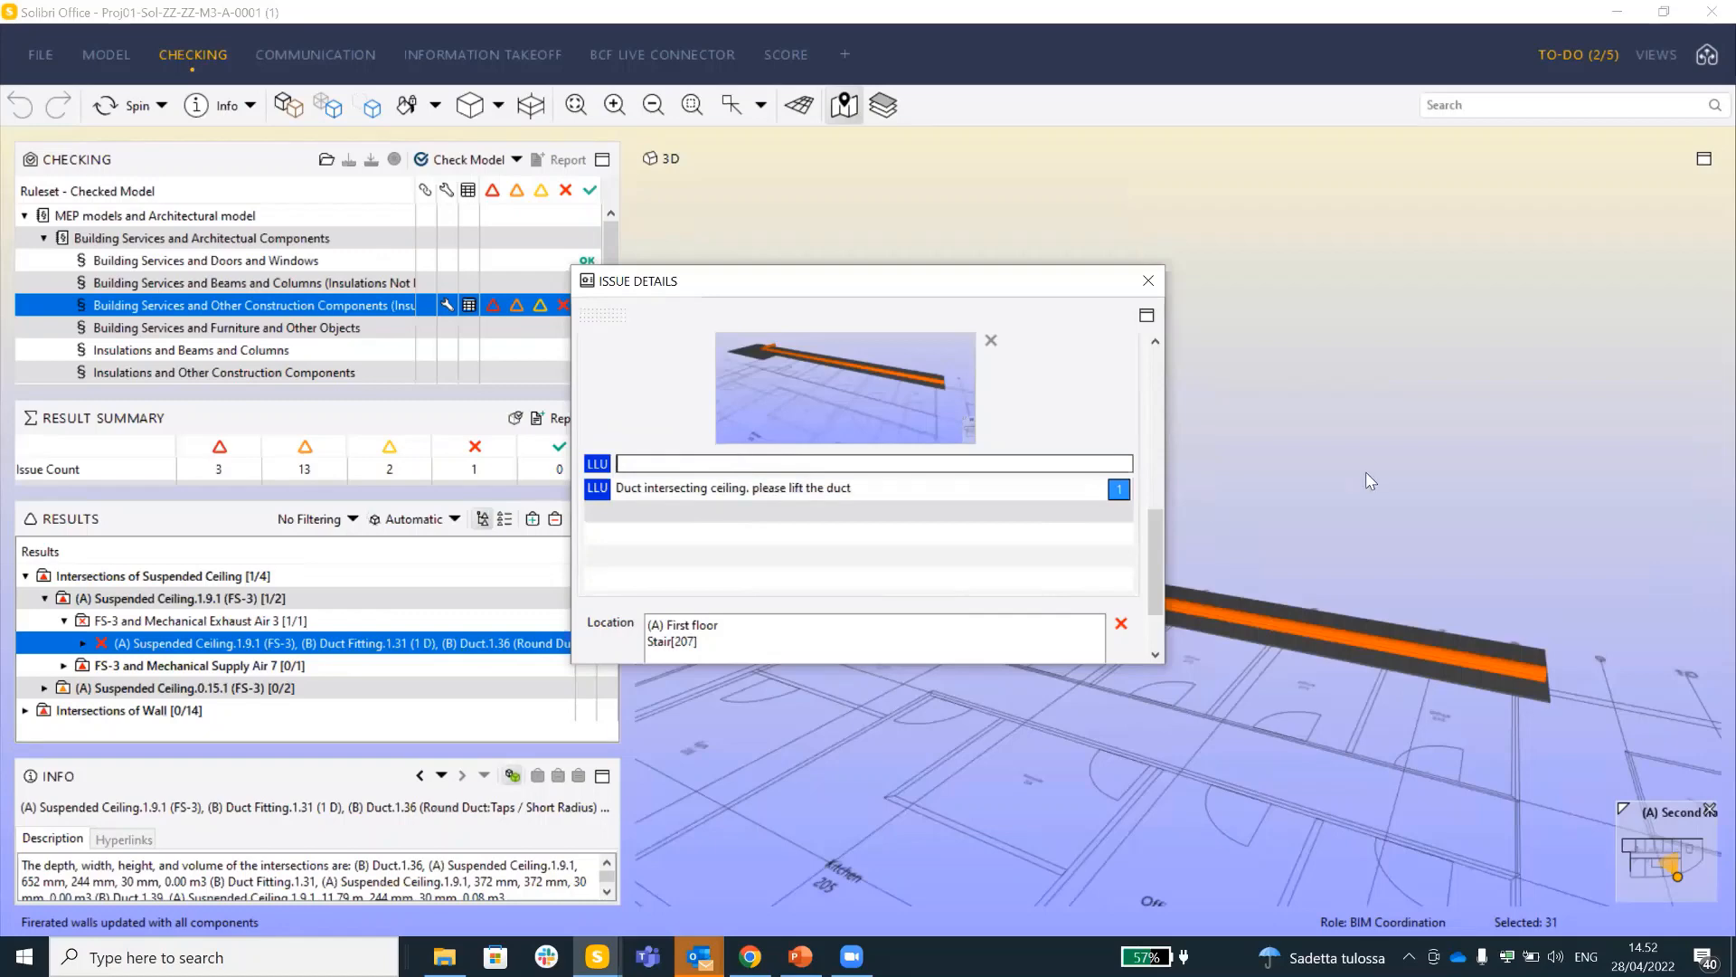
Close the issue details and drill down the wall intersections to the Wall.2.2.23 (IW-1 100) and Duct Fitting.2.43 result
scroll(1153, 556, down, 2)
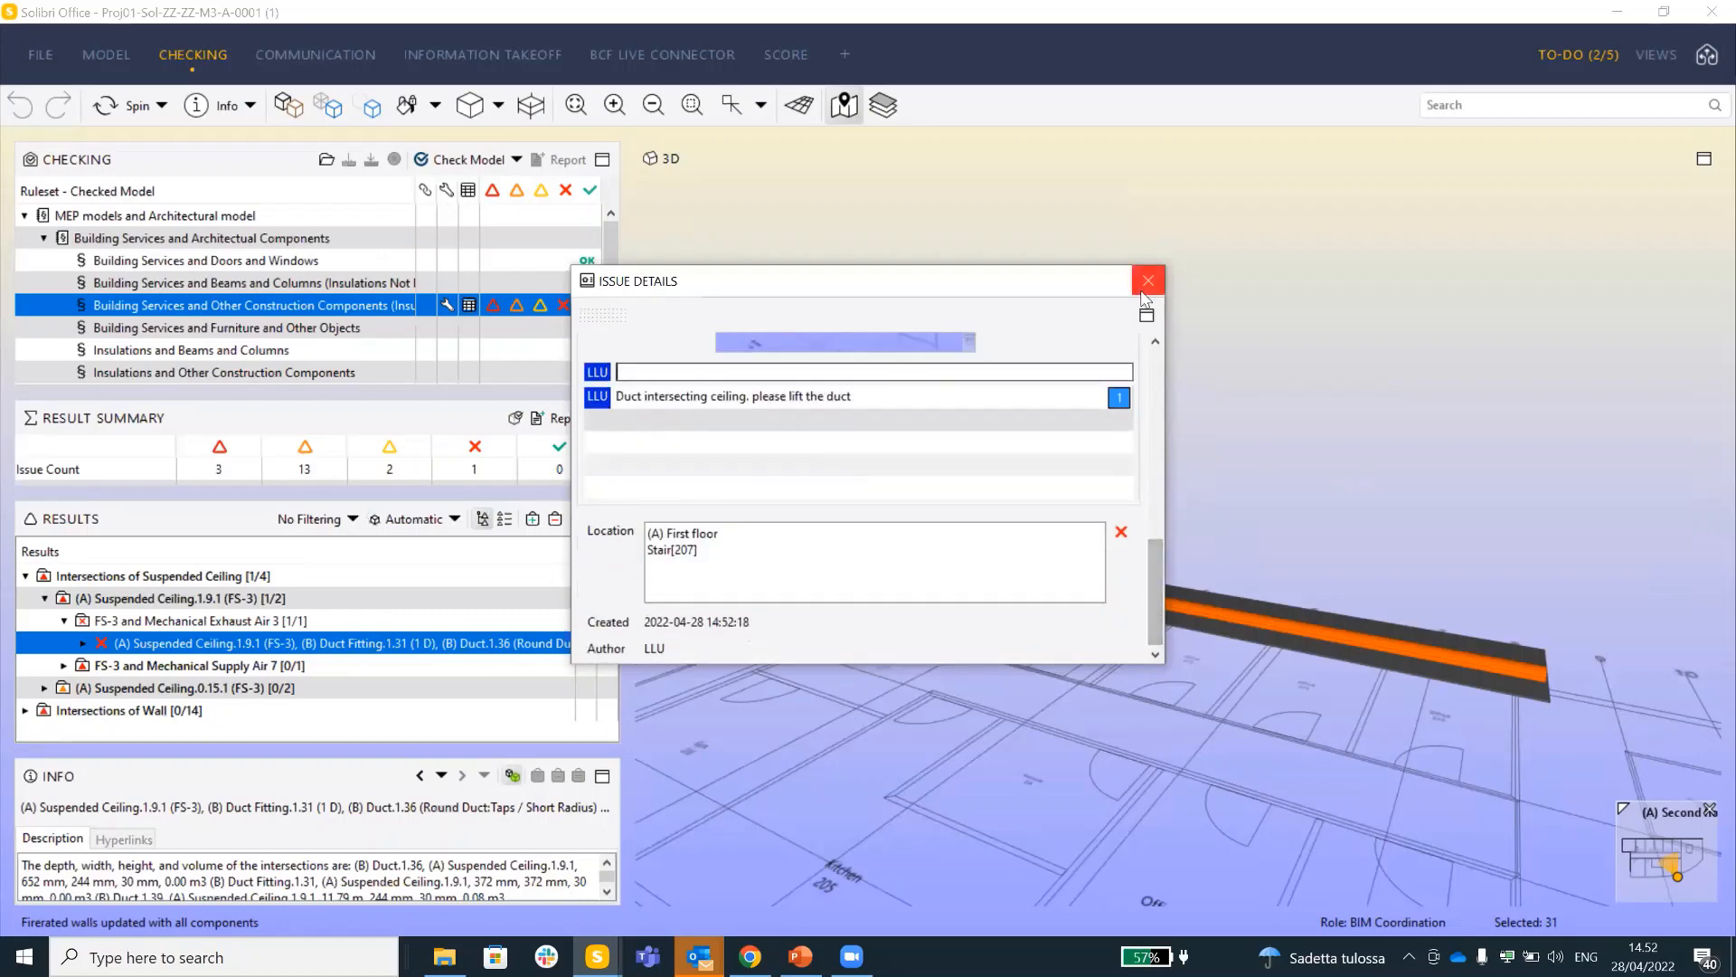
click(1146, 285)
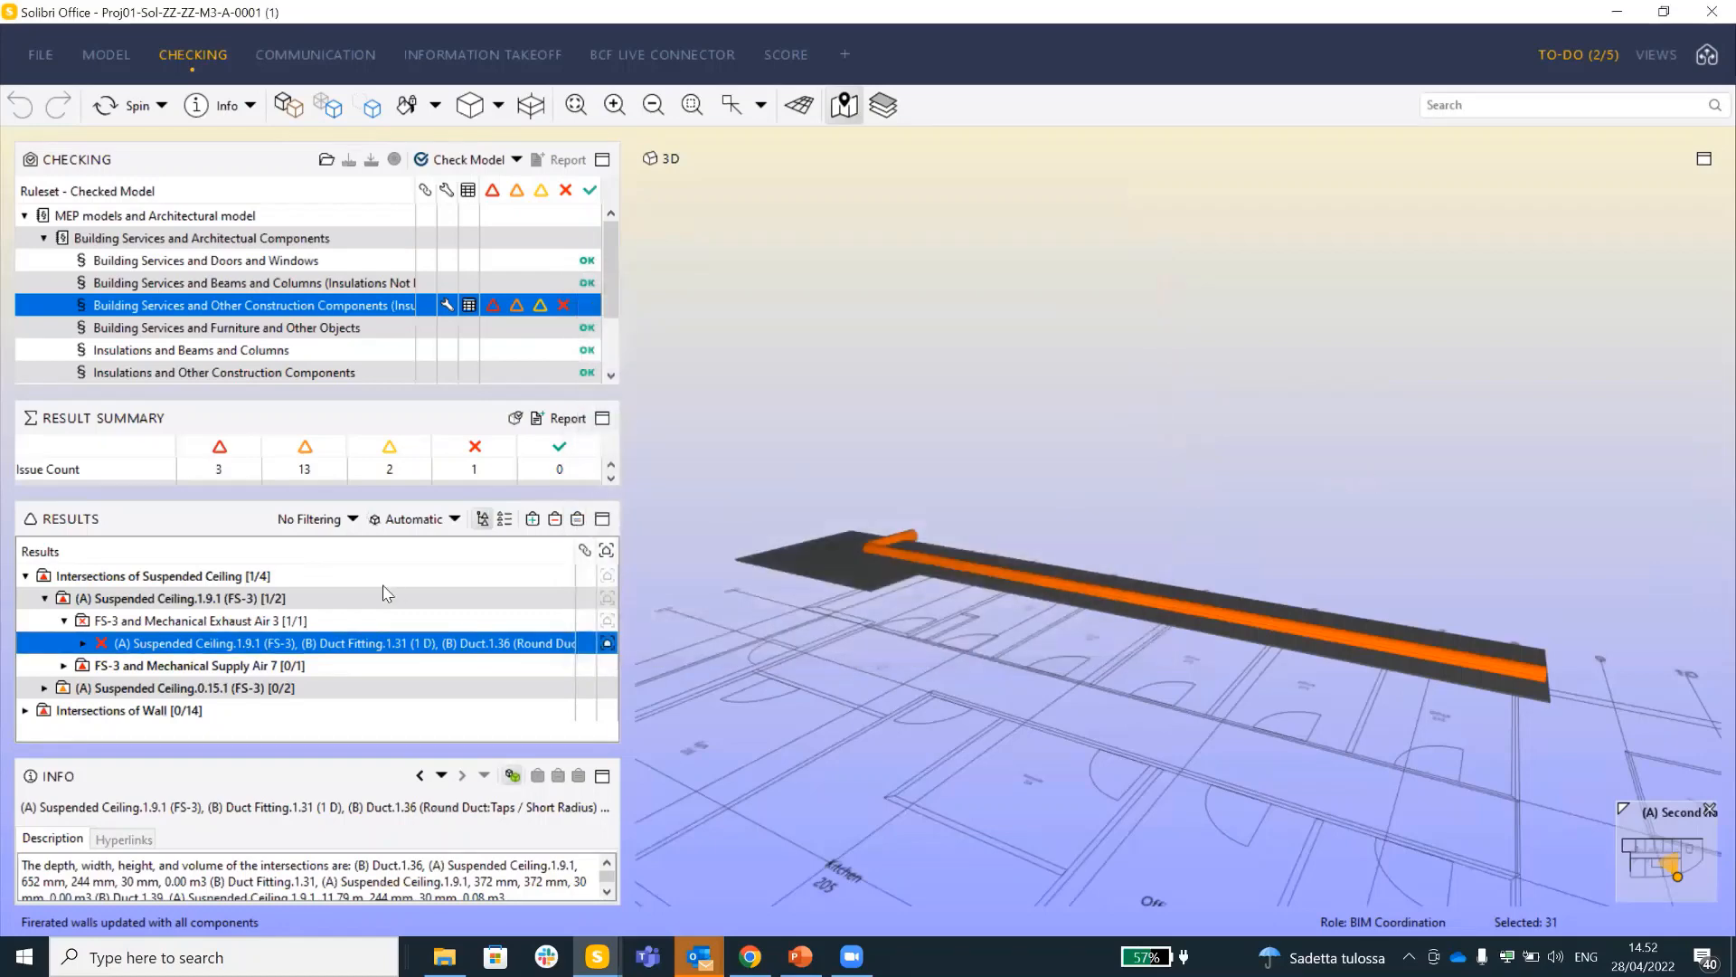
mouse_move(608, 644)
double_click(135, 710)
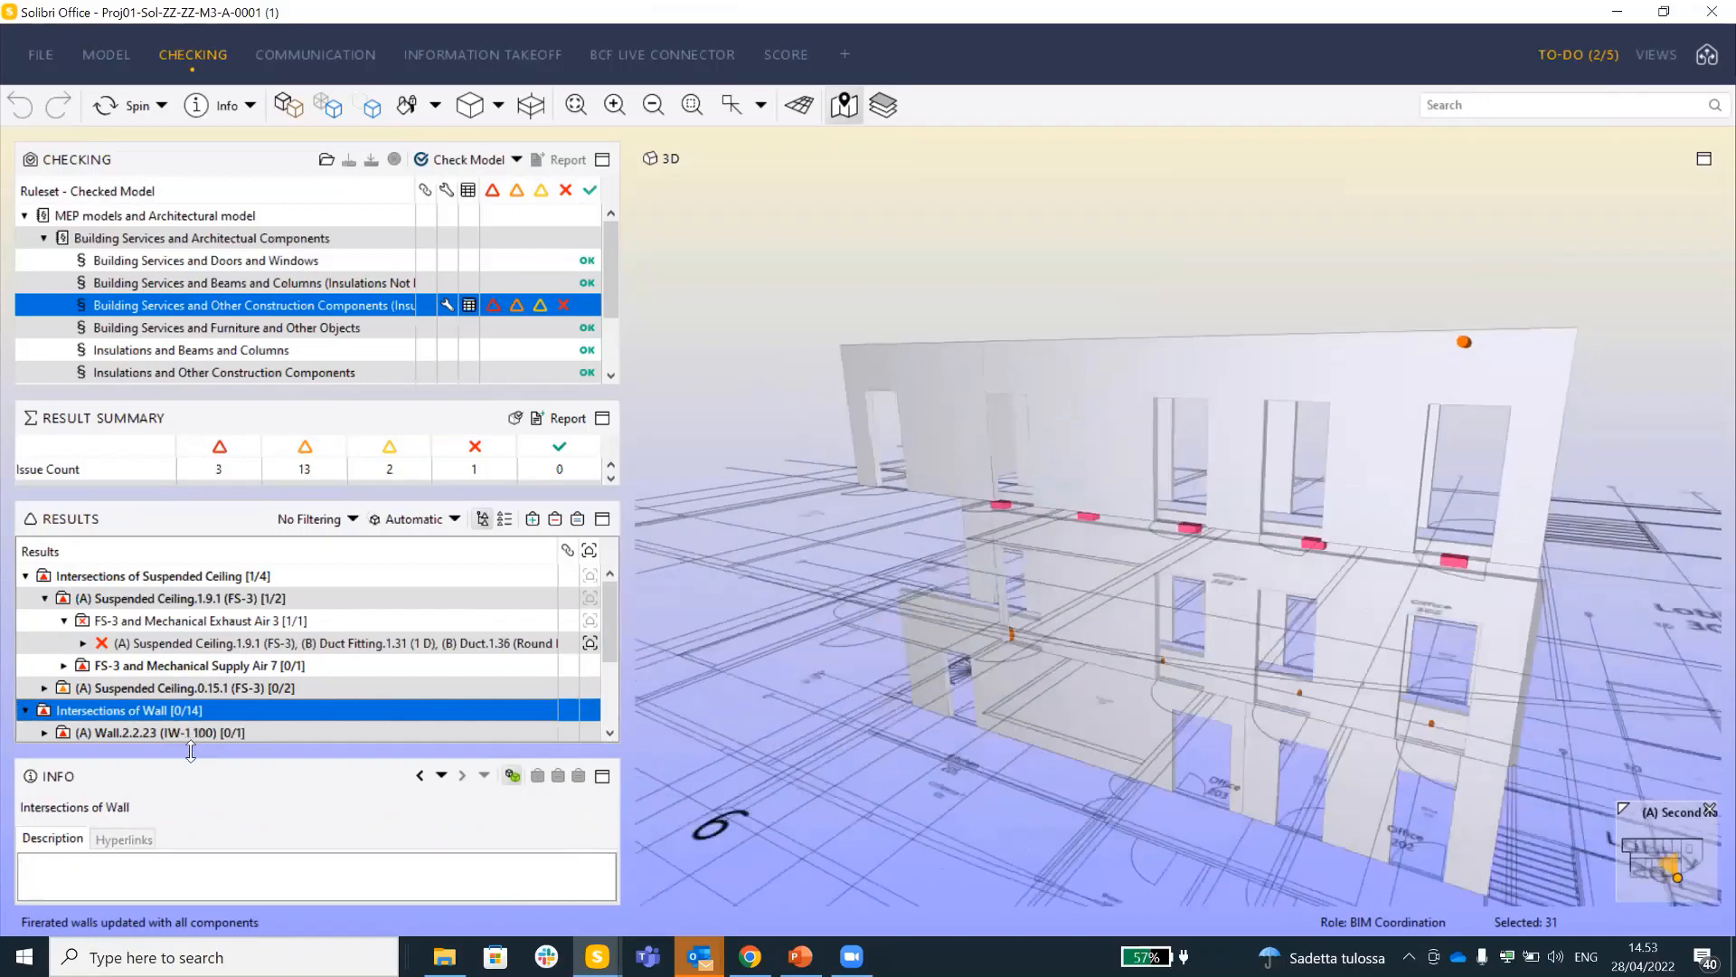
double_click(184, 732)
double_click(173, 756)
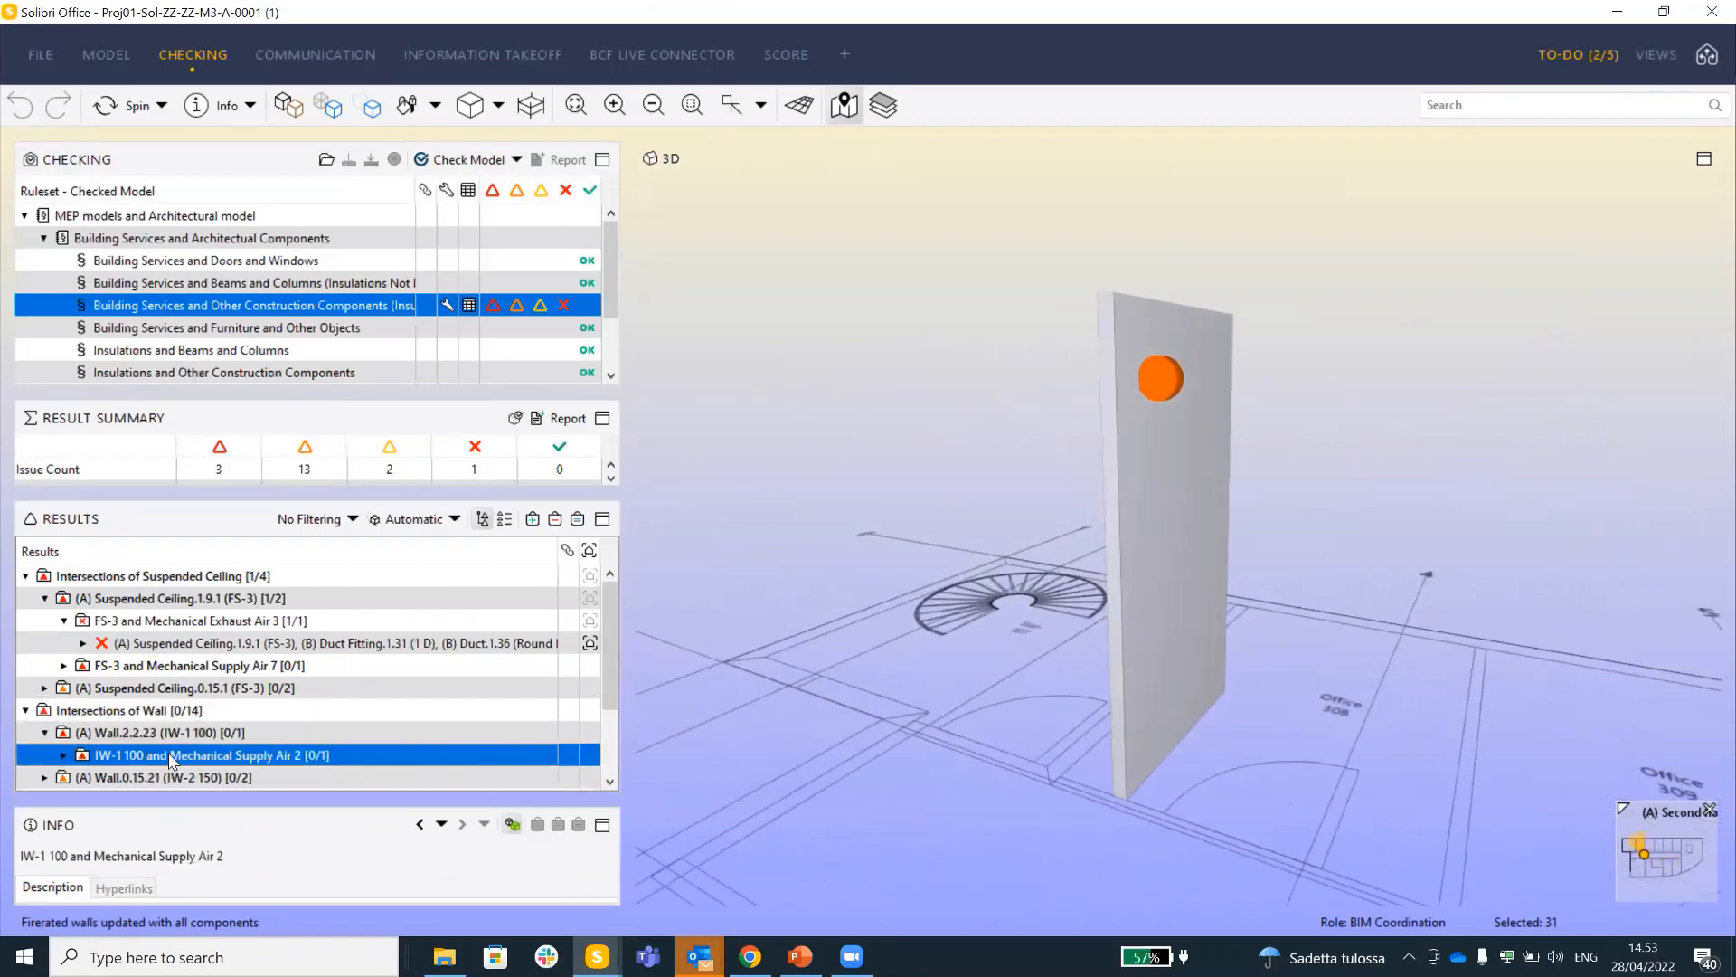
click(187, 777)
Inspect the duct passing through Wall.2.2.23 in the 3D view and mark that intersection as accepted
drag(1154, 346, 1228, 351)
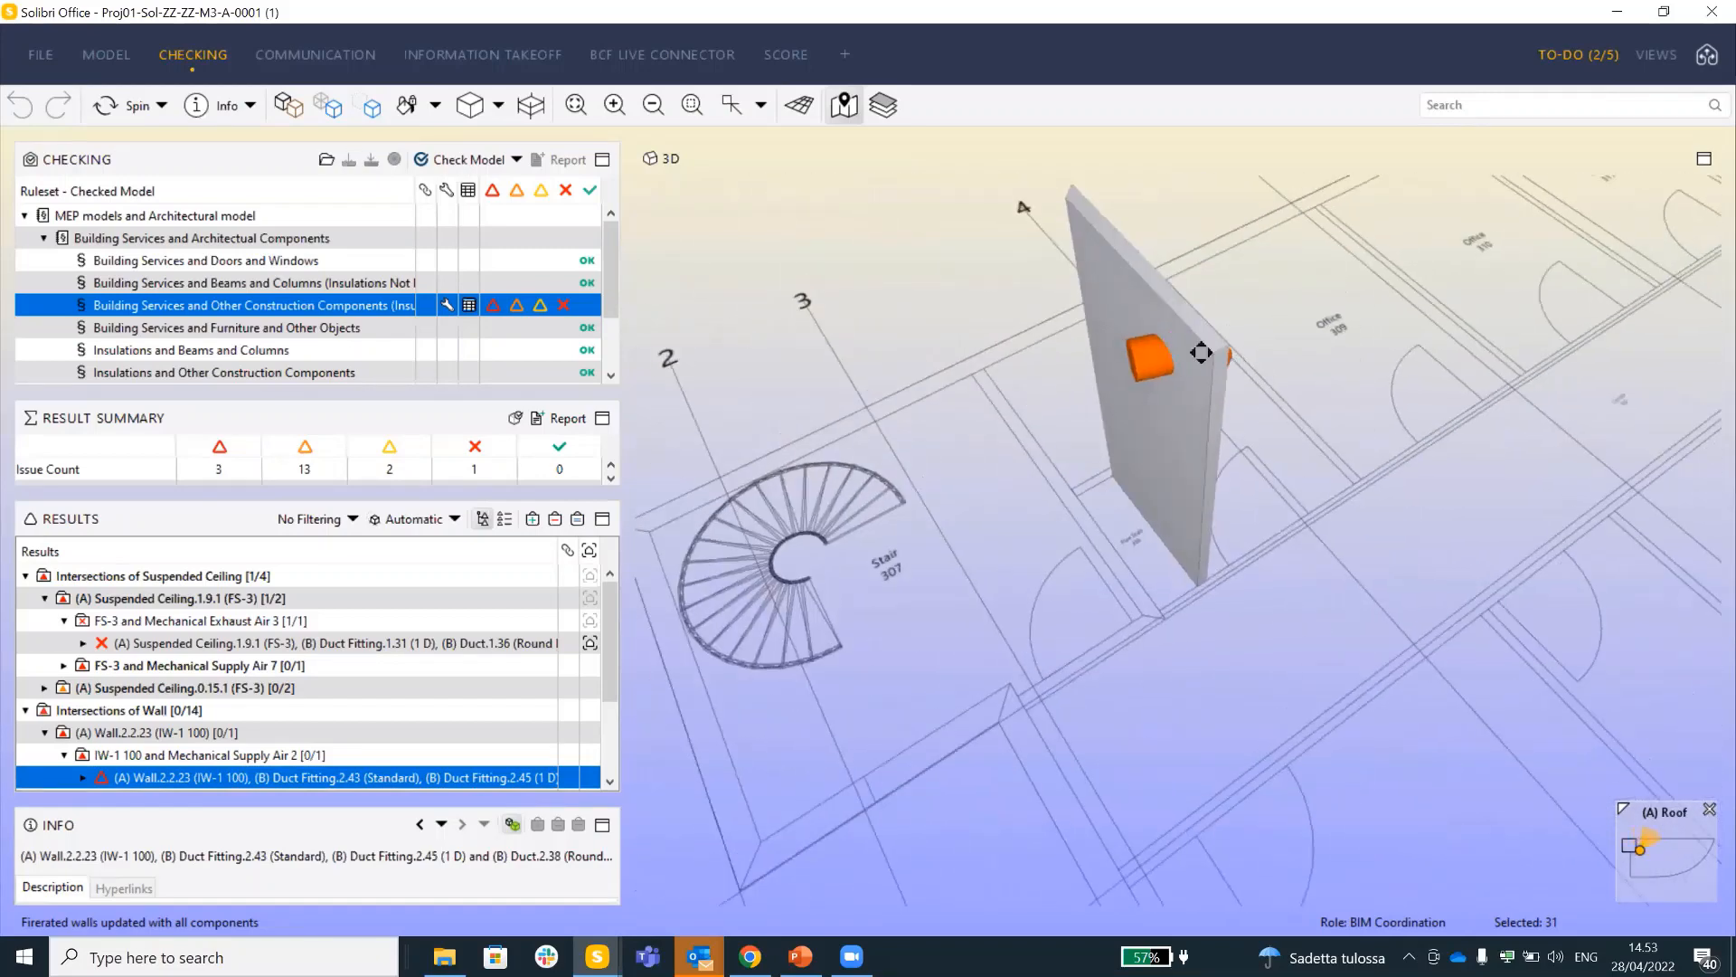
middle_drag(1201, 353, 1119, 355)
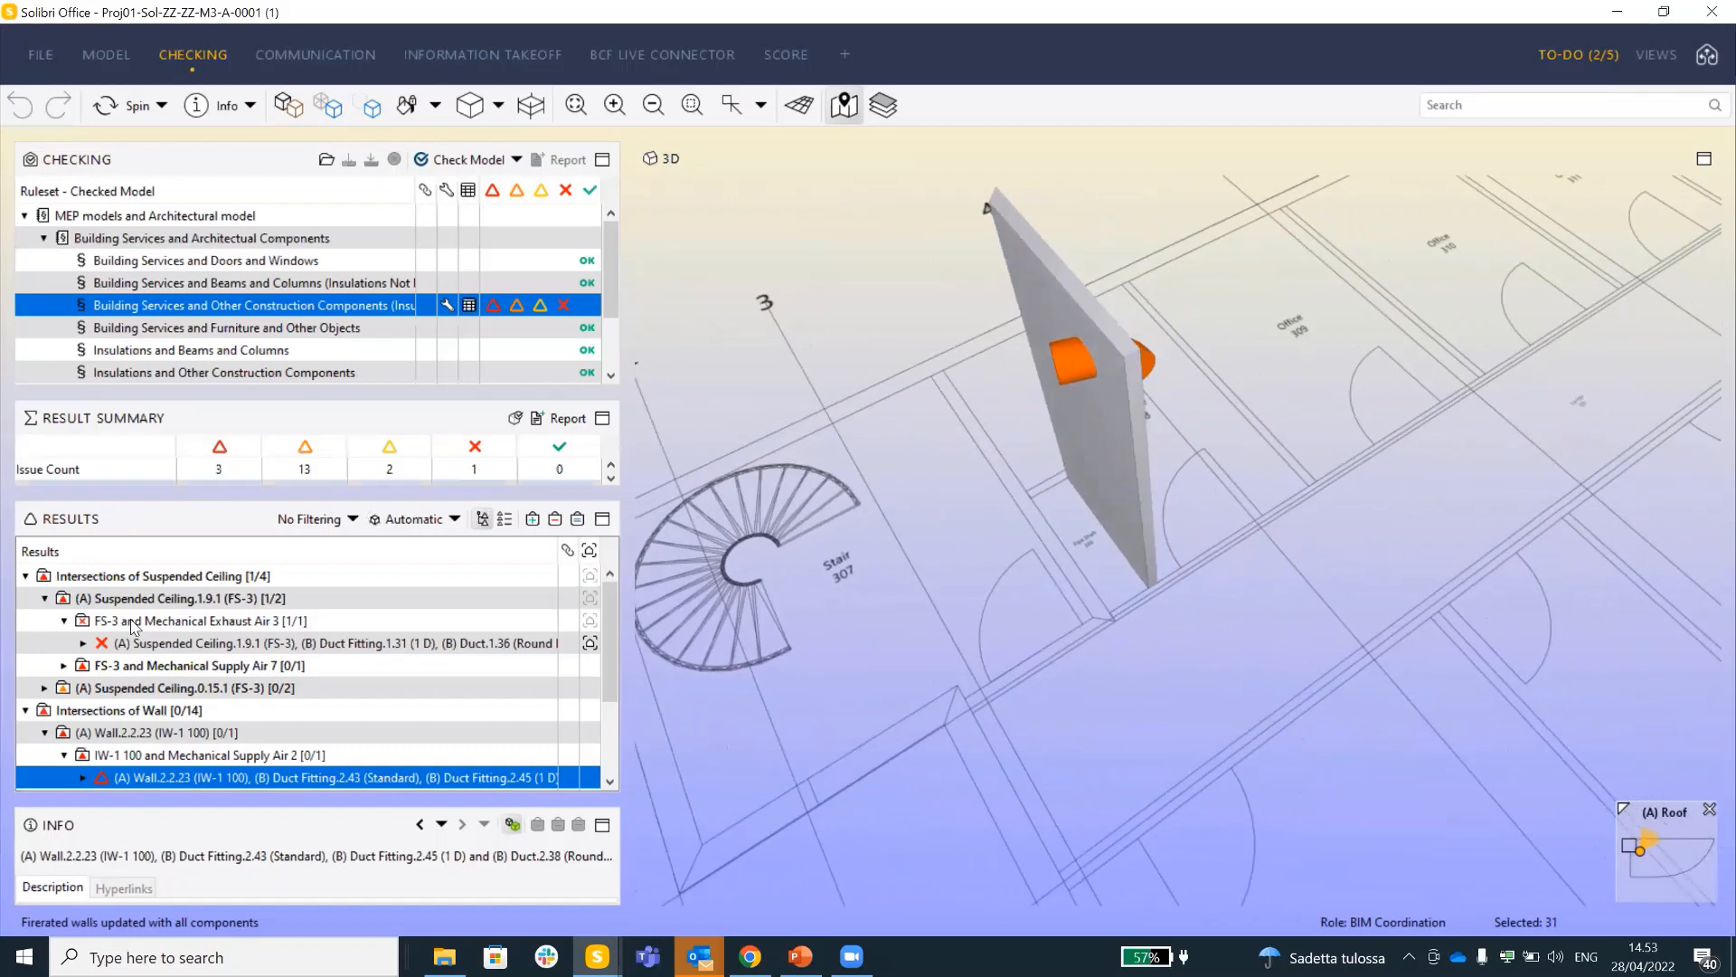
right_click(254, 780)
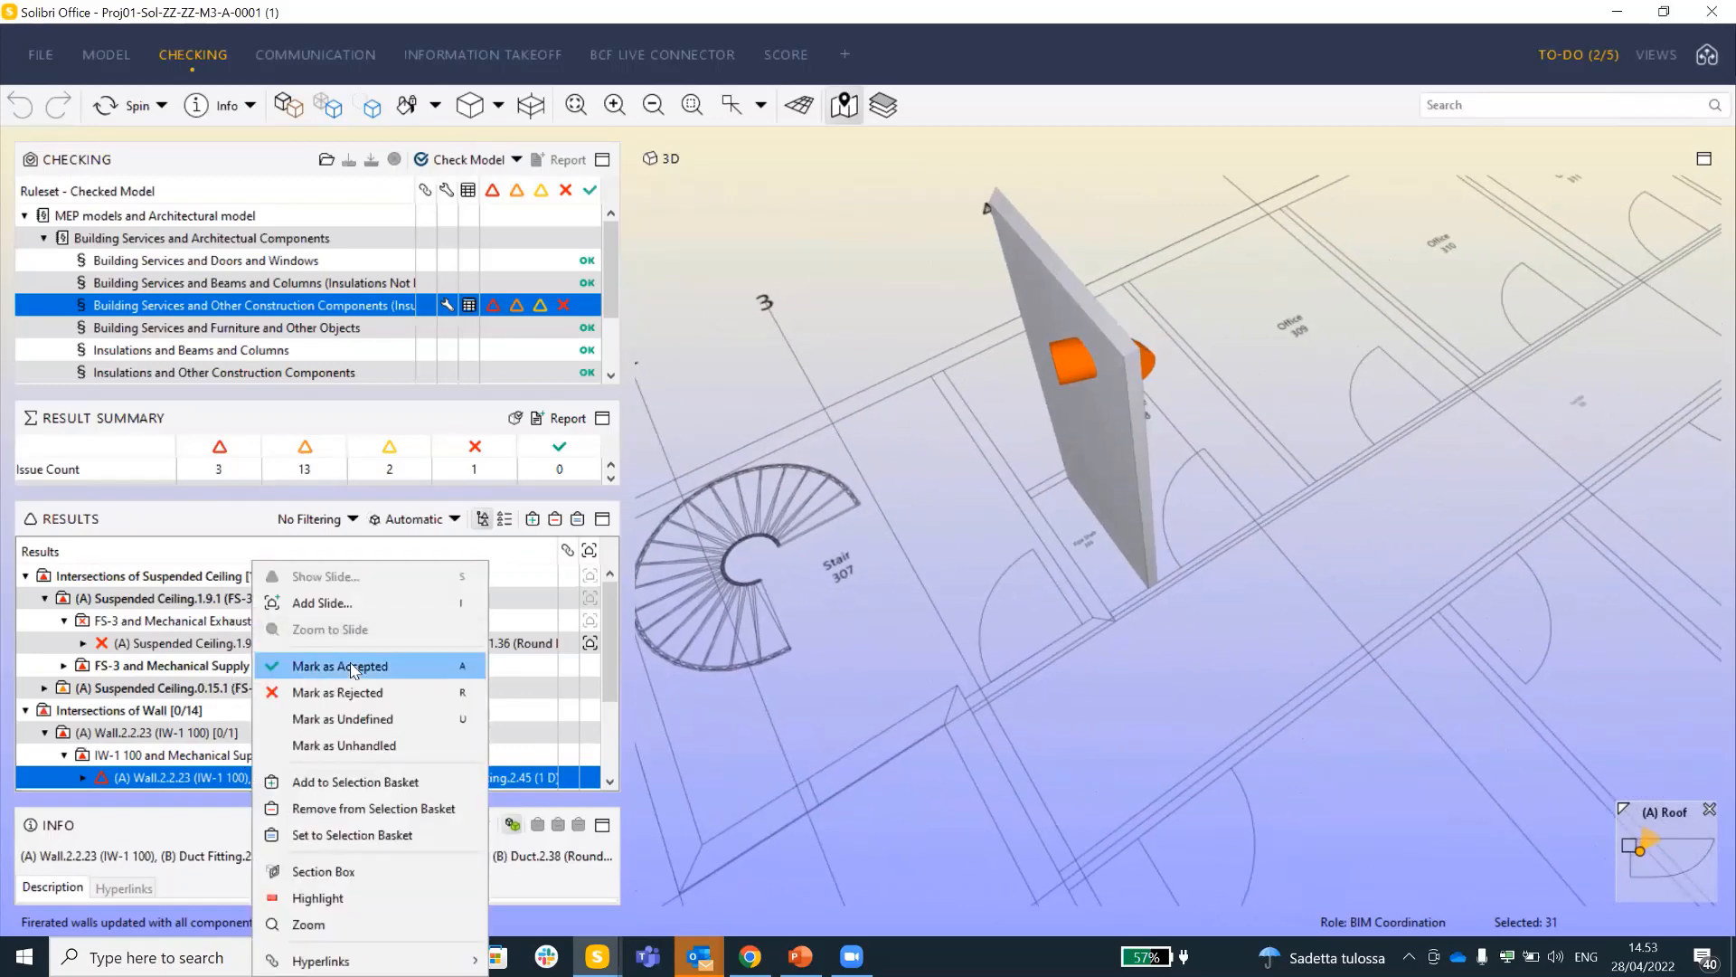
click(353, 667)
Inspect the Wall.0.15.21 (IW-2 150) intersections in the 3D view and make the Results view taller
scroll(352, 669, down, 1)
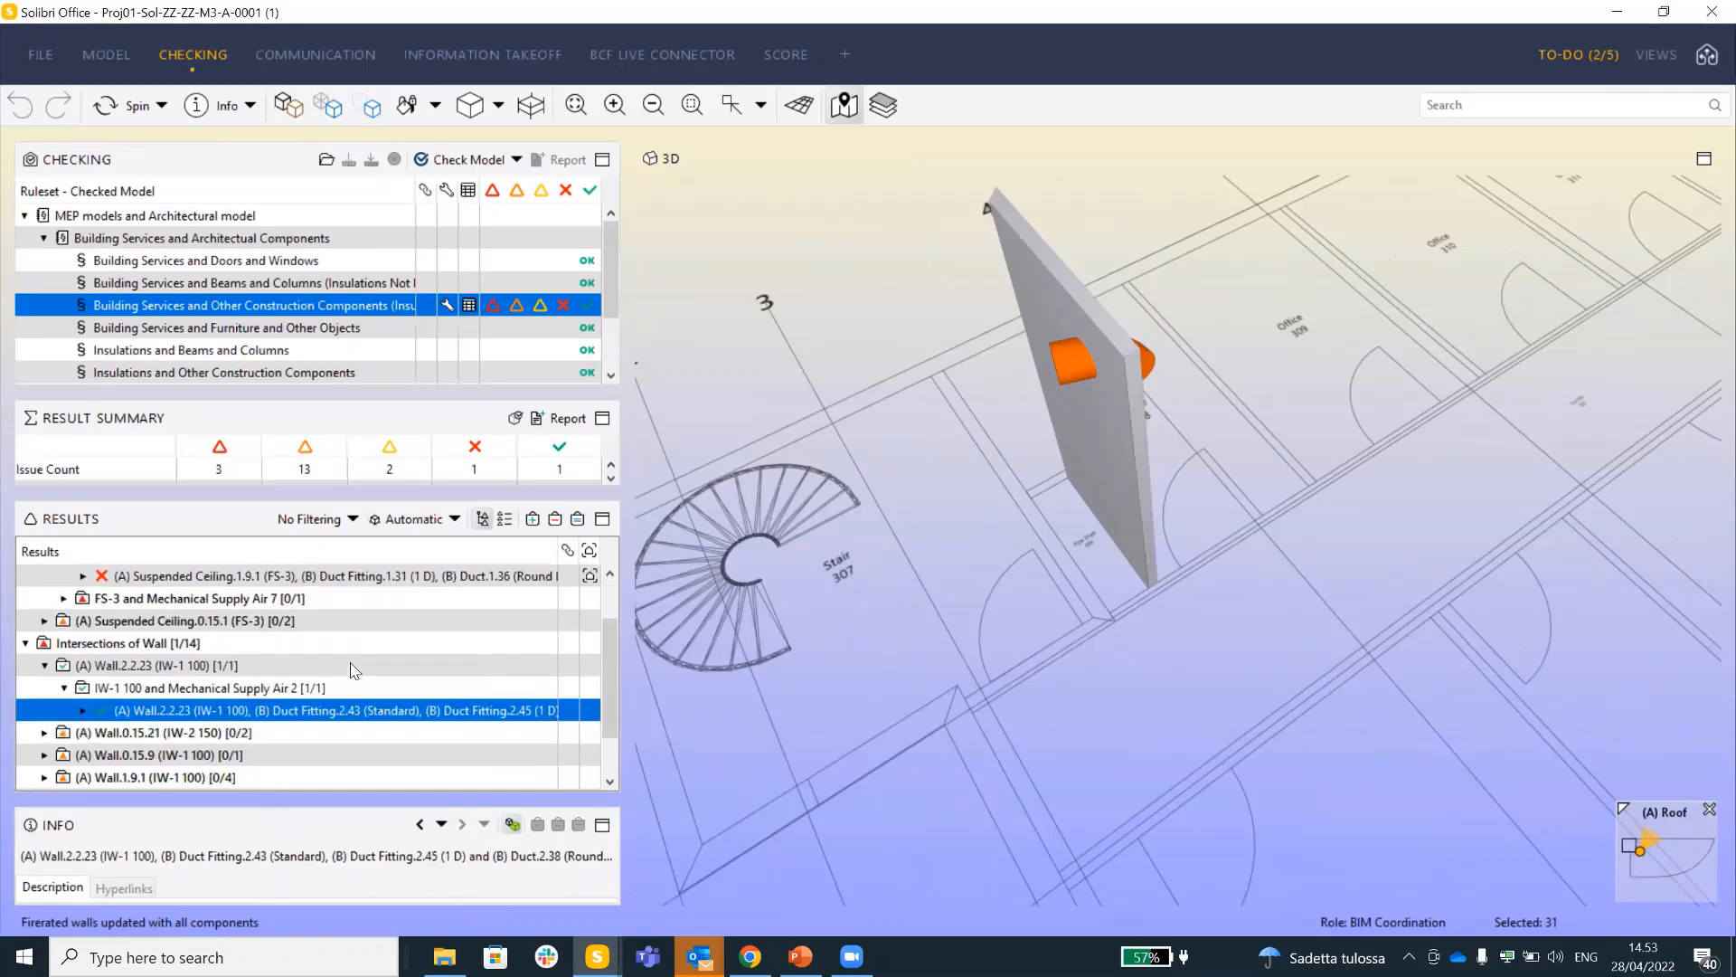
double_click(309, 726)
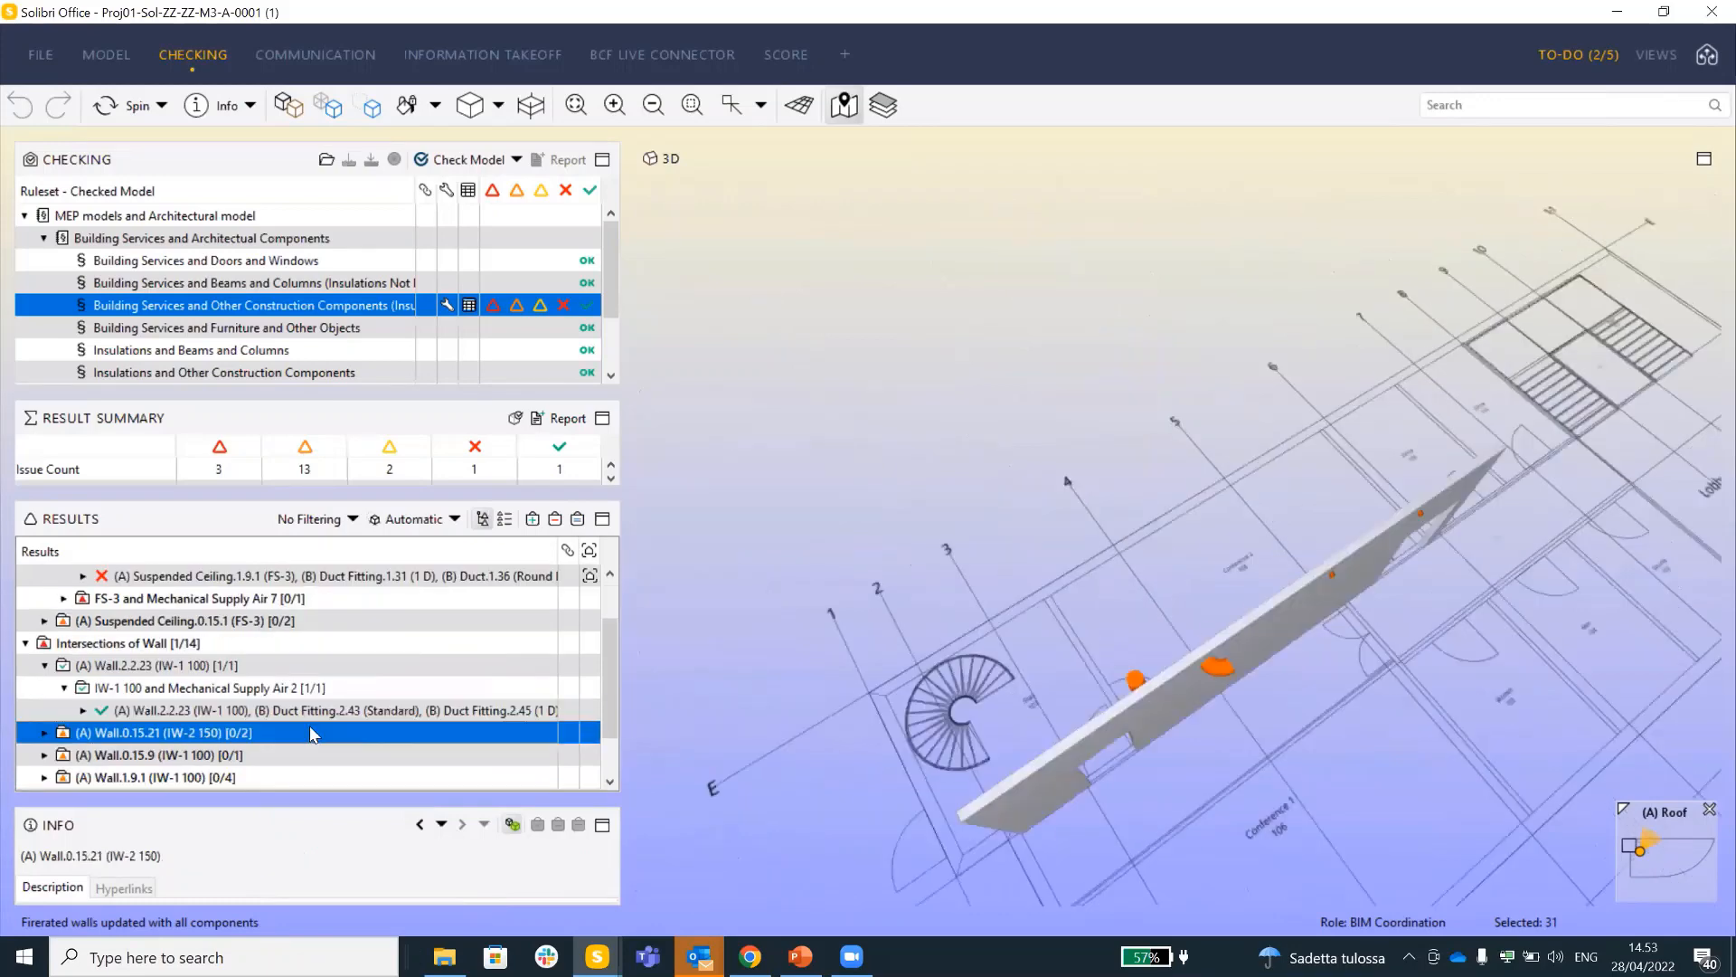
drag(1128, 577, 1606, 430)
right_click(263, 729)
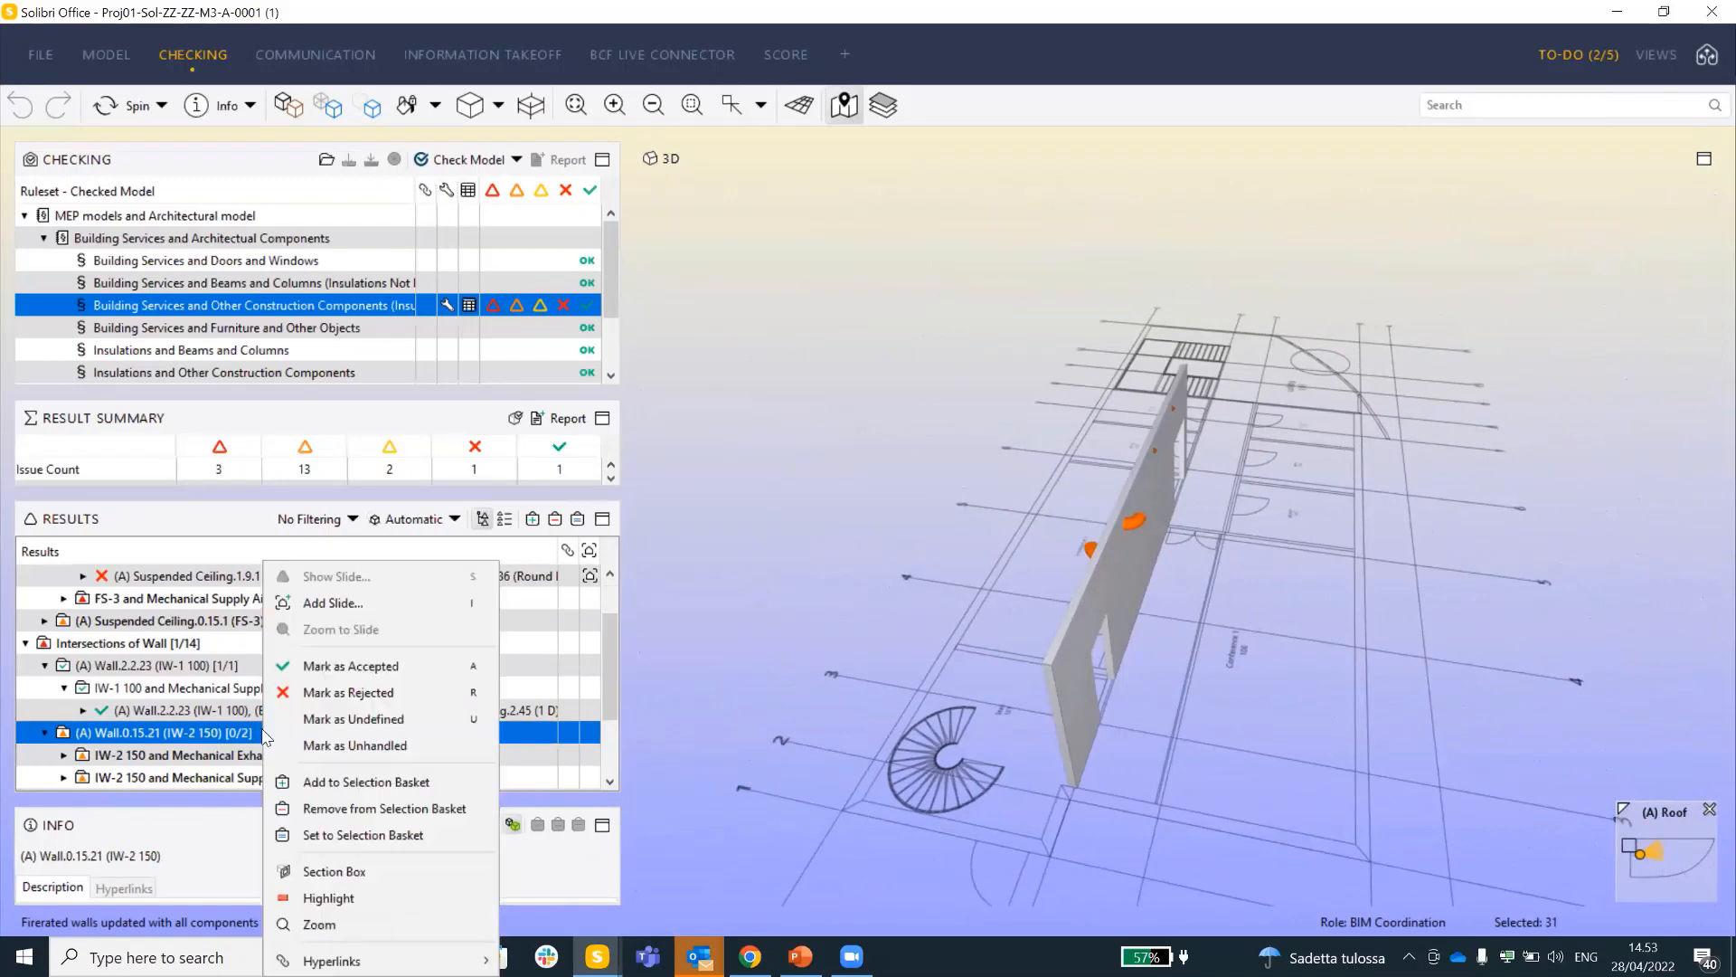
click(1017, 510)
drag(1544, 376, 1011, 516)
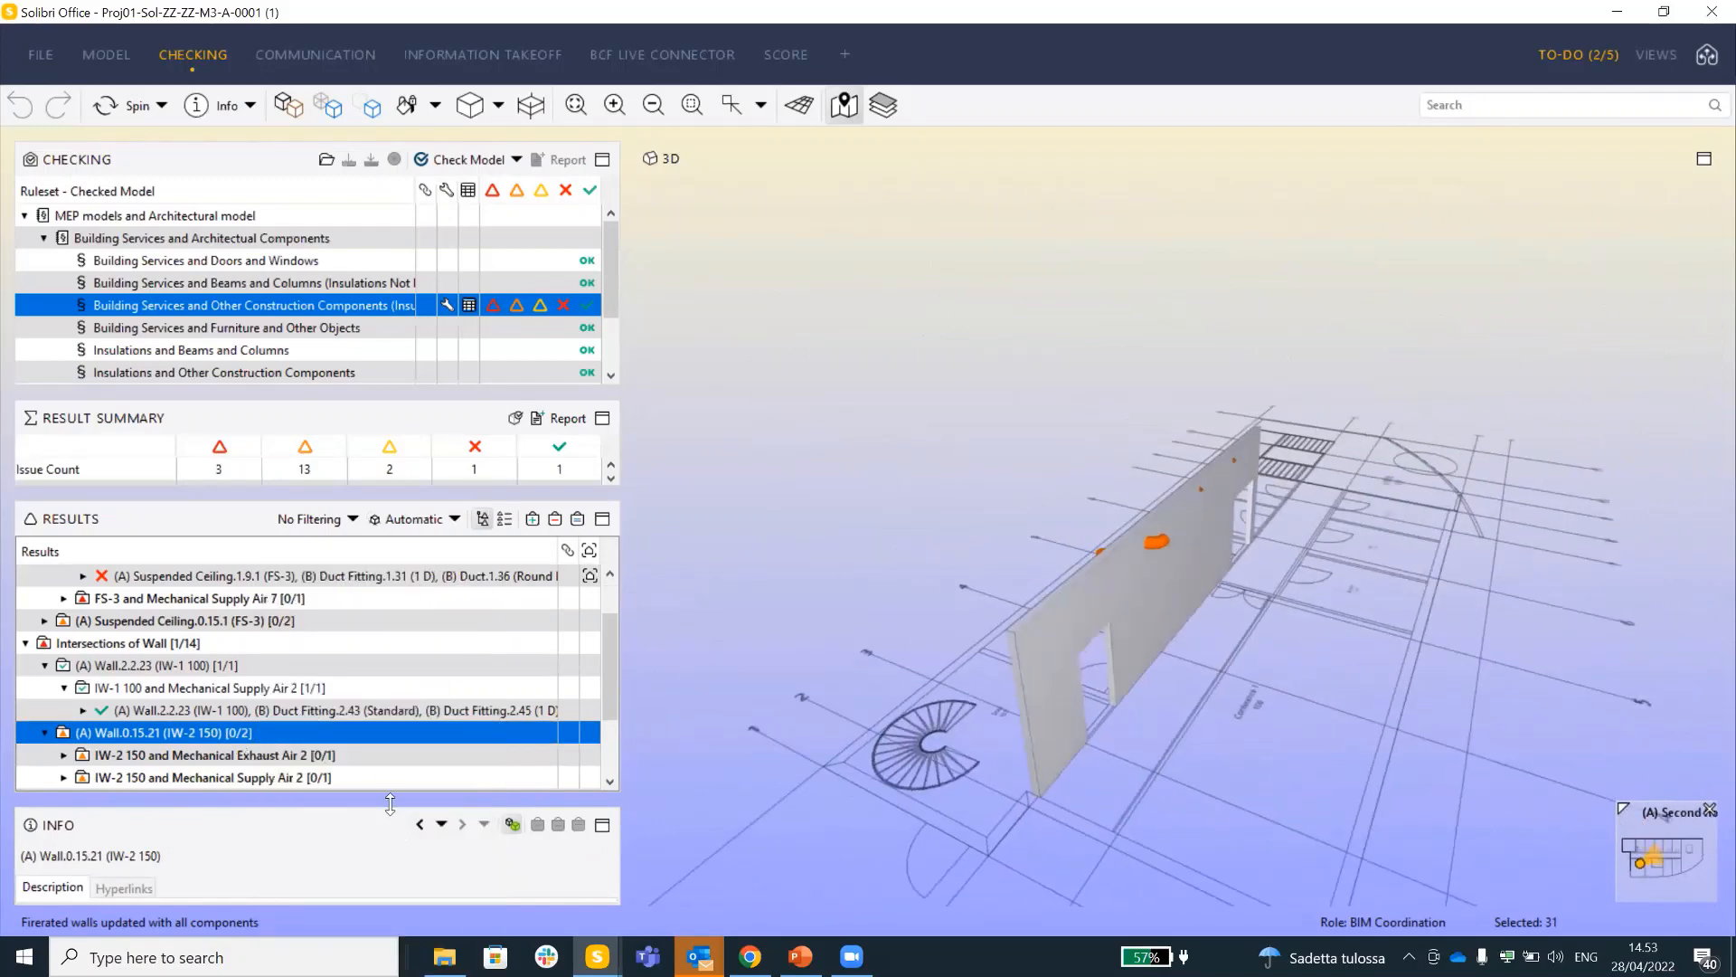
drag(391, 805, 391, 873)
scroll(605, 760, down, 2)
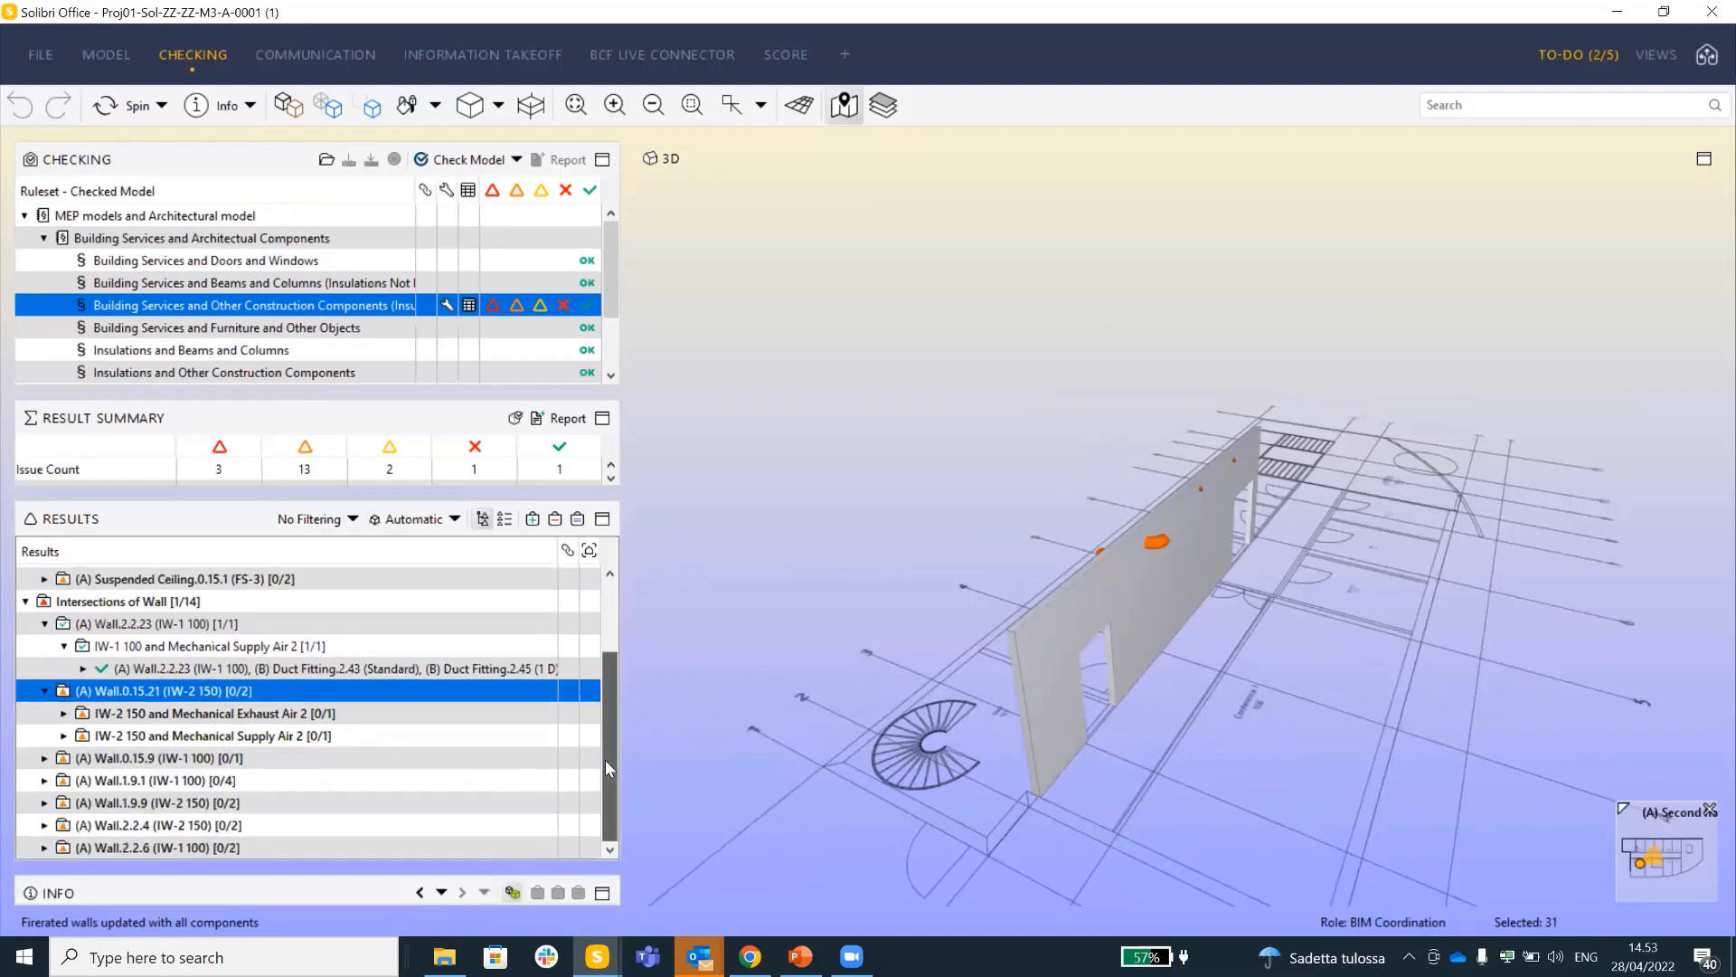
click(44, 690)
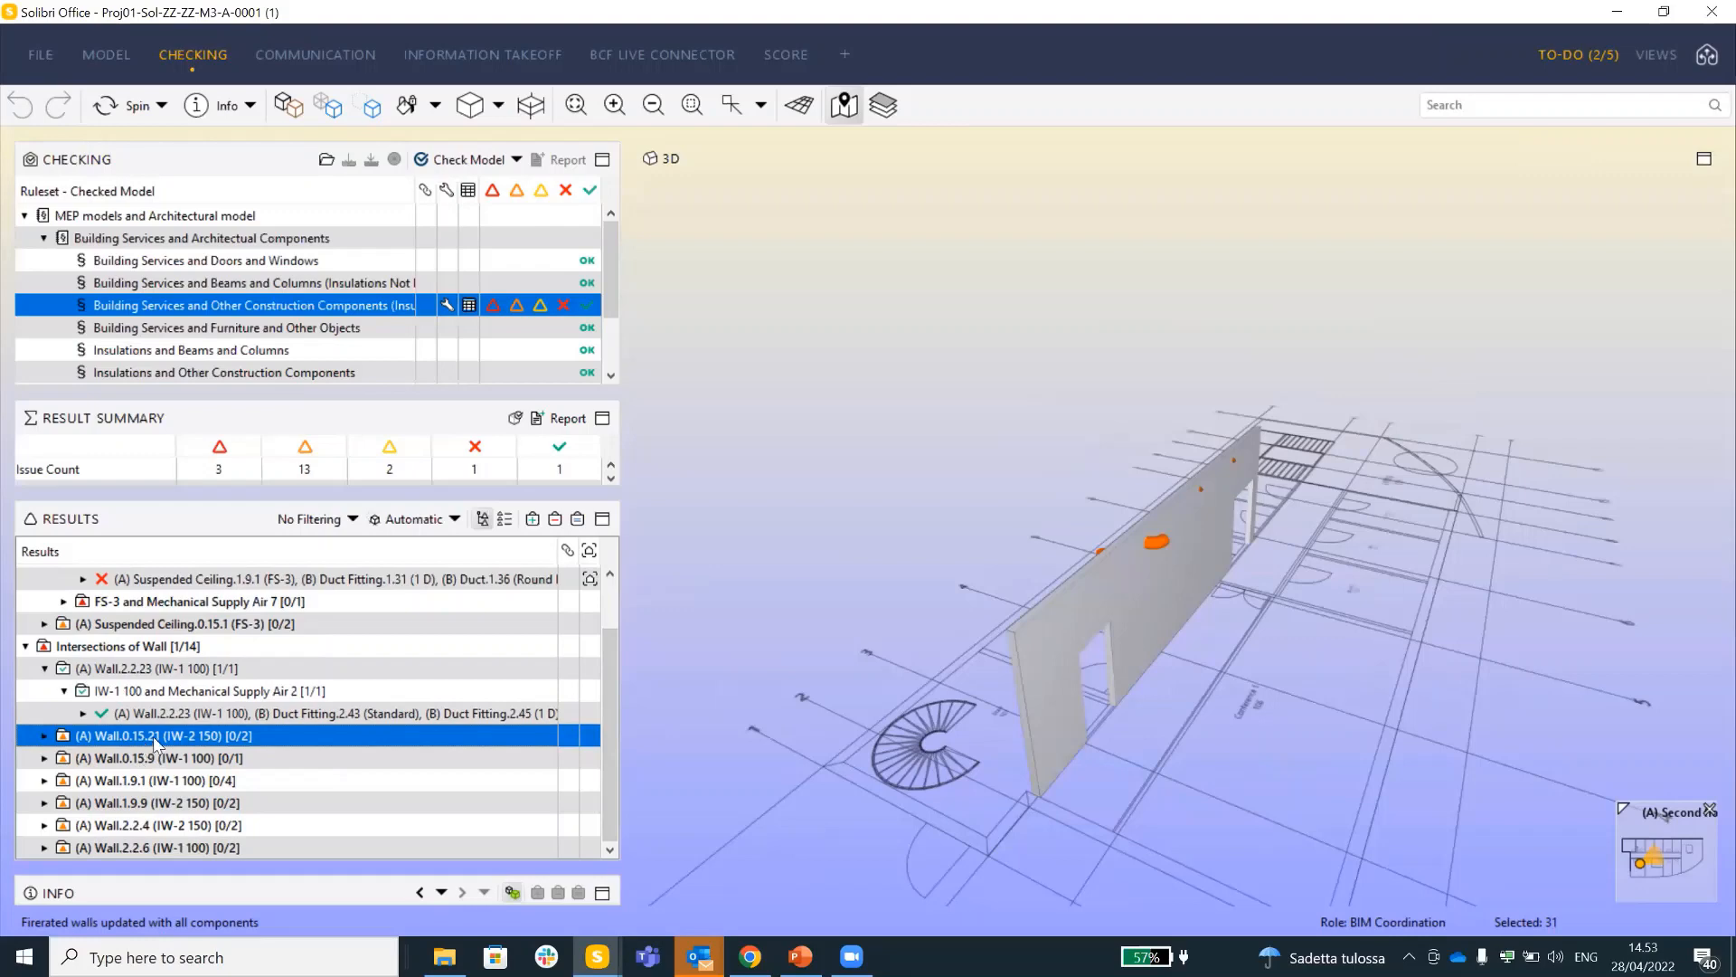
Add a slide of the wall and its intersecting ducts to the Wall.0.15.21 (IW-2 150) category, then close the issue details
right_click(192, 736)
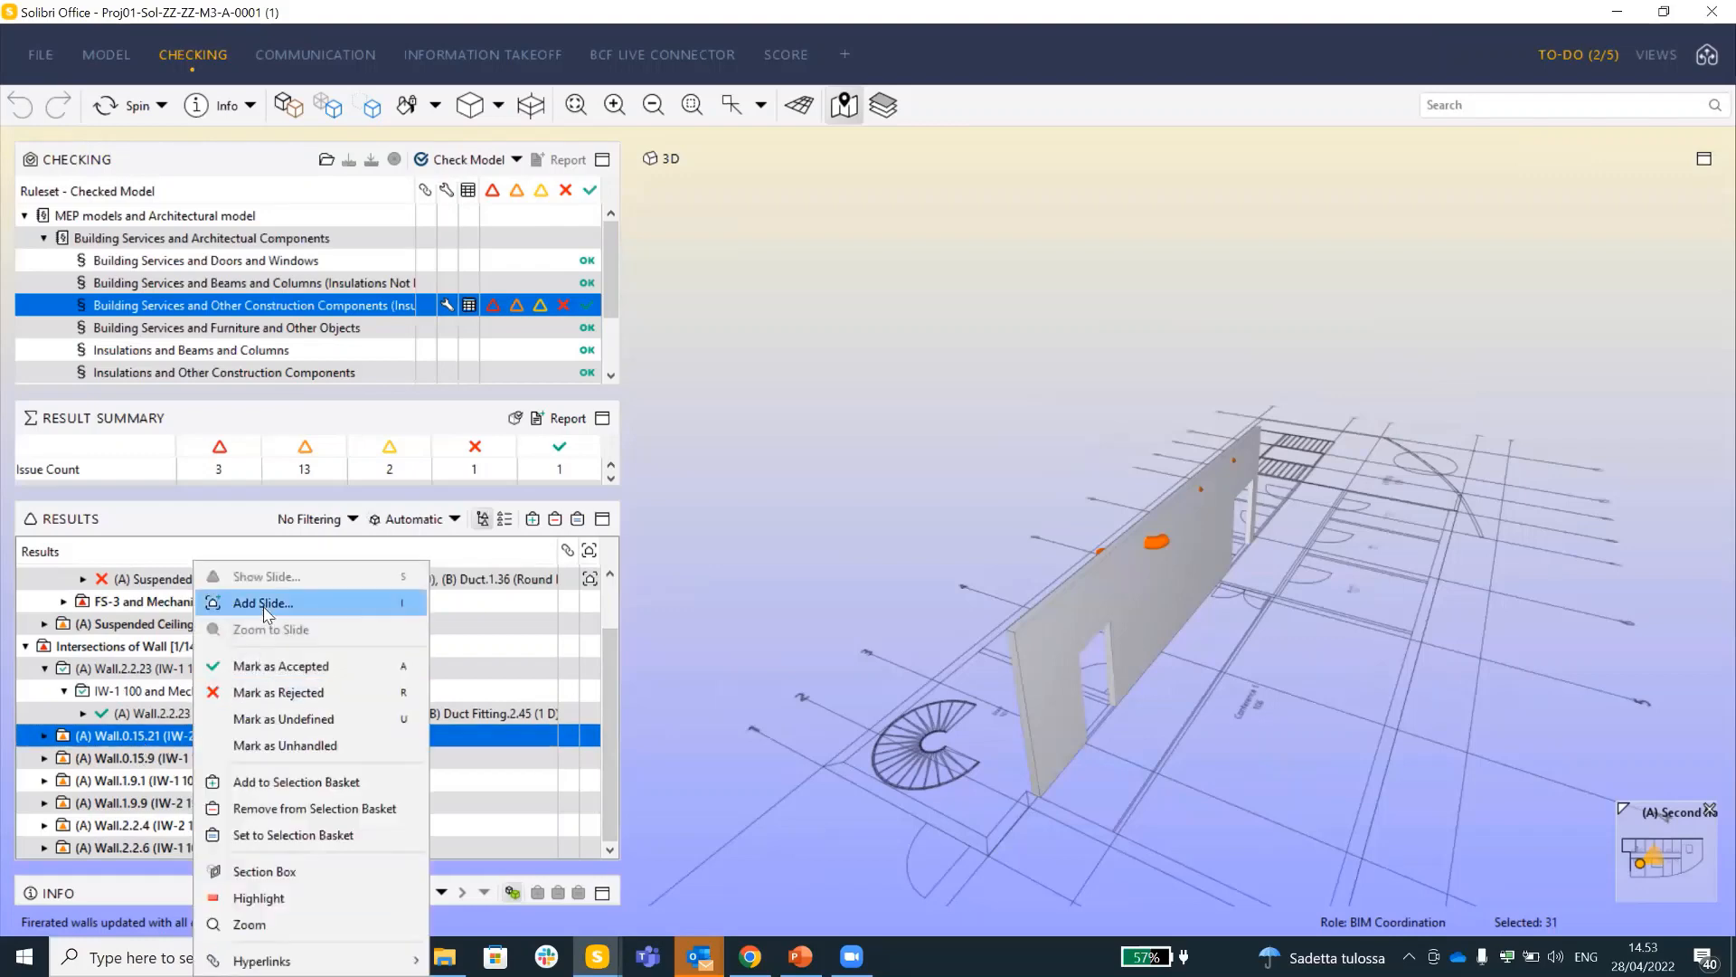
click(1280, 634)
mouse_move(1164, 515)
mouse_down()
mouse_move(1504, 480)
mouse_move(1066, 473)
mouse_move(1207, 542)
mouse_move(1086, 579)
mouse_up()
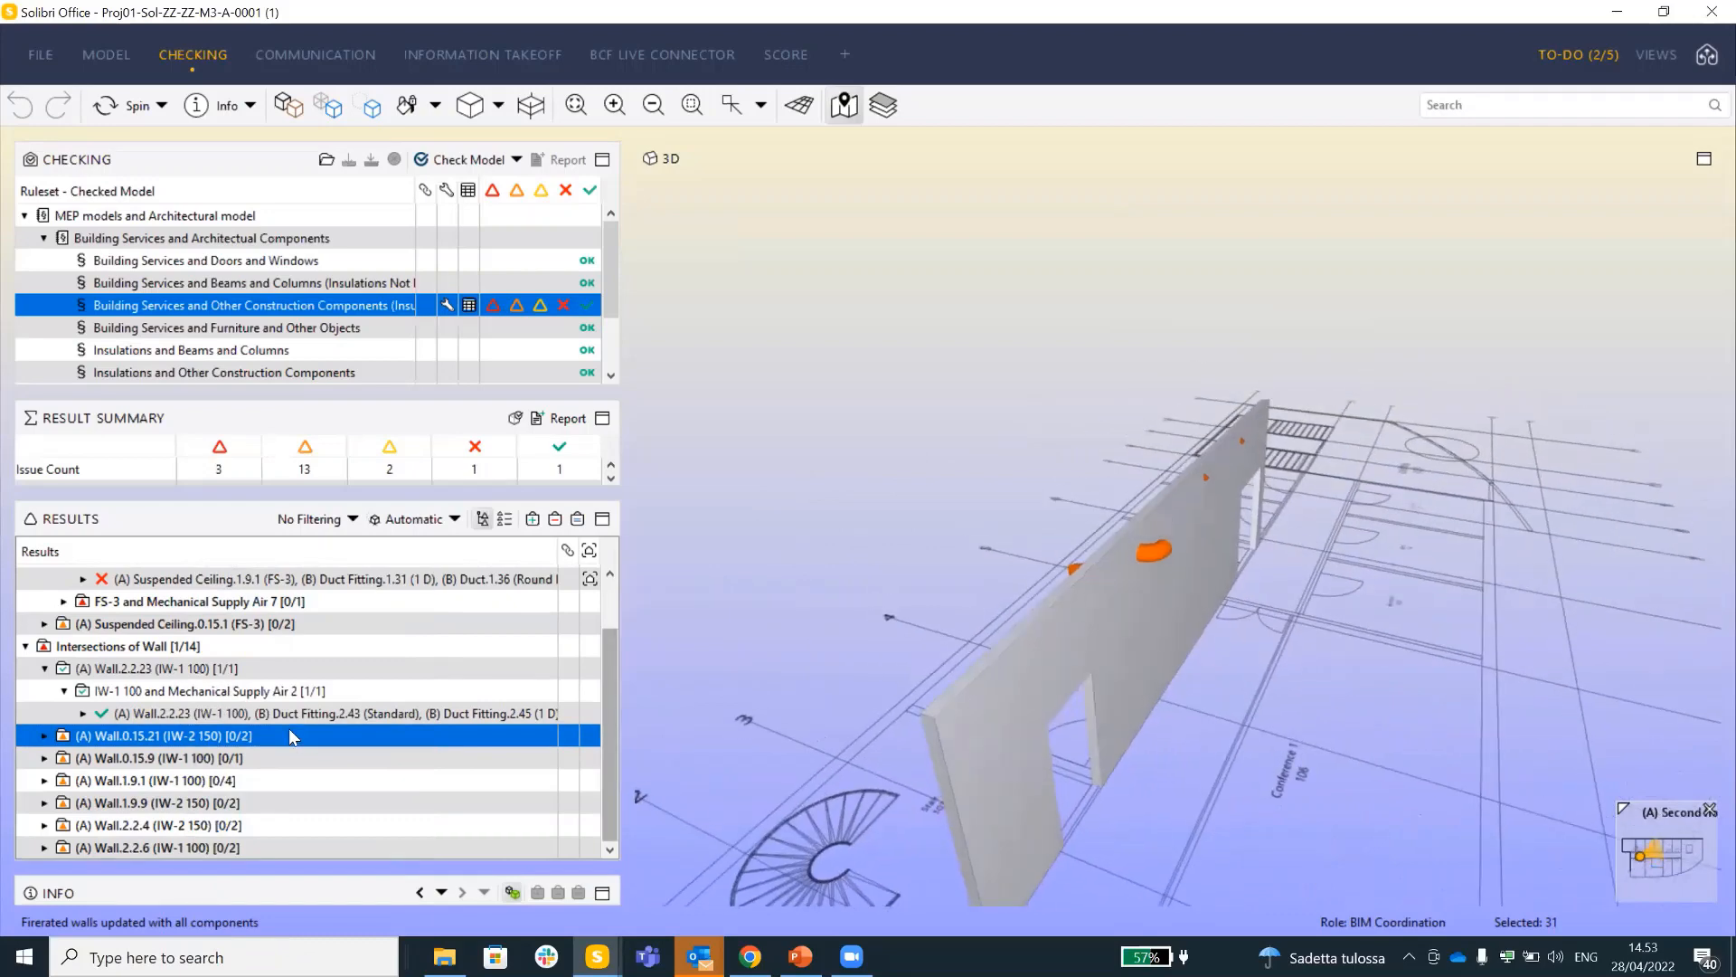
right_click(290, 729)
click(369, 603)
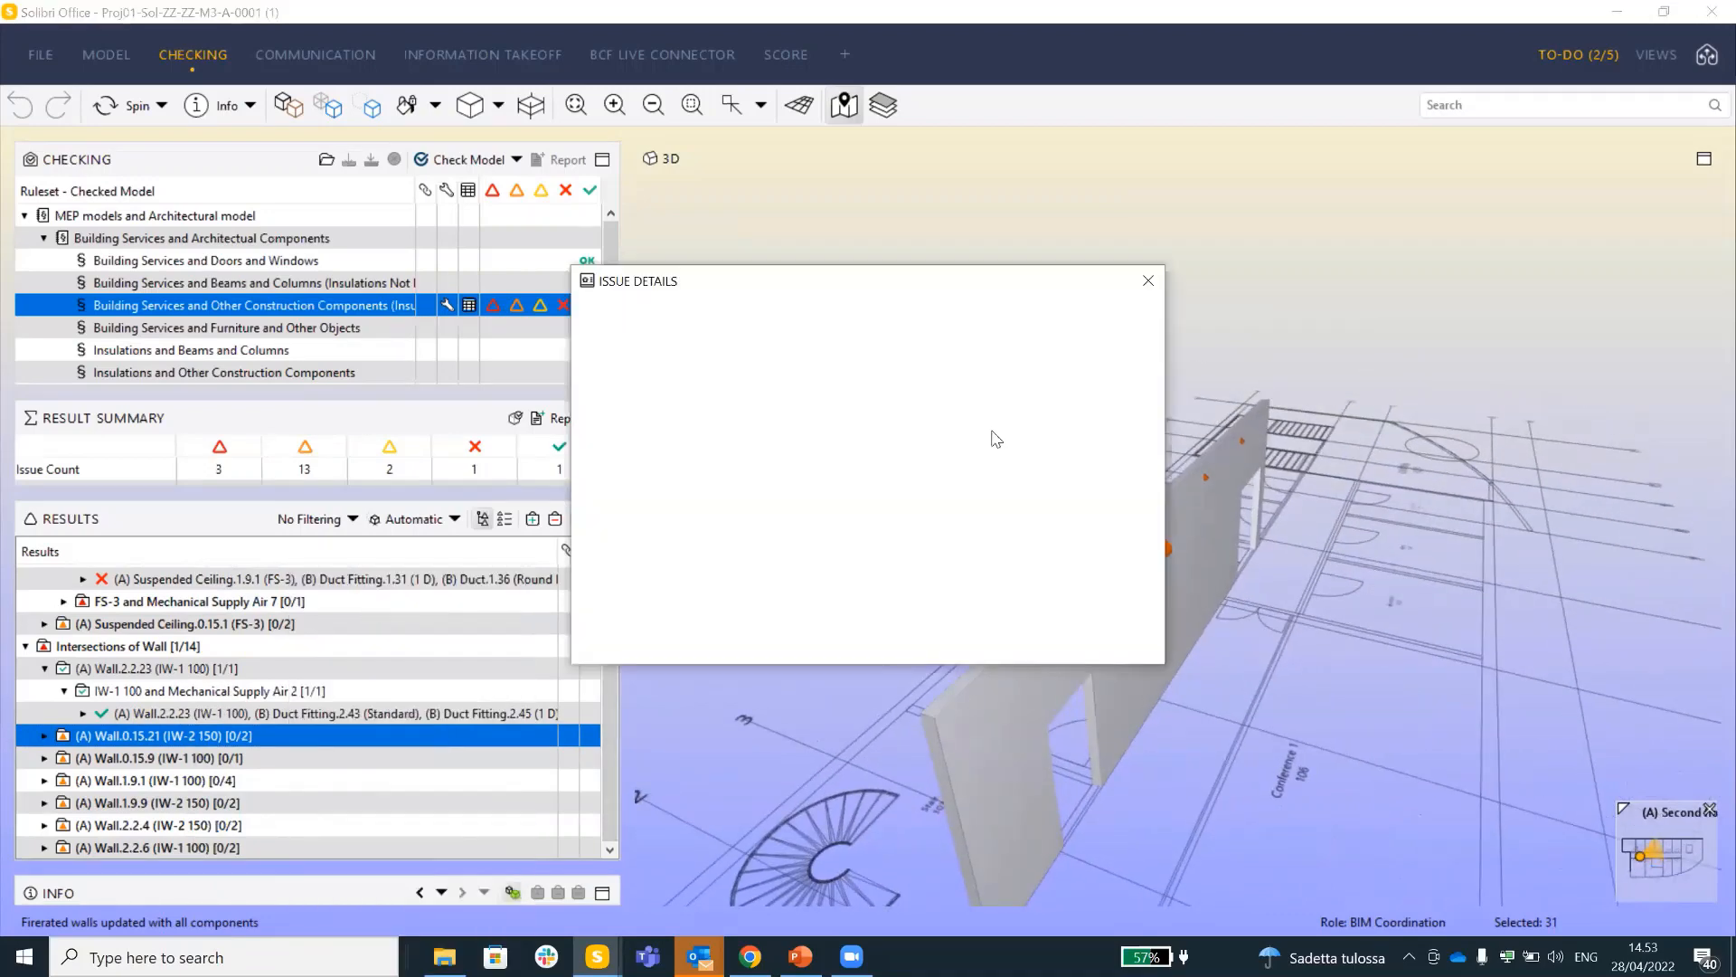
click(1149, 282)
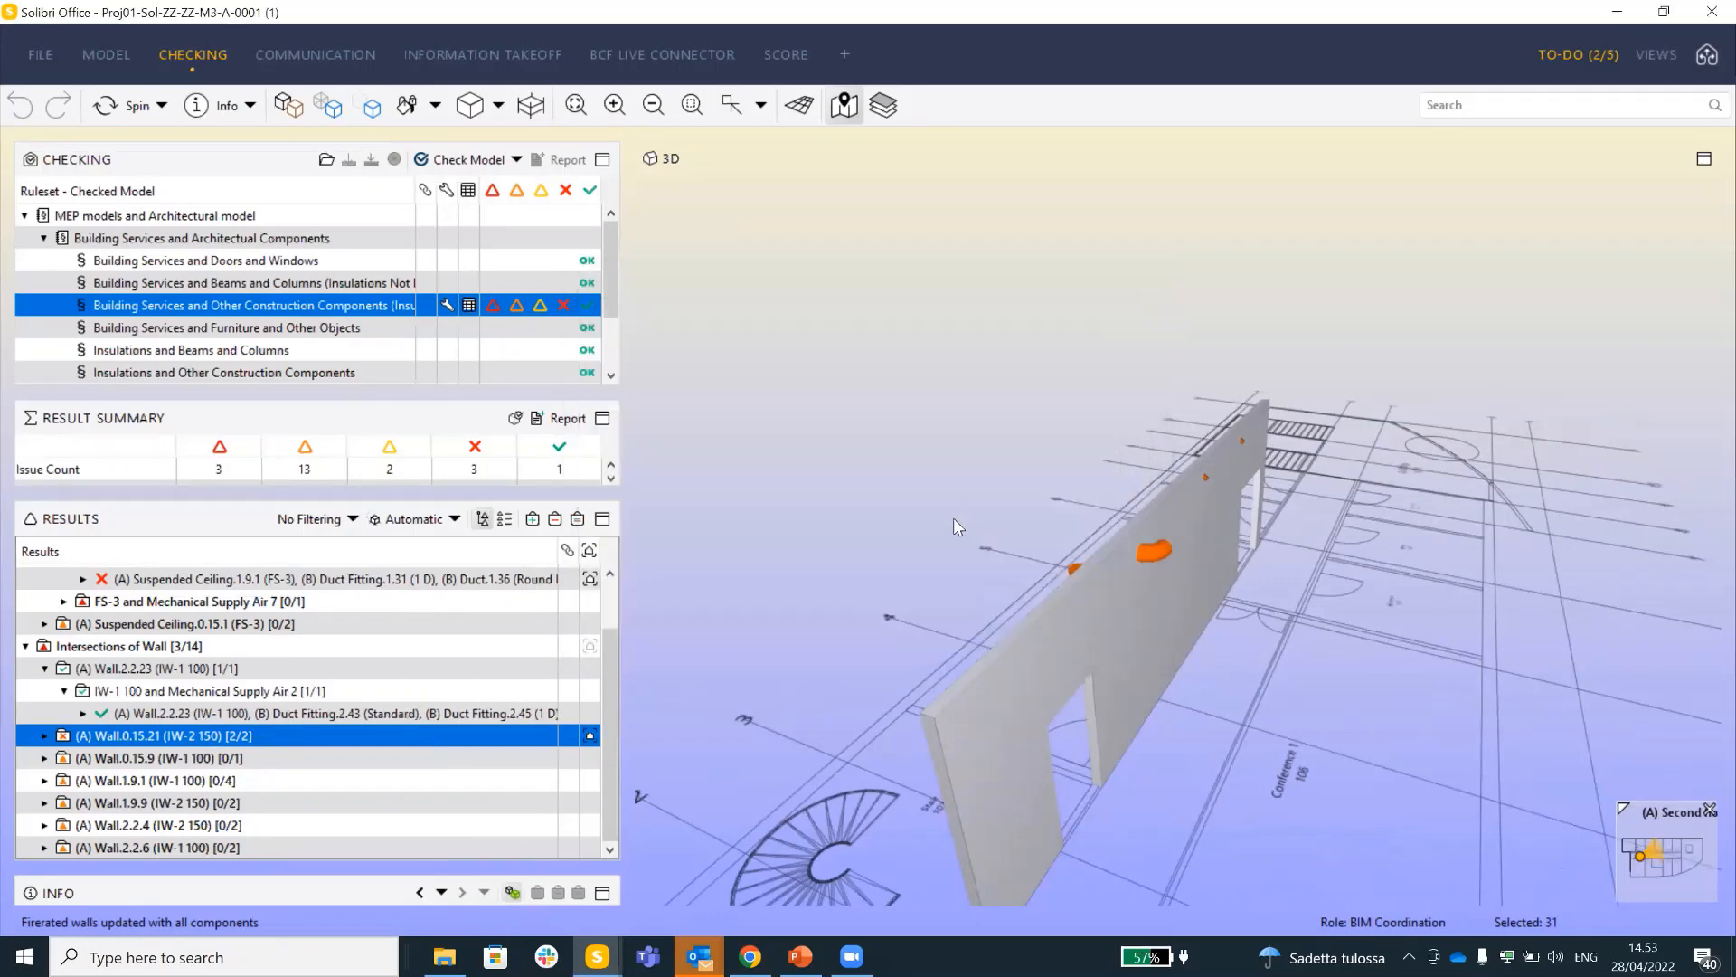
In the Communication layout, create Presentation 1 from the checking results of MEP models and Architectural model
drag(1188, 553, 1229, 503)
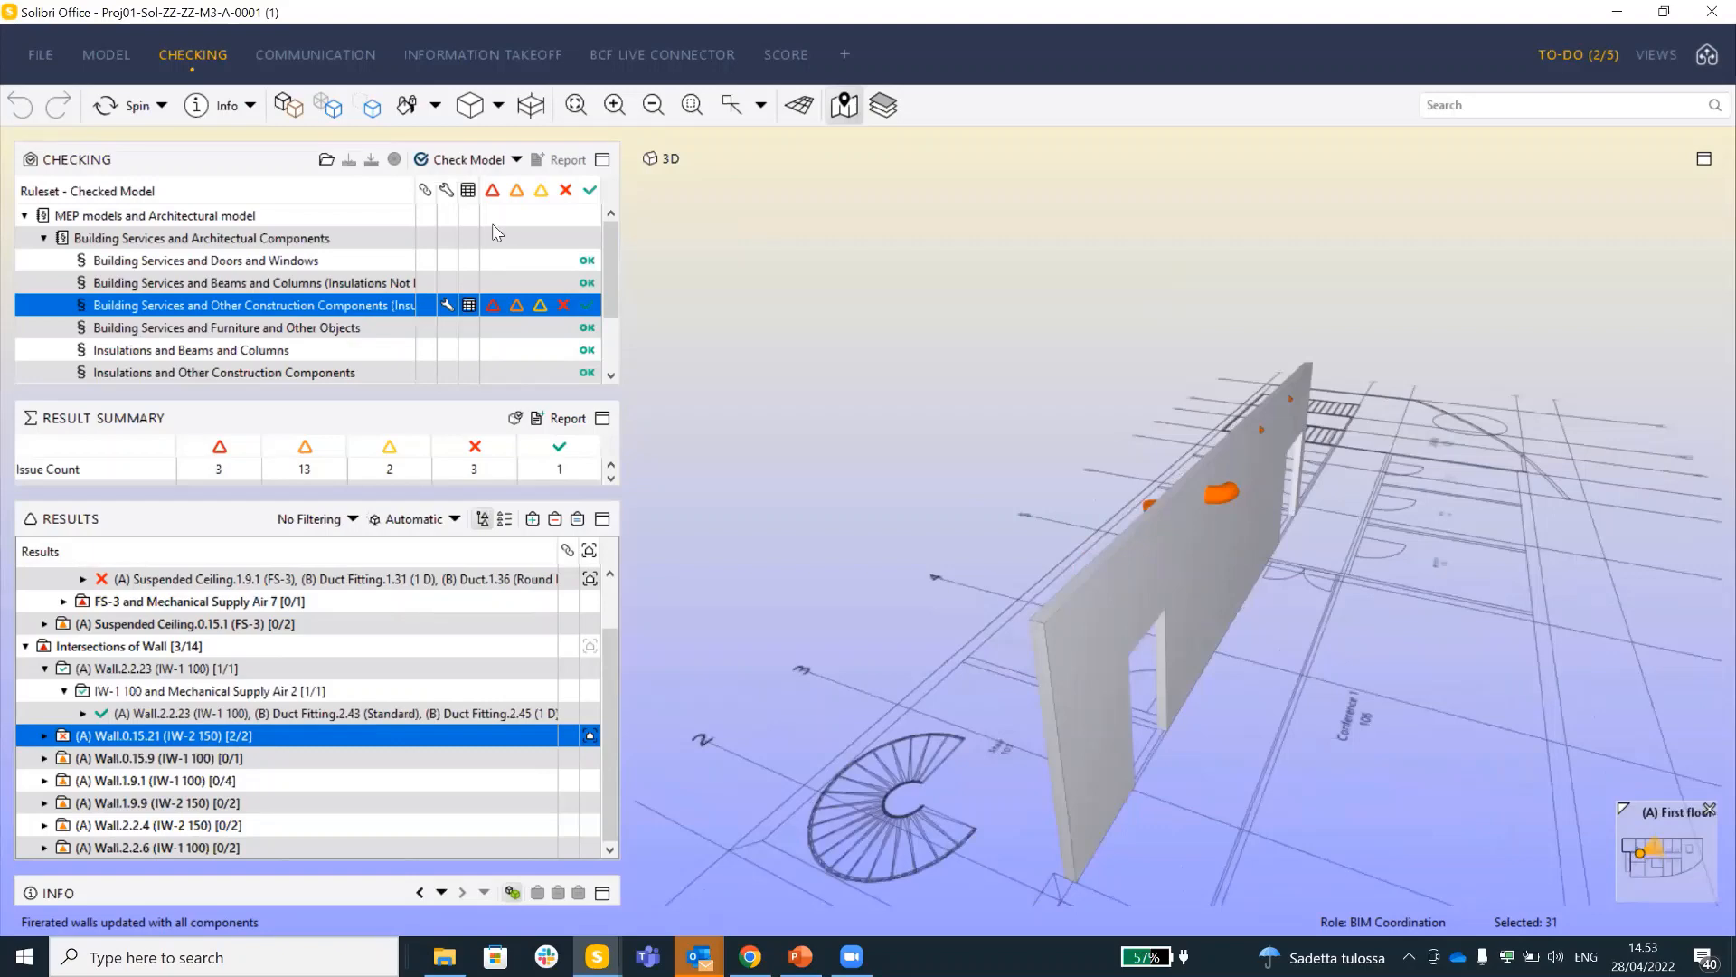
click(342, 47)
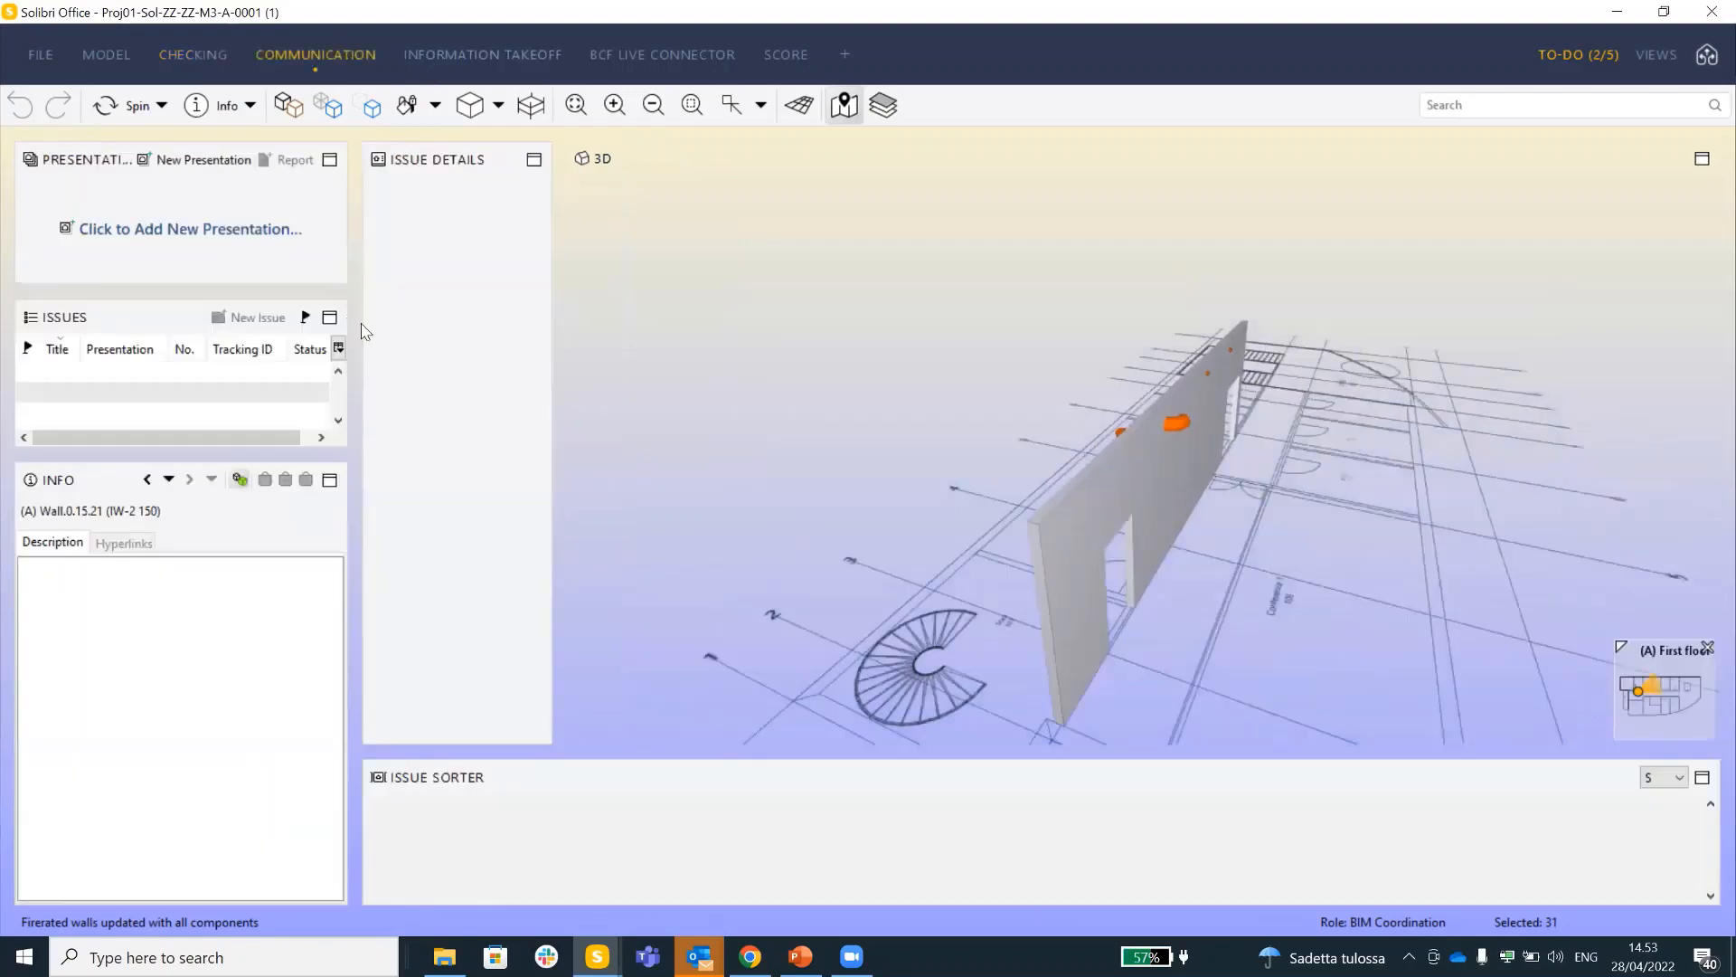
drag(355, 329, 479, 337)
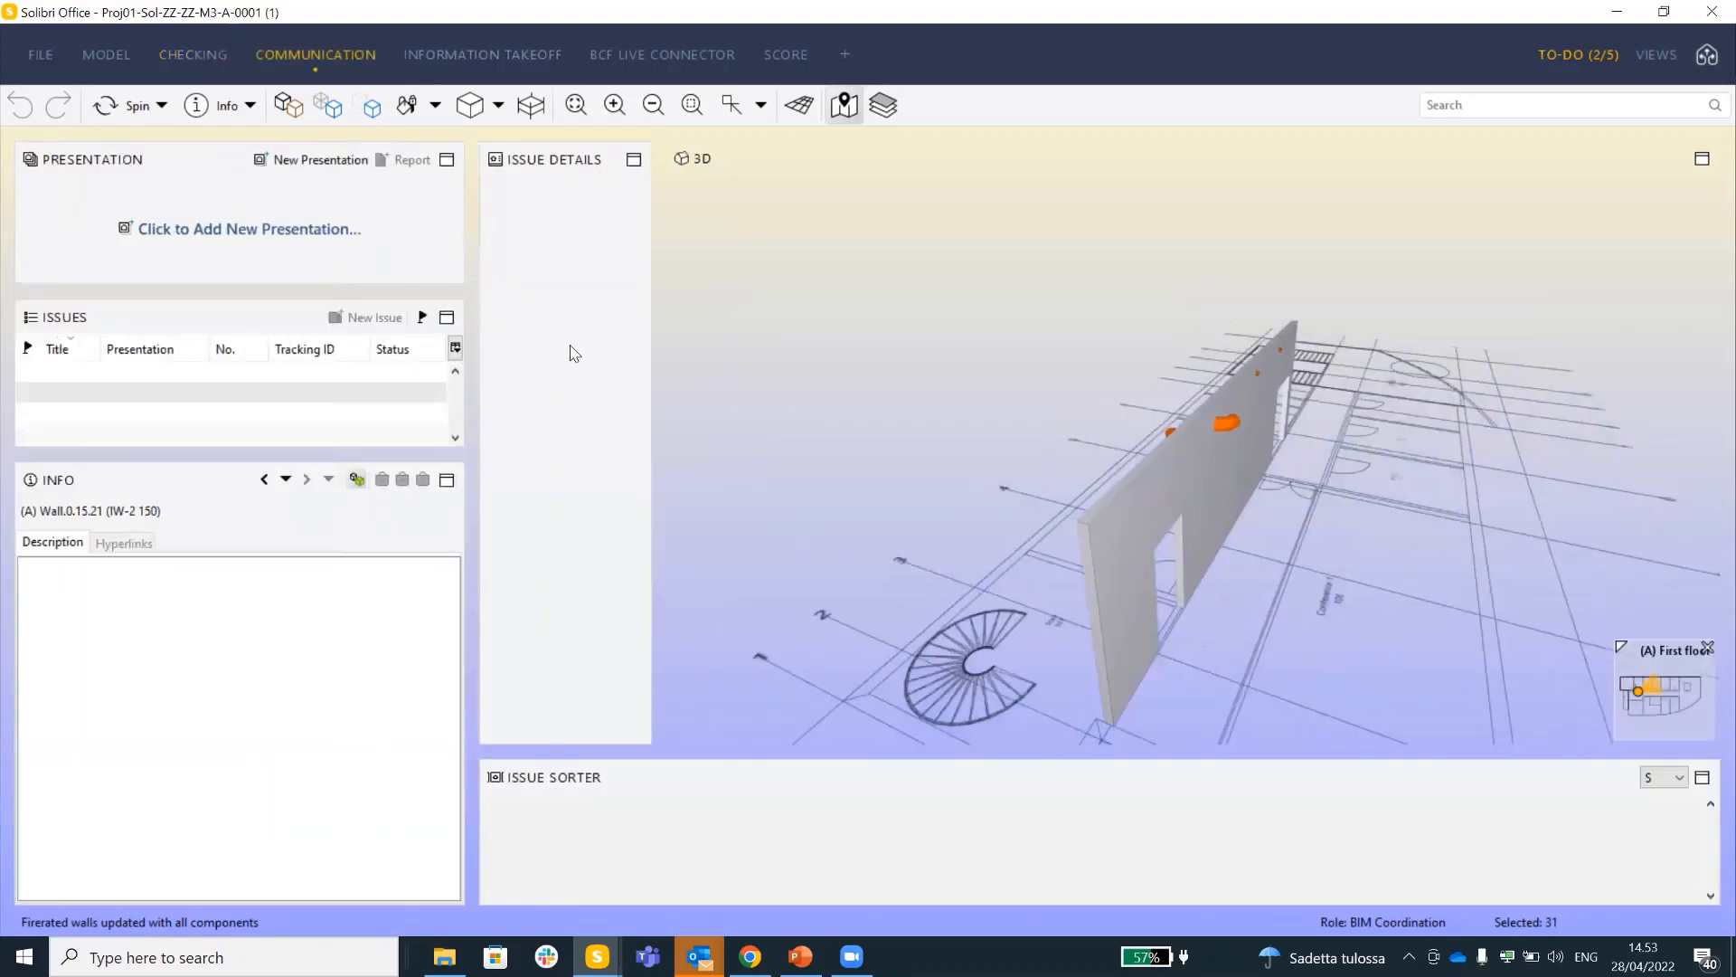
click(282, 237)
click(156, 311)
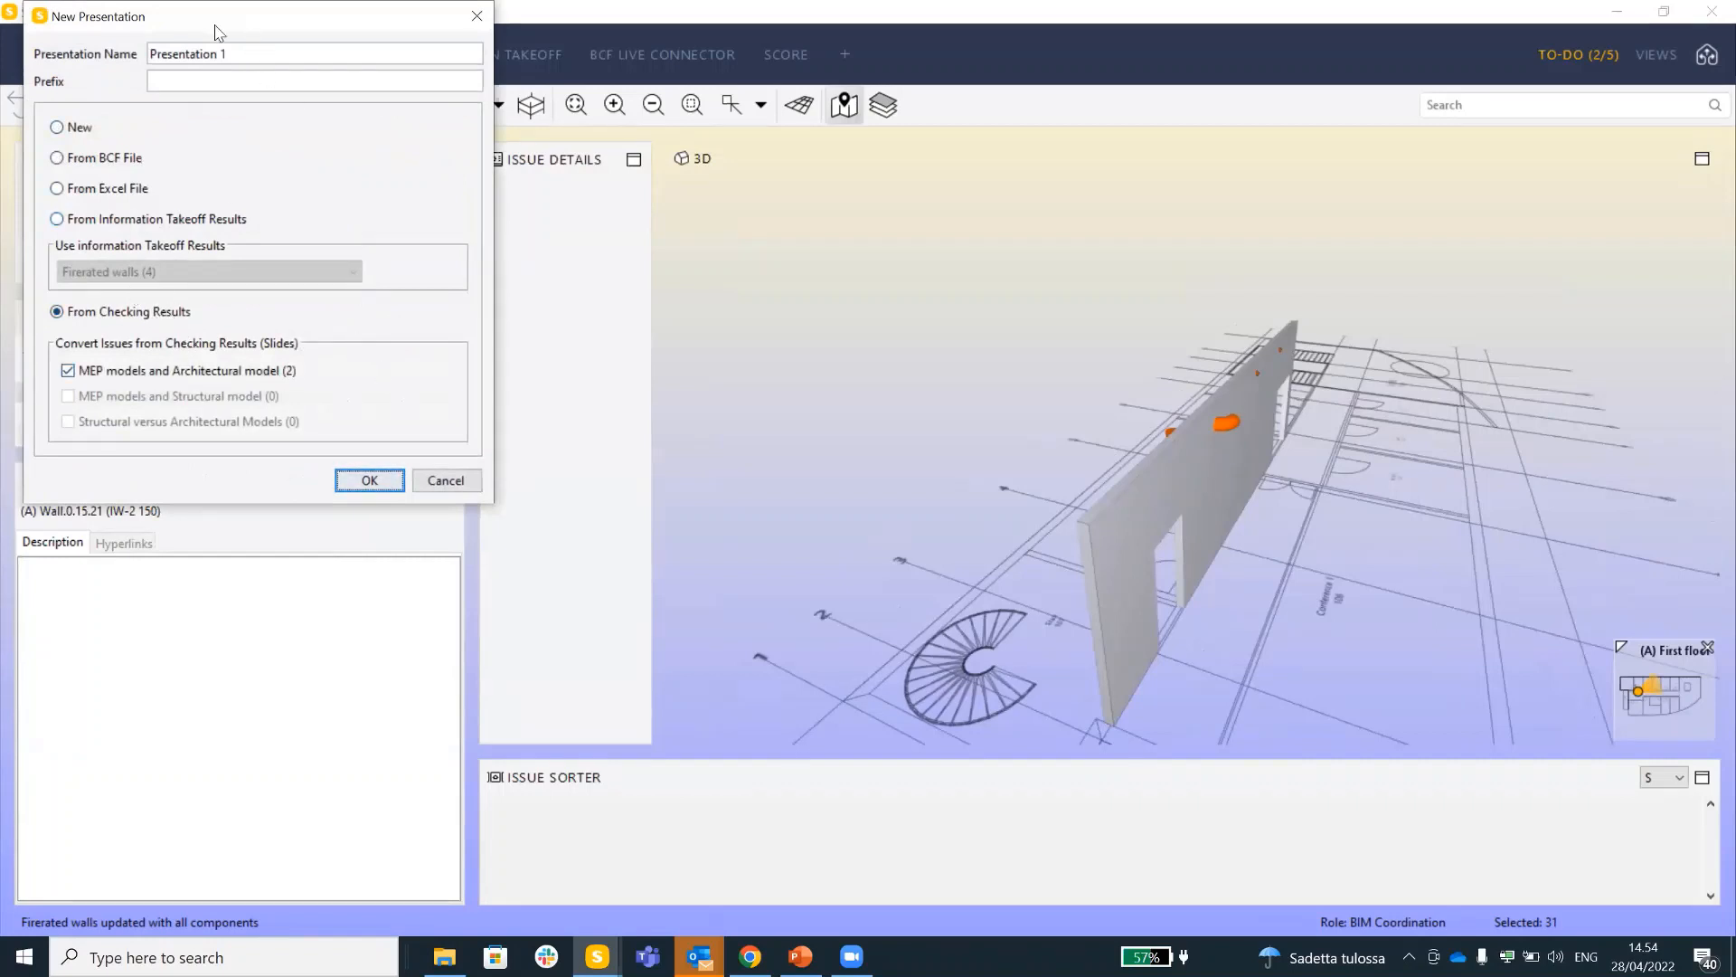
click(370, 480)
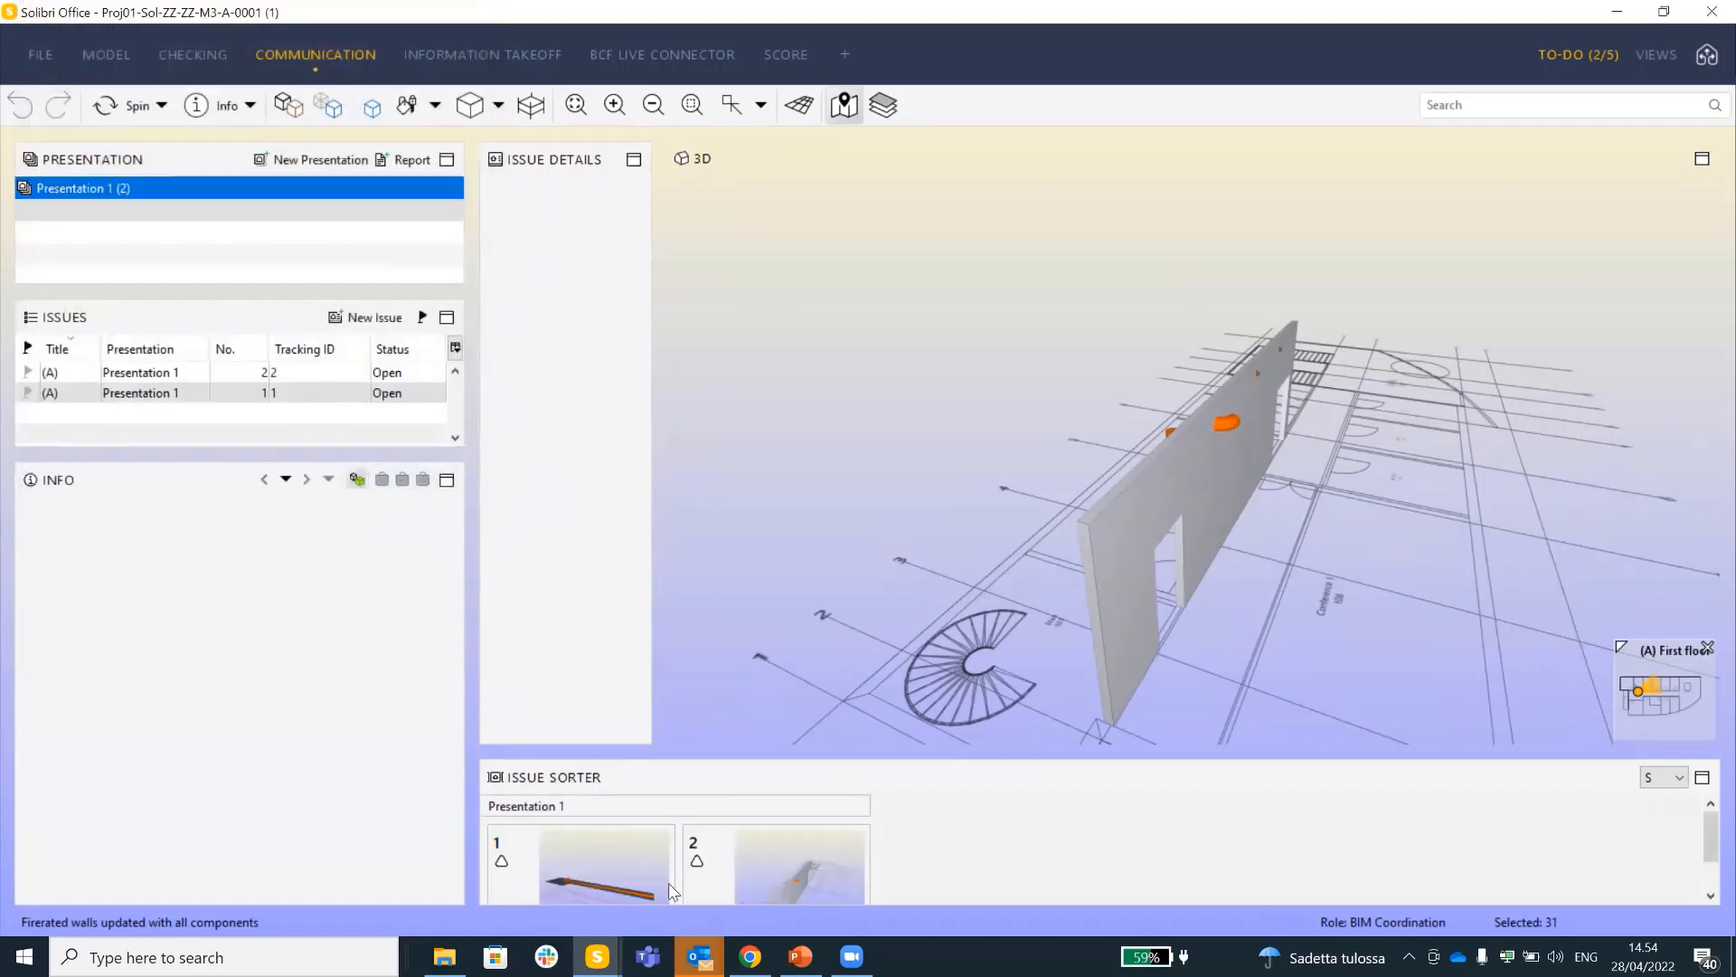
Enlarge the Issue Sorter and Issue Details views and review the Suspended Ceiling.1.9.1 and Wall.0.15.21 issues
drag(739, 745, 724, 623)
click(810, 758)
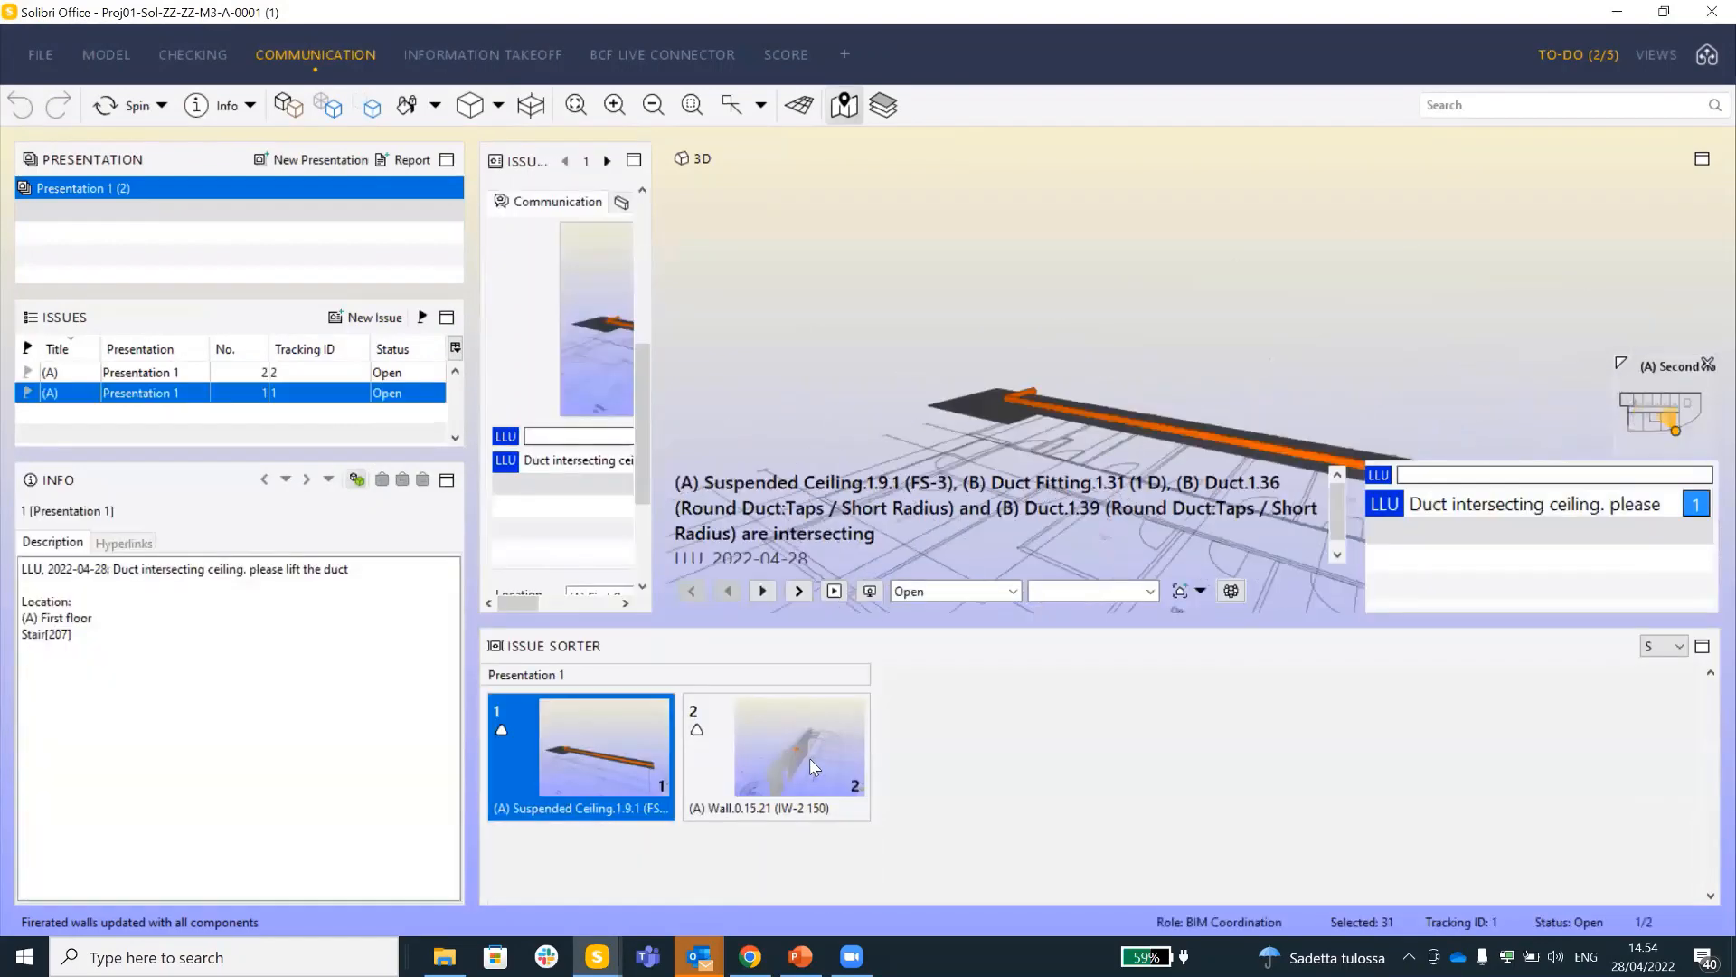
click(611, 745)
drag(650, 455, 871, 399)
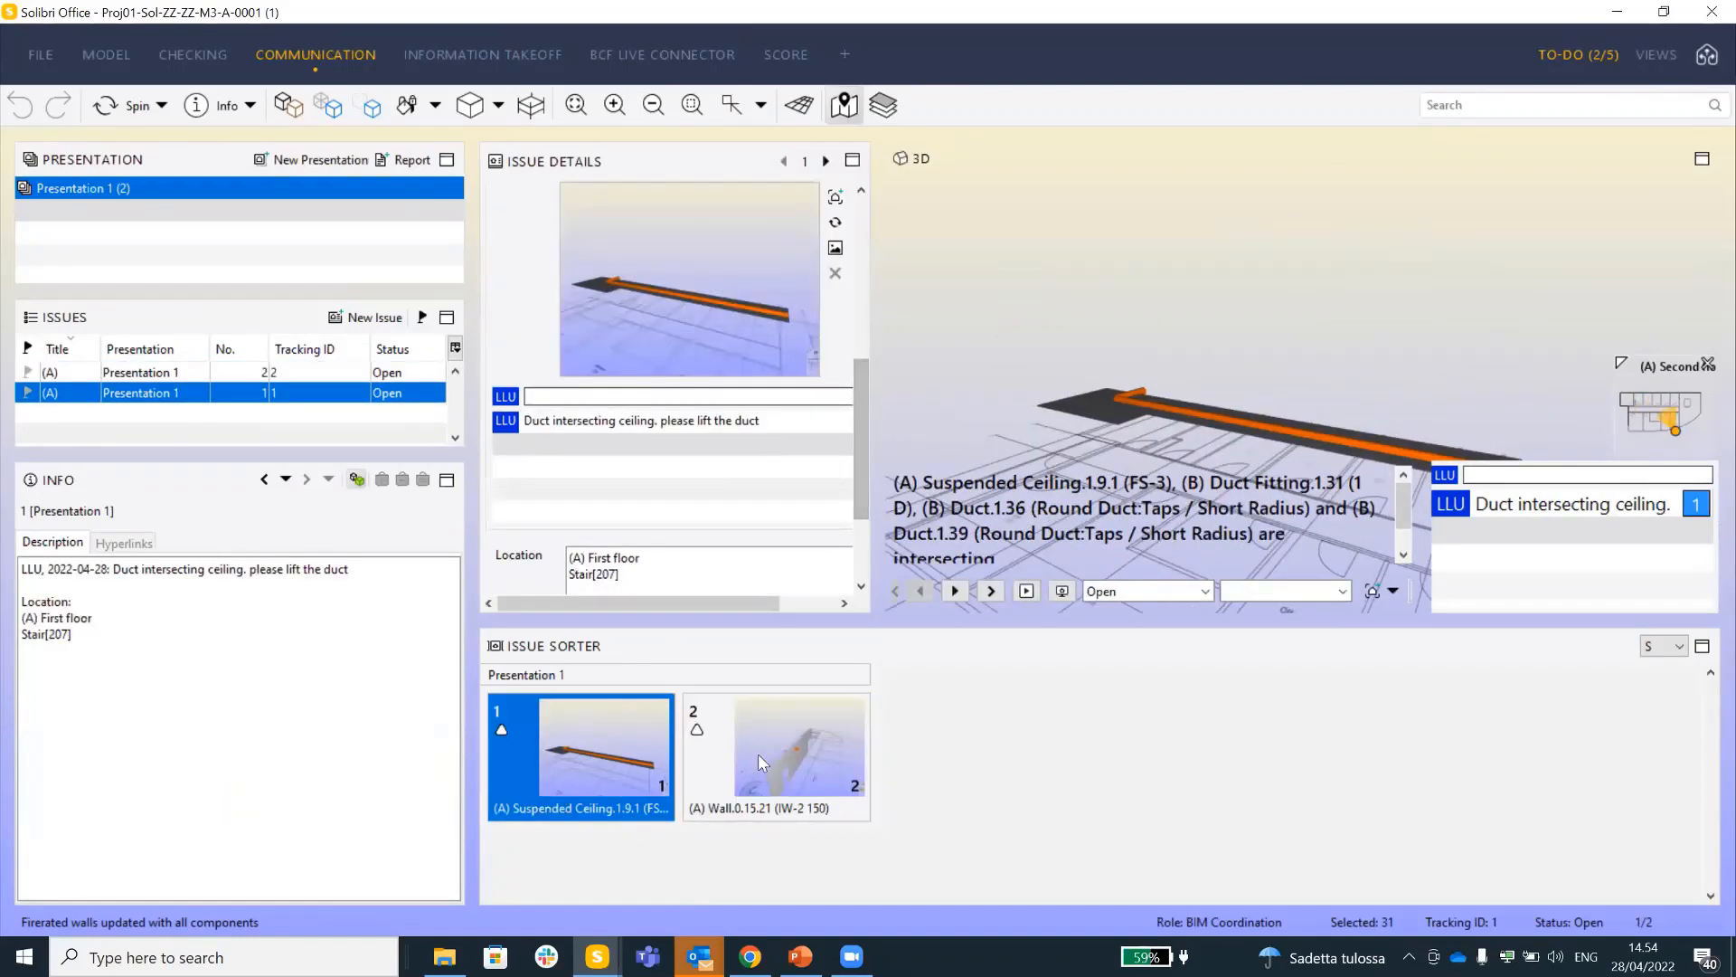
click(758, 753)
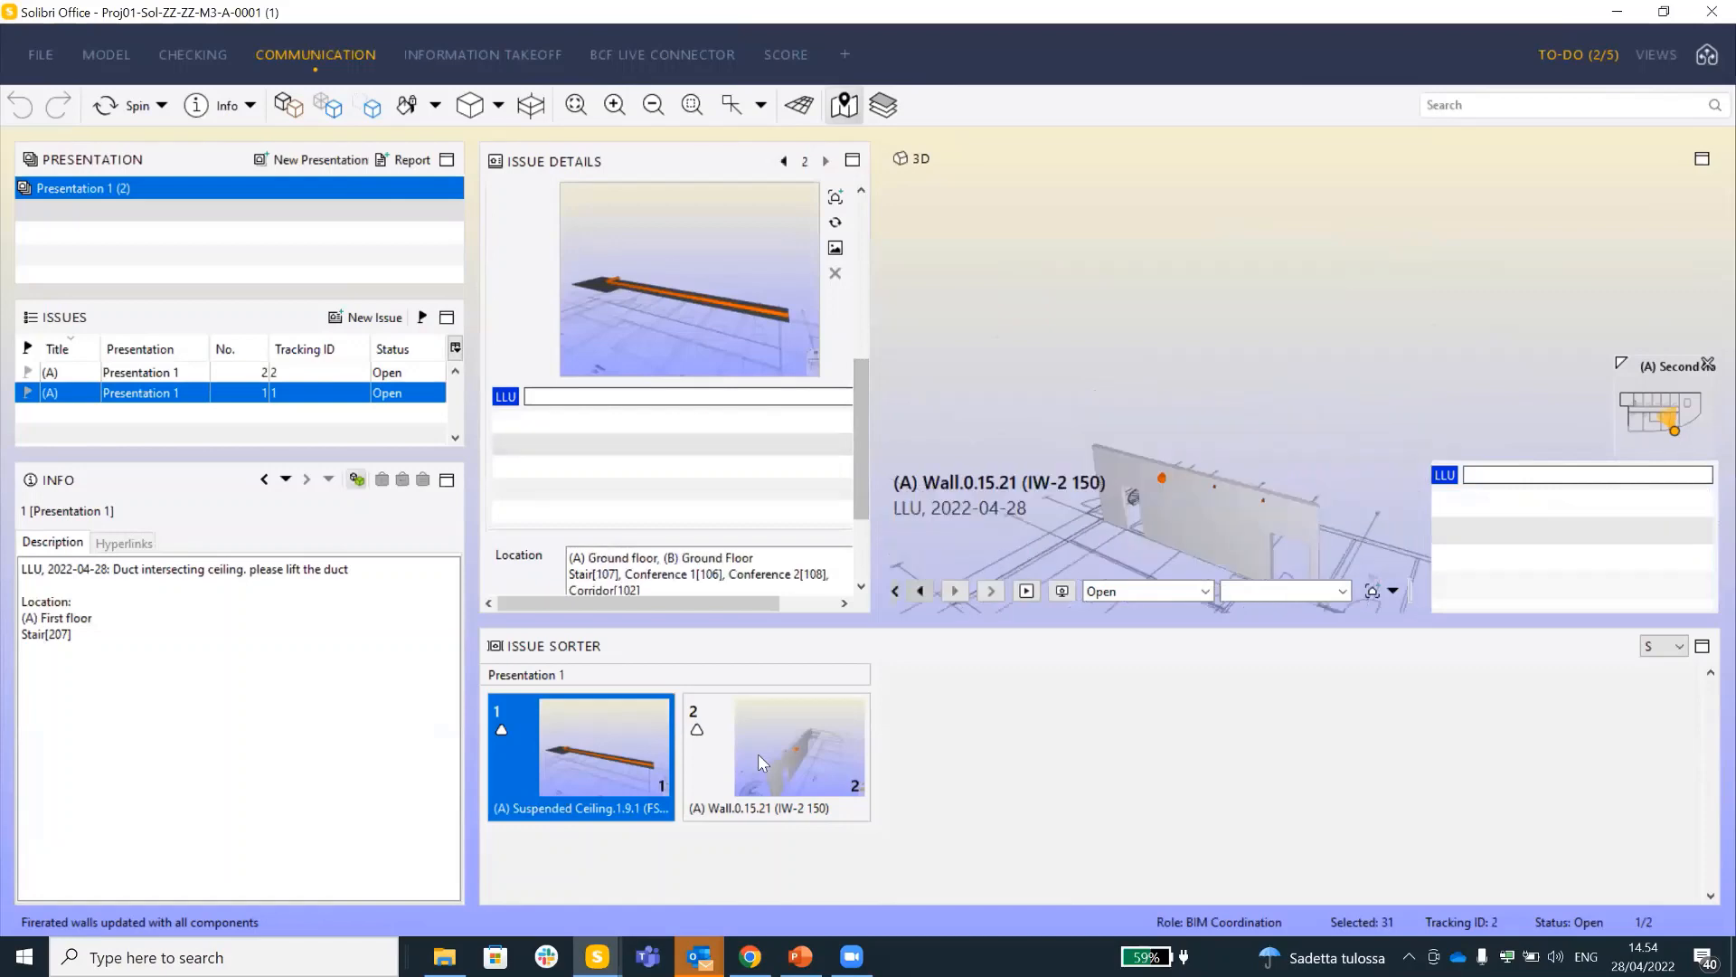
click(615, 736)
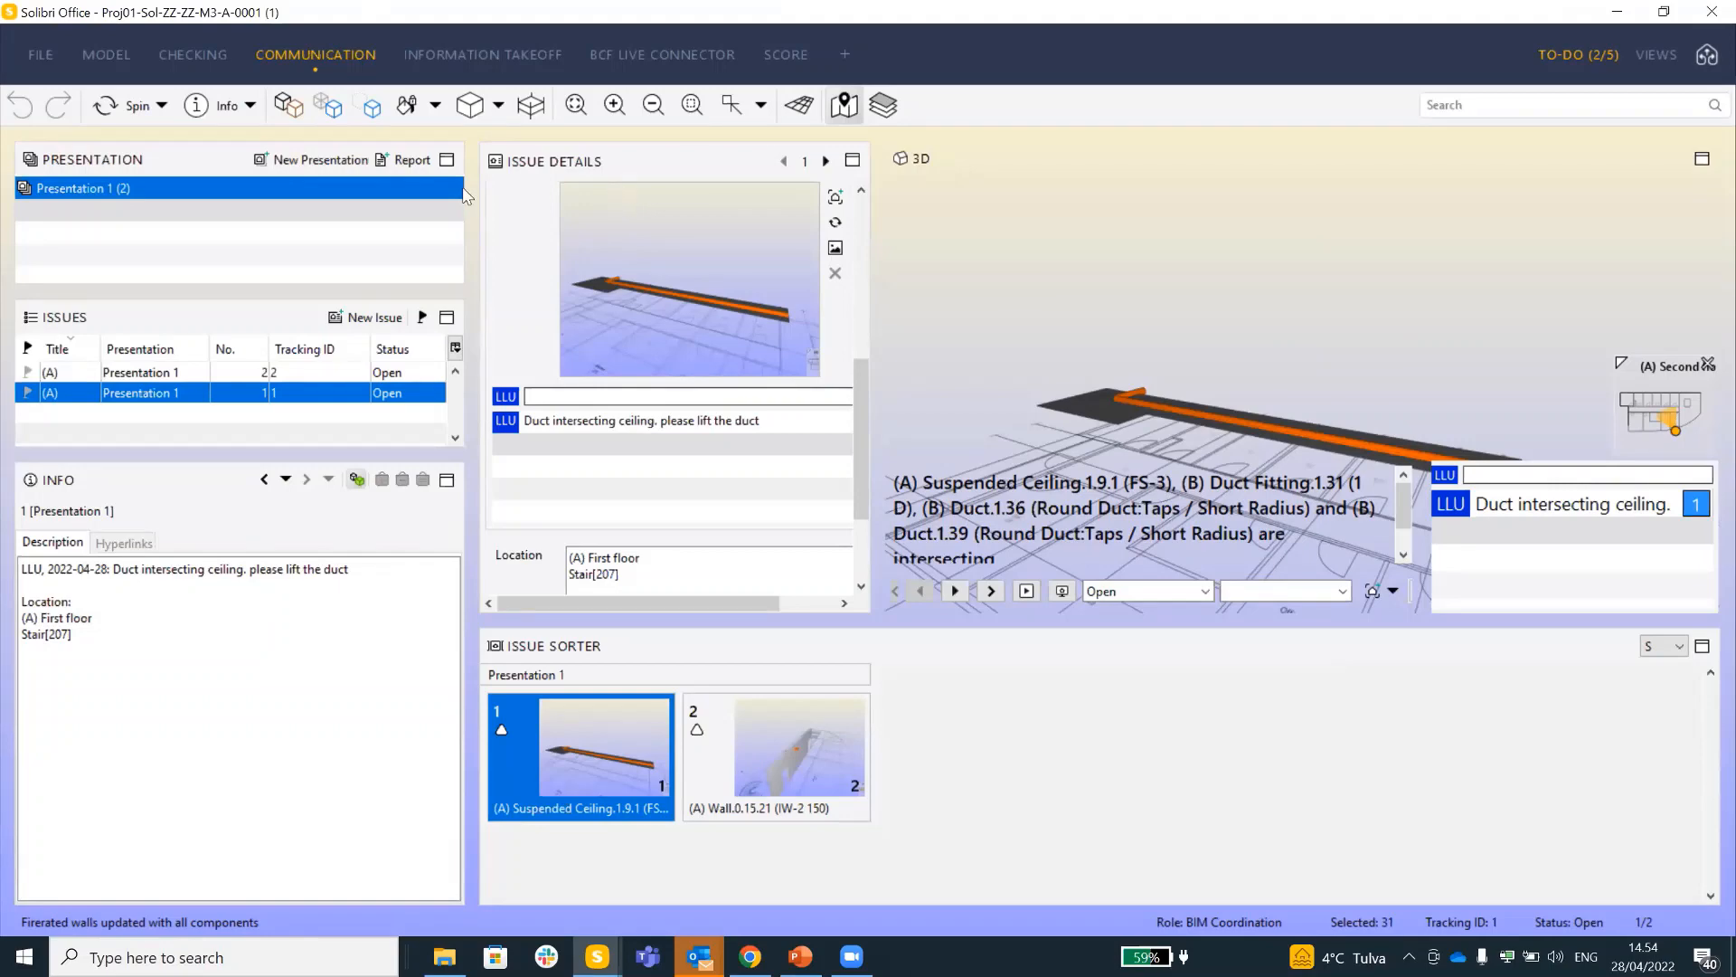
Examine the options for updating Presentation 1 from results, including removing issues that don't exist in results, without applying them
right_click(197, 197)
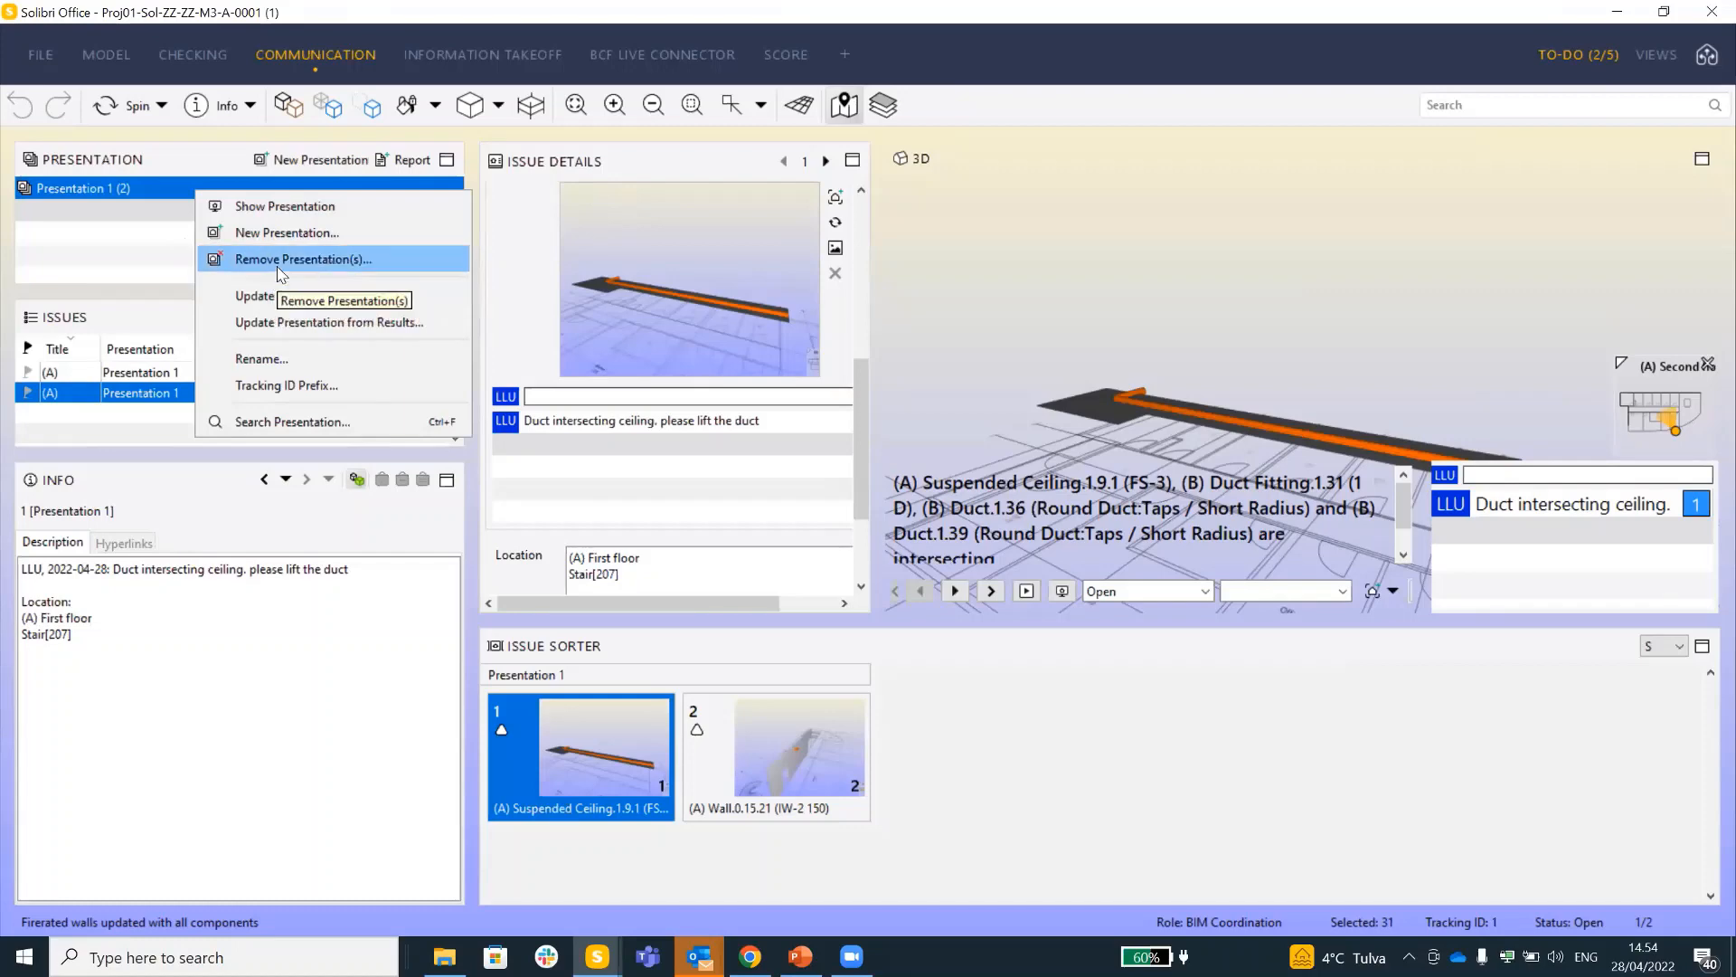
click(312, 323)
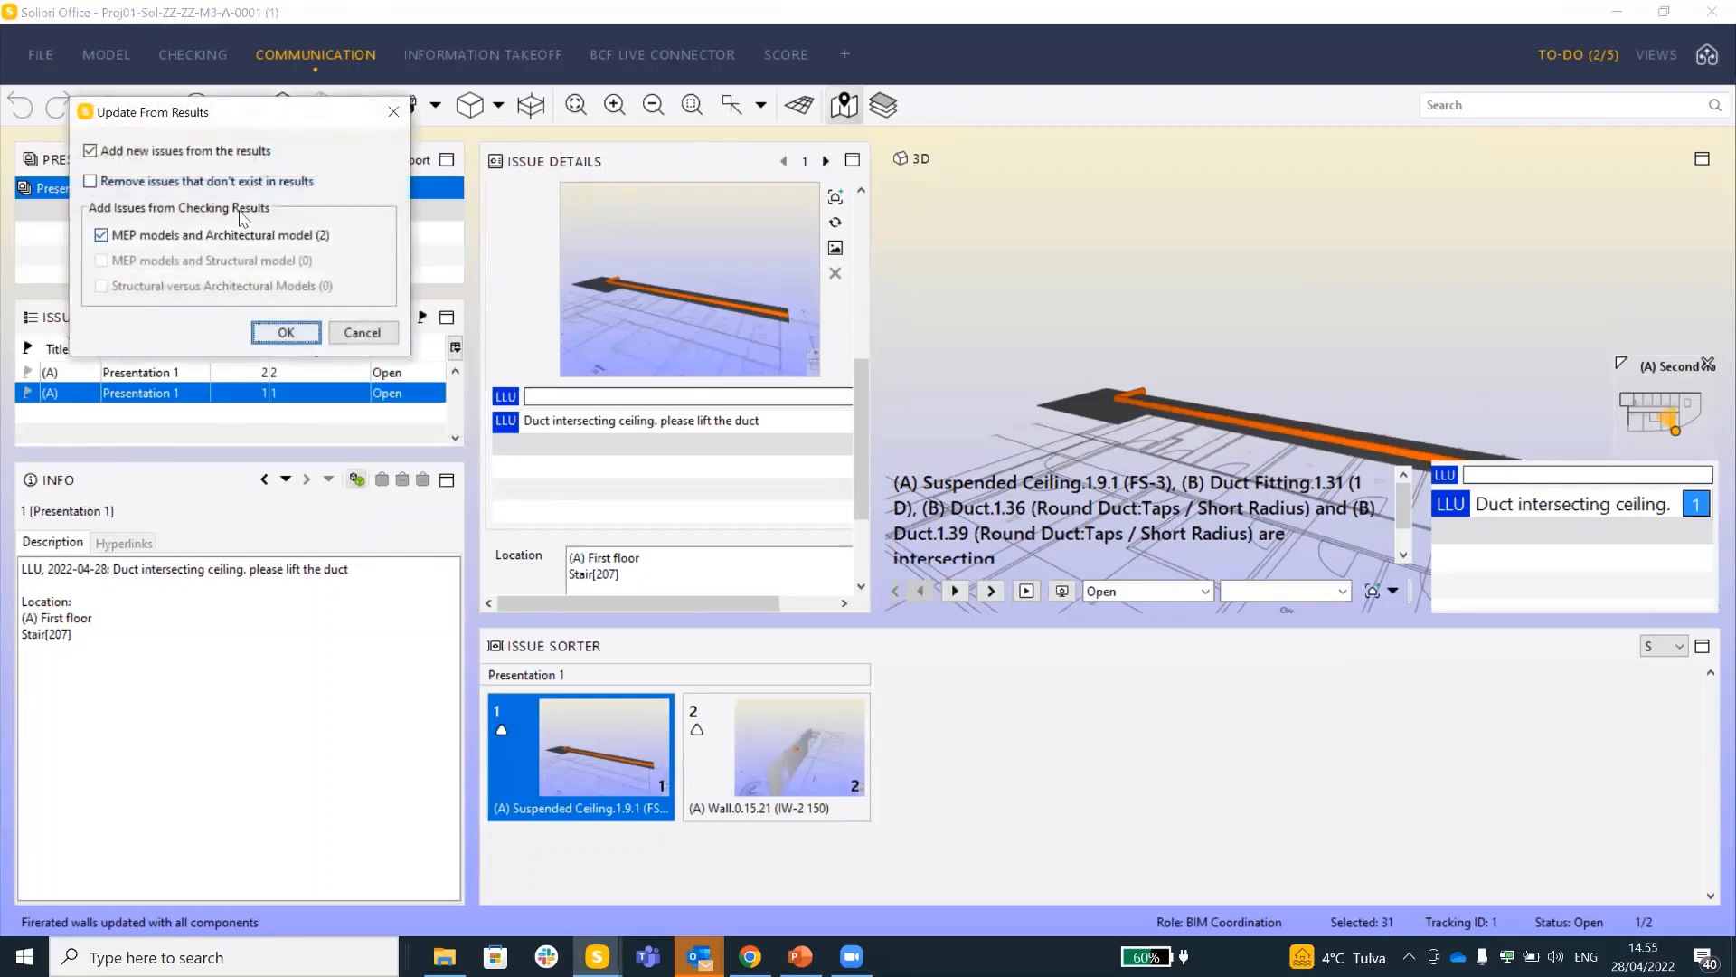
click(149, 182)
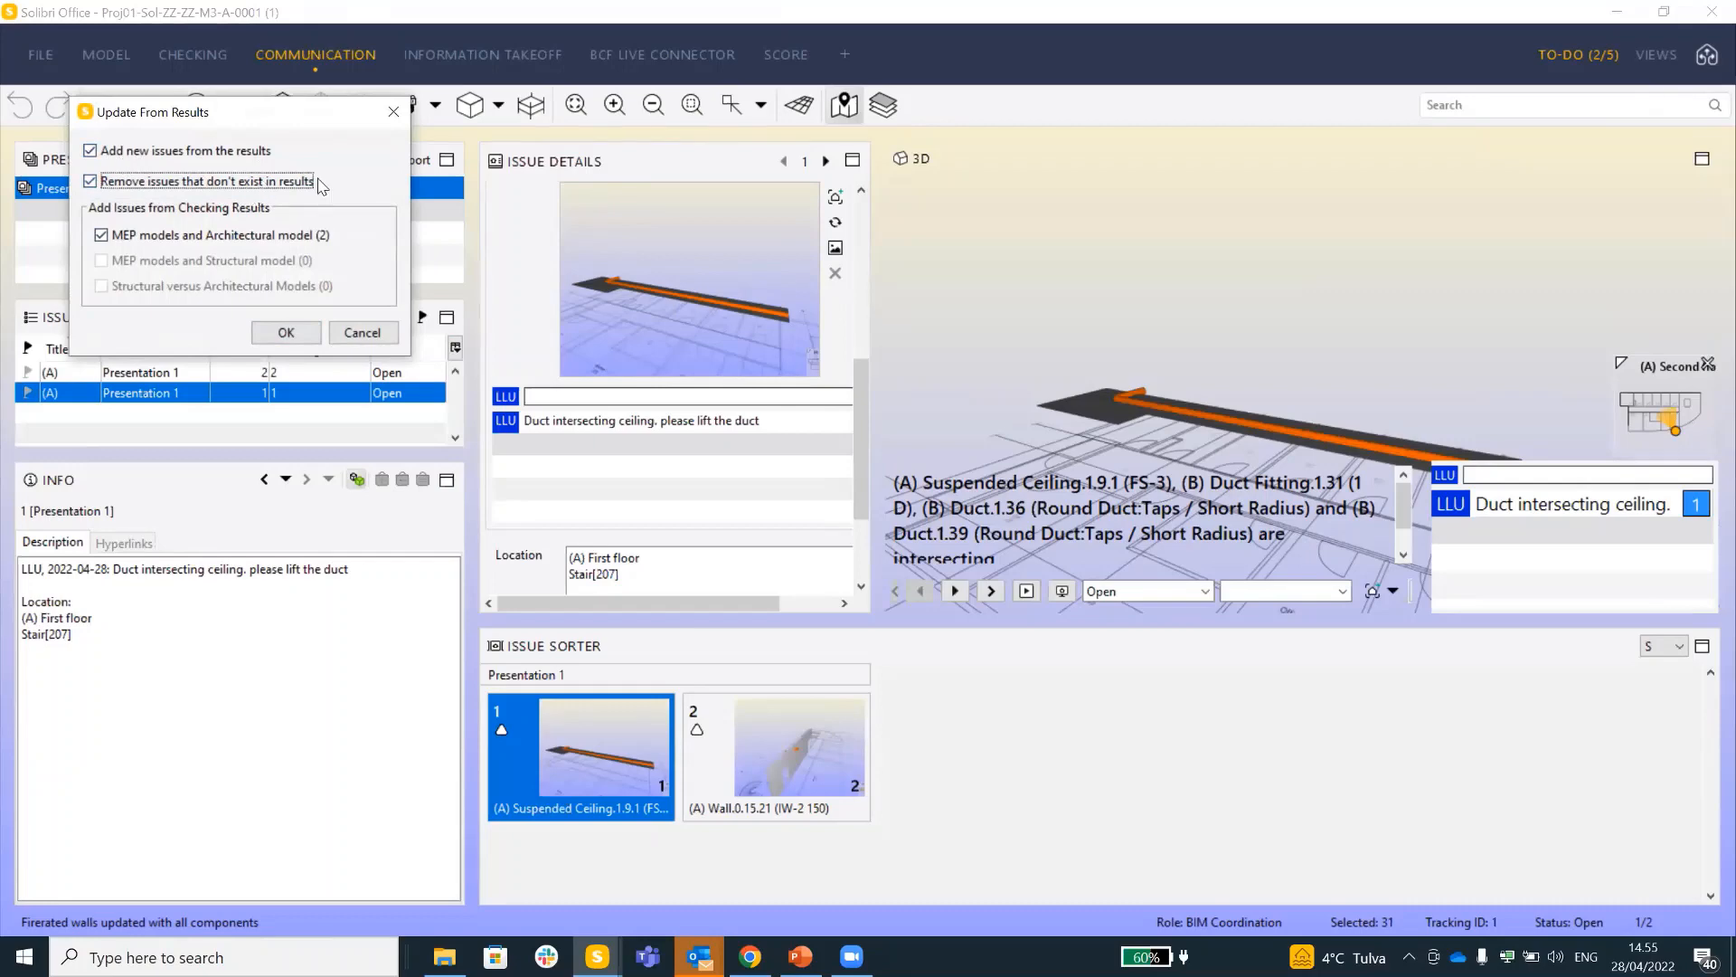
click(233, 181)
click(360, 332)
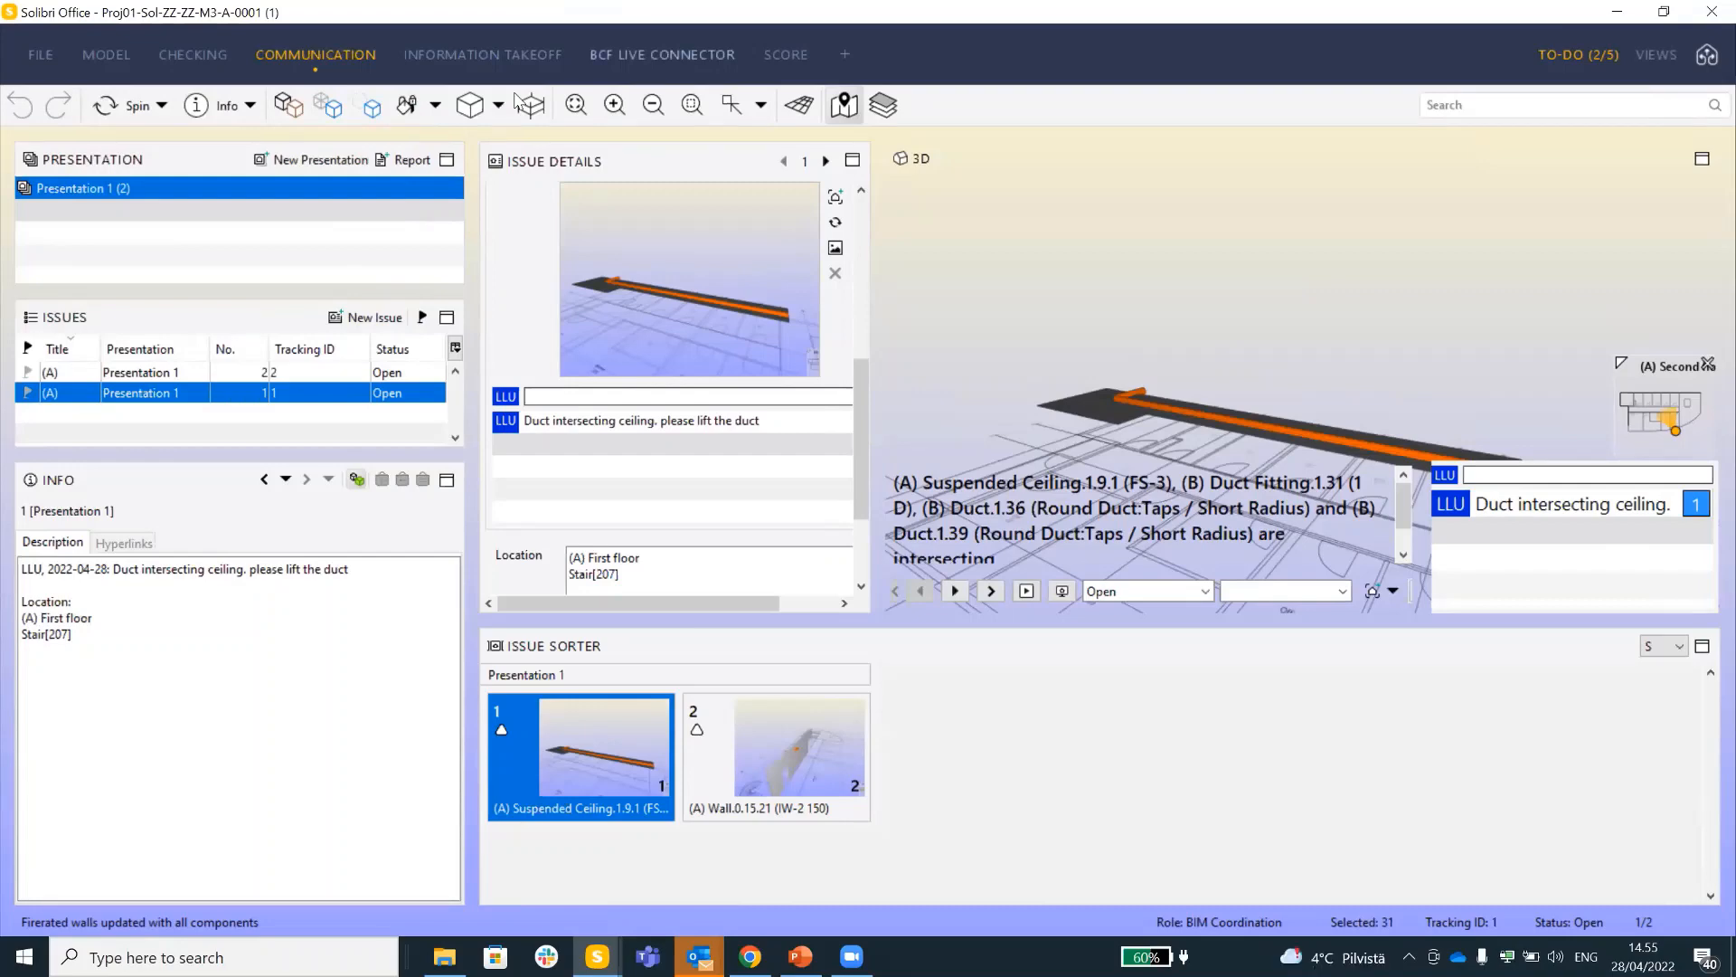
Open the BCF Live Connector layout and switch on the live connection to bring up the server and project selection
click(662, 54)
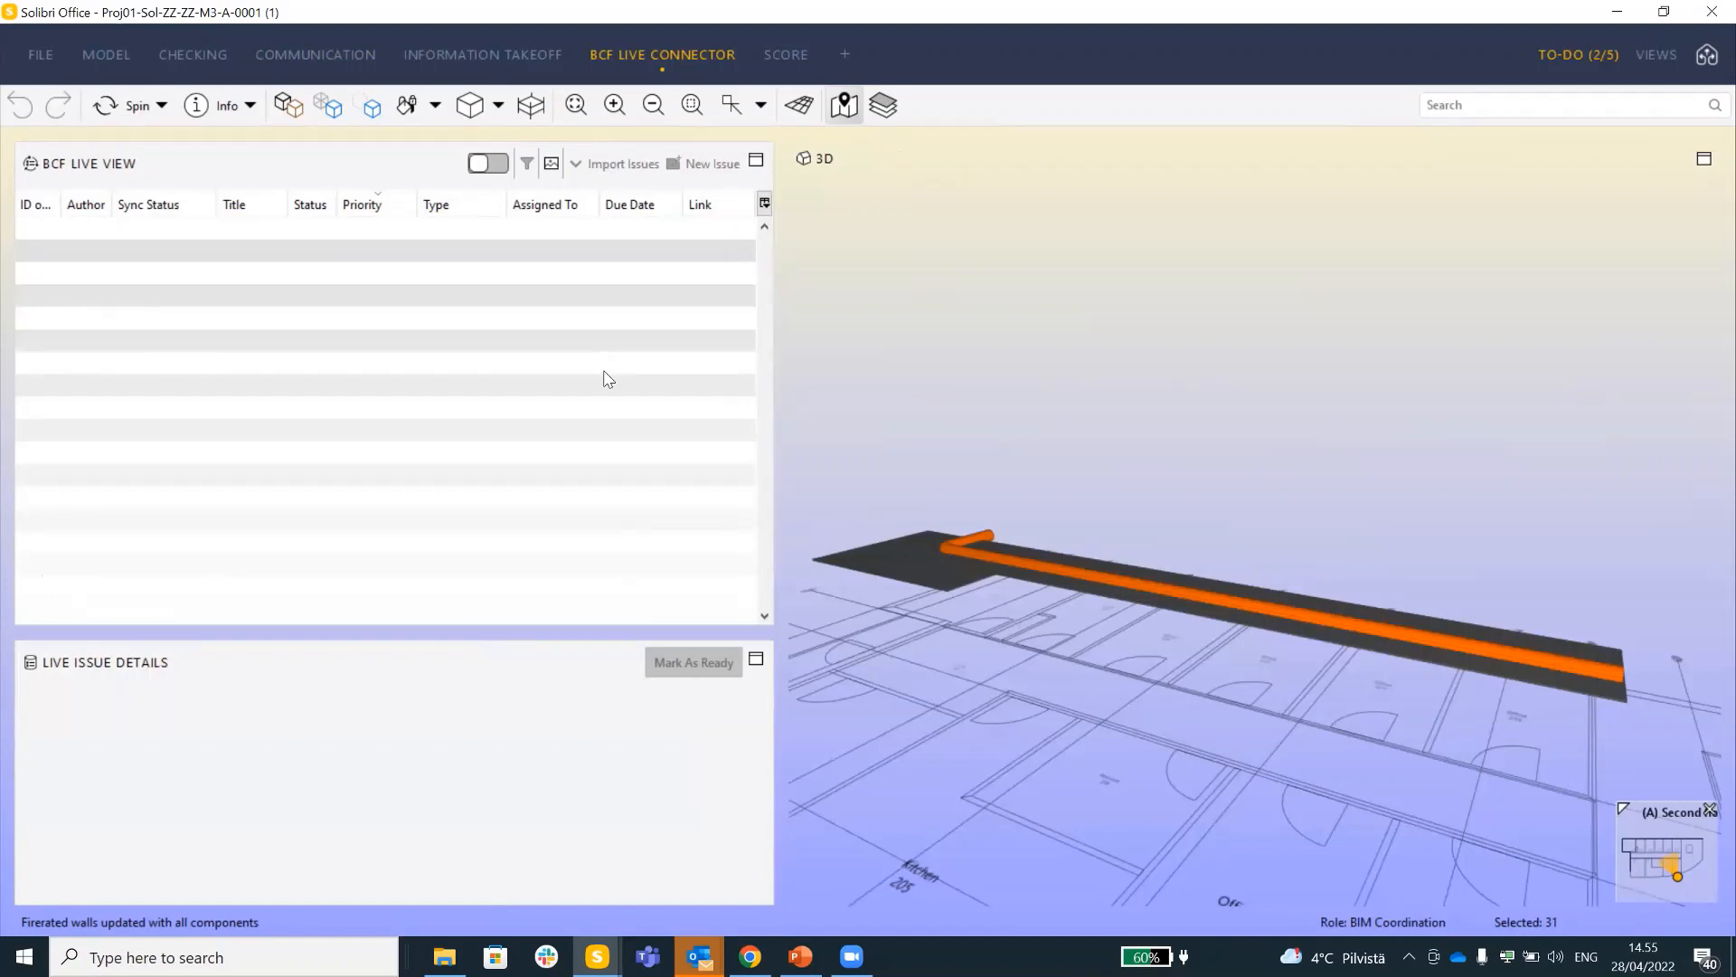
click(489, 163)
drag(404, 185, 535, 178)
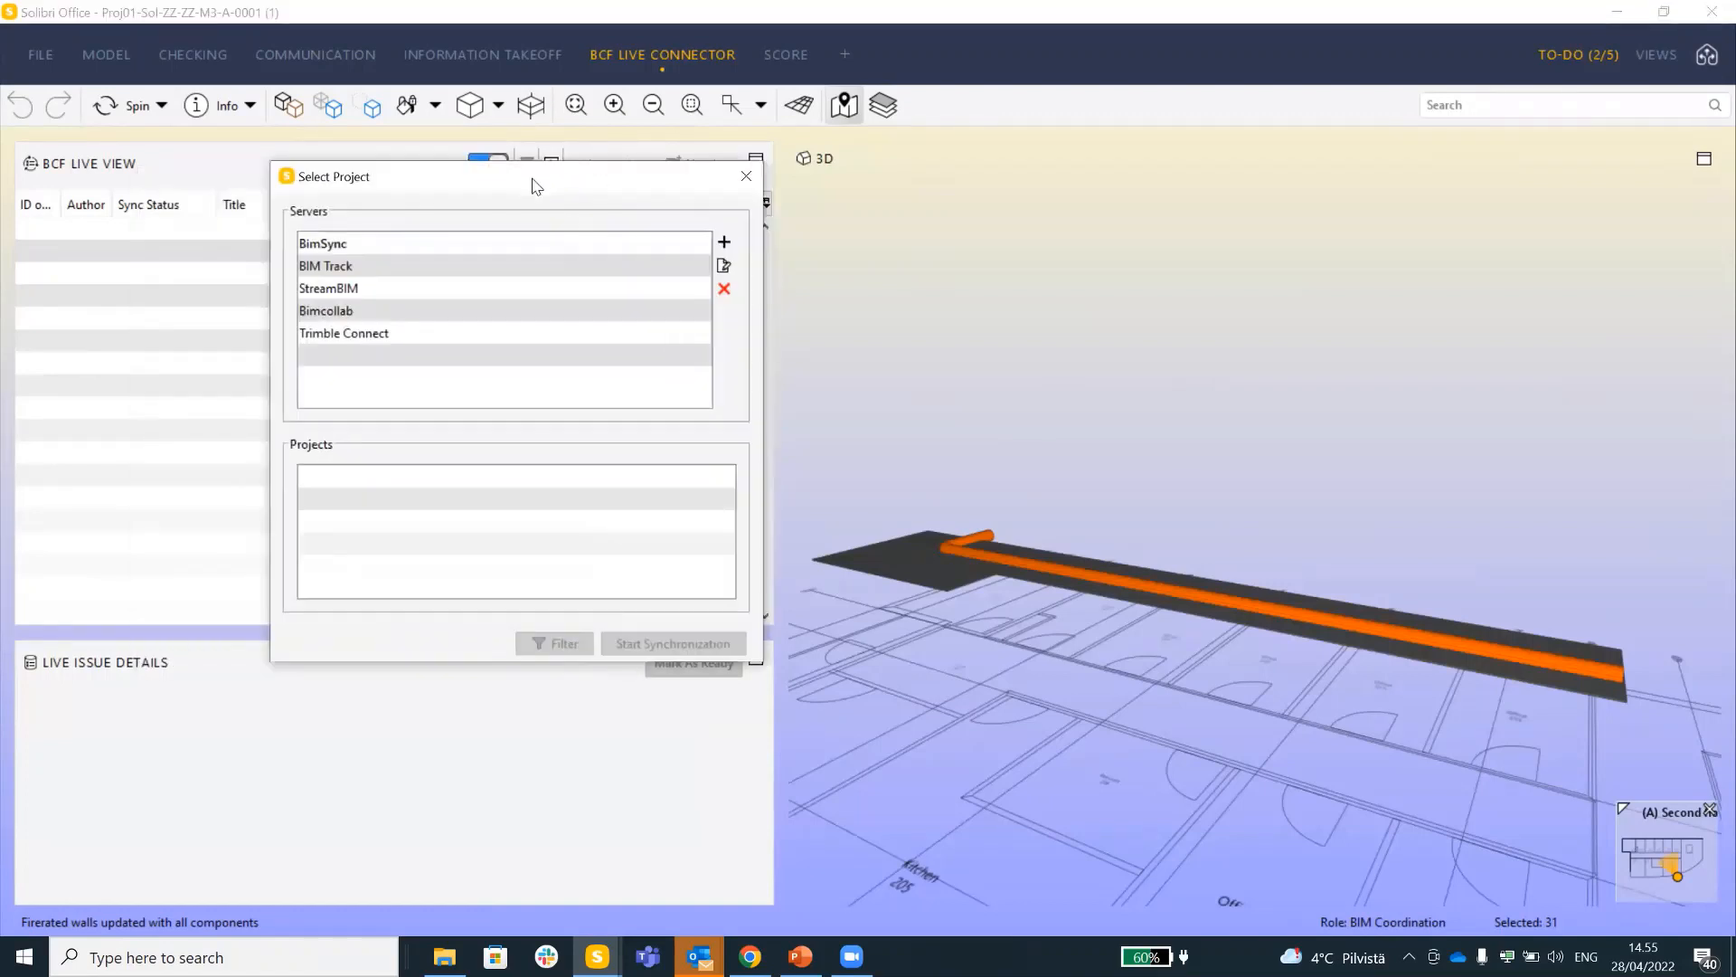
Look through the server types available when adding a new BCF server, and leave without adding one
click(724, 242)
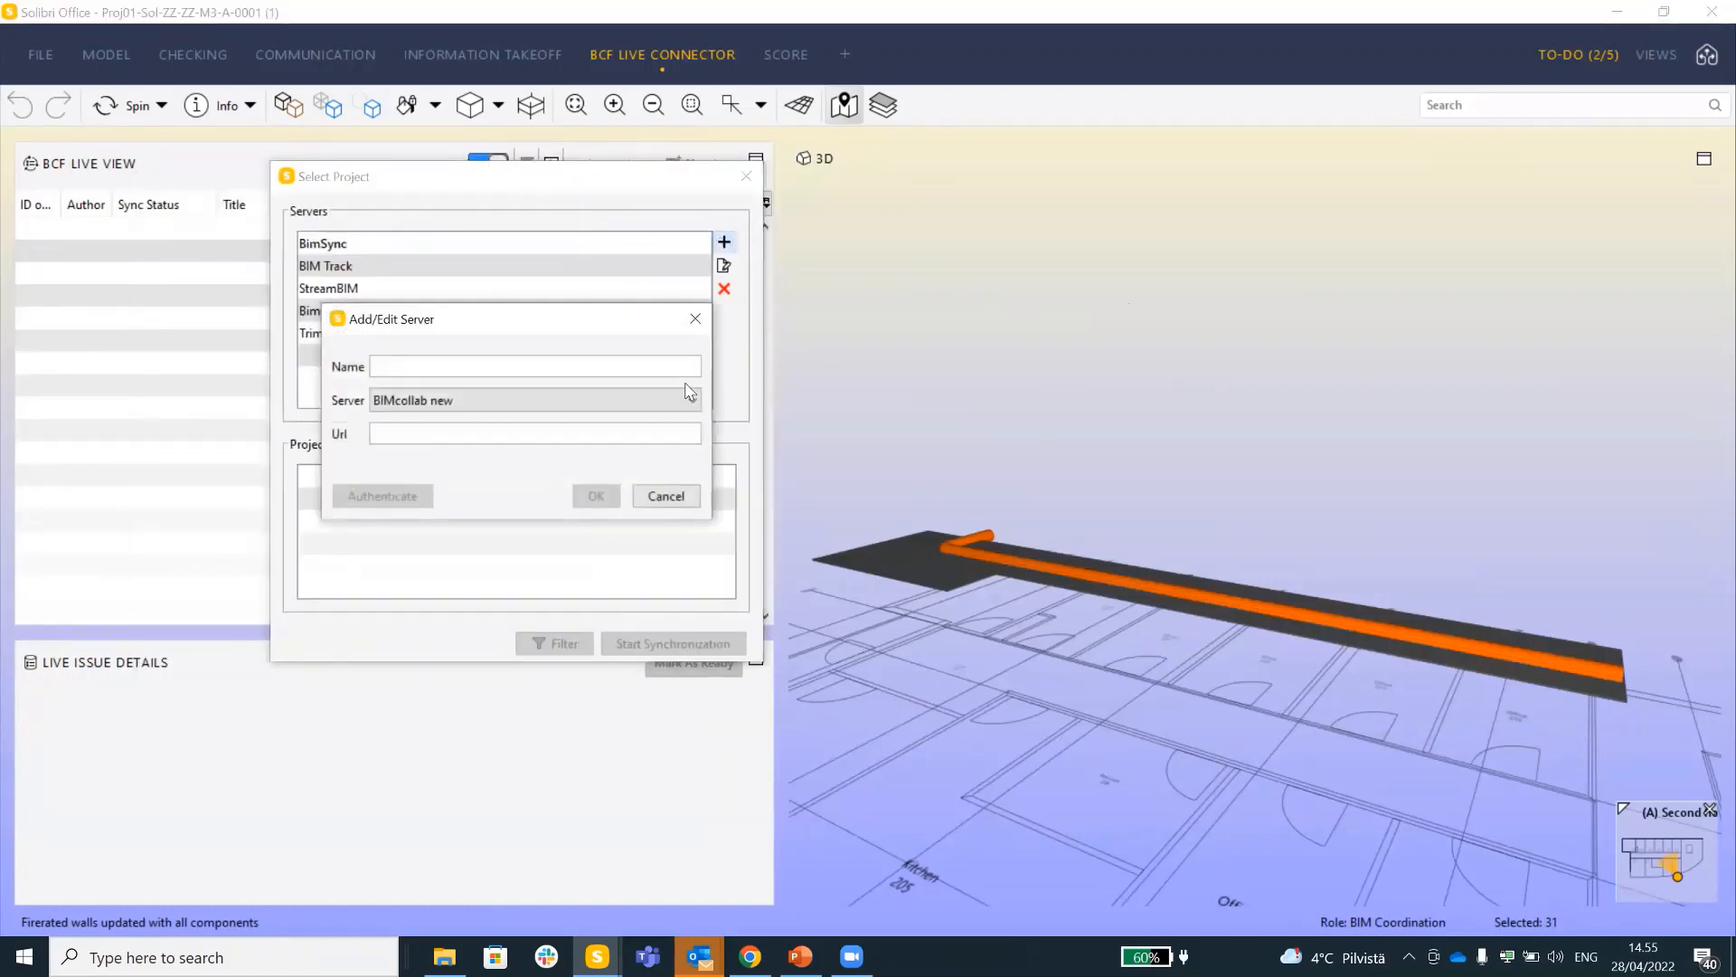
click(633, 401)
mouse_move(692, 446)
mouse_down()
mouse_move(707, 539)
mouse_move(700, 439)
mouse_up()
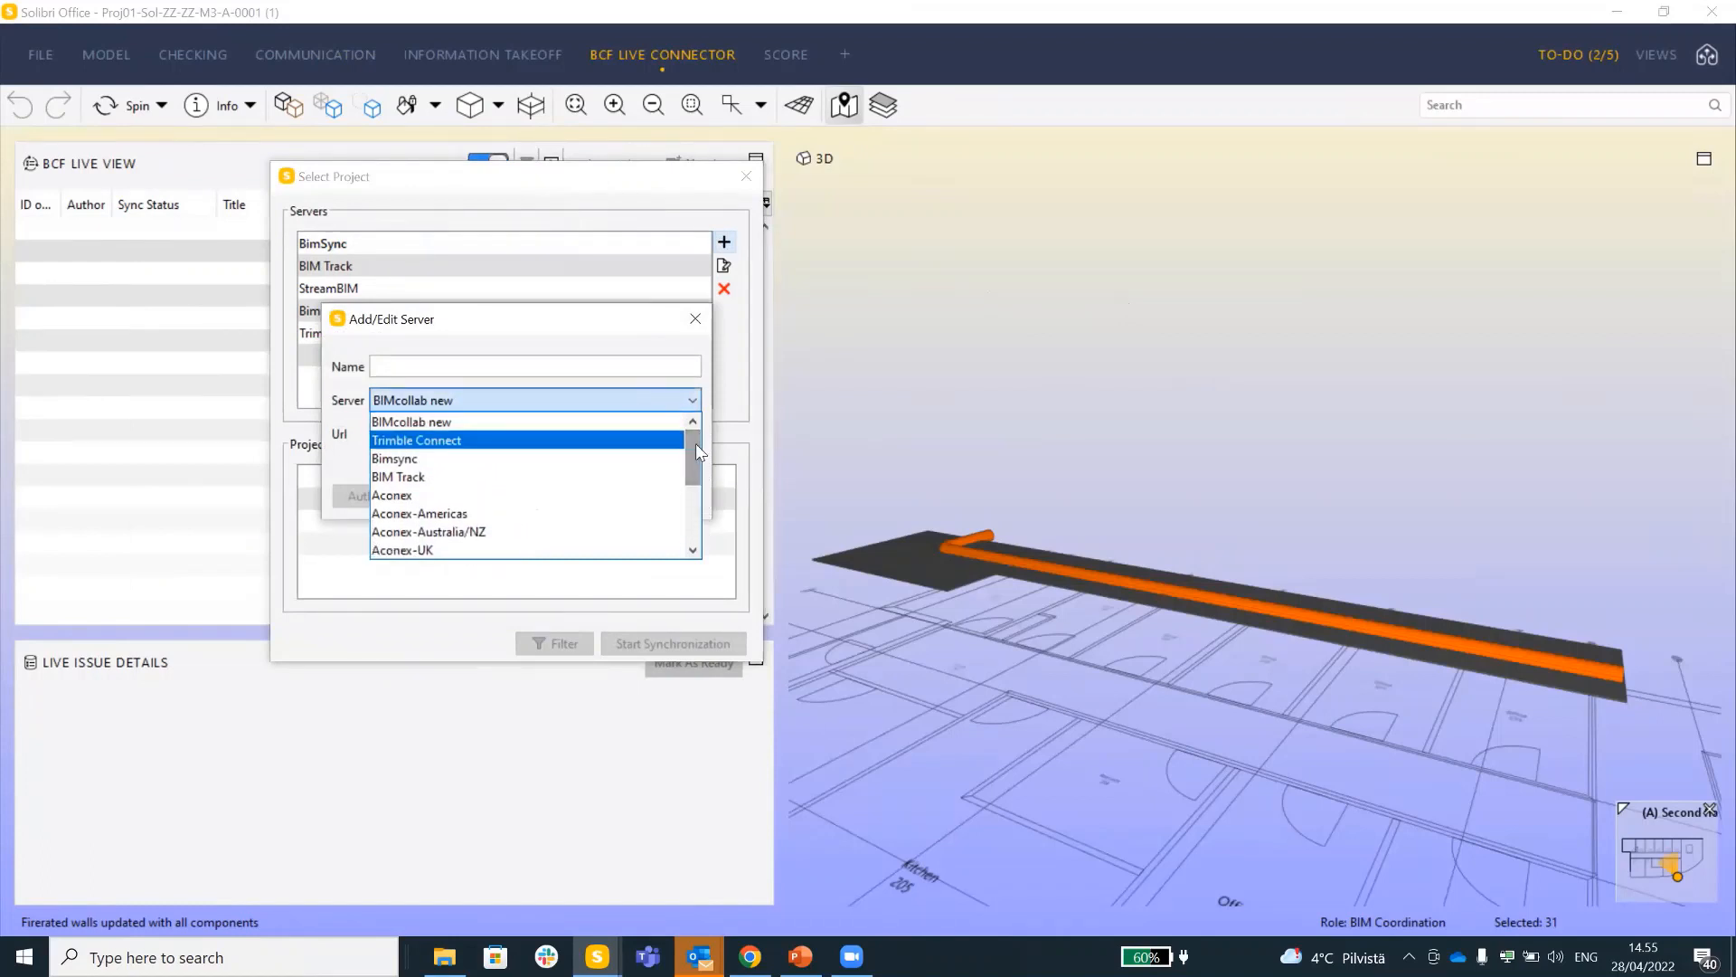
drag(696, 443, 683, 380)
click(695, 318)
click(695, 318)
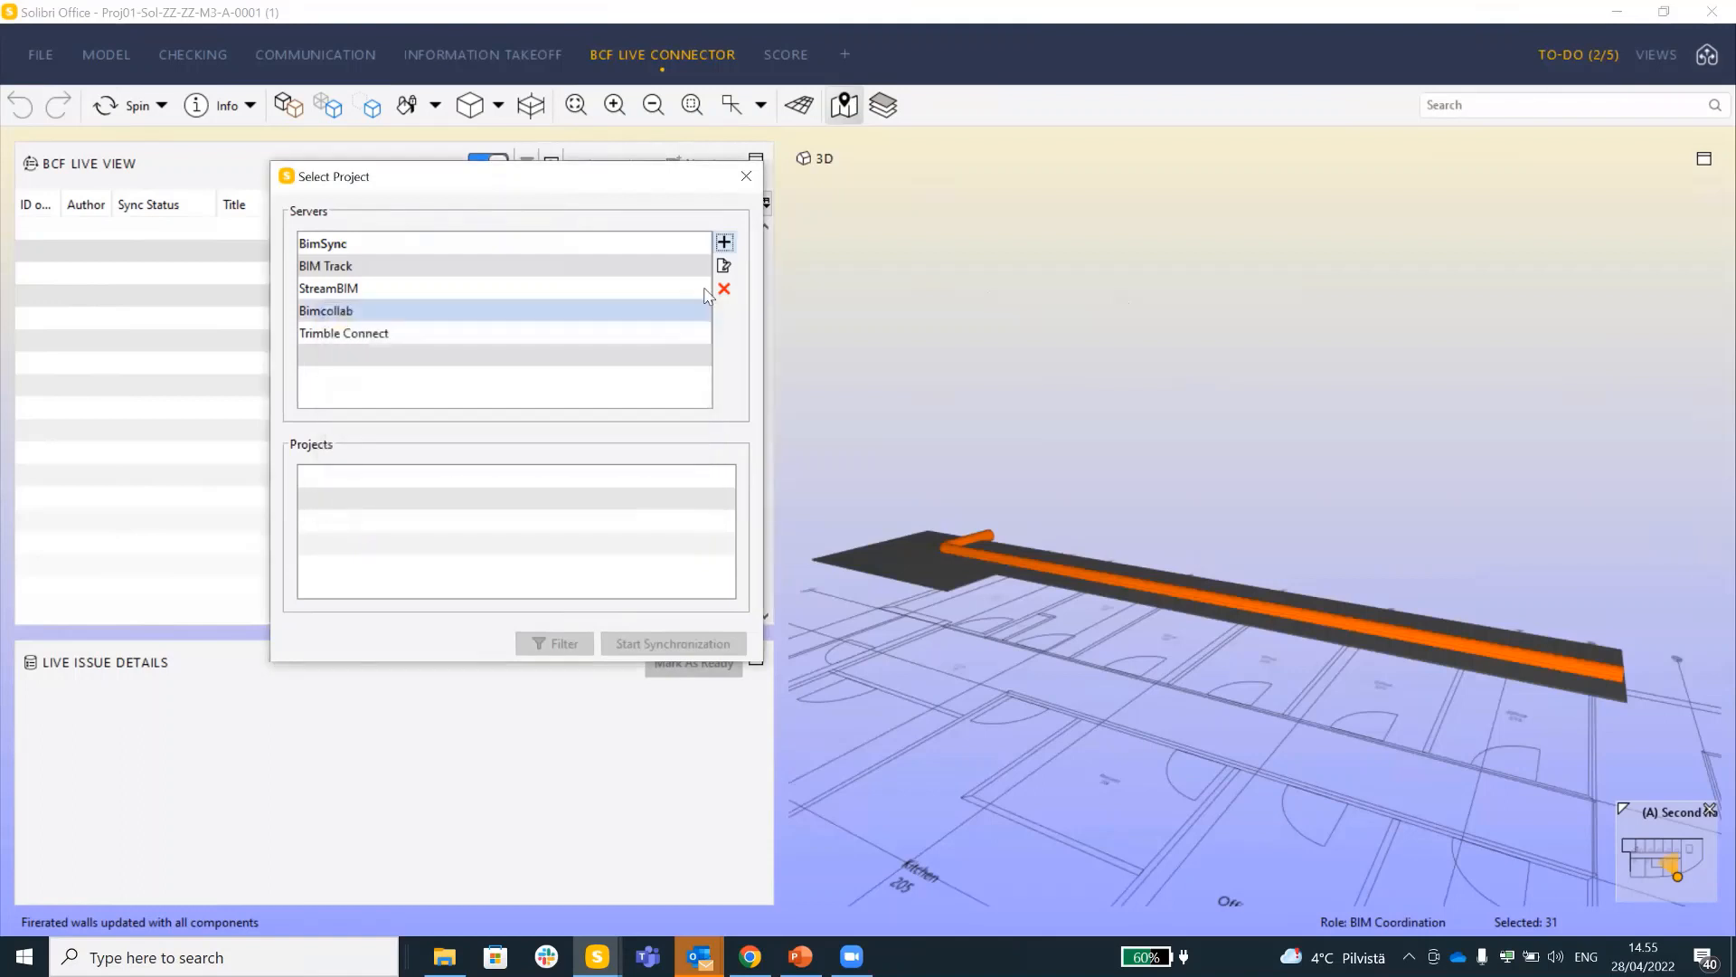
Close the server and project selection without synchronizing, widen the 3D view, and view the orange duct and ceiling from a higher angle
click(744, 176)
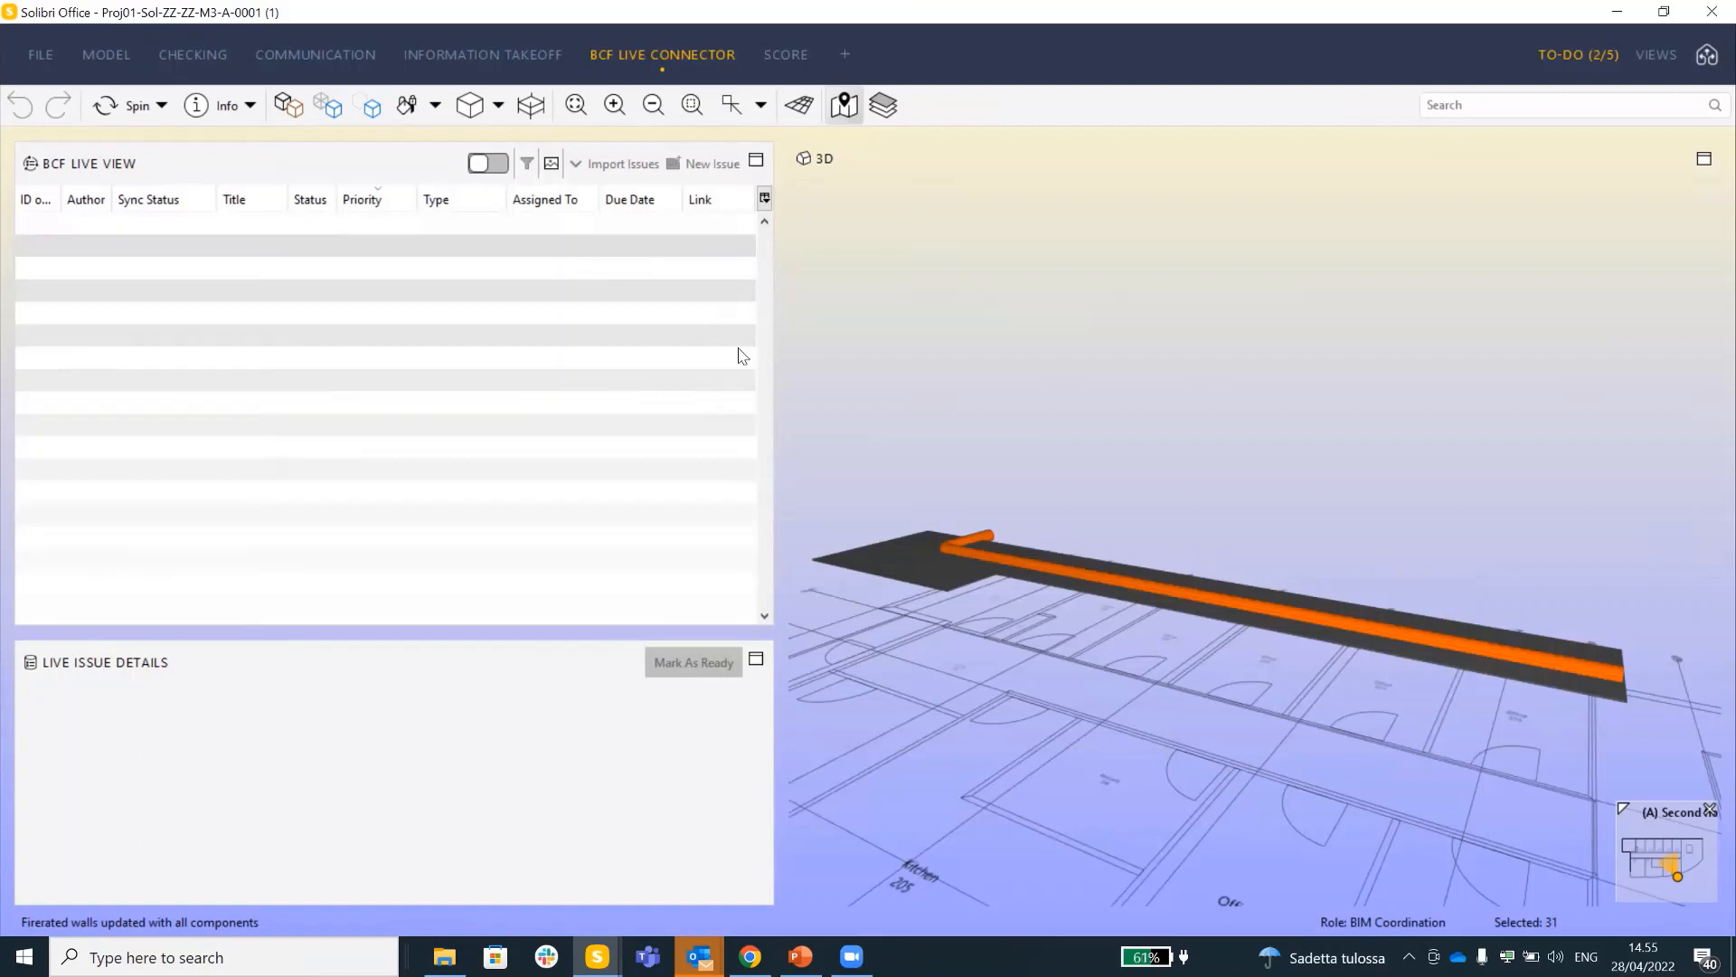
drag(779, 364, 589, 362)
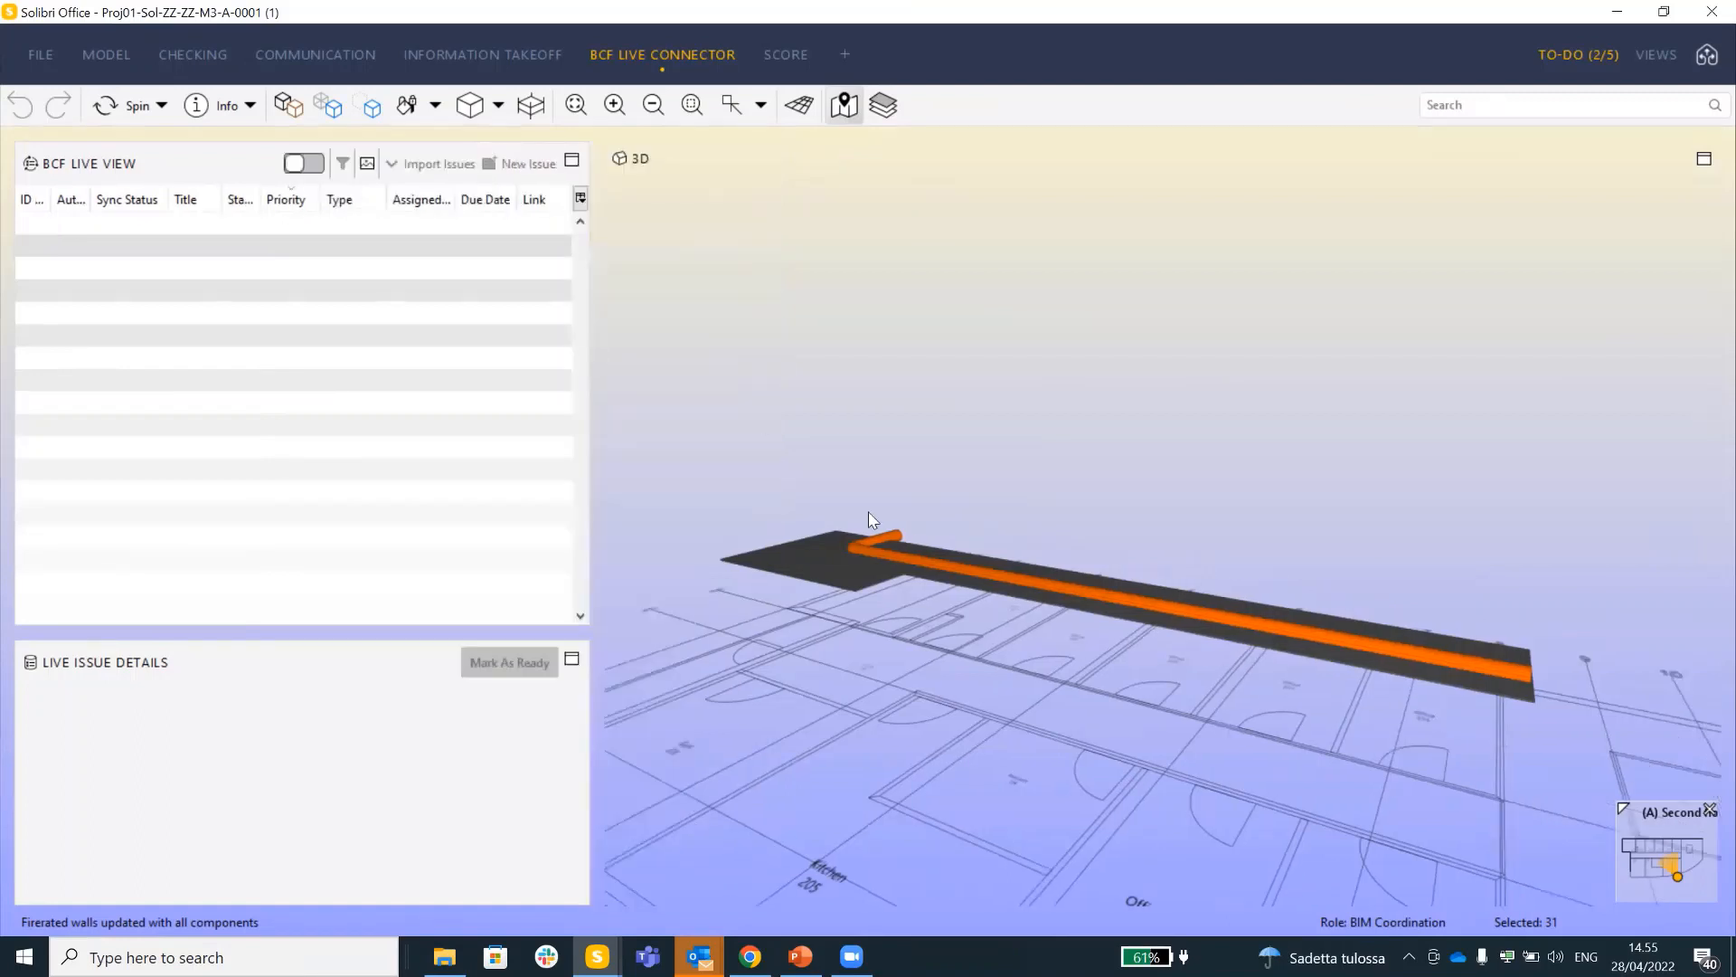
drag(955, 566, 972, 691)
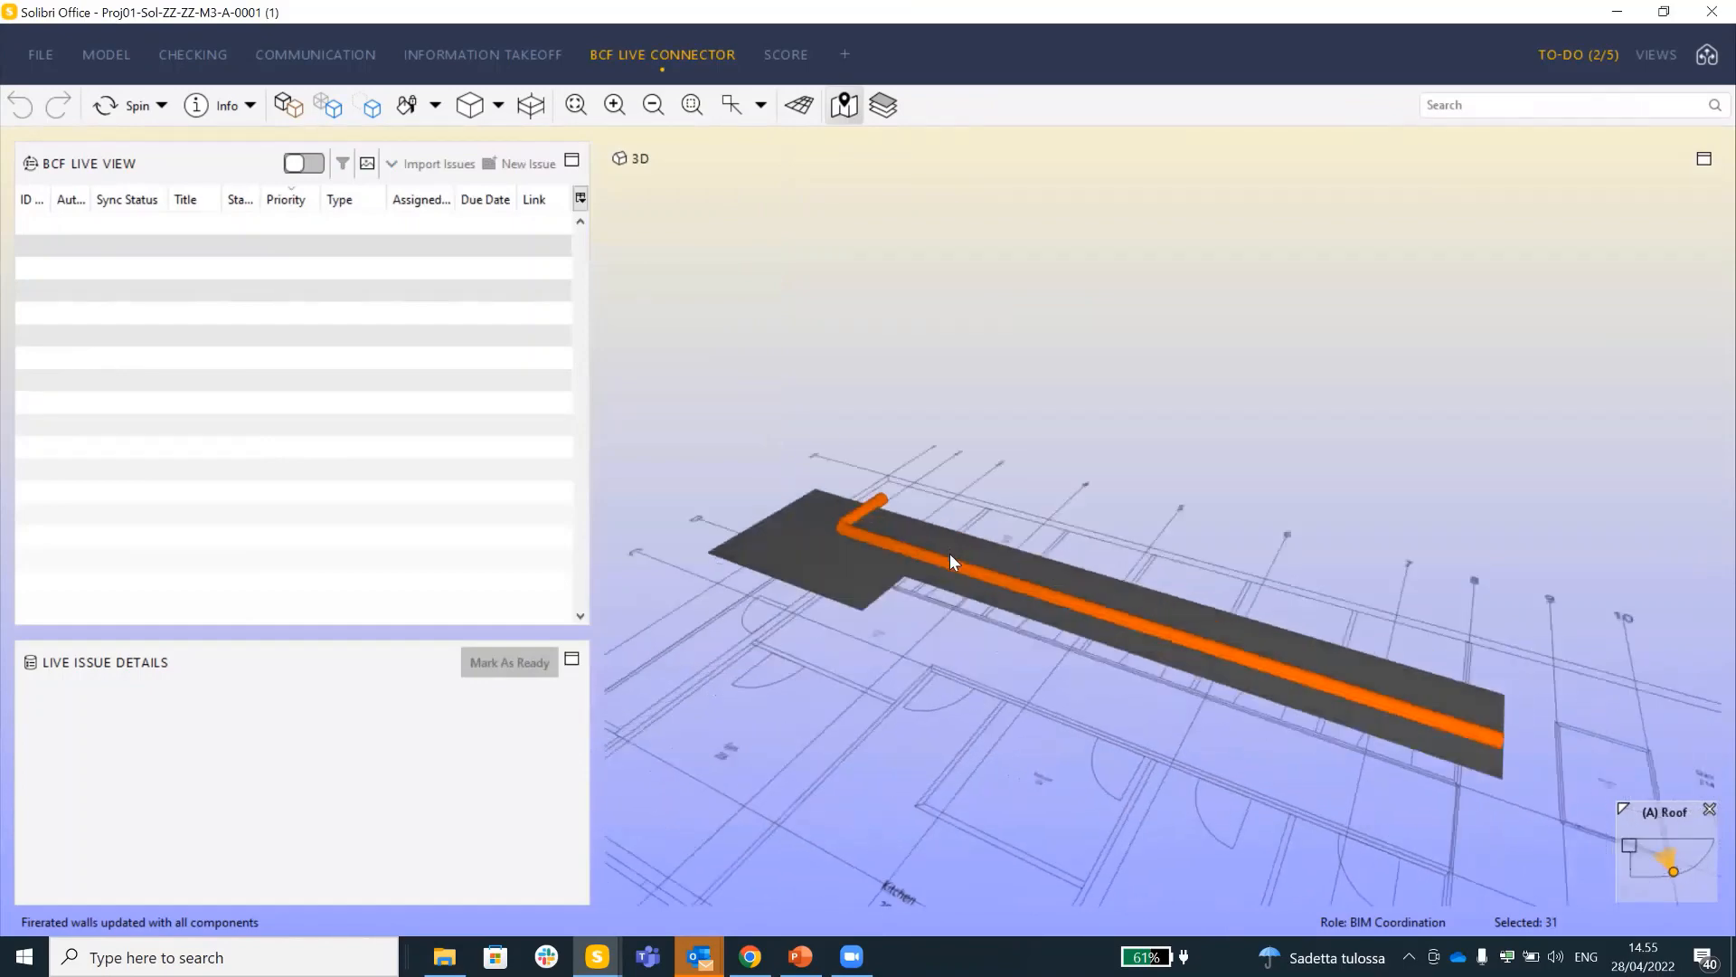
scroll(950, 553, down, 2)
middle_drag(950, 554, 978, 436)
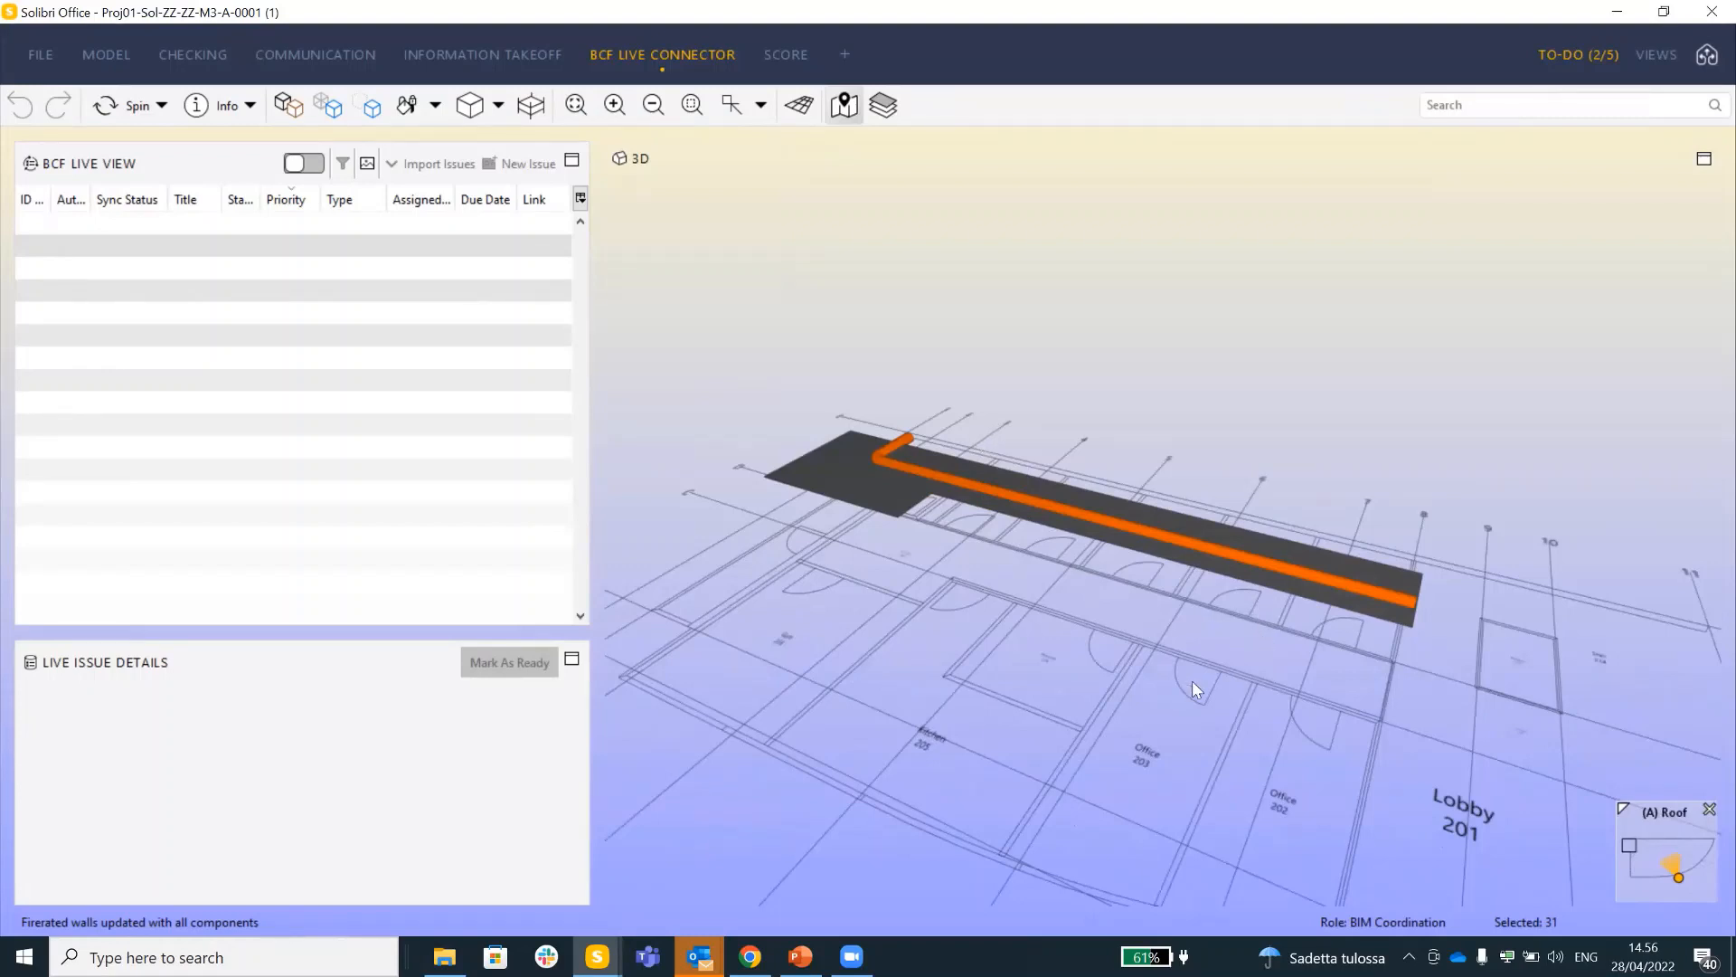
Switch to the BuildingSmart presentation in PowerPoint and find the closing Thank You slide among the thumbnails
click(800, 956)
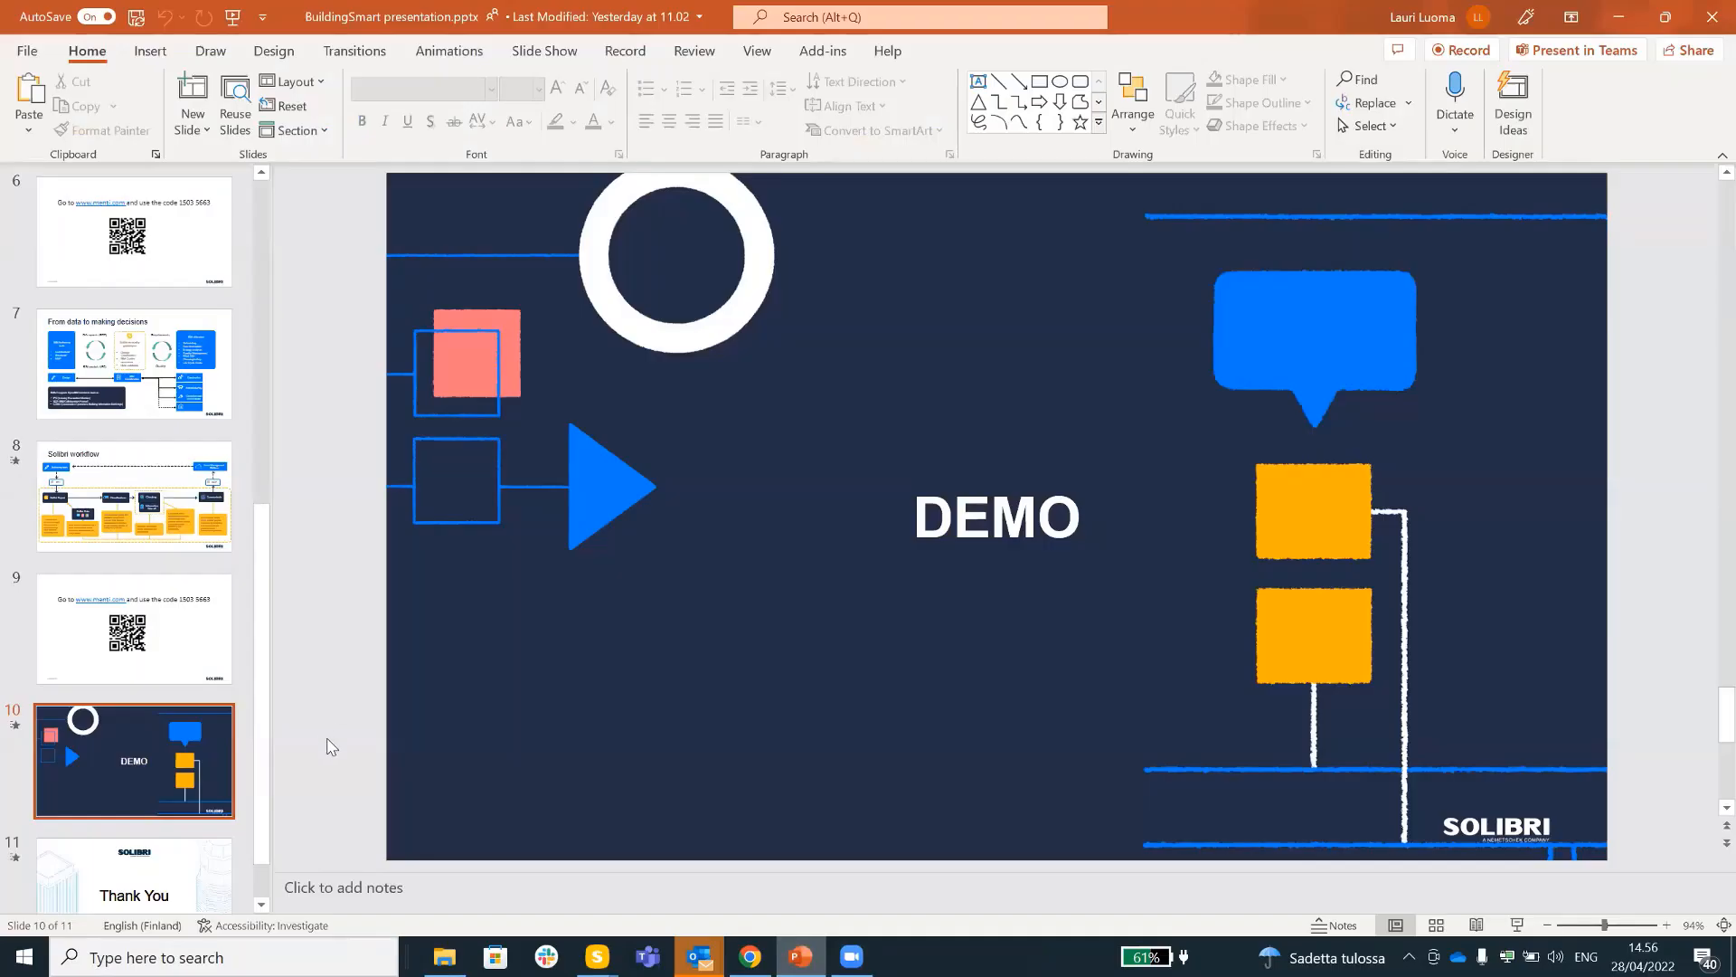
scroll(177, 660, down, 1)
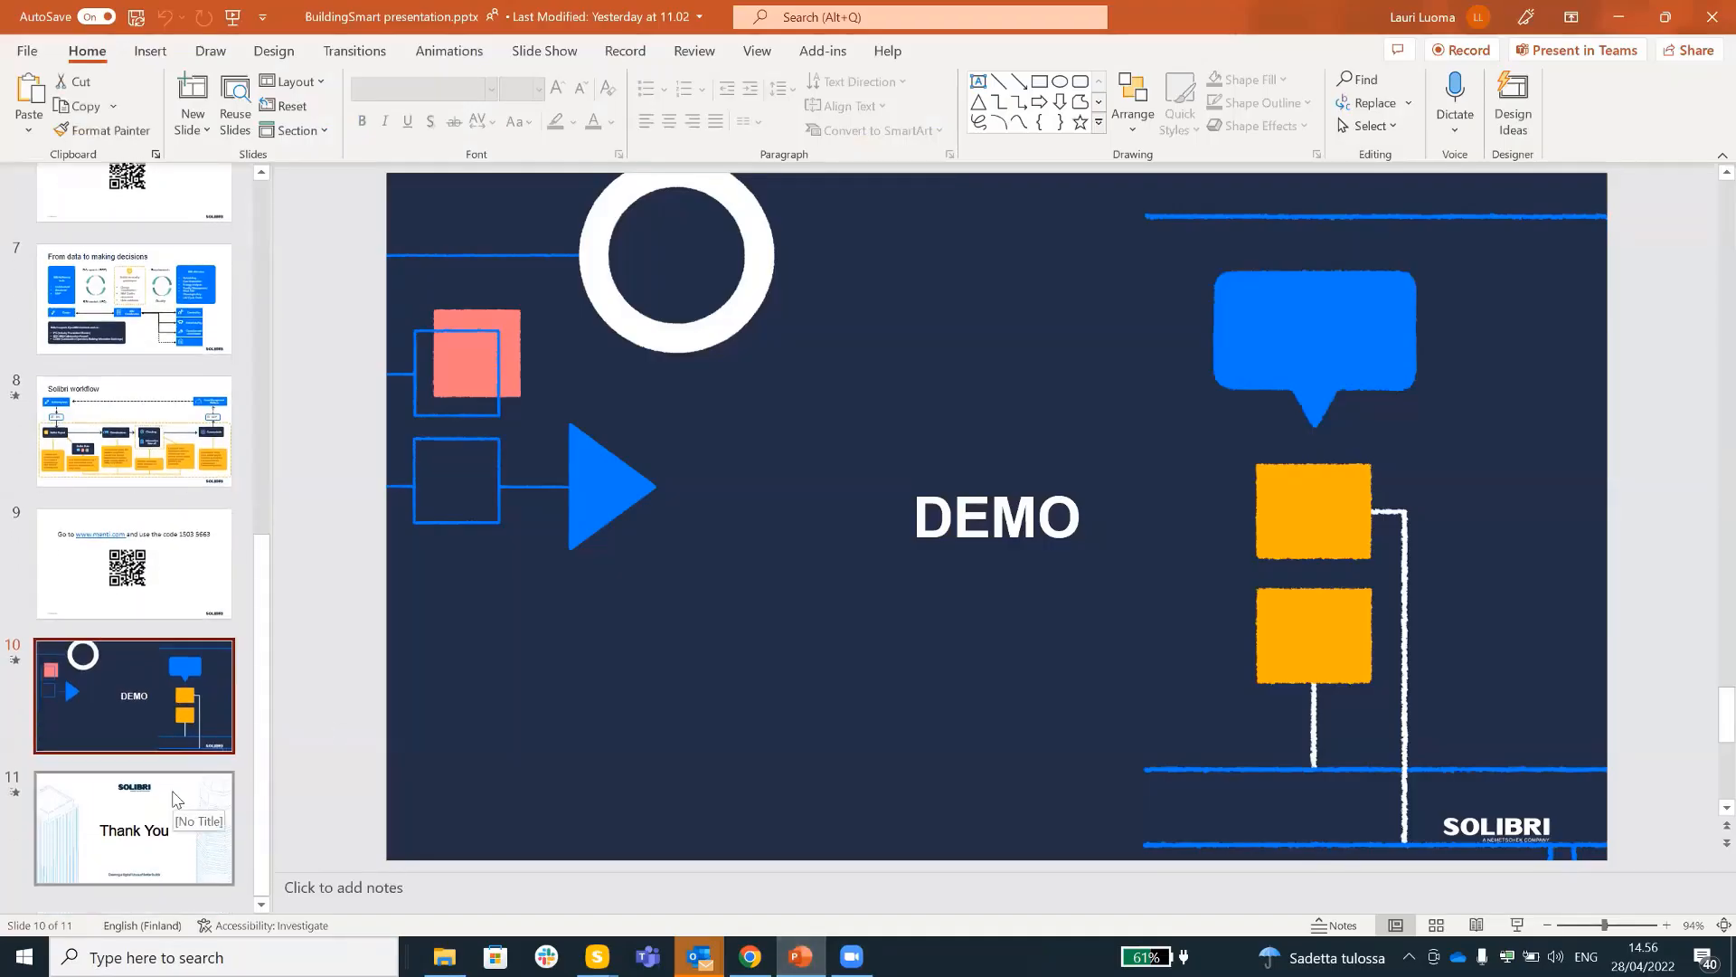